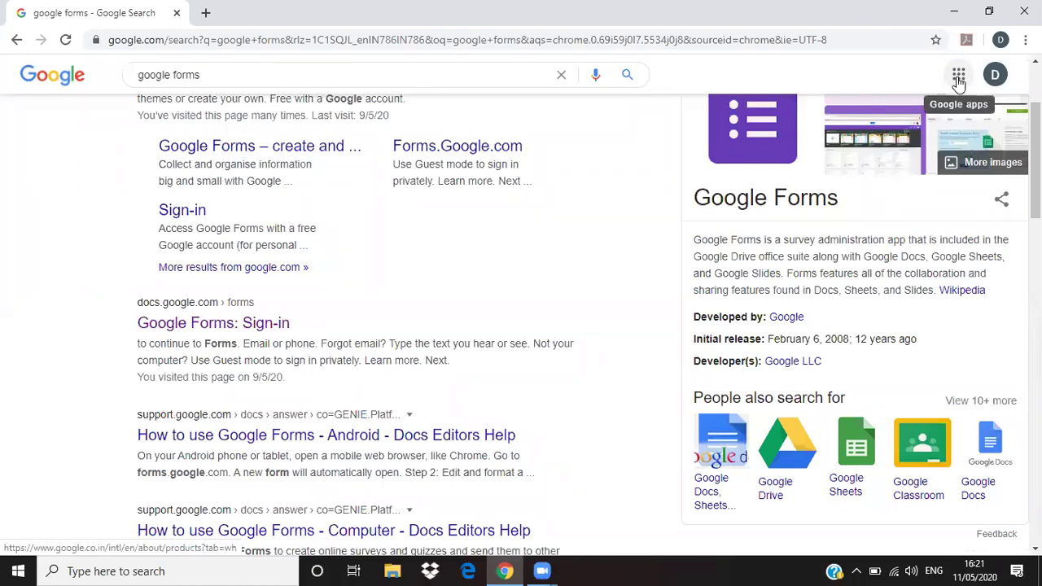
# - Open the G Suite Marketplace in a new tab from the Google apps panel
pyautogui.click(960, 76)
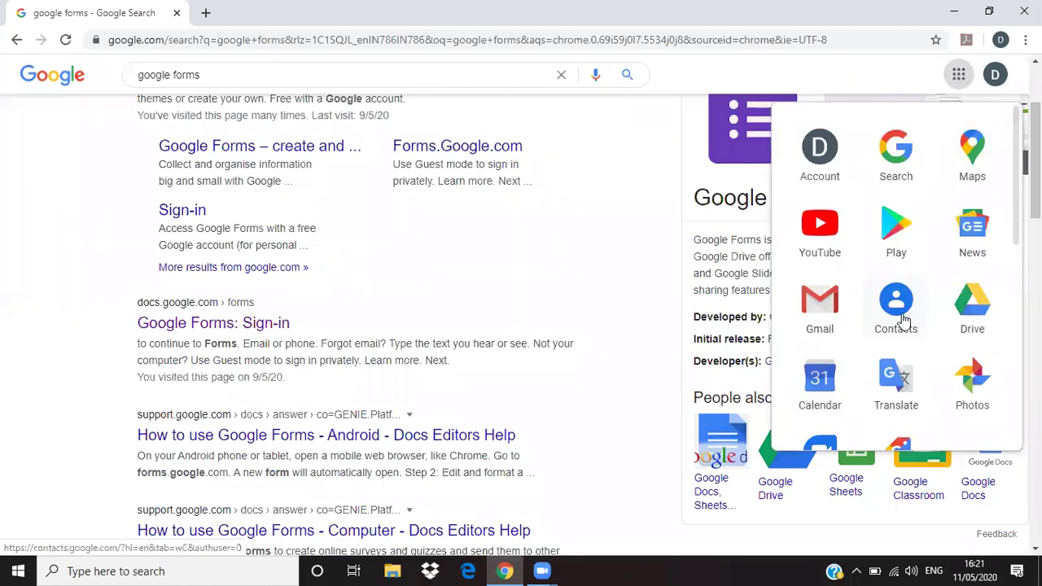
pyautogui.scroll(-3, 914, 306)
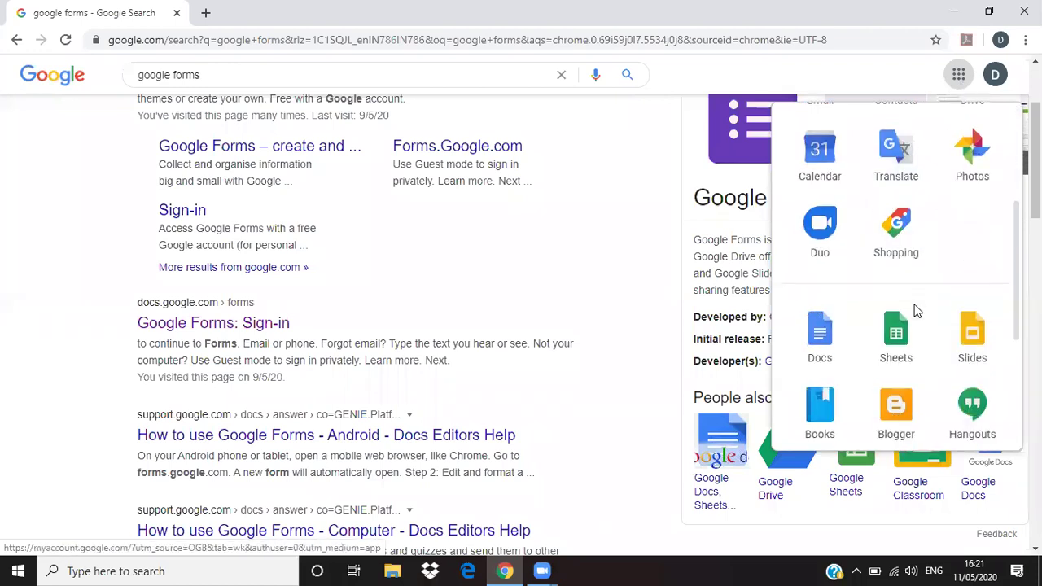
pyautogui.scroll(-1, 915, 309)
pyautogui.scroll(-1, 826, 283)
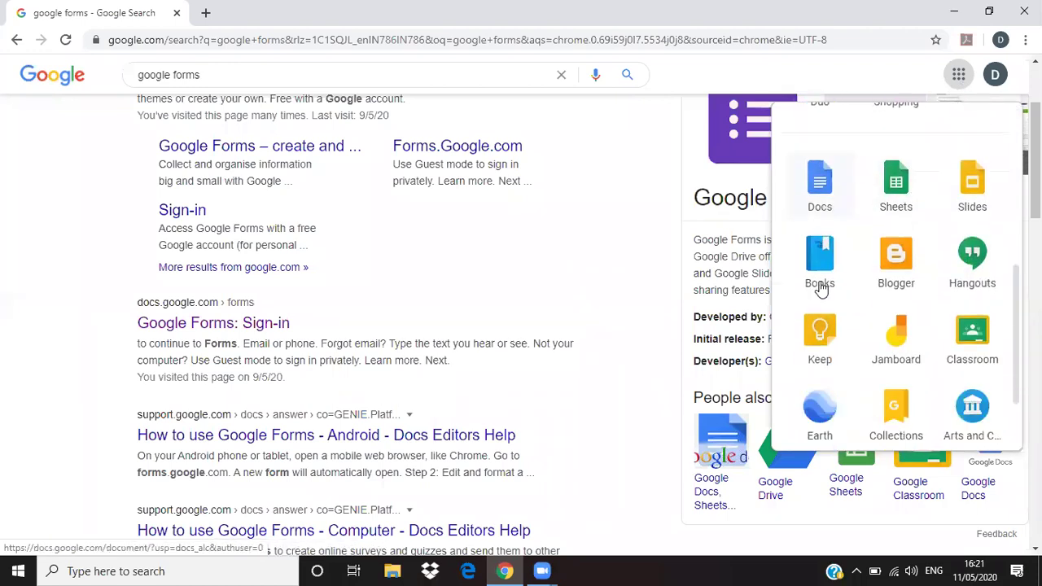
pyautogui.scroll(-2, 865, 253)
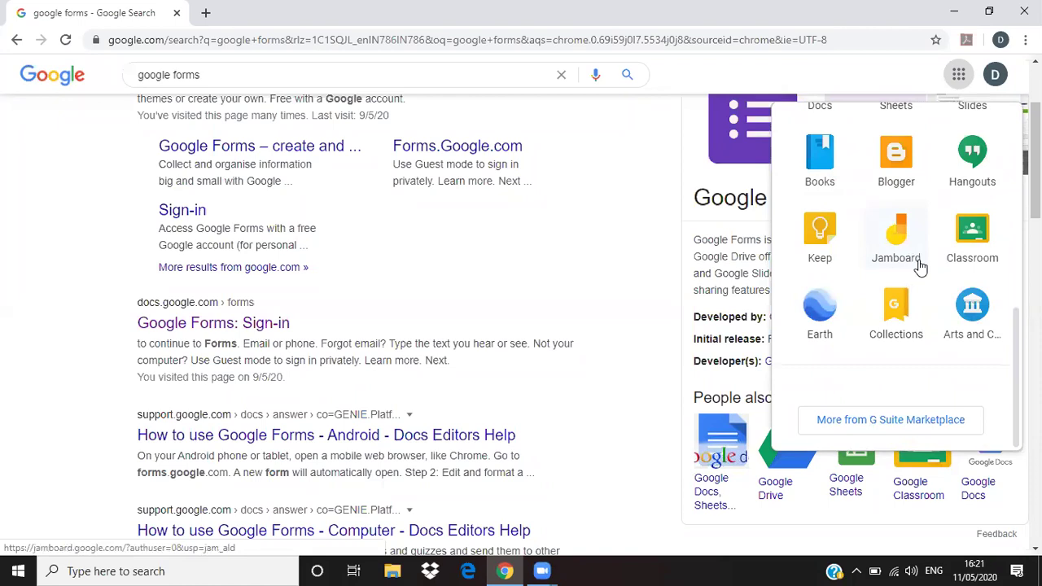
pyautogui.click(881, 423)
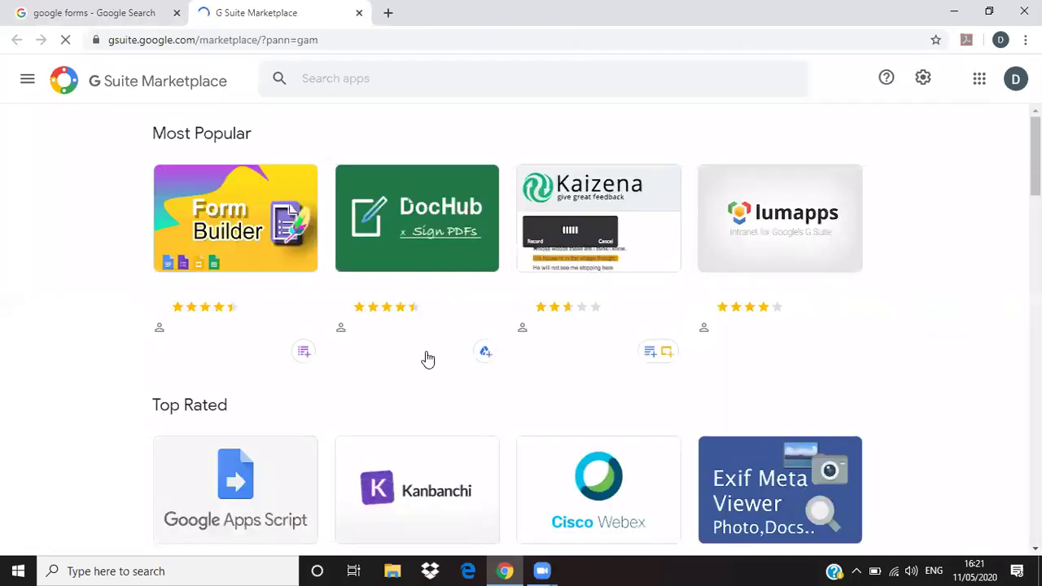
# - Search the Marketplace for 'forms' and browse the matching apps
pyautogui.scroll(-9, 524, 391)
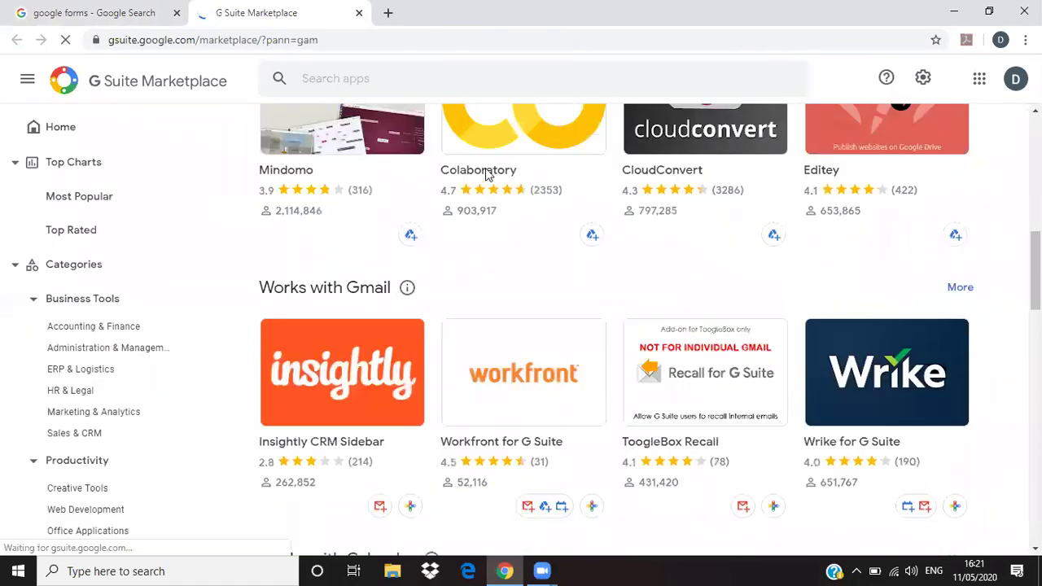
pyautogui.click(462, 91)
pyautogui.write('form')
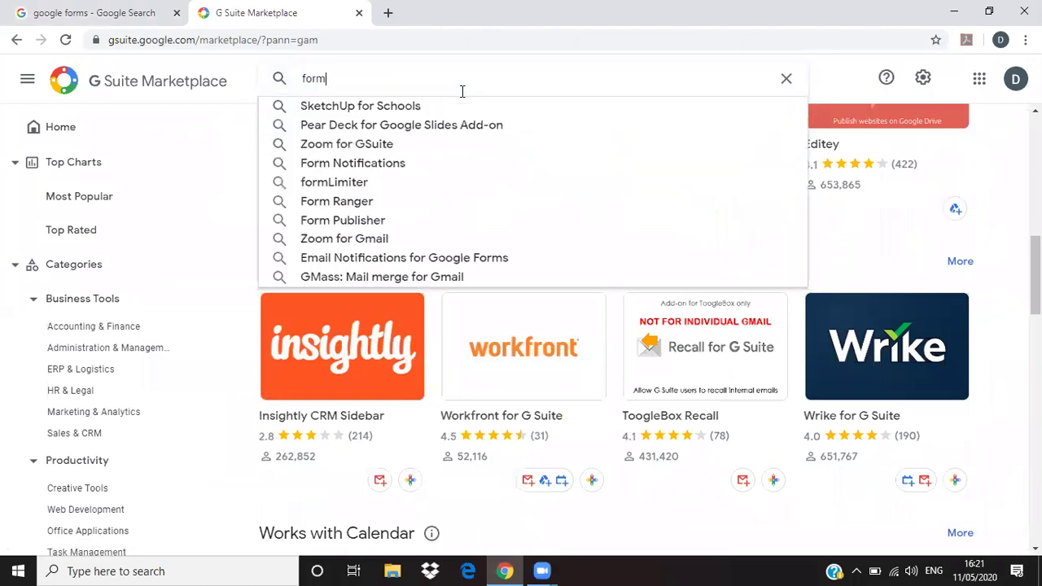
pyautogui.write('s')
pyautogui.press('Return')
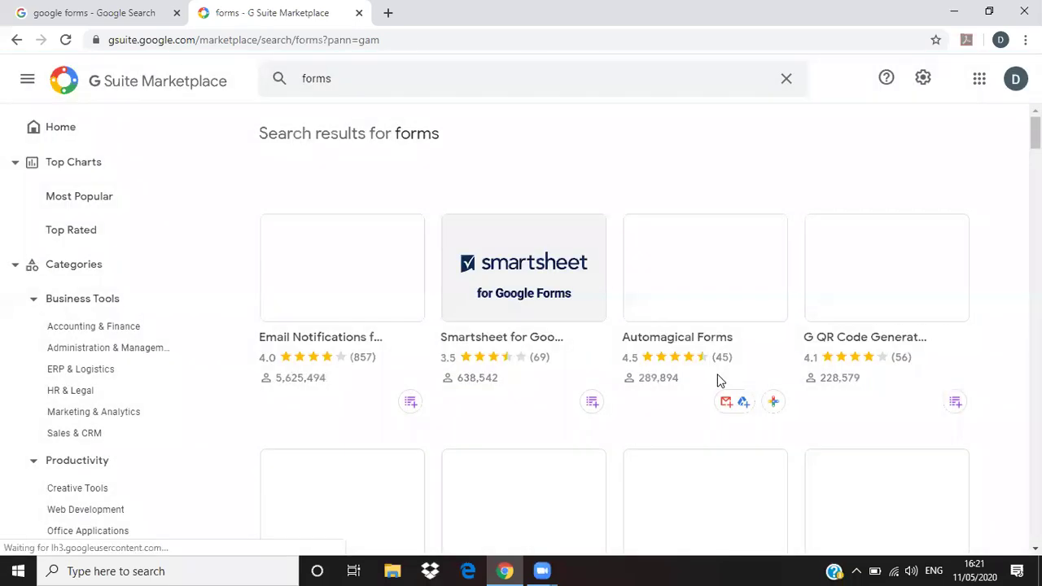
pyautogui.scroll(-5, 712, 438)
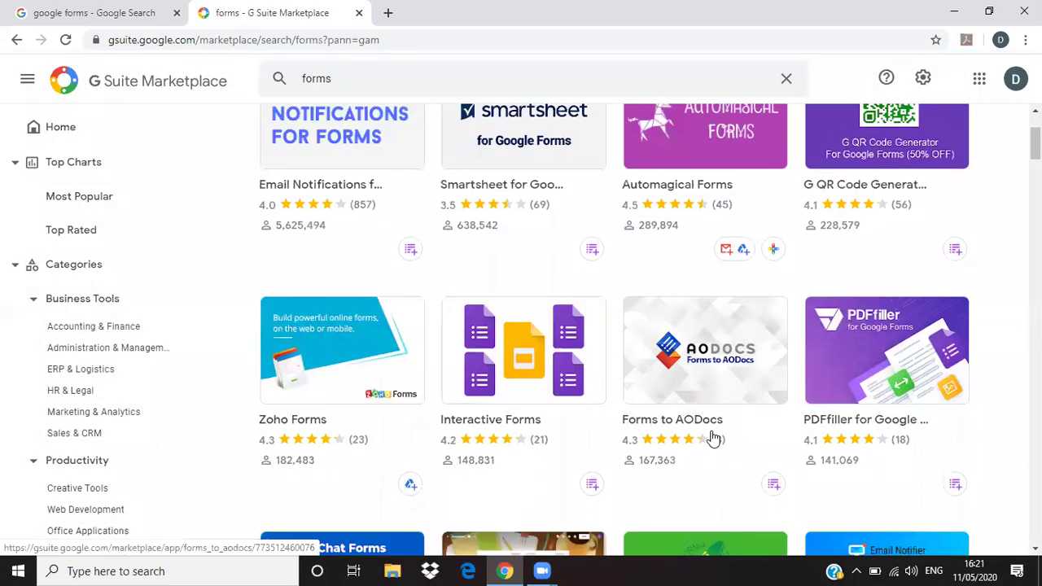
pyautogui.scroll(-10, 733, 424)
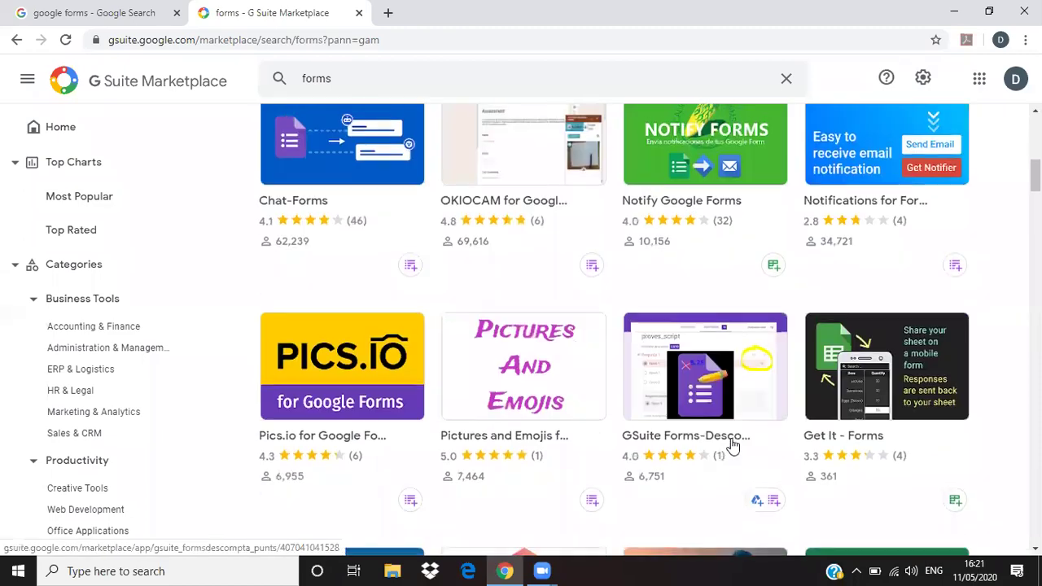
pyautogui.scroll(-2, 641, 423)
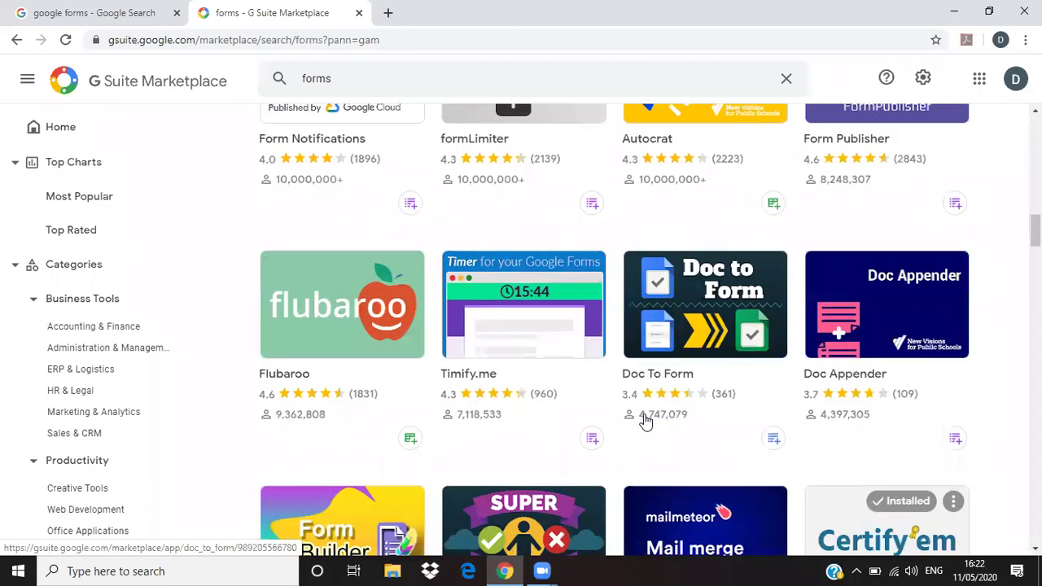
# - Look through the Google apps list, then close the Marketplace tab with Ctrl+W
pyautogui.click(979, 79)
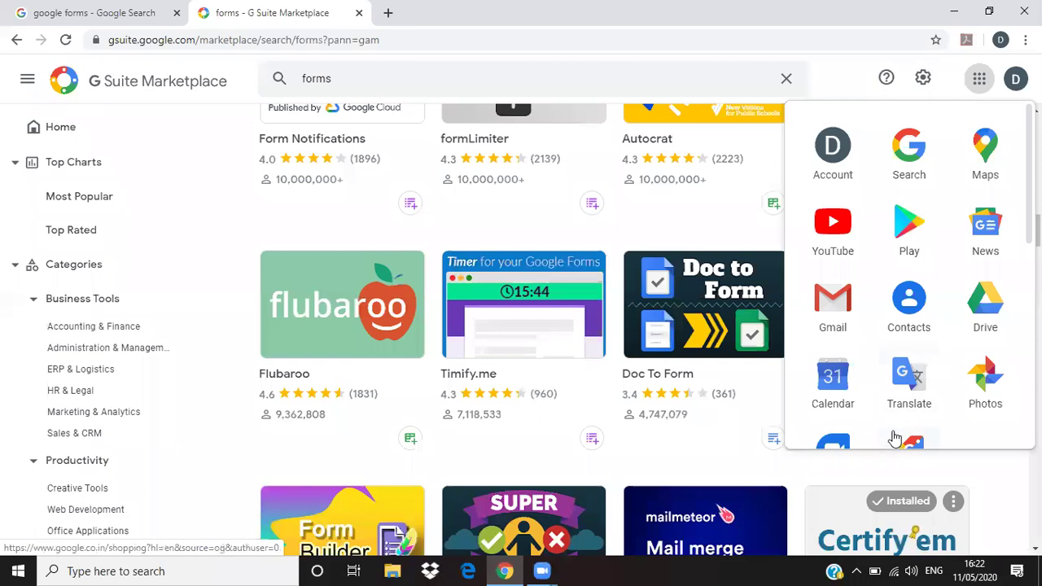
pyautogui.scroll(-5, 905, 420)
pyautogui.scroll(-1, 912, 389)
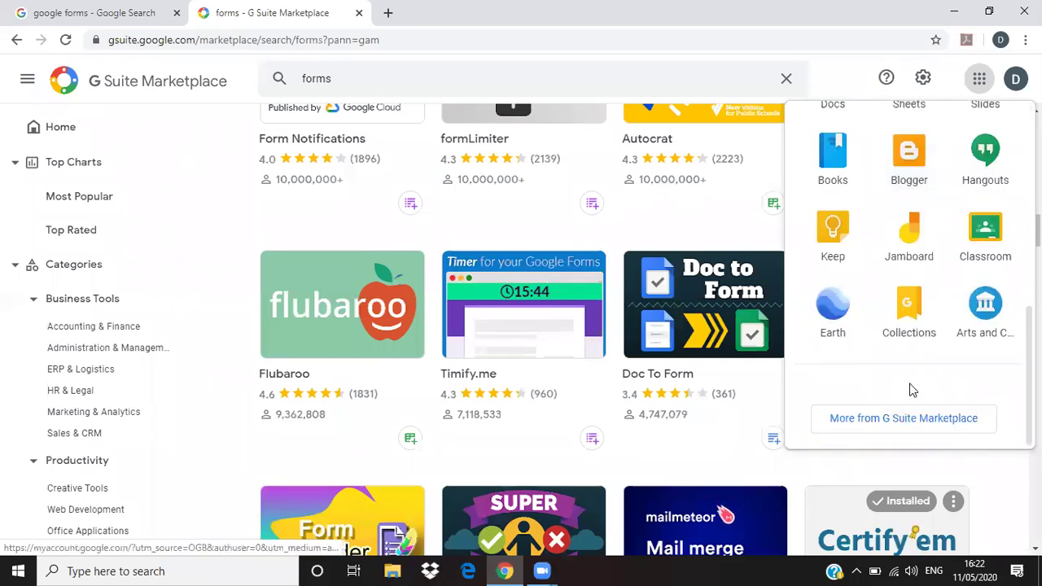
pyautogui.scroll(-3, 740, 374)
pyautogui.scroll(-2, 652, 348)
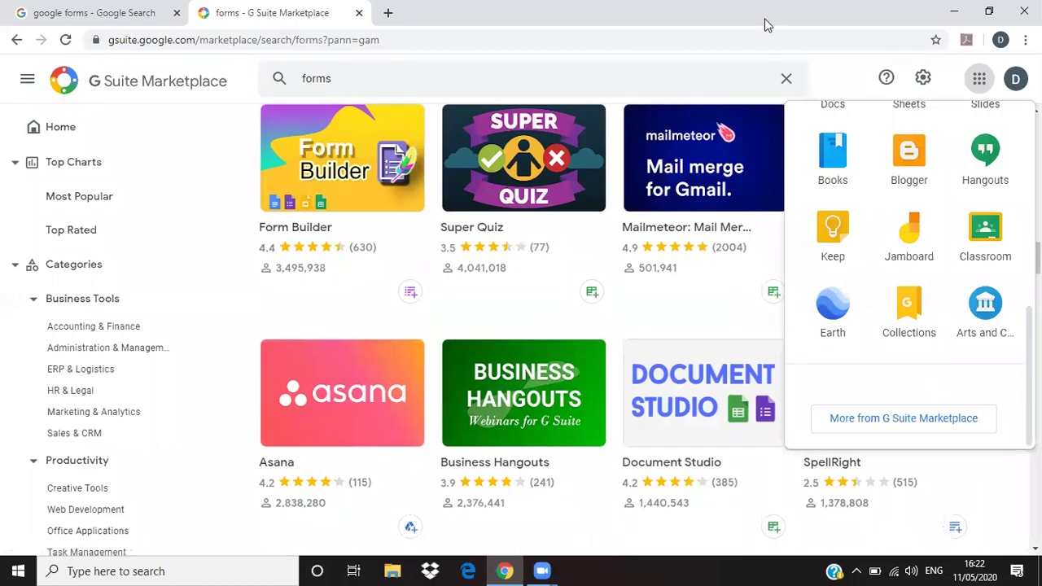
pyautogui.hotkey('ctrl', 'w')
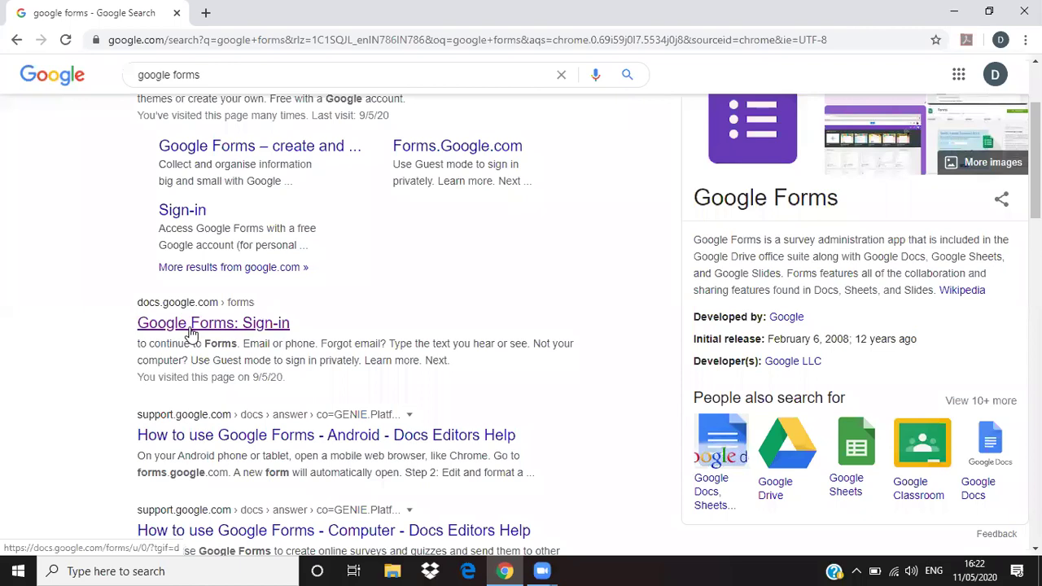
# - Go to the Google Forms home page and start a form from the Blank template
pyautogui.click(190, 325)
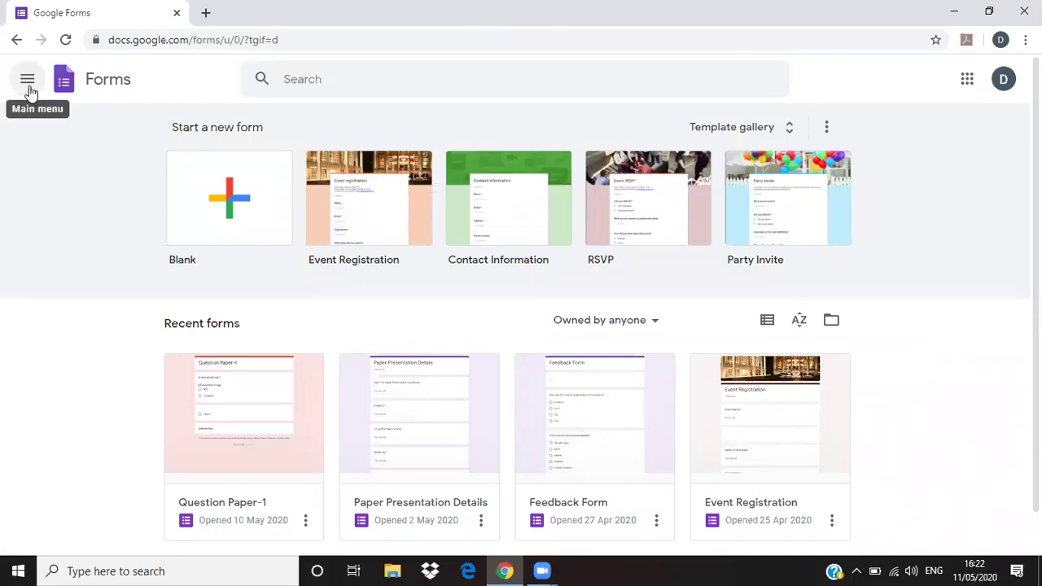
pyautogui.click(28, 85)
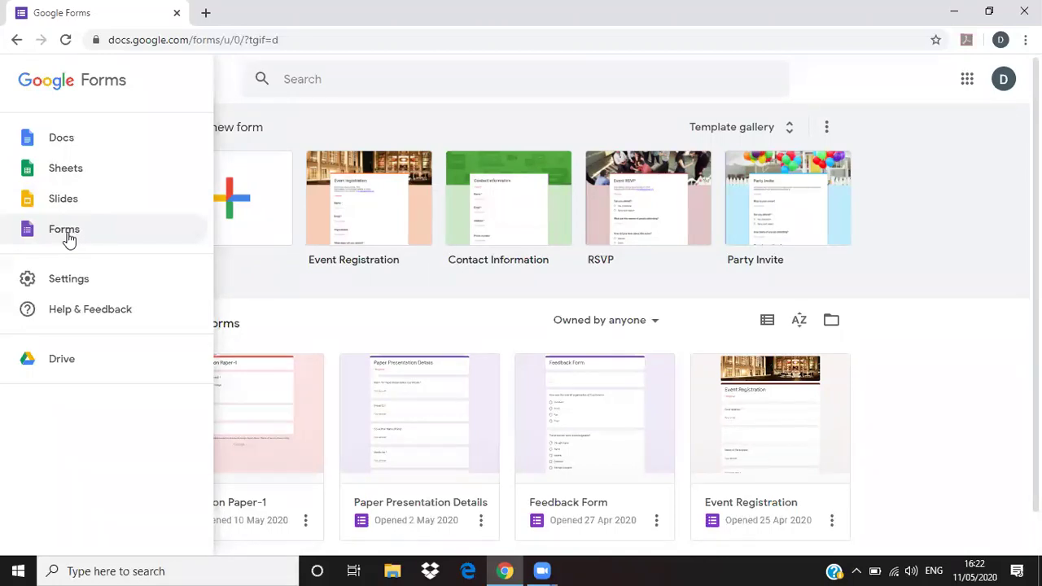
pyautogui.click(879, 332)
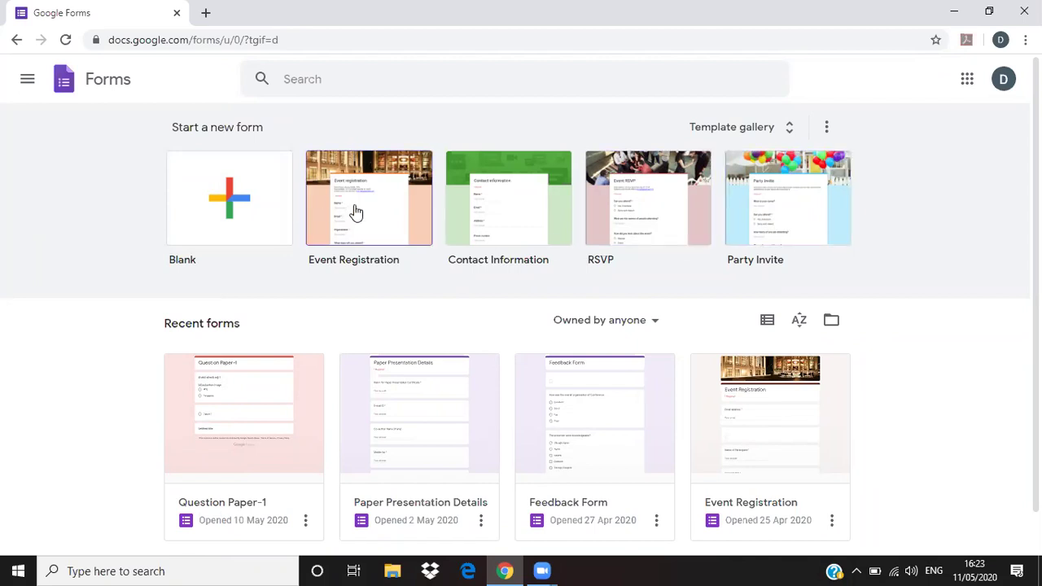
pyautogui.click(336, 167)
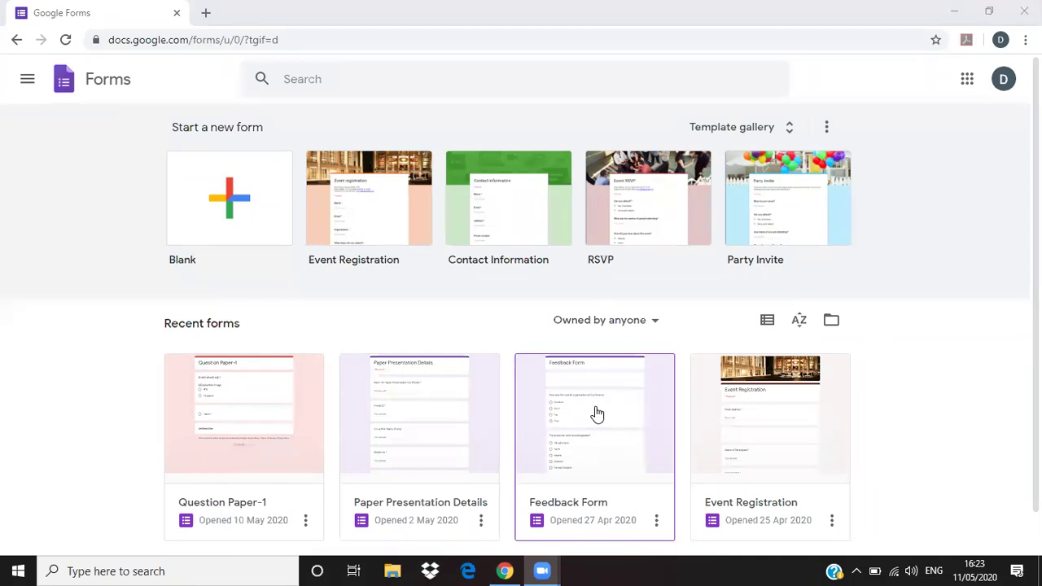
pyautogui.click(232, 209)
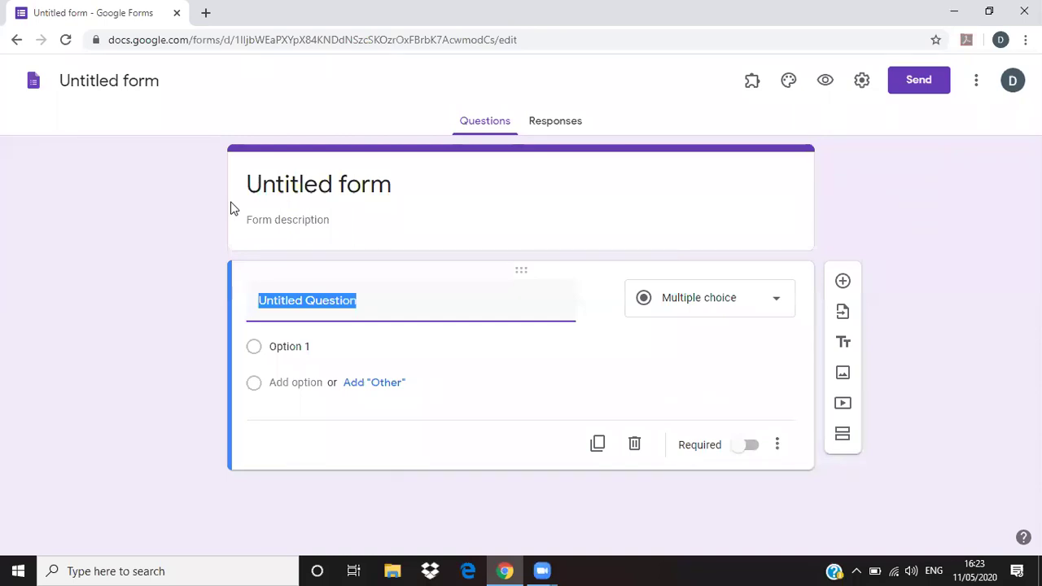
# - Replace the 'COVID-19 Awareness' form title with 'DNC Conference Registration'
pyautogui.click(370, 187)
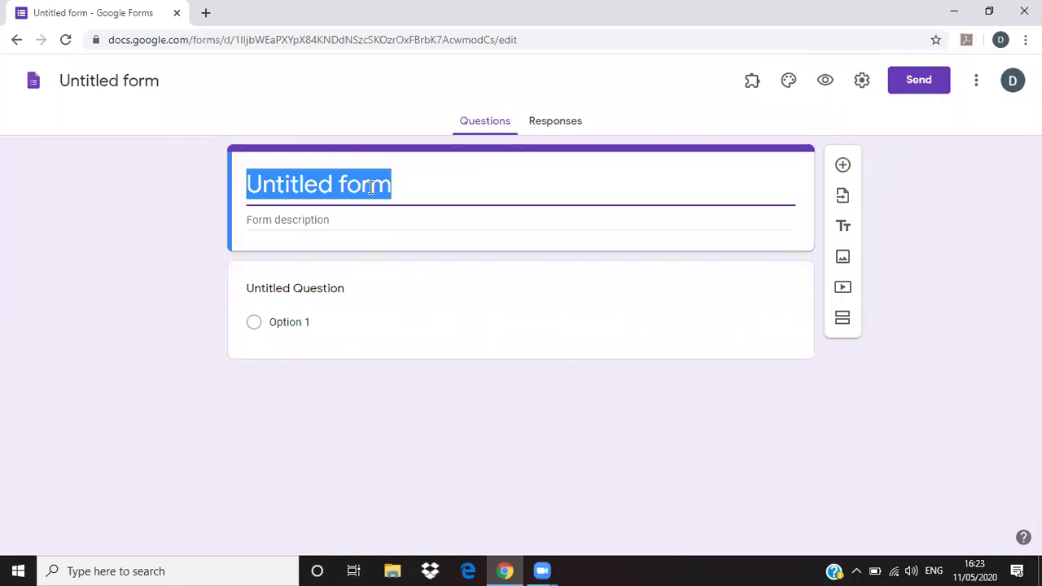
pyautogui.write('DNC Conference REgi')
pyautogui.press('BackSpace')
pyautogui.press('BackSpace')
pyautogui.press('BackSpace')
pyautogui.write('eg')
pyautogui.hotkey('ctrl', 'a')
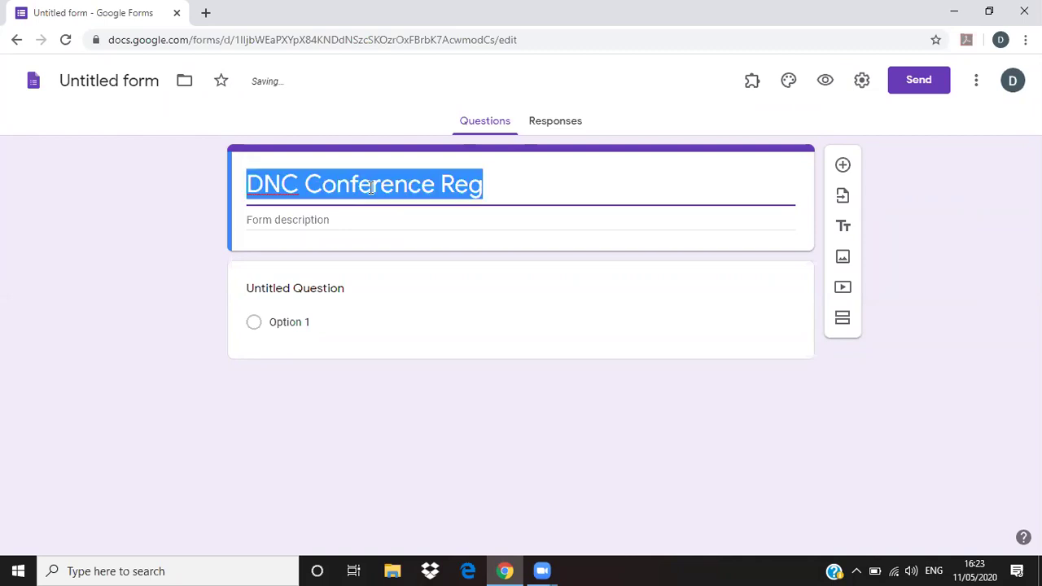
pyautogui.write('CO')
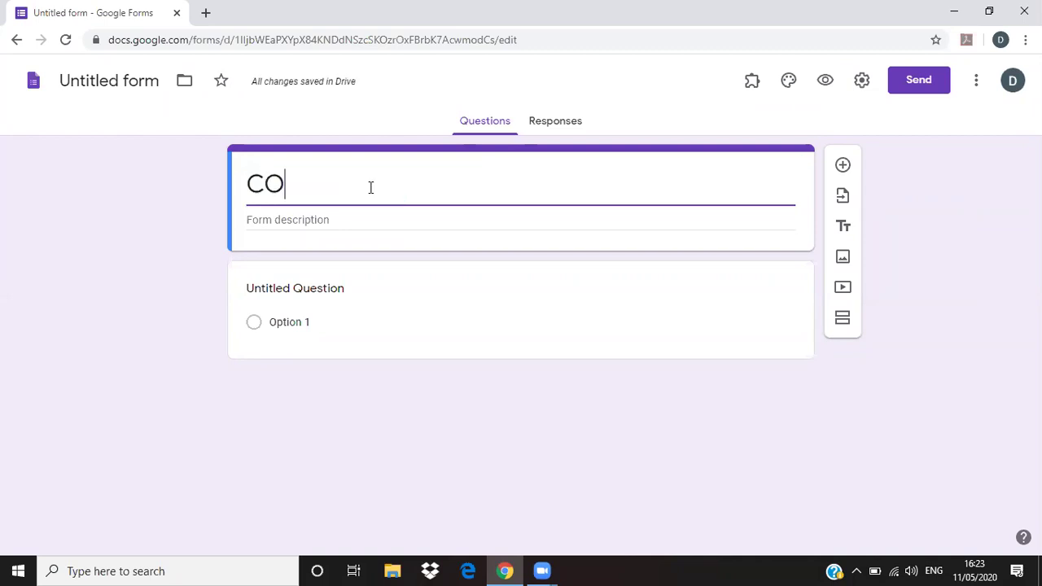
pyautogui.write('VID')
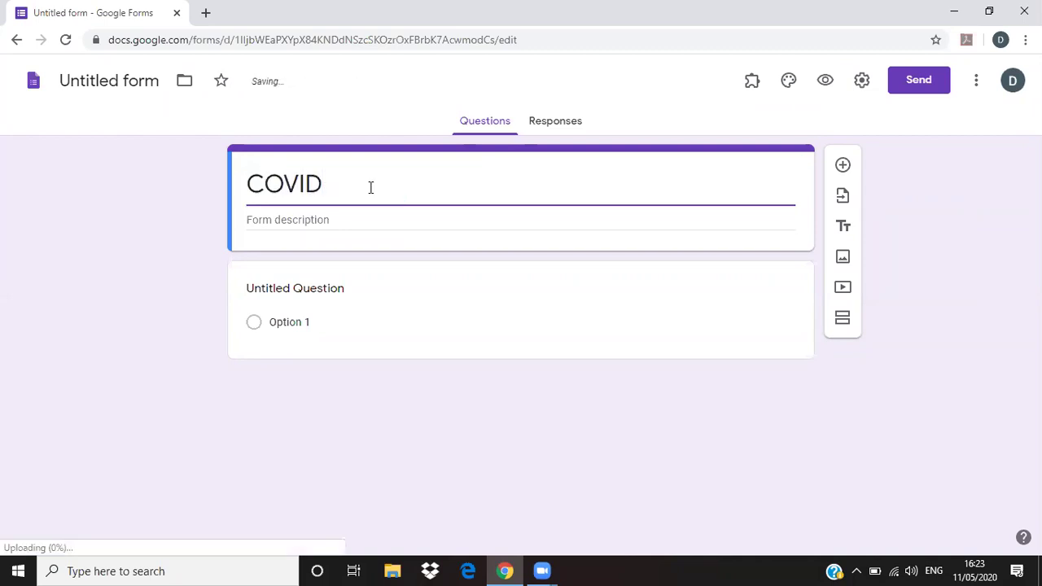
pyautogui.write('-')
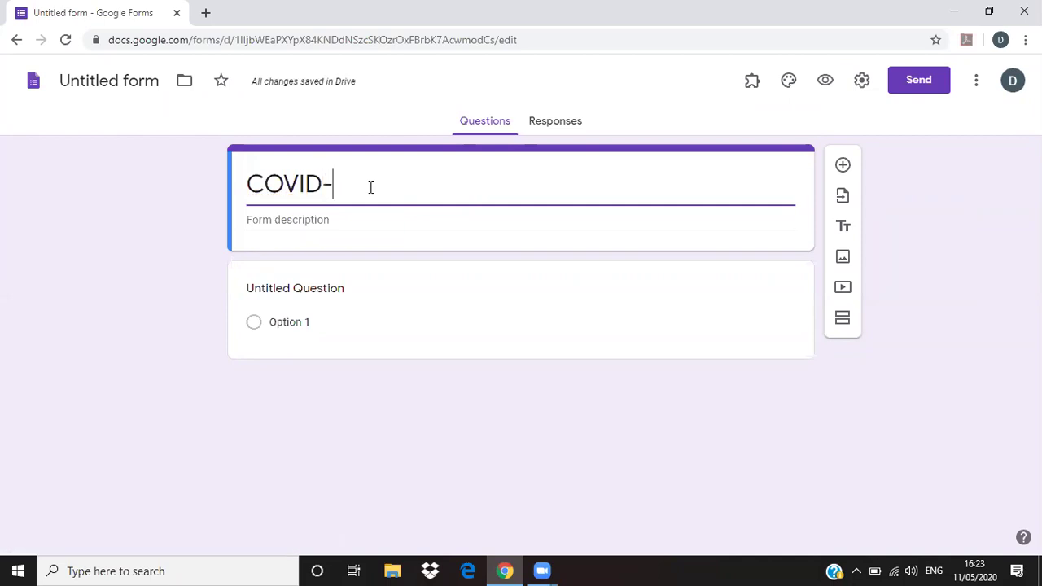
pyautogui.write('19 A')
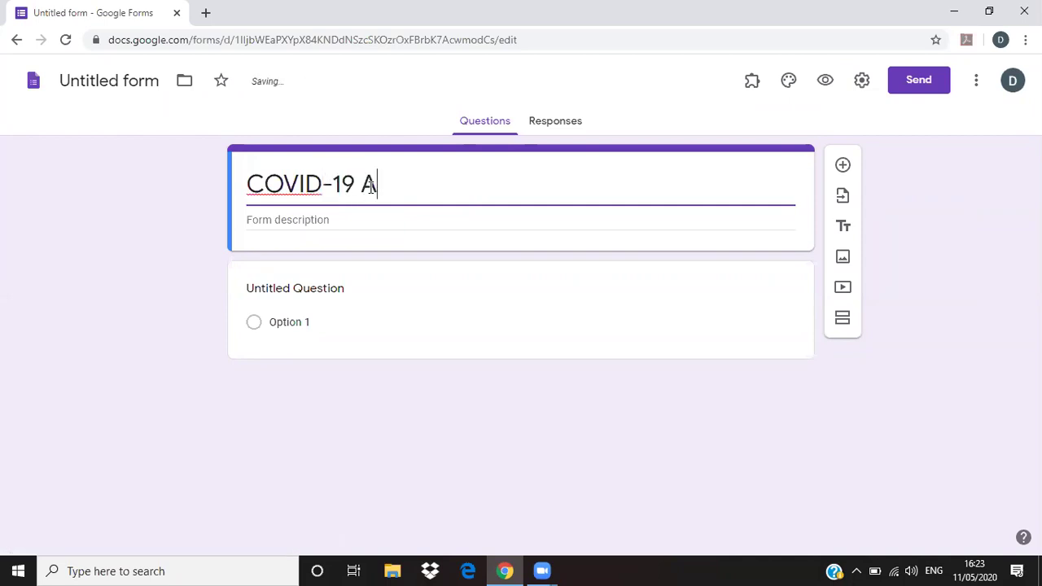
pyautogui.write('wareness ')
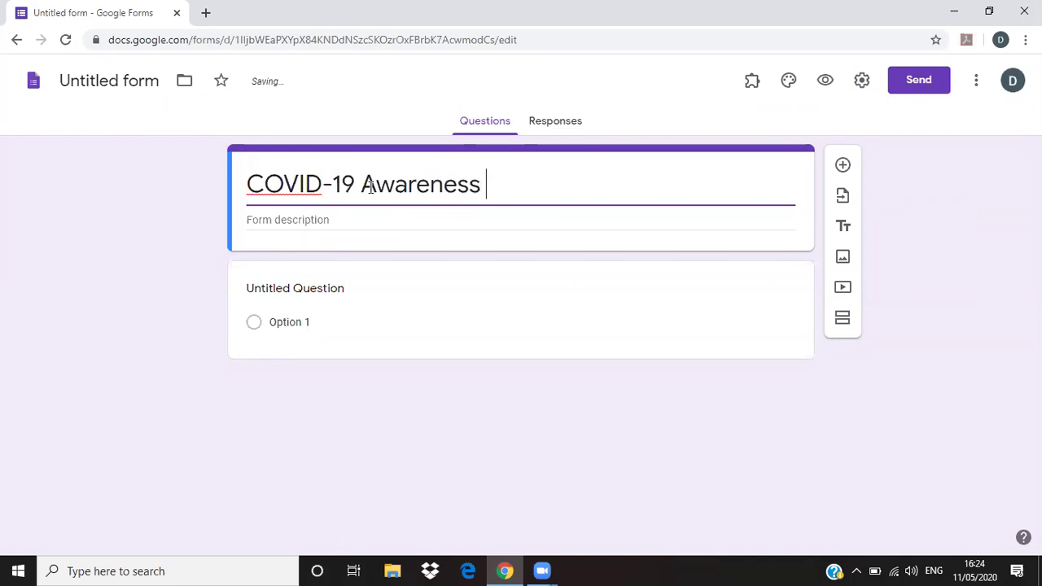
pyautogui.write('Quiz')
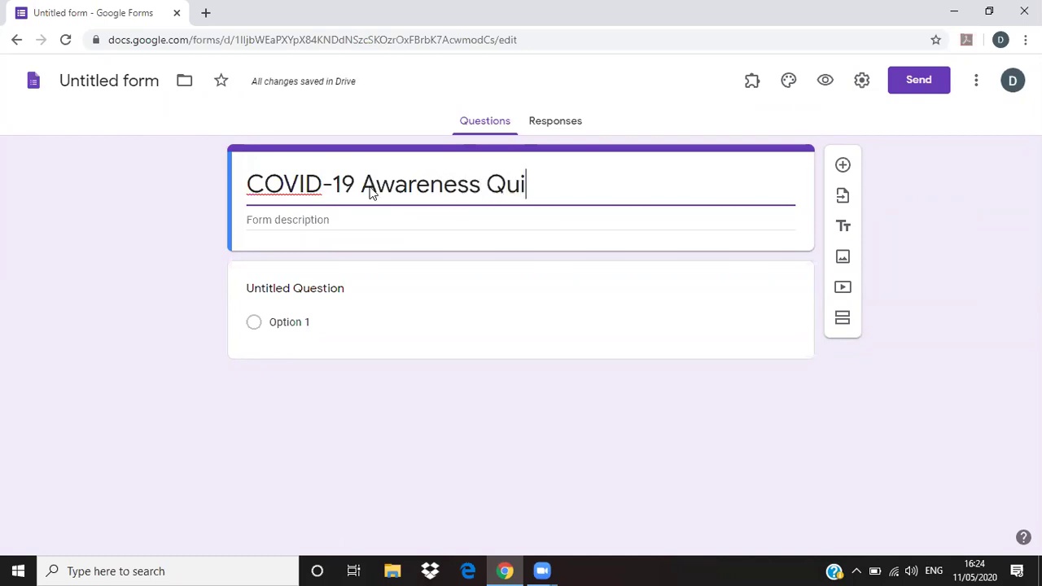
pyautogui.press('BackSpace')
pyautogui.press('BackSpace')
pyautogui.press('BackSpace')
pyautogui.press('BackSpace')
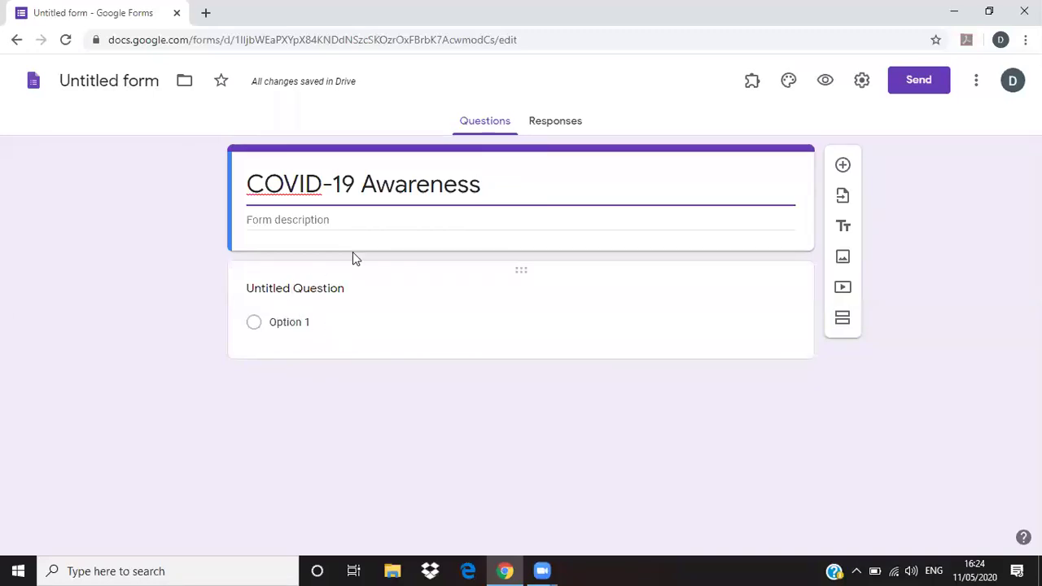
pyautogui.moveTo(483, 192); pyautogui.dragTo(244, 194)
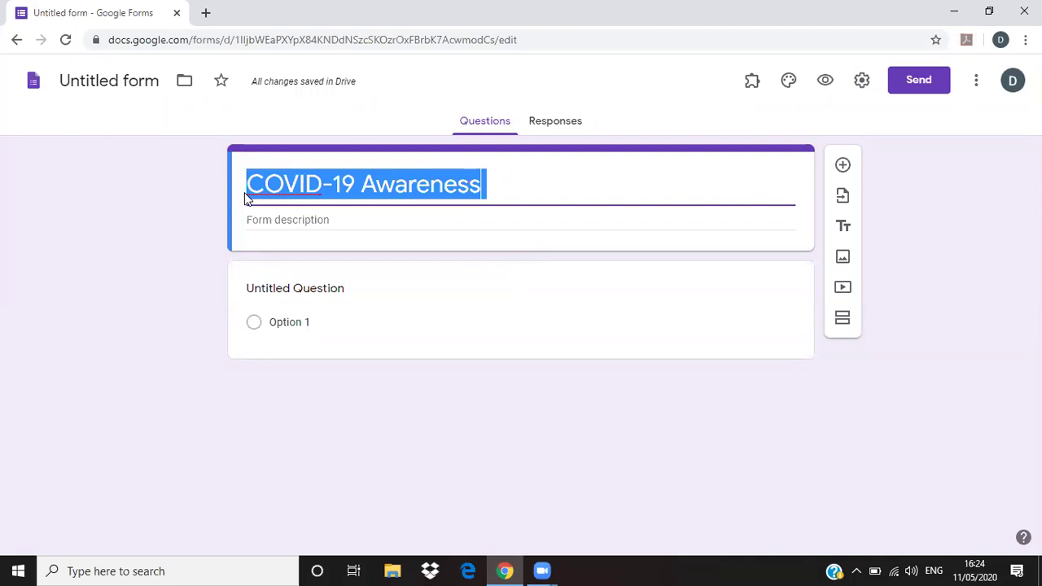
pyautogui.press('BackSpace')
pyautogui.write('DN')
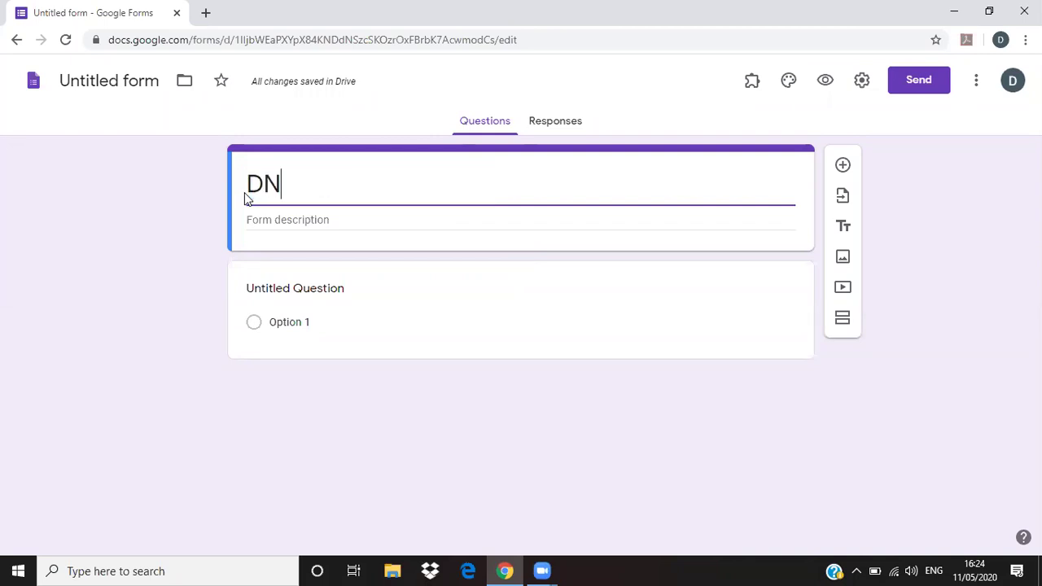
pyautogui.write('C Conf')
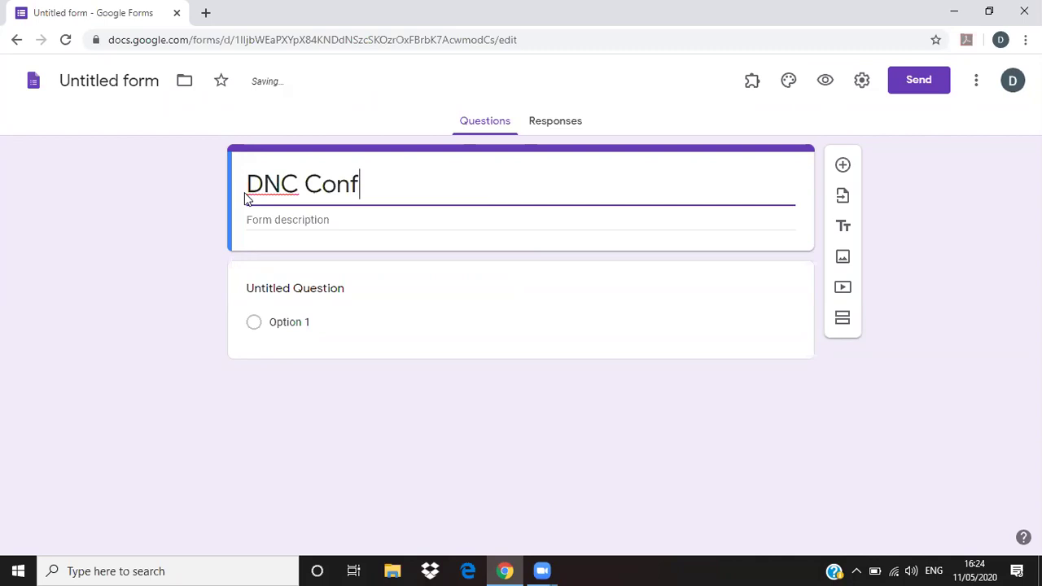
pyautogui.write('erence Registration')
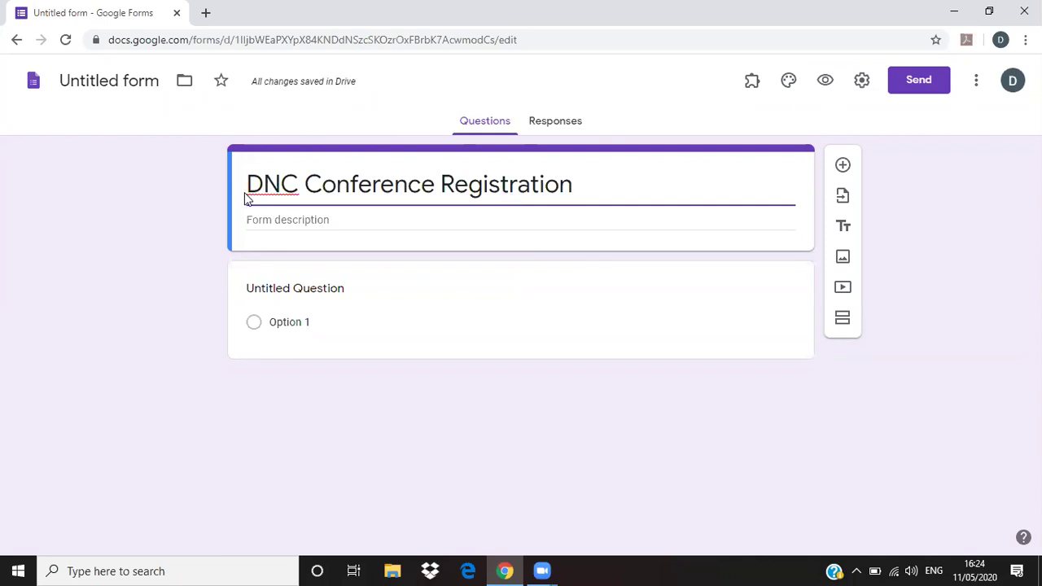
# - Write the description 'DNC Nagpur is organising Interdisciplinary National Conference. Kindly register yourself.'
pyautogui.click(248, 199)
pyautogui.click(355, 232)
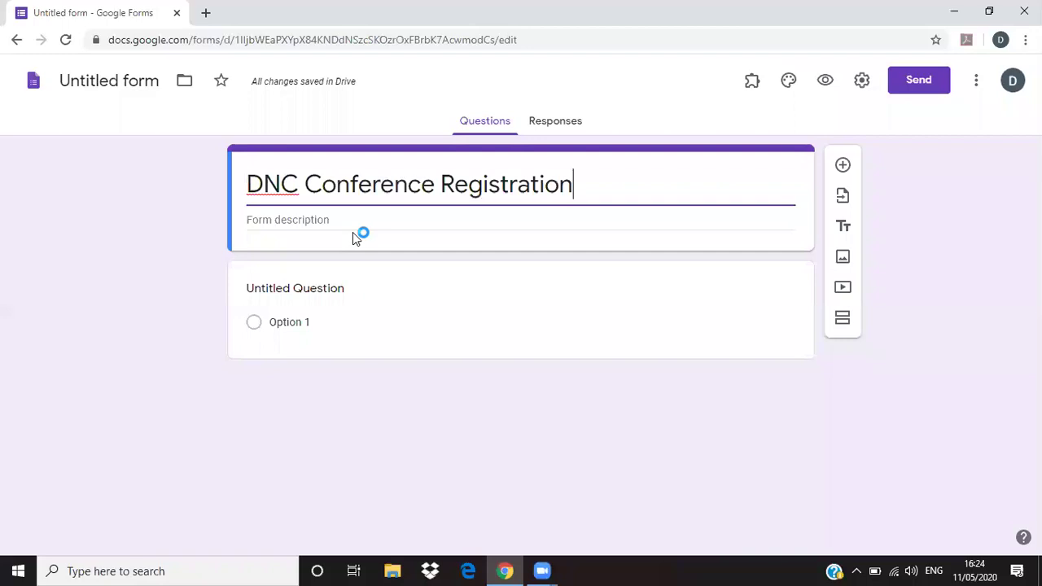
pyautogui.click(297, 222)
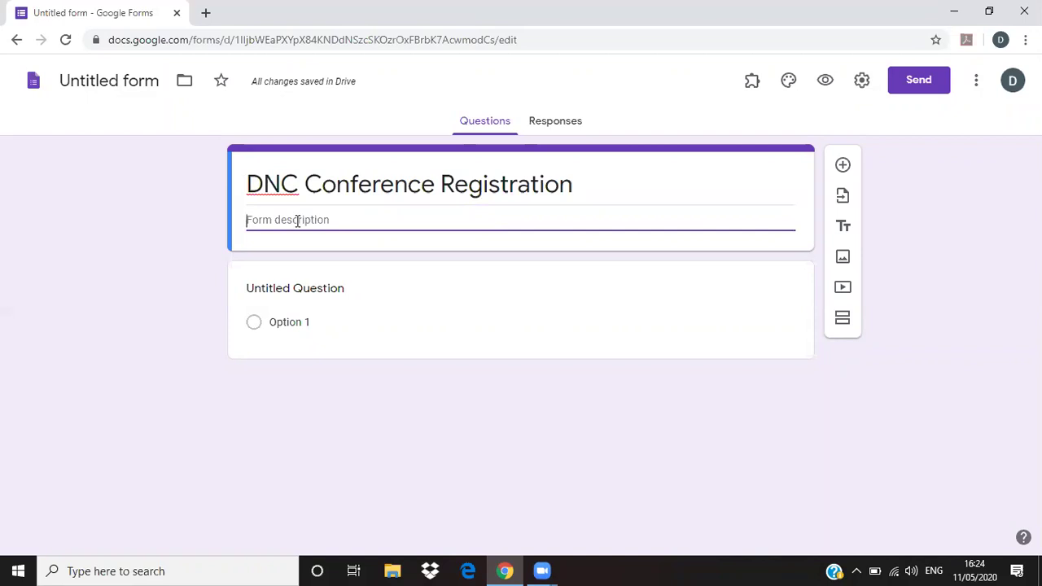
pyautogui.write('DNC Nagpur is organisin')
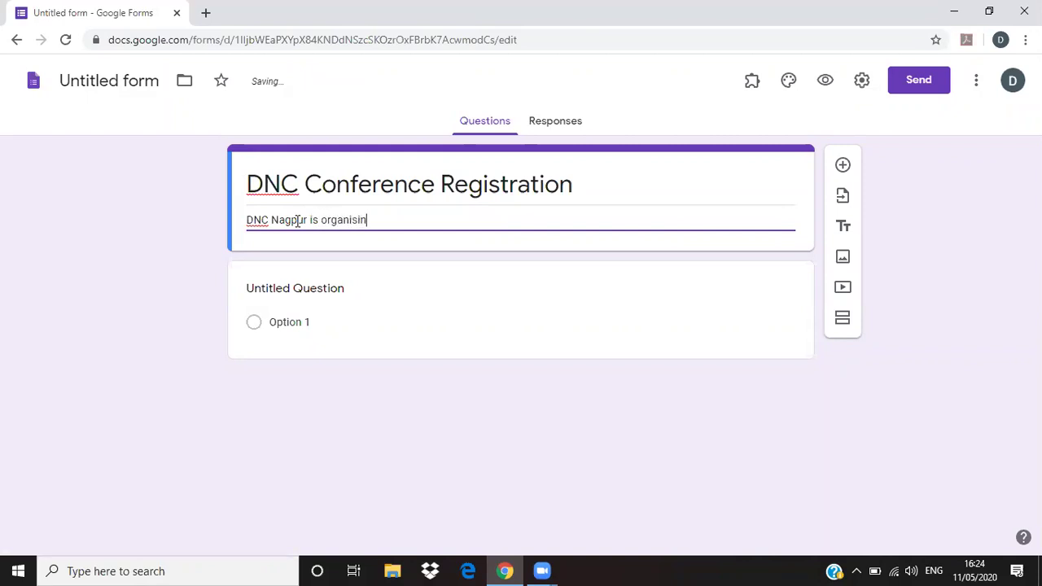
pyautogui.write('g National Conference on')
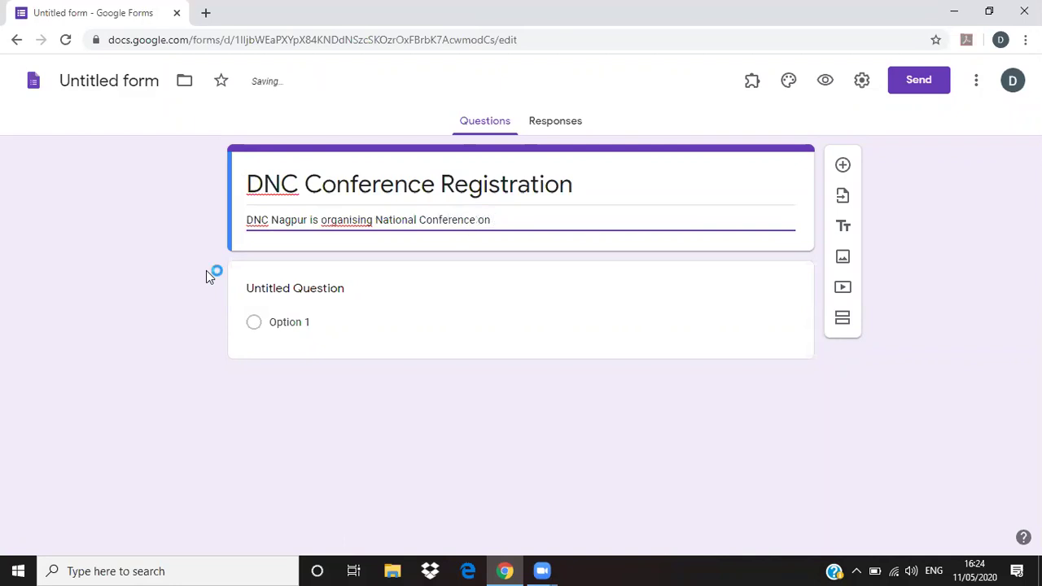
pyautogui.press('BackSpace')
pyautogui.press('BackSpace')
pyautogui.write('Interdisciplinary')
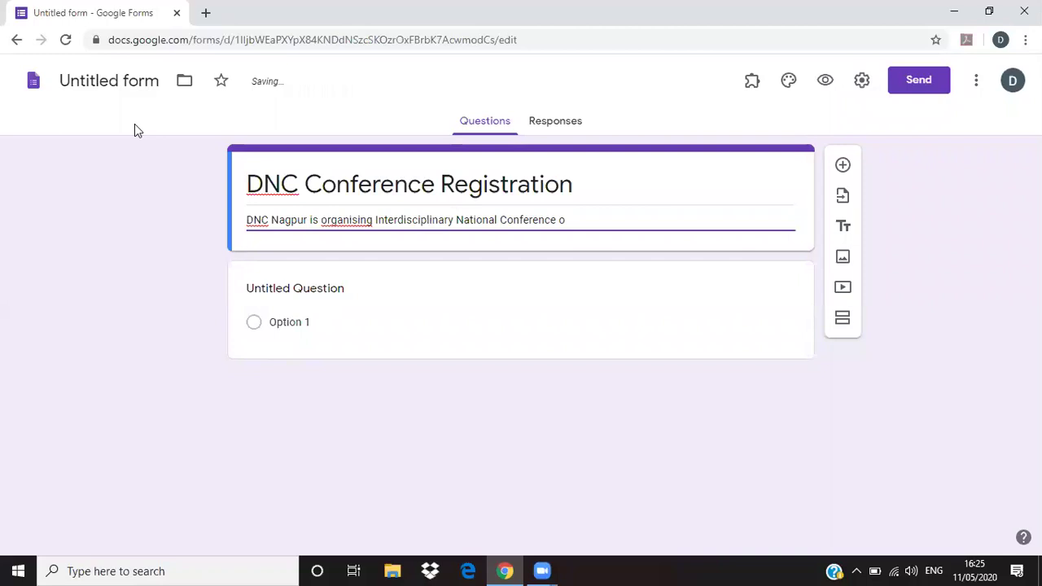
pyautogui.click(577, 221)
pyautogui.write('n')
pyautogui.press('BackSpace')
pyautogui.write('. Kindly register')
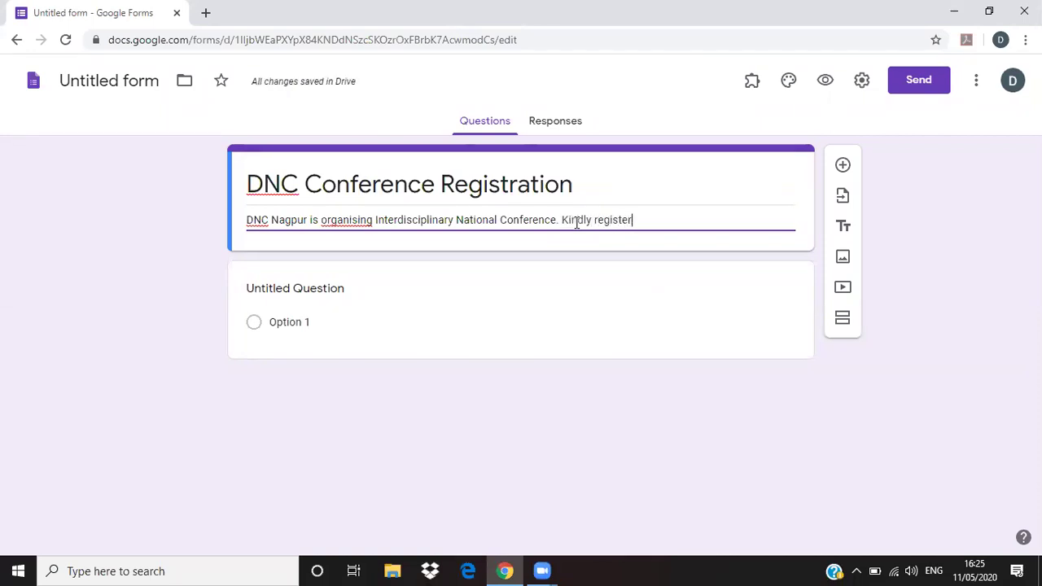
pyautogui.write(' yourself.')
# - Name the Untitled form file 'DNC Conference Registration' to match its title
pyautogui.tripleClick(257, 179)
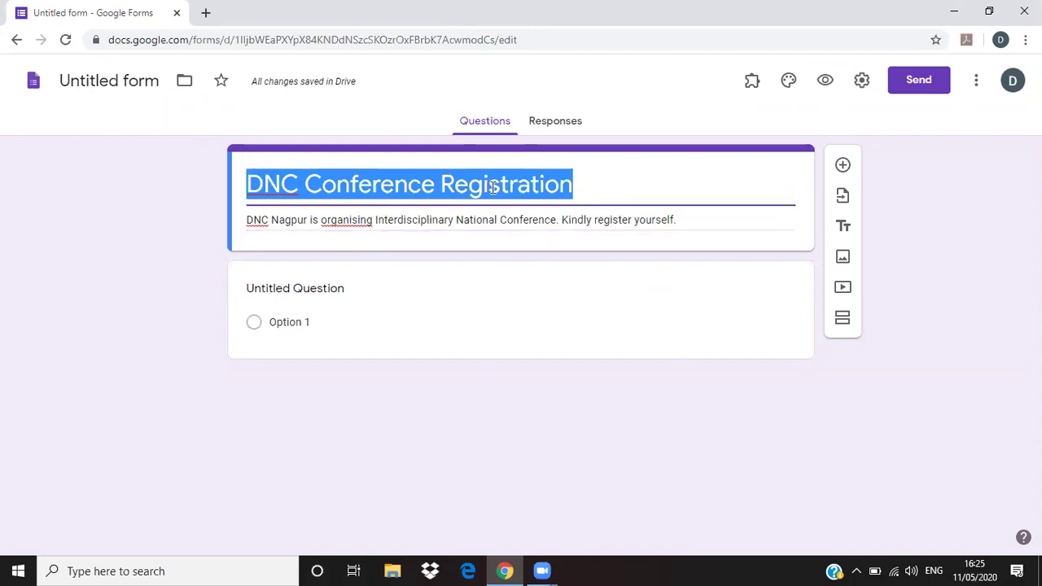
pyautogui.click(84, 82)
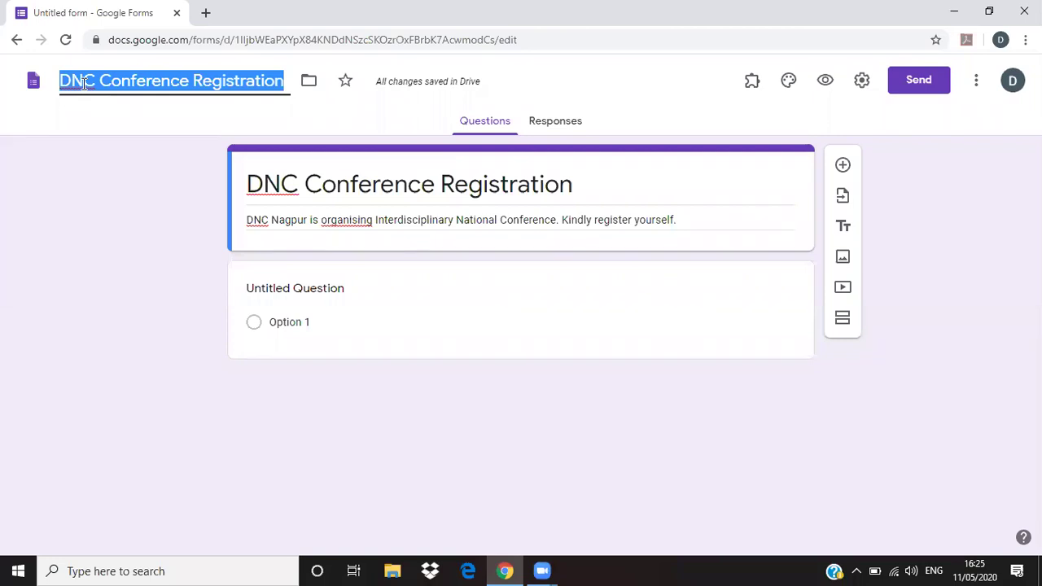
pyautogui.moveTo(284, 82); pyautogui.dragTo(326, 174)
pyautogui.click(325, 173)
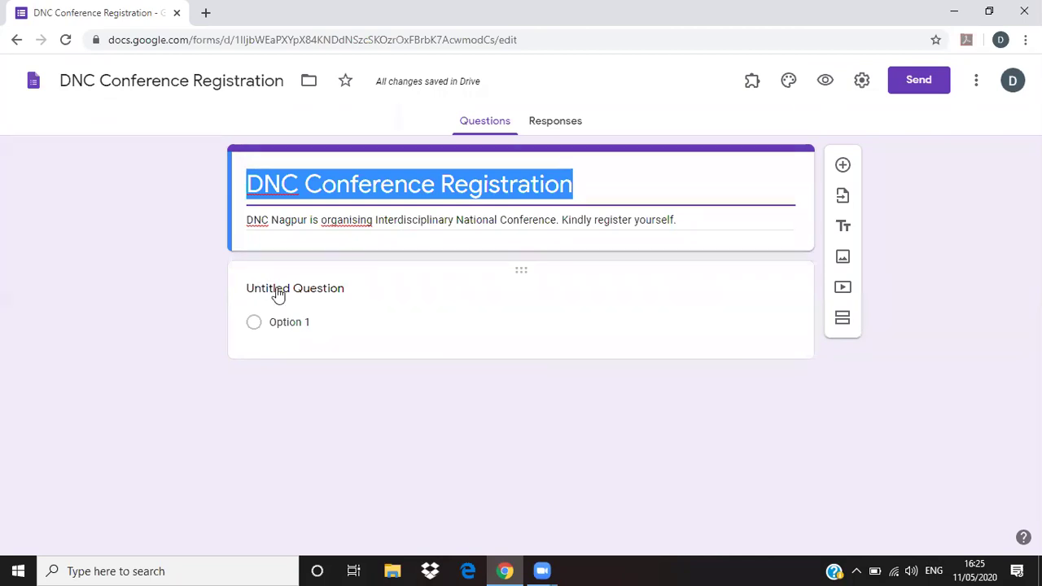
# - Title the first question 'Name' and change its type to Short answer
pyautogui.click(277, 291)
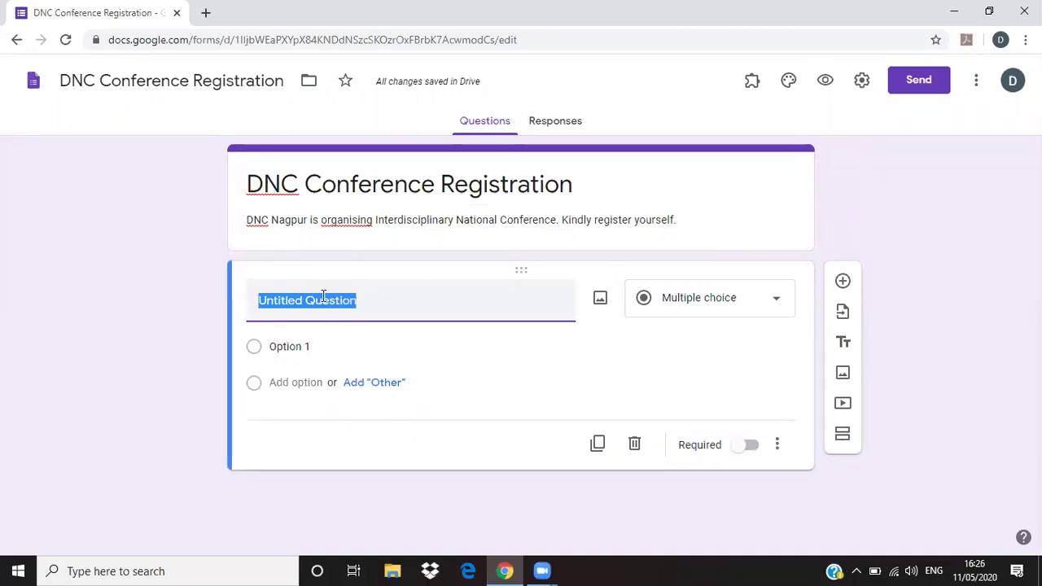
pyautogui.write('Name')
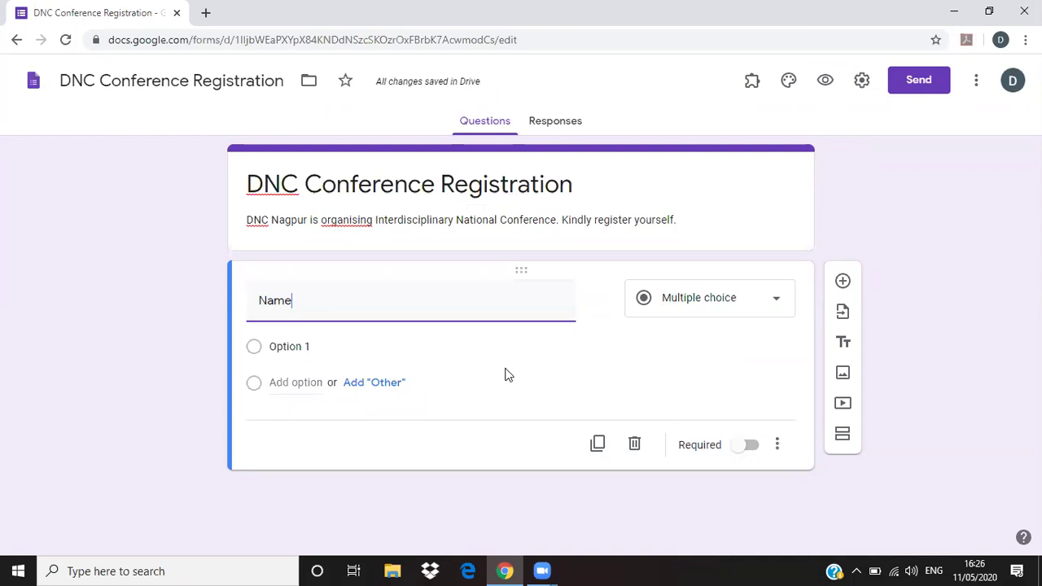
pyautogui.doubleClick(280, 303)
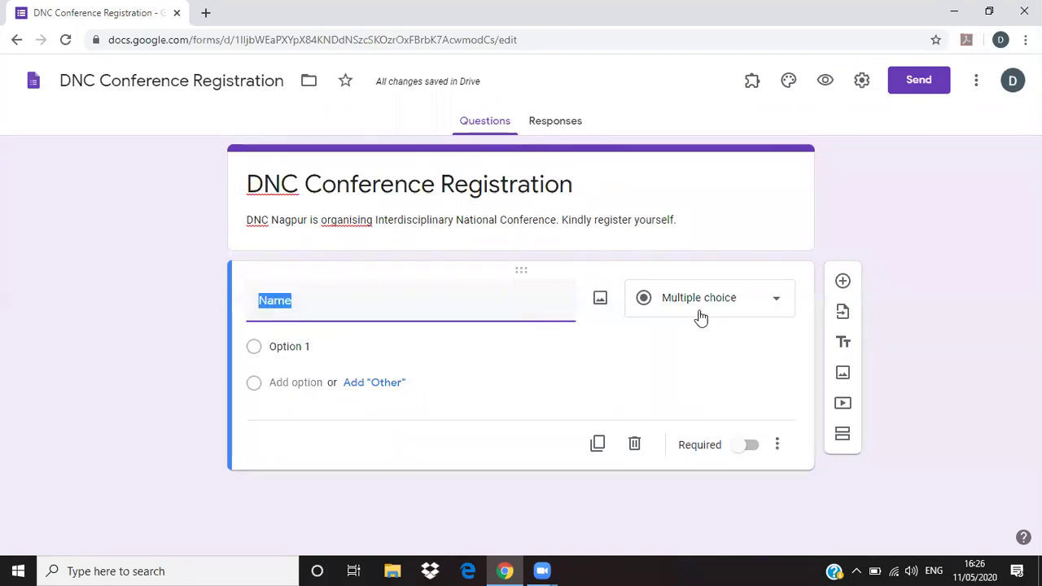
pyautogui.click(317, 310)
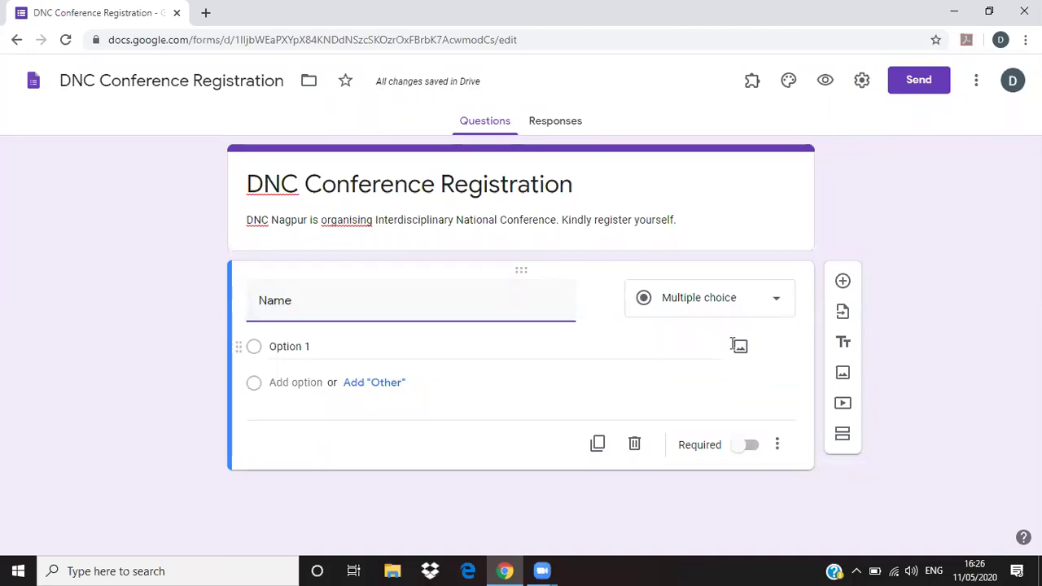
pyautogui.click(777, 303)
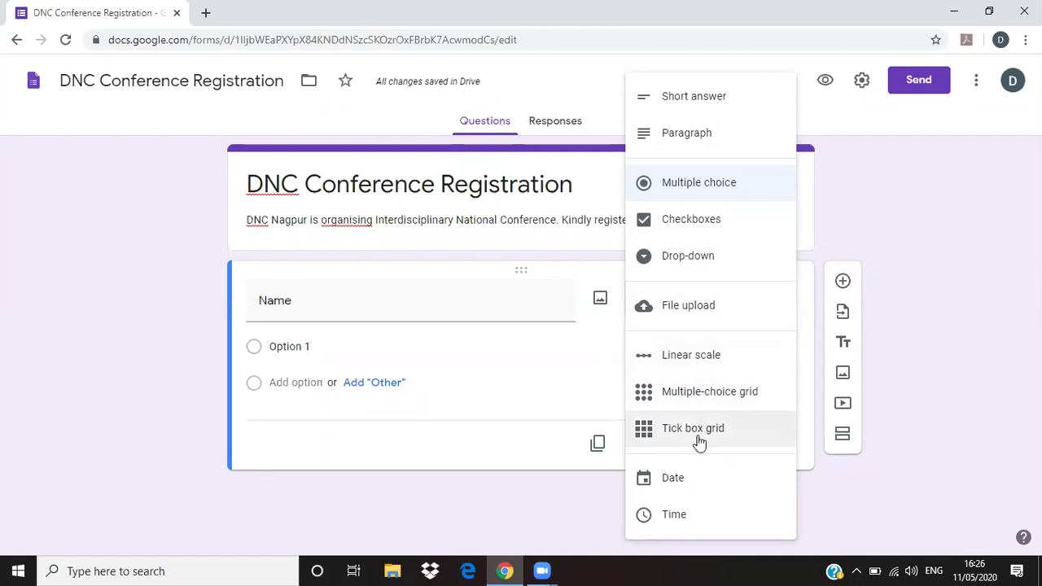
pyautogui.click(351, 300)
pyautogui.click(744, 307)
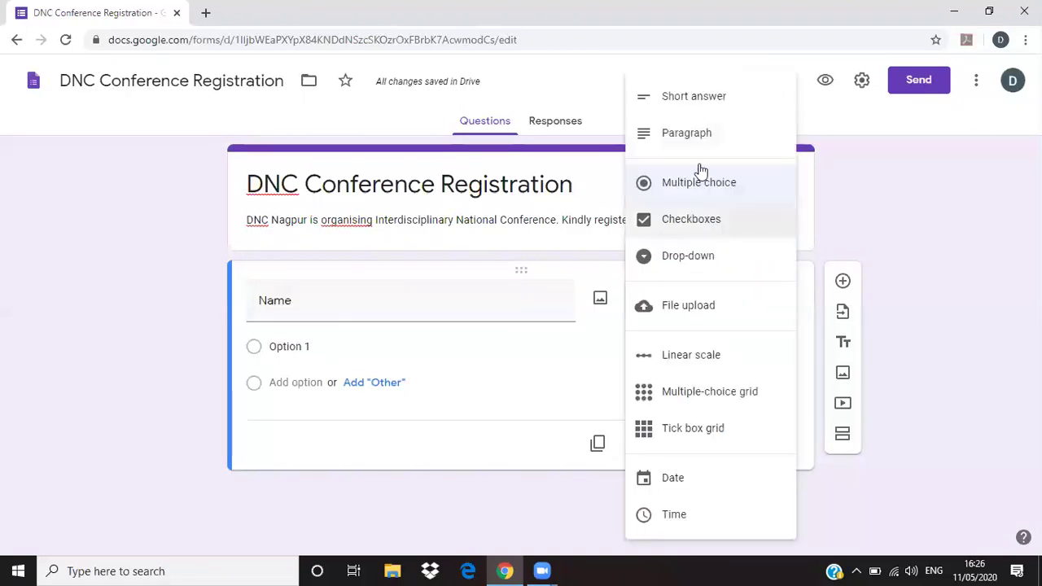
pyautogui.click(694, 96)
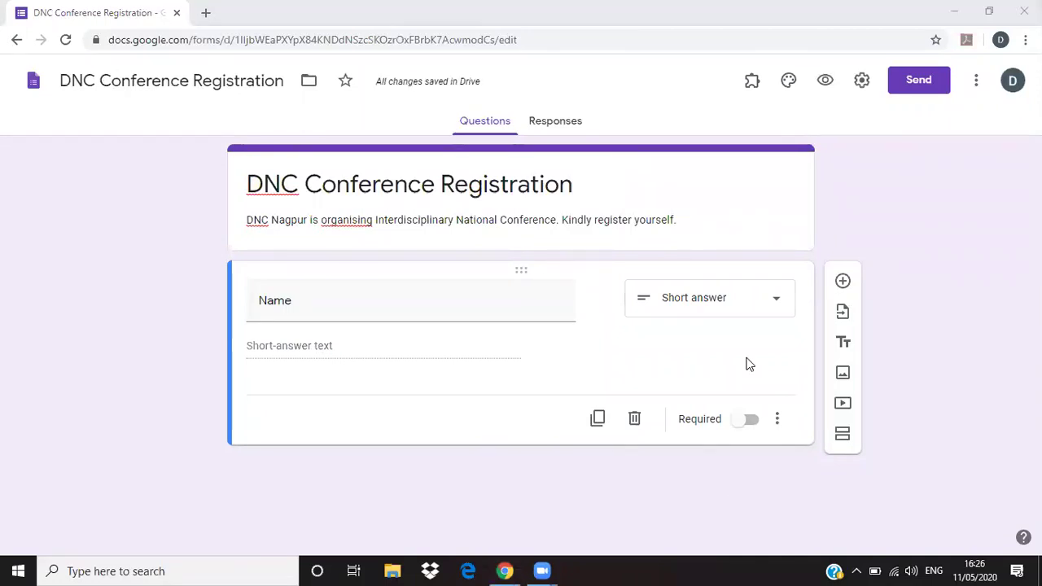
# - Add a question titled 'College/Institution', fixing the misspelled 'Instituion' with the spelling suggestion
pyautogui.click(844, 282)
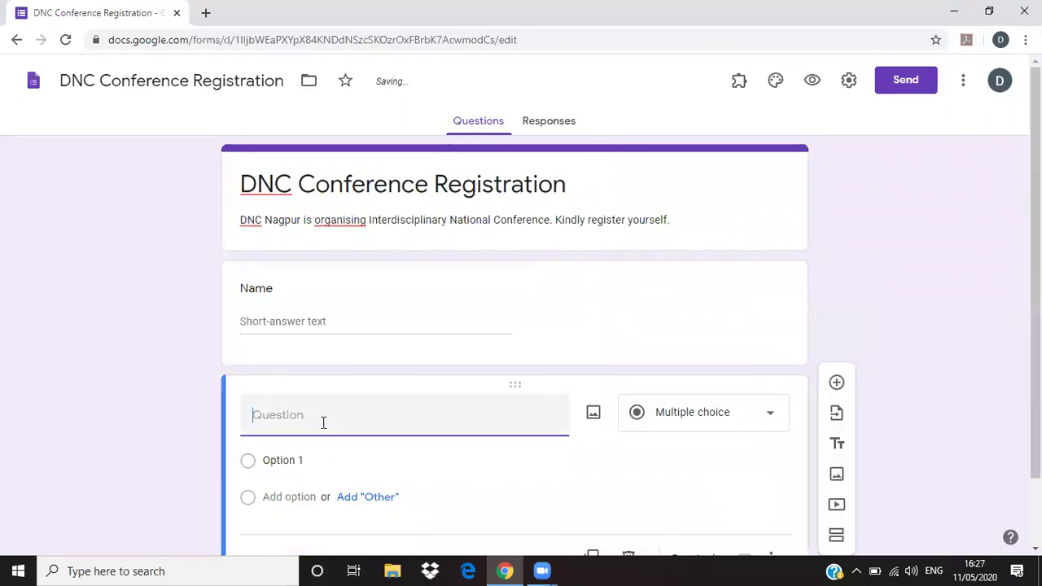
pyautogui.write('College/I')
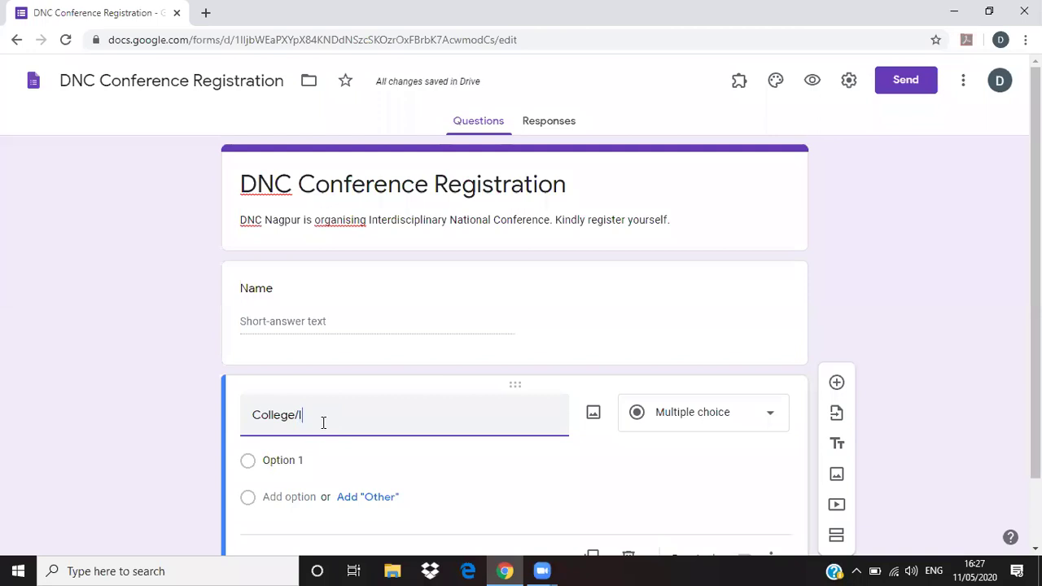
pyautogui.write('nstituion')
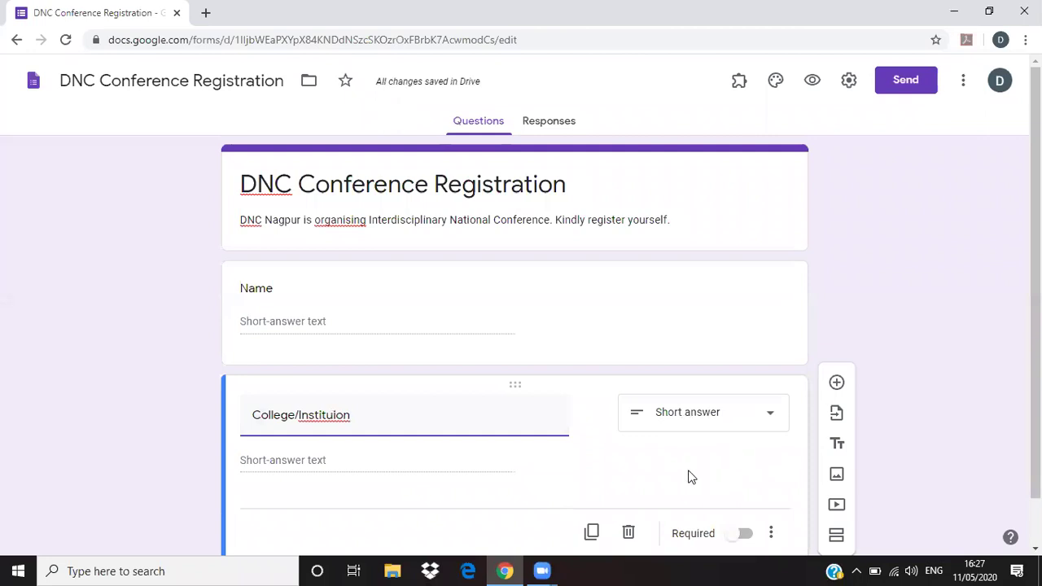
pyautogui.scroll(-1, 570, 461)
pyautogui.rightClick(334, 364)
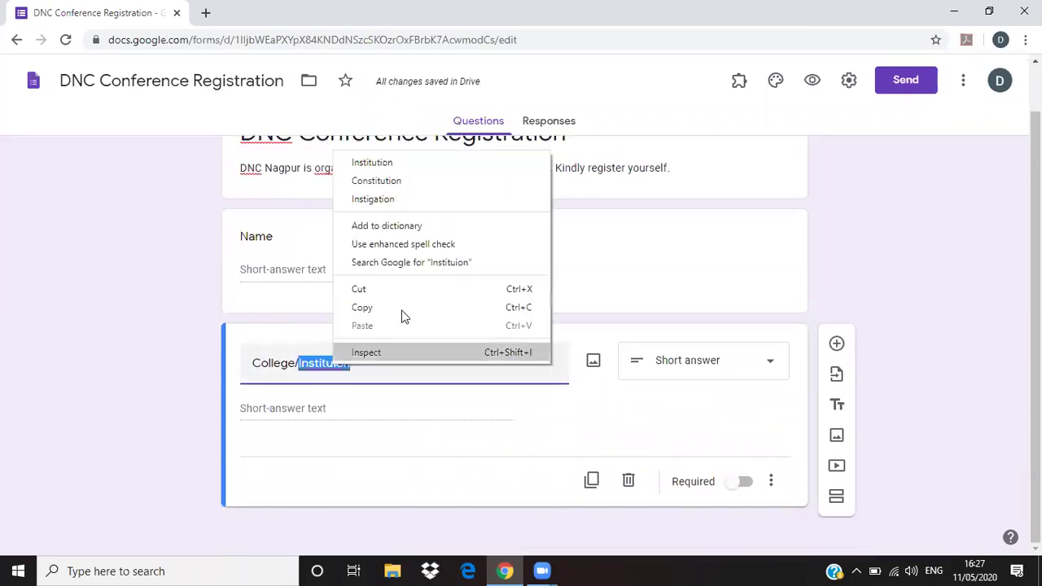
pyautogui.click(399, 160)
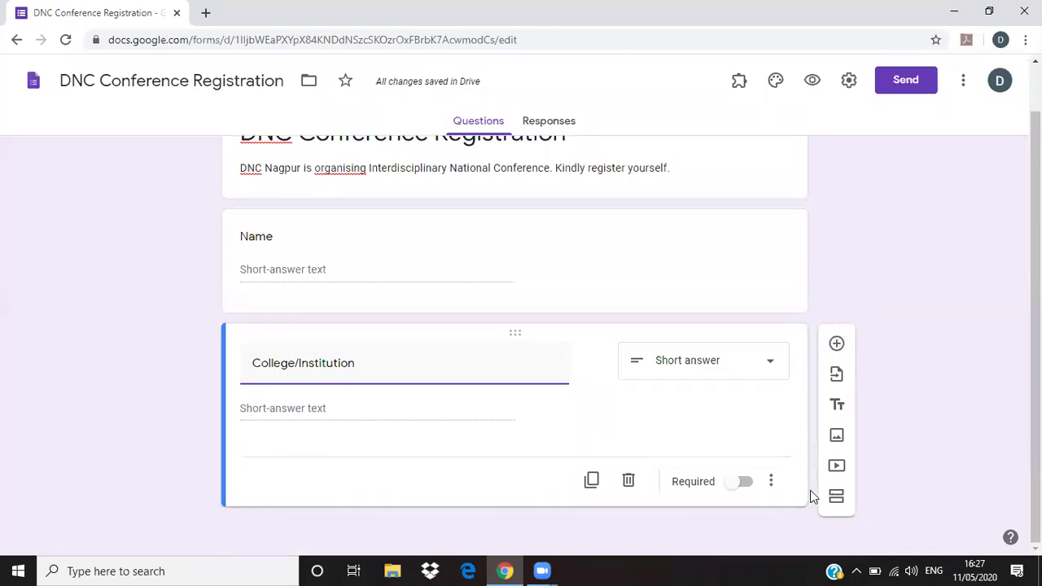
# - Add a third question below College/Institution titled 'E-Mail ID'
pyautogui.click(836, 348)
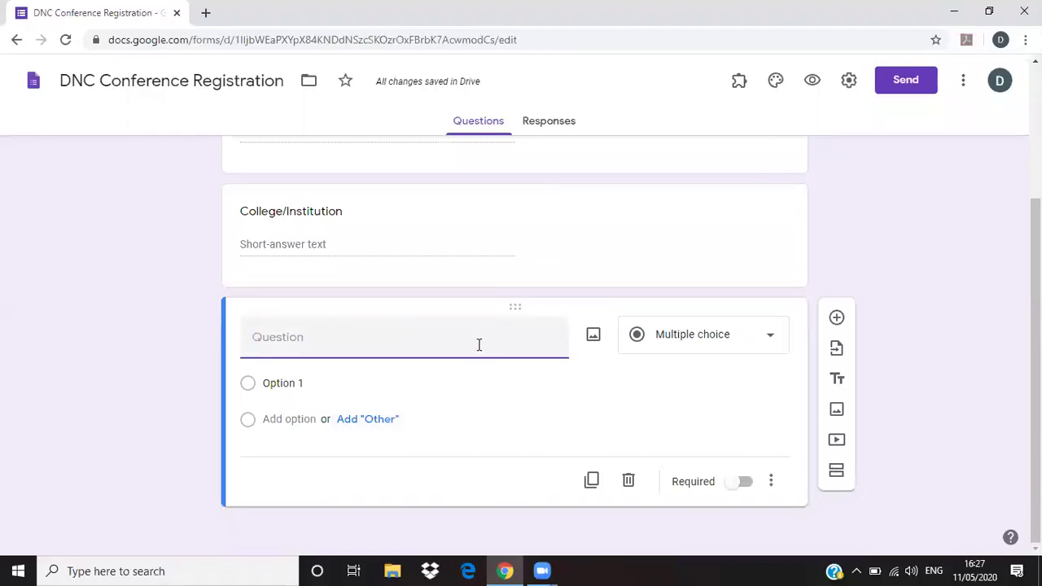
pyautogui.click(768, 334)
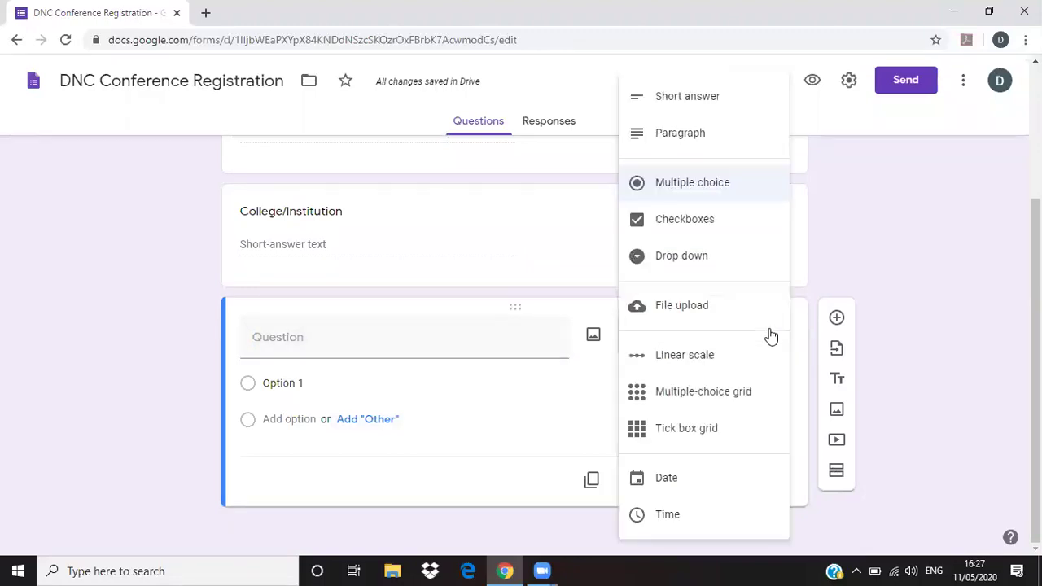
pyautogui.click(375, 342)
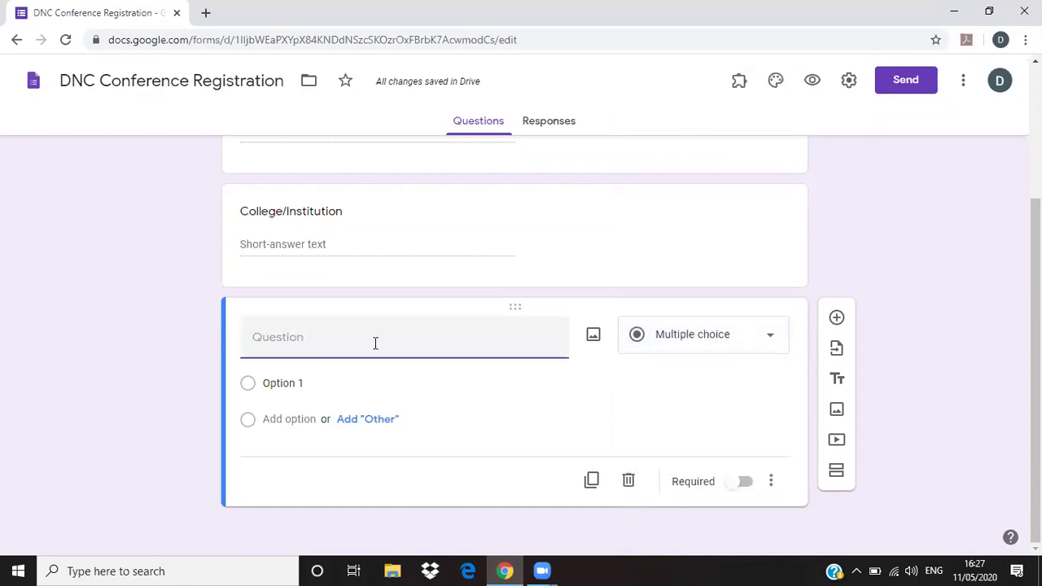
pyautogui.write('E')
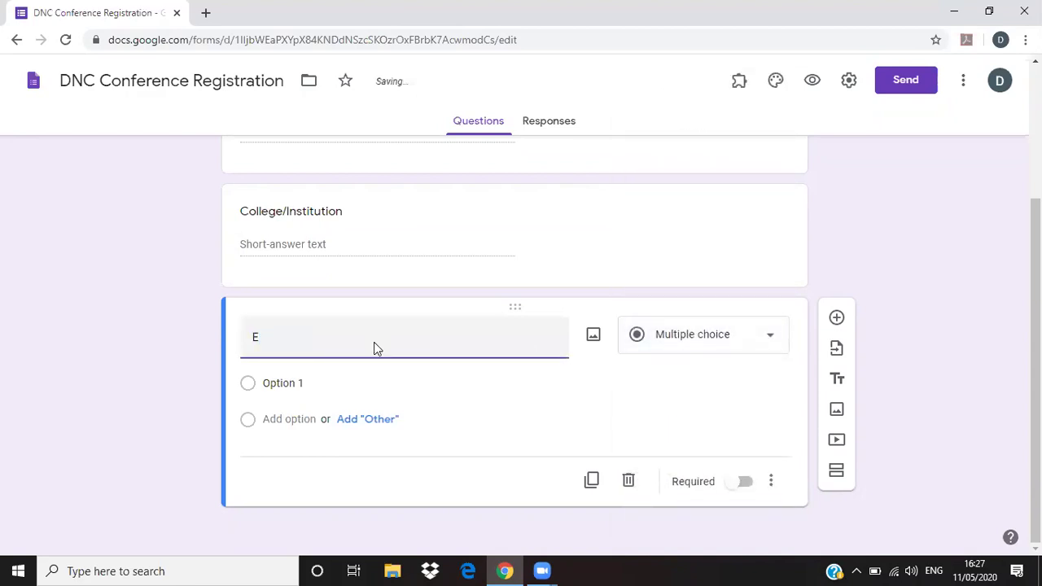
pyautogui.write('-Mail ID')
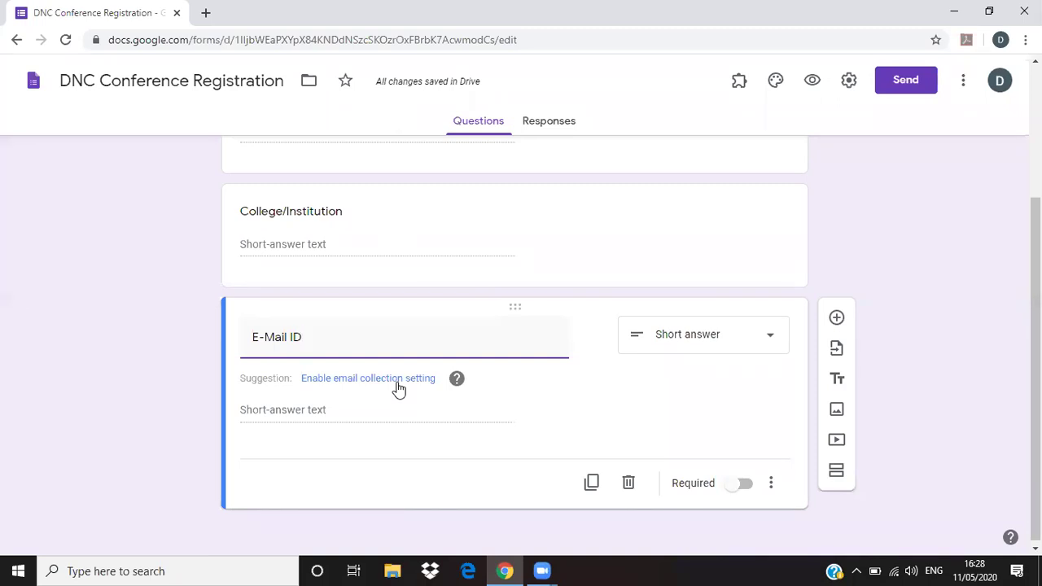
# - Turn on automatic email address collection for the form instead of an E-Mail ID question
pyautogui.click(398, 379)
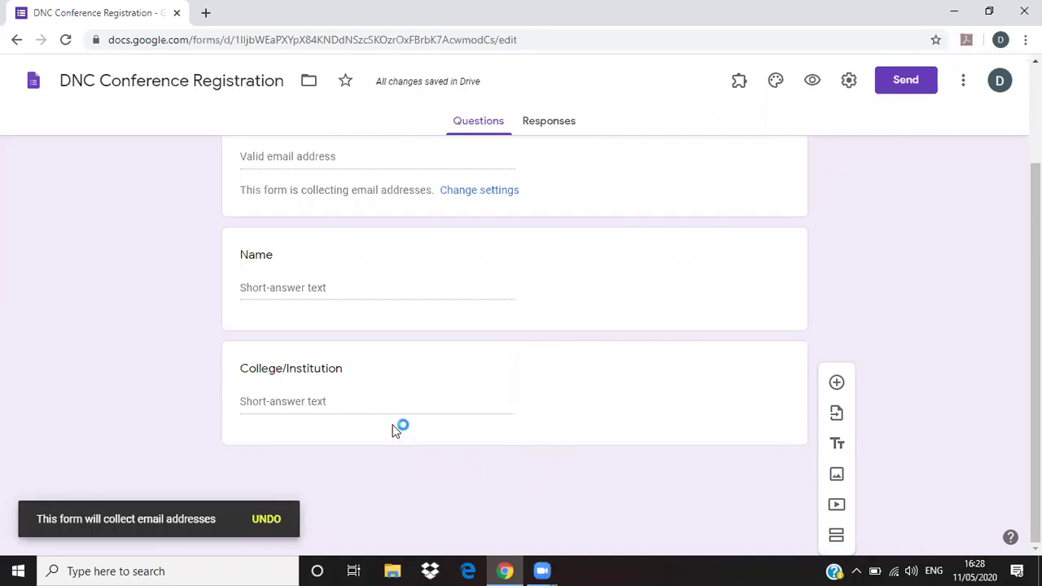
pyautogui.click(350, 371)
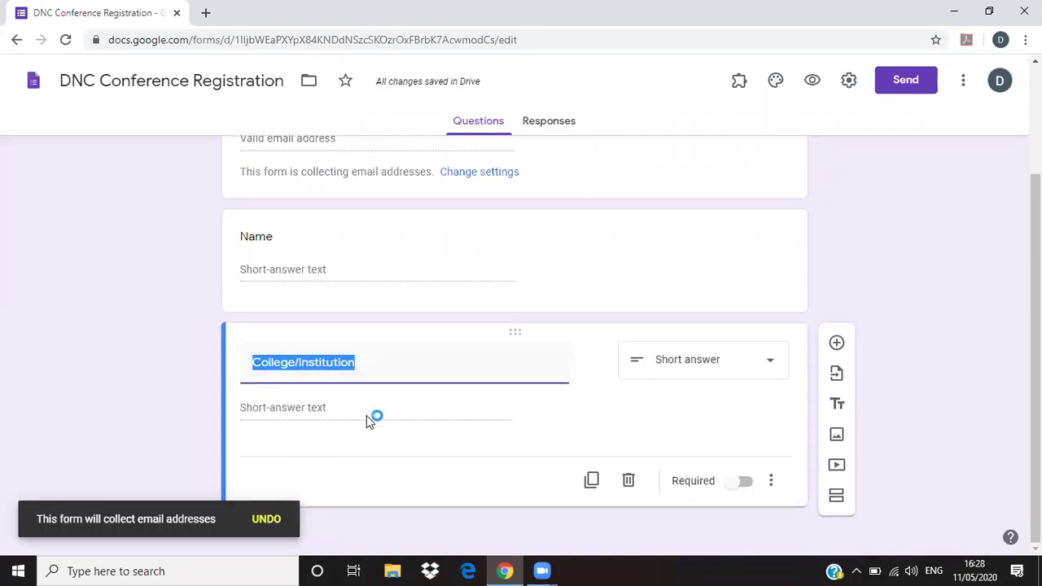
pyautogui.scroll(2, 458, 342)
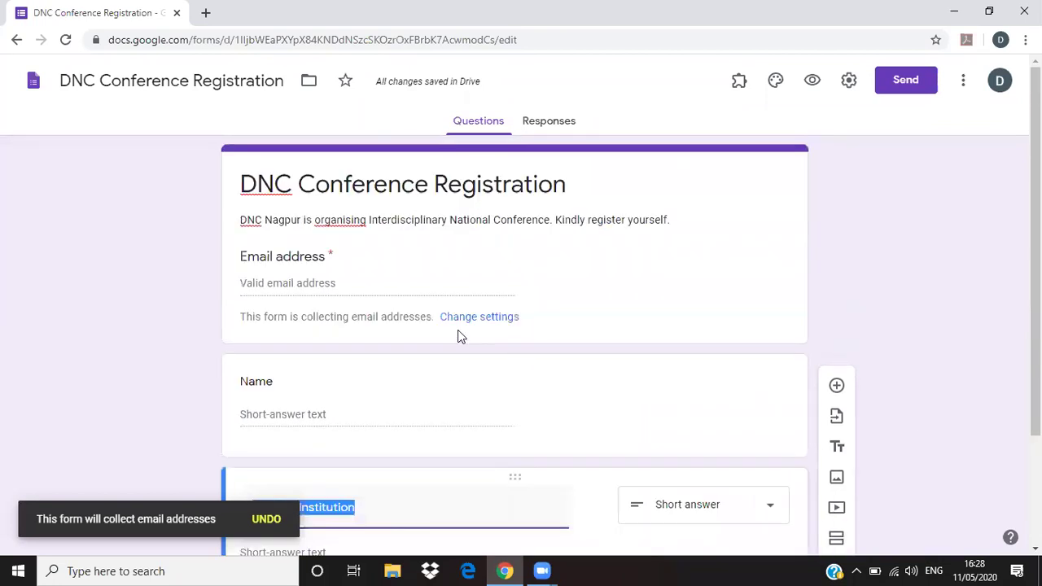
pyautogui.scroll(-1, 457, 353)
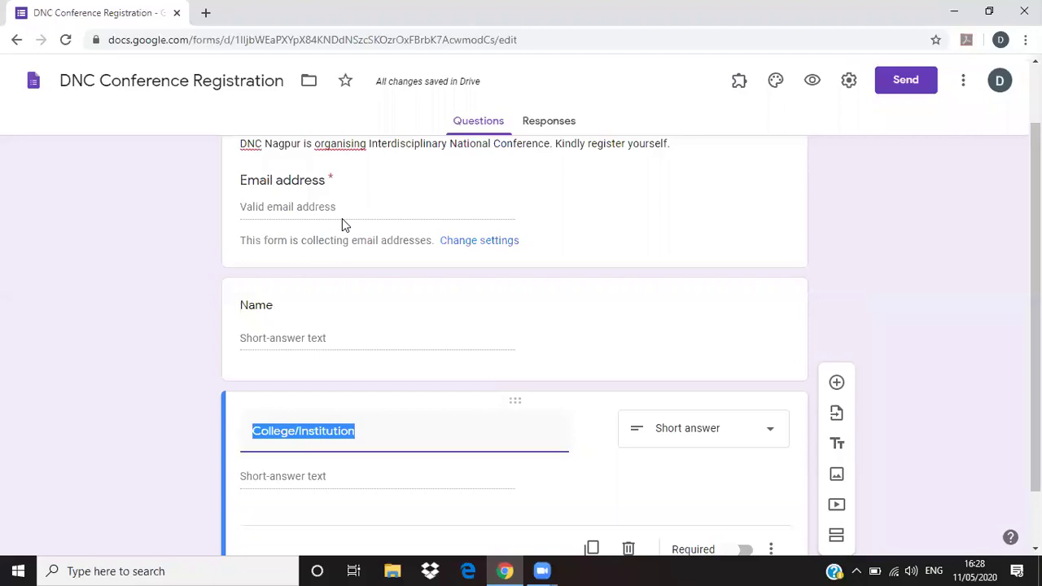
pyautogui.scroll(-1, 570, 358)
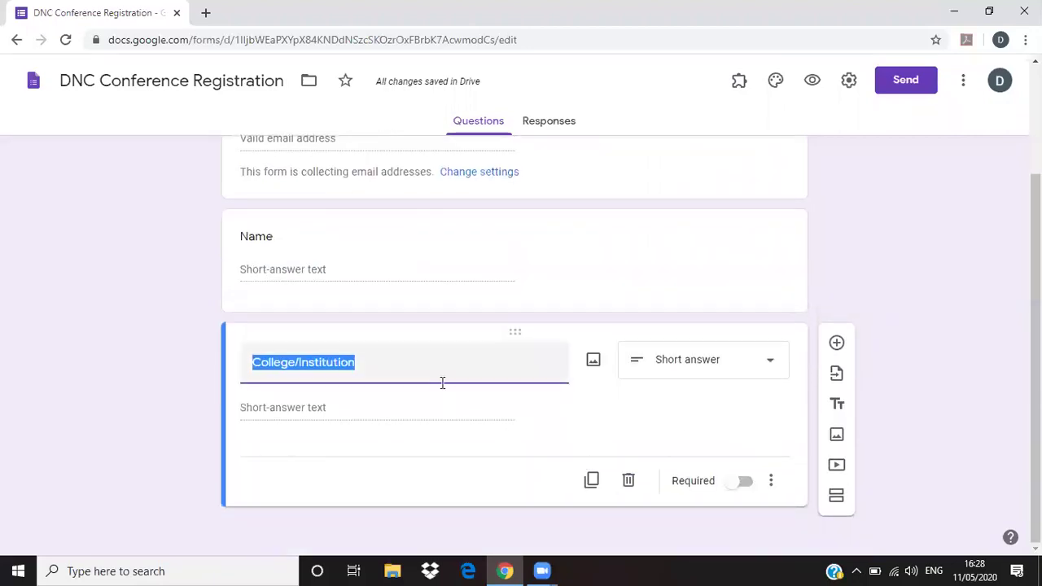
pyautogui.scroll(2, 442, 382)
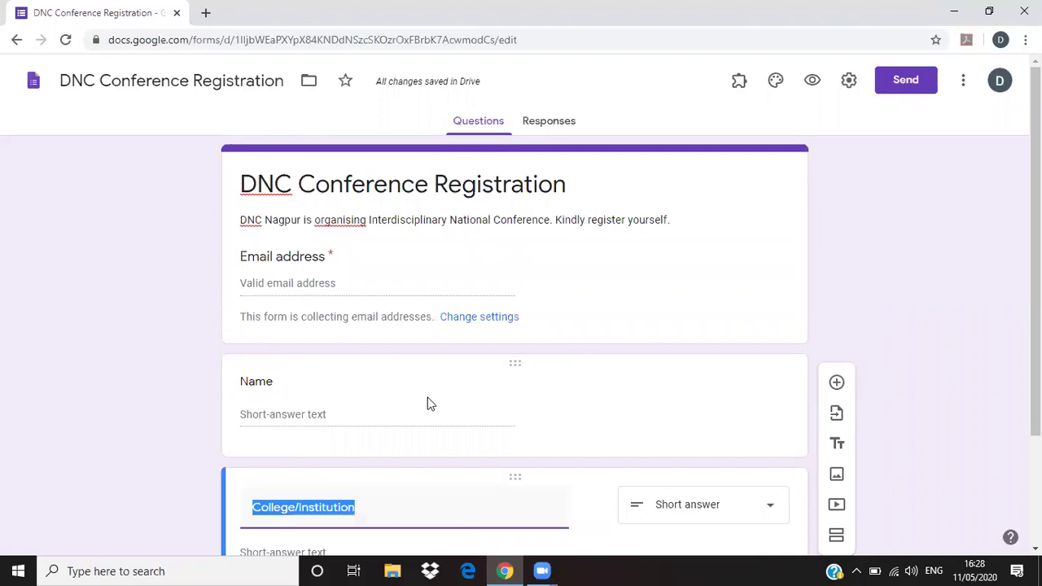
pyautogui.doubleClick(329, 254)
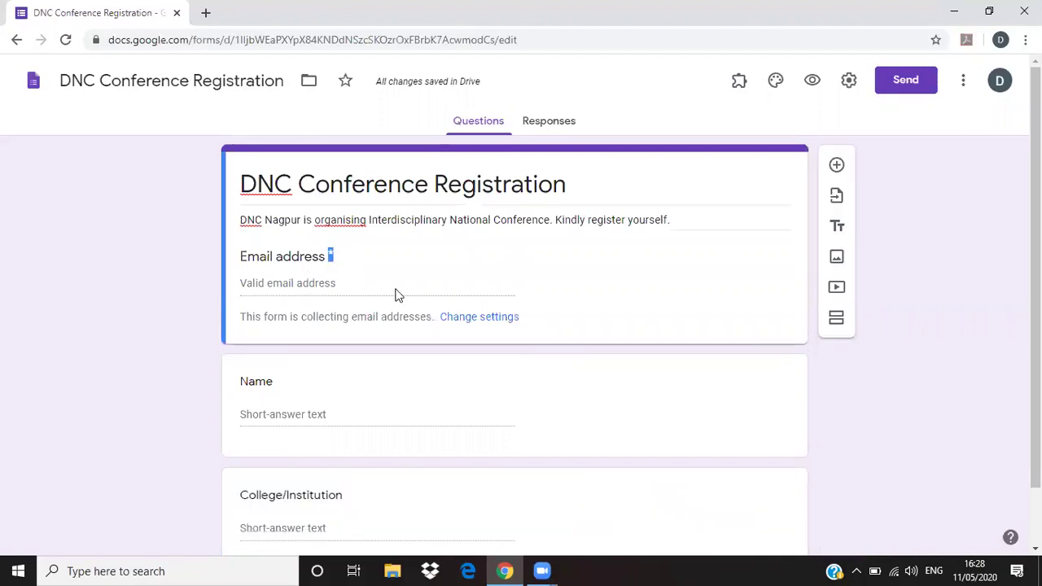
pyautogui.scroll(-1, 774, 463)
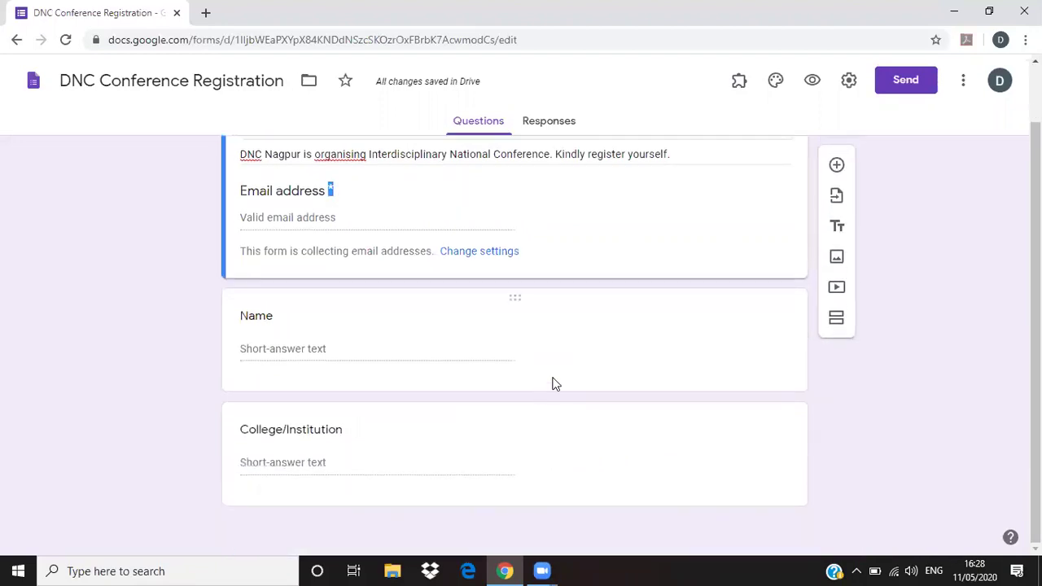
pyautogui.scroll(1, 701, 395)
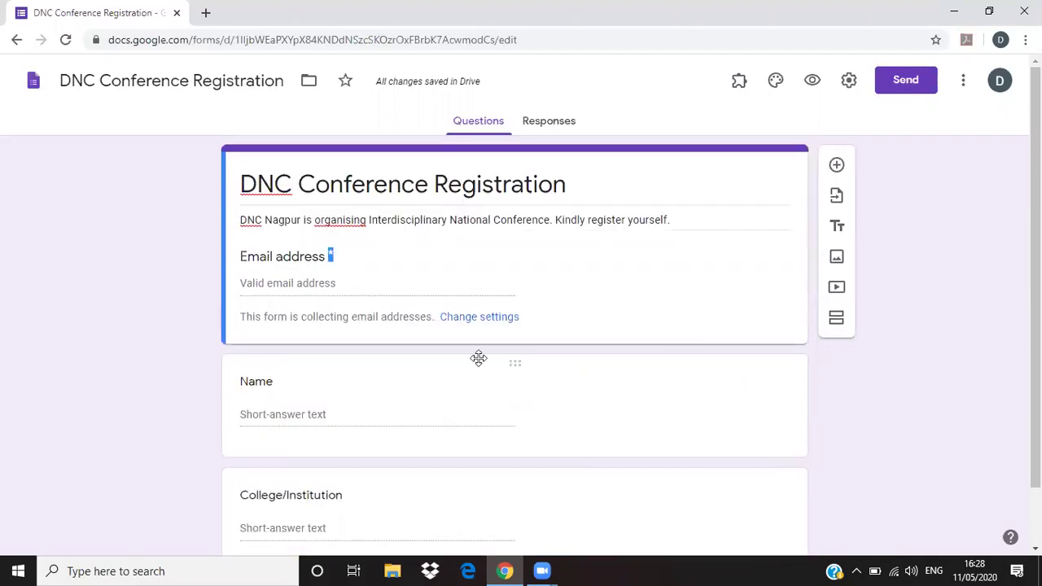
pyautogui.scroll(-1, 582, 479)
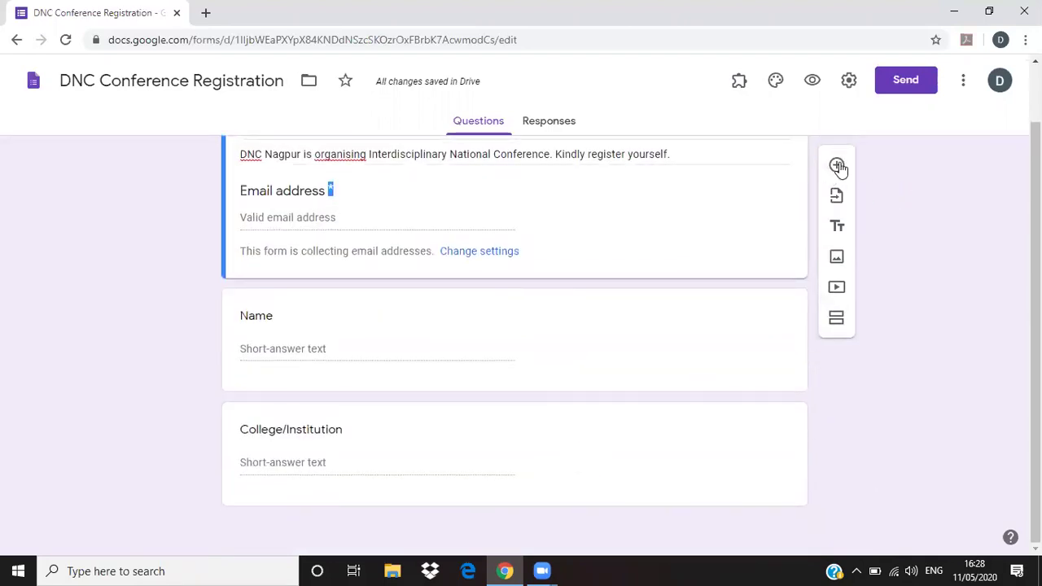
# - Add a multiple-choice question below Email address, then delete it, leaving Name and College/Institution
pyautogui.click(837, 164)
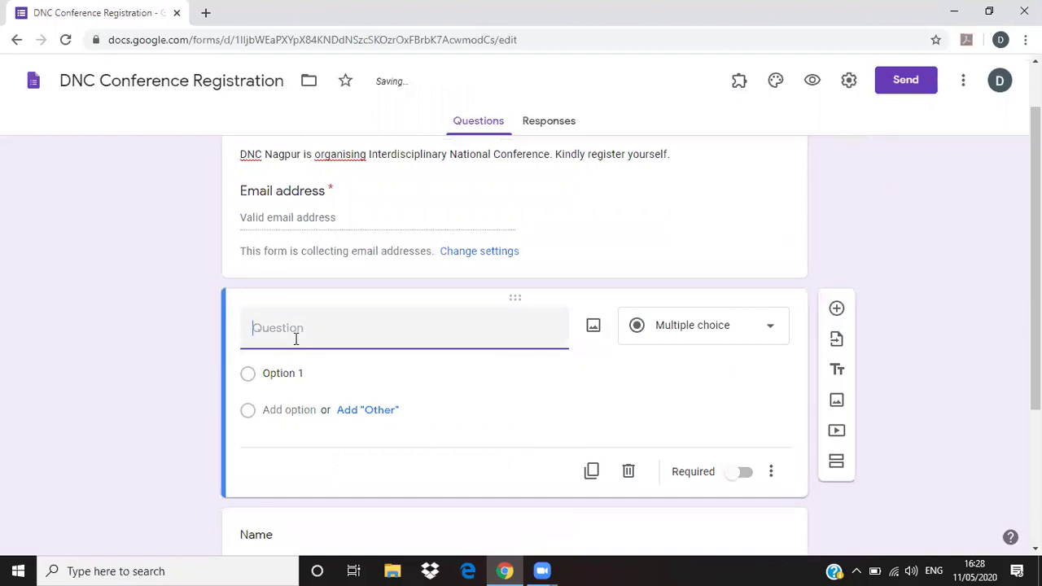
pyautogui.scroll(-2, 366, 318)
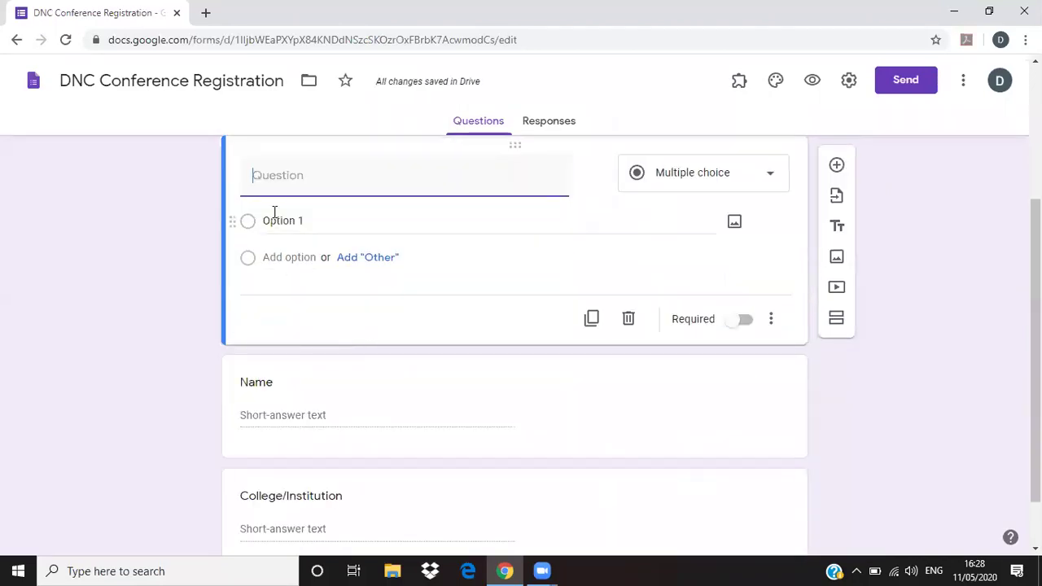
pyautogui.scroll(3, 488, 295)
pyautogui.scroll(-1, 350, 355)
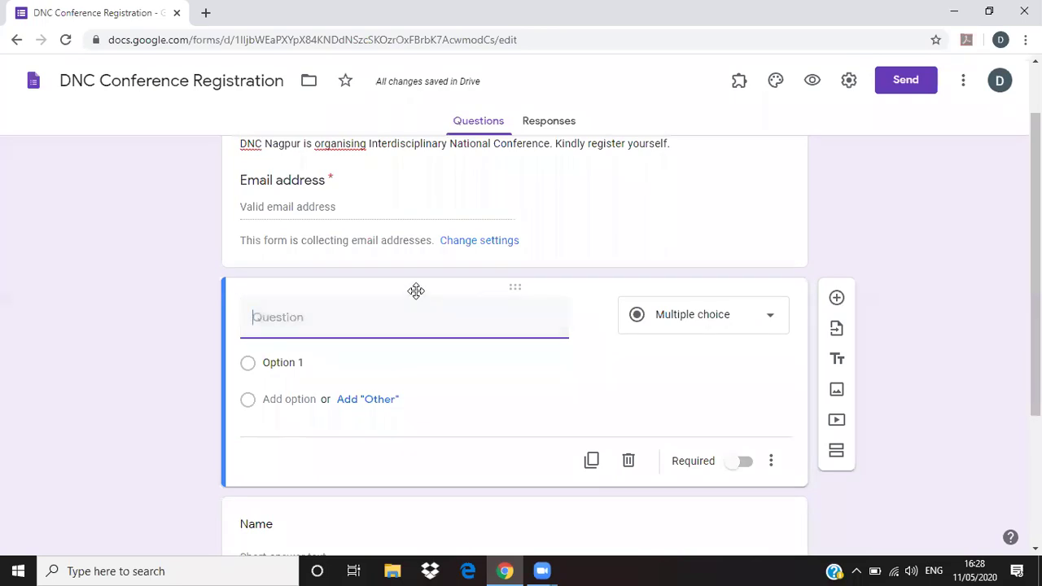
pyautogui.click(629, 461)
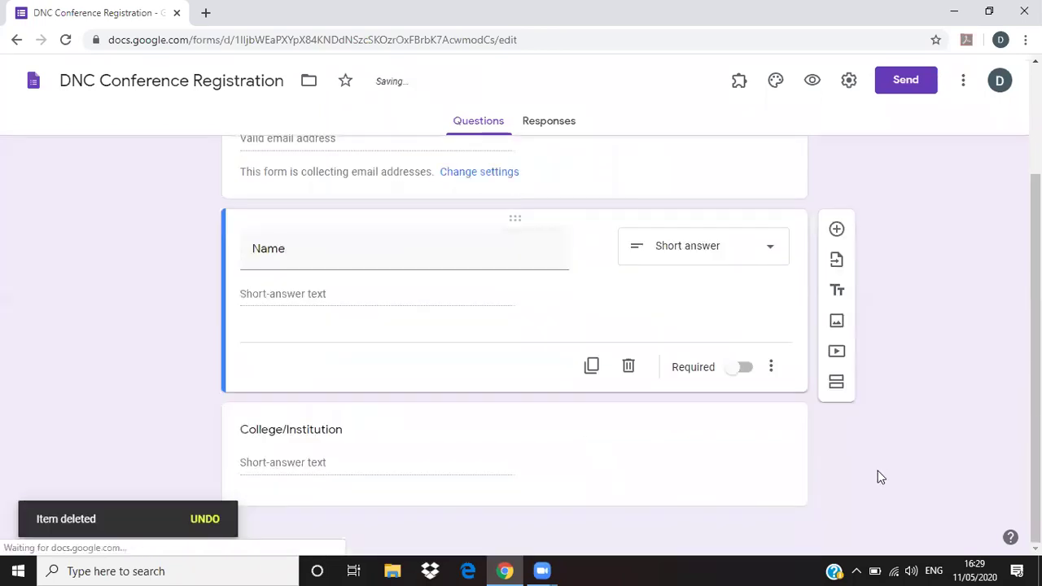
pyautogui.click(320, 488)
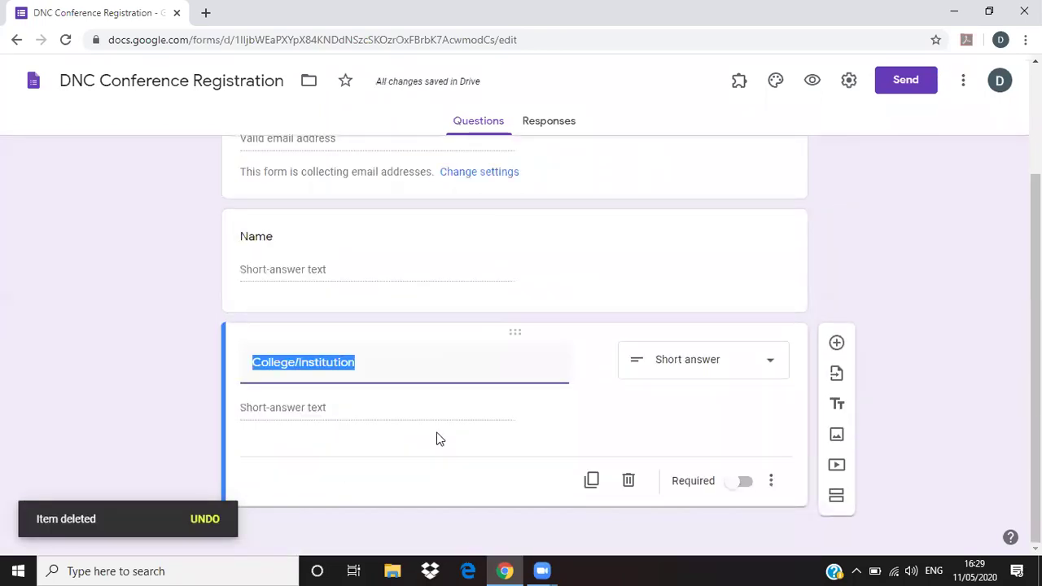
# - Add a multiple-choice question titled Publication below College/Institution
pyautogui.click(837, 345)
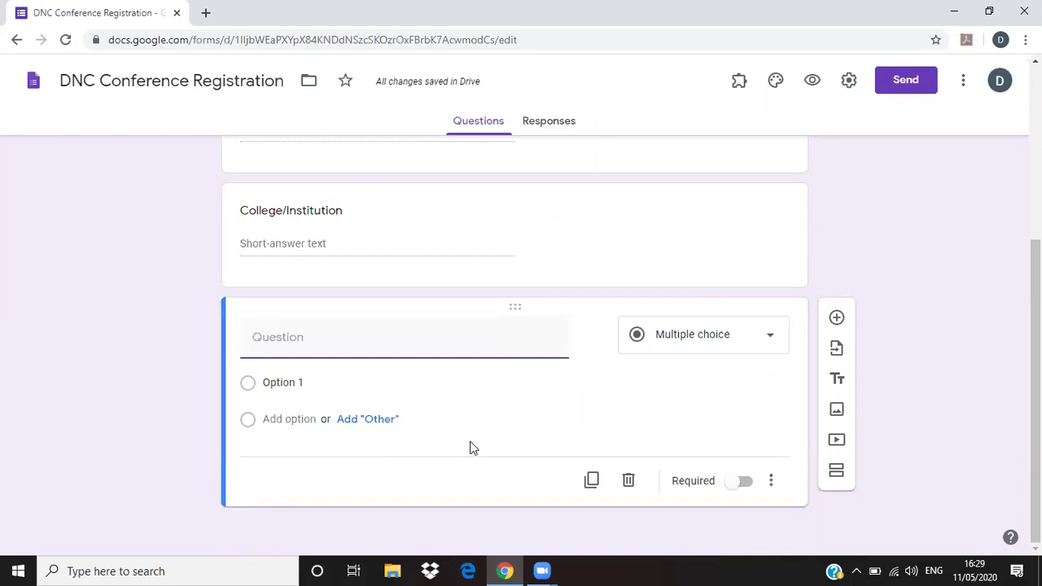
pyautogui.write('Paper Prese')
pyautogui.hotkey('ctrl', 'a')
pyautogui.write('Publicatio')
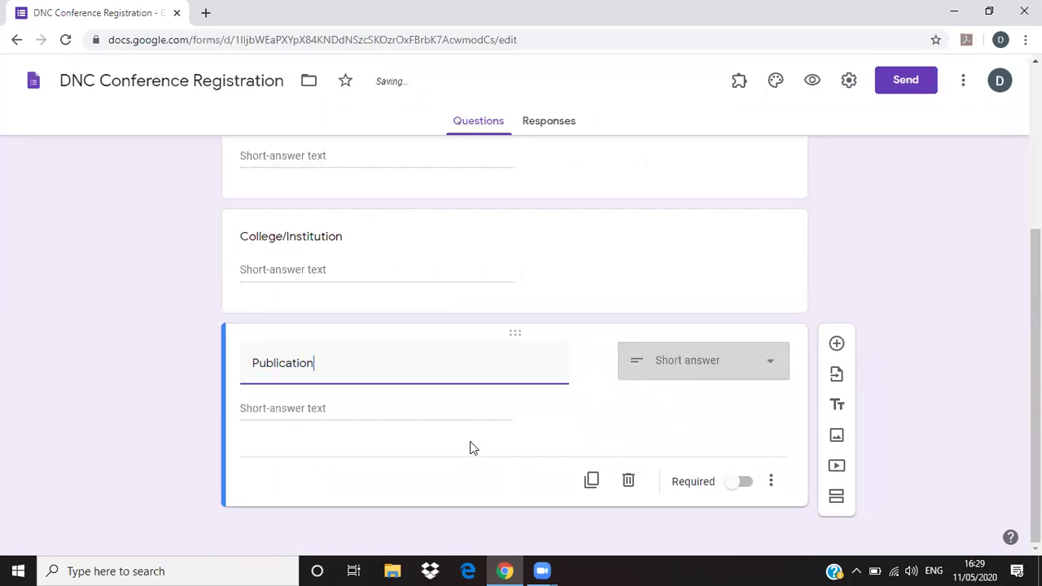
pyautogui.click(766, 364)
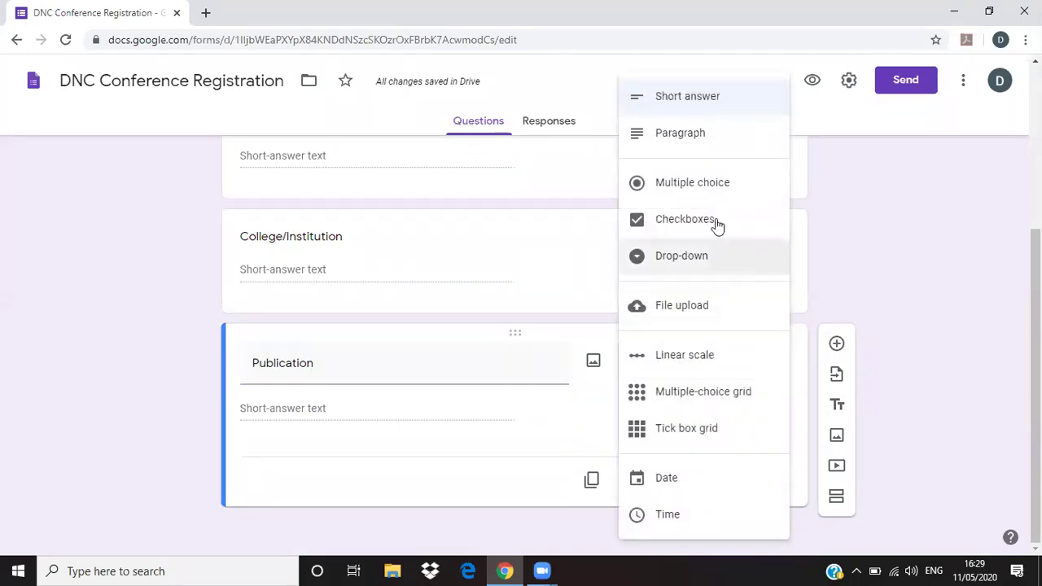
pyautogui.click(705, 184)
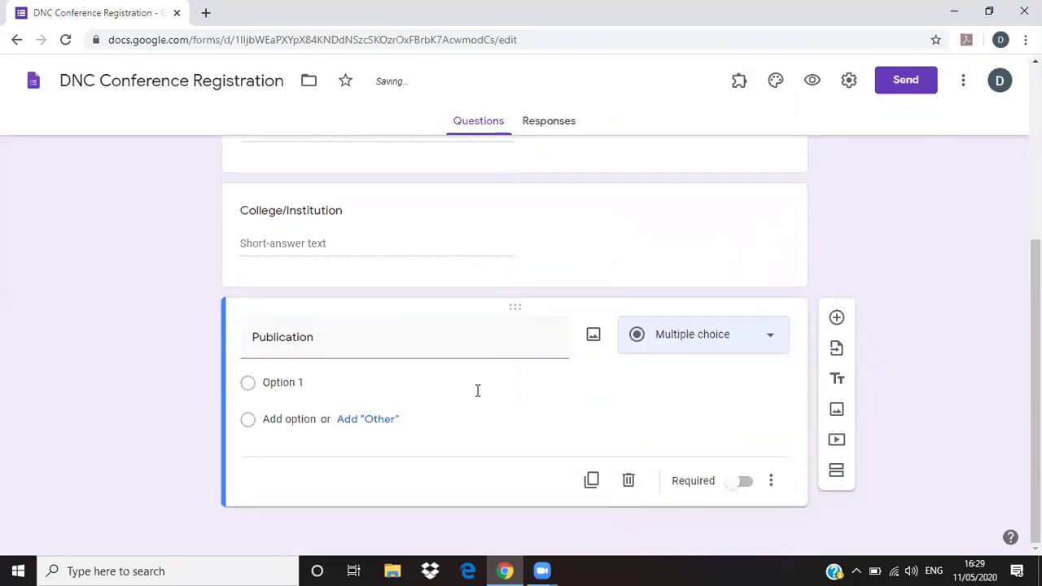
# - Give the Publication question the answer options Yes and No, then add another question
pyautogui.click(301, 382)
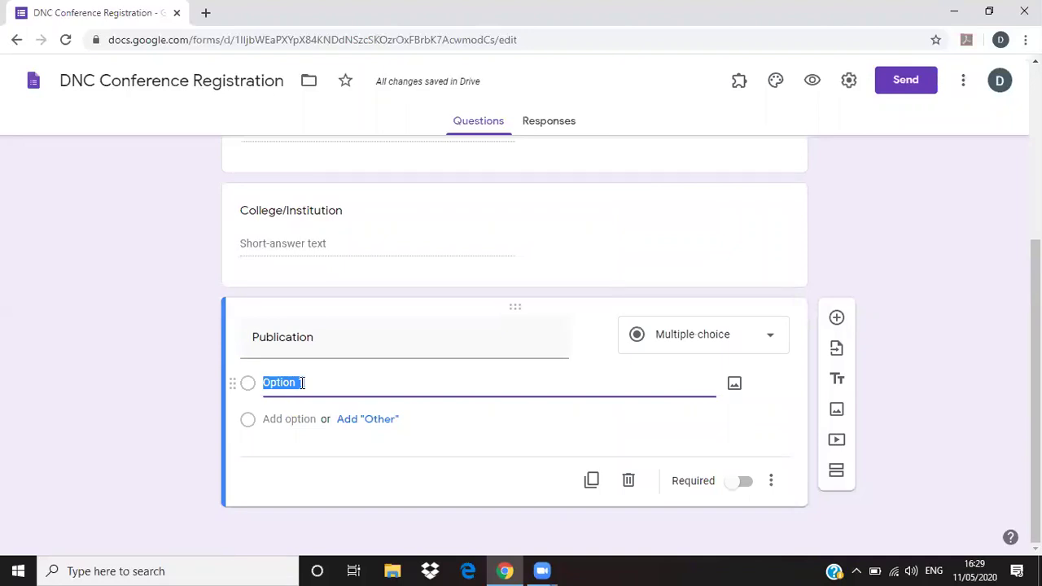
pyautogui.write('Yes')
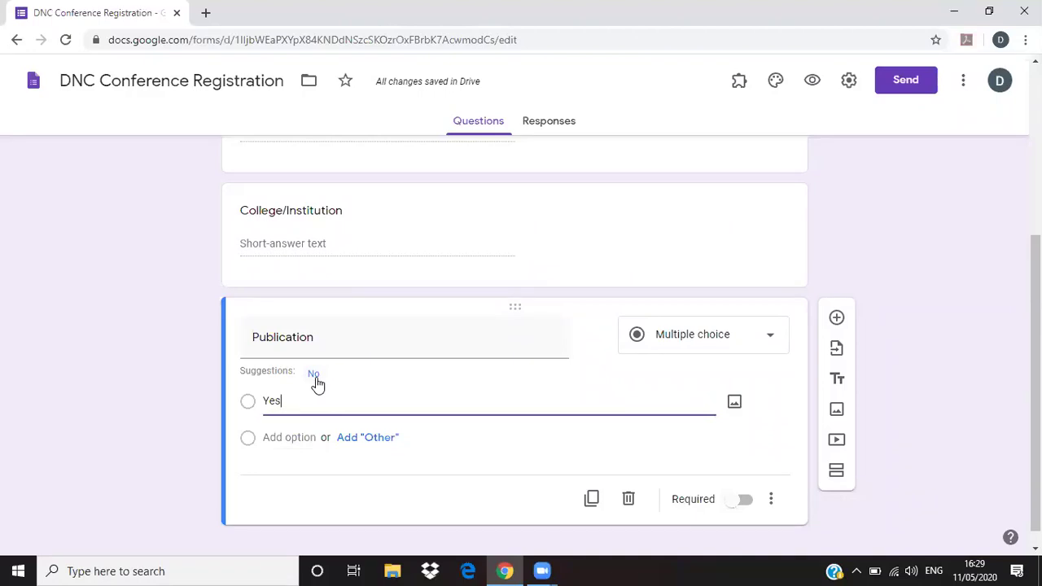
pyautogui.click(315, 377)
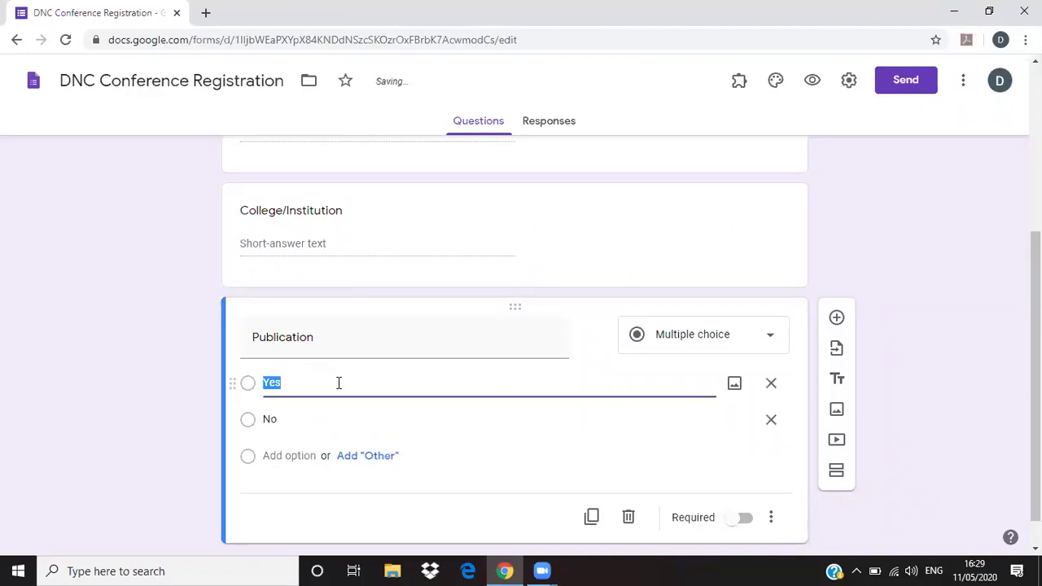
pyautogui.scroll(-1, 895, 391)
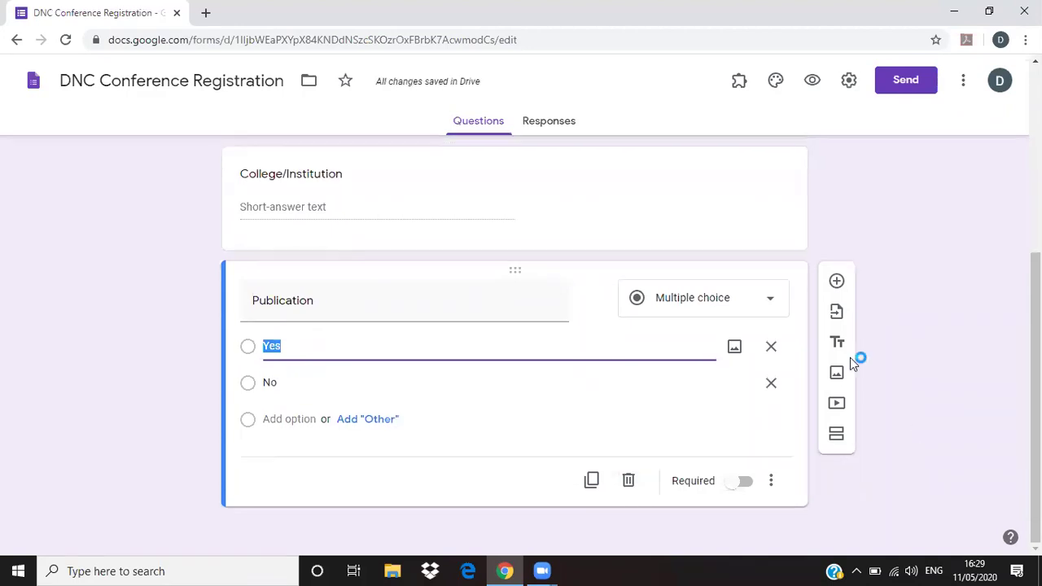
pyautogui.click(836, 281)
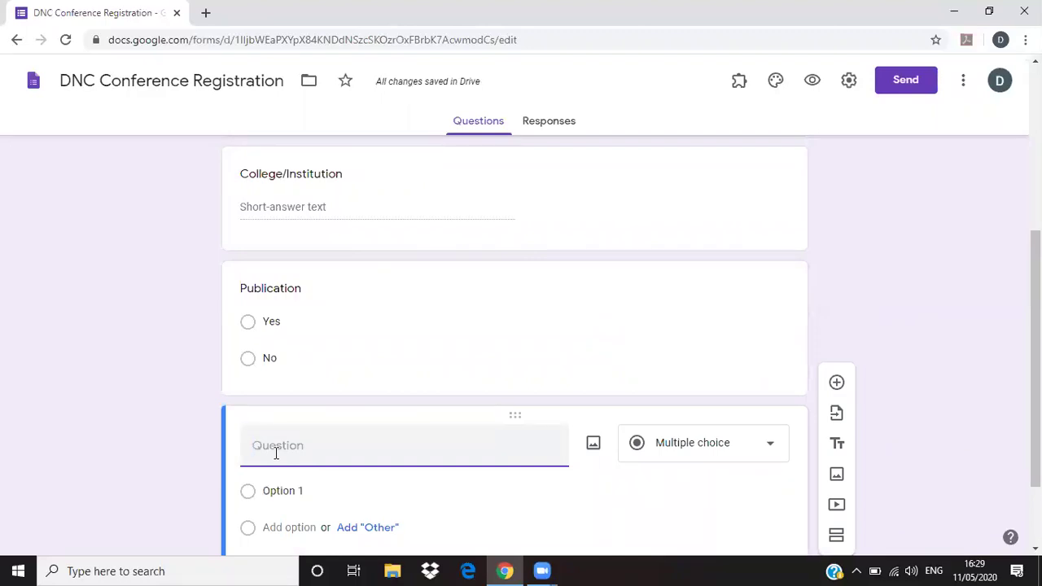
# - Title the question 'Do feel that this conference is helpful to the society?' and keep only a Yes answer
pyautogui.write('Do feel that this conference is hel')
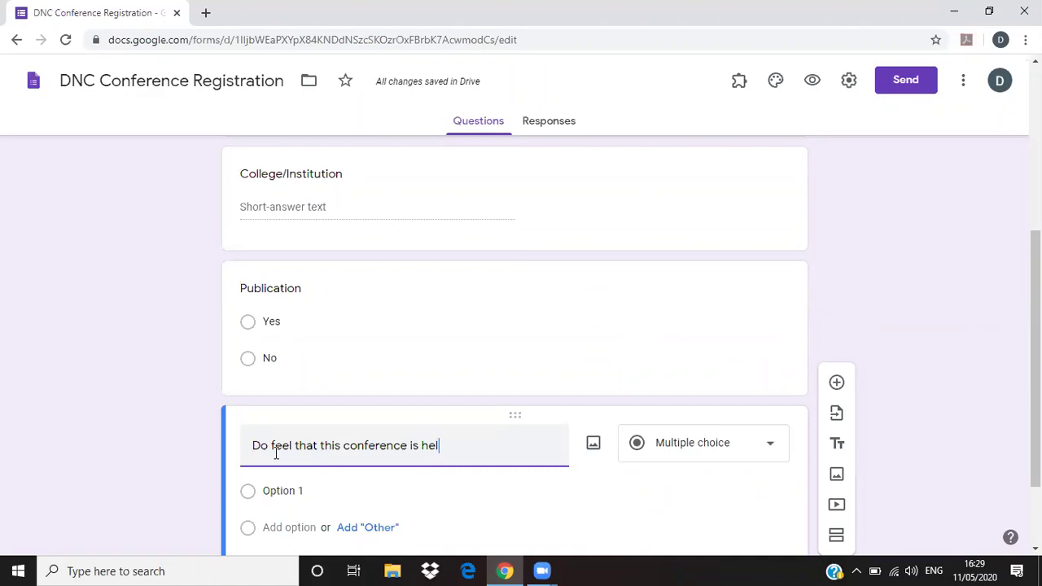
pyautogui.write('pful to the society')
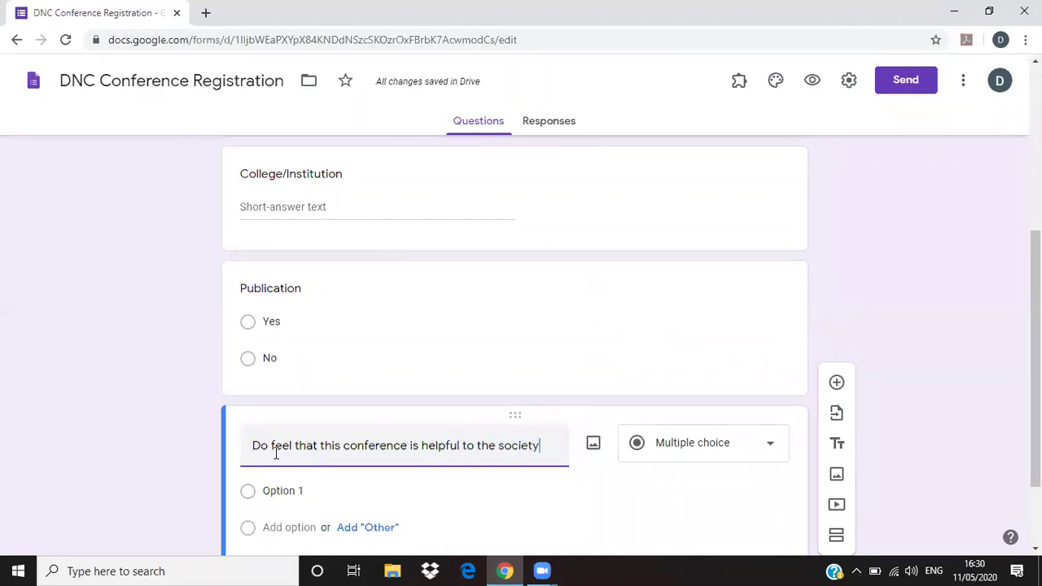
pyautogui.write('?')
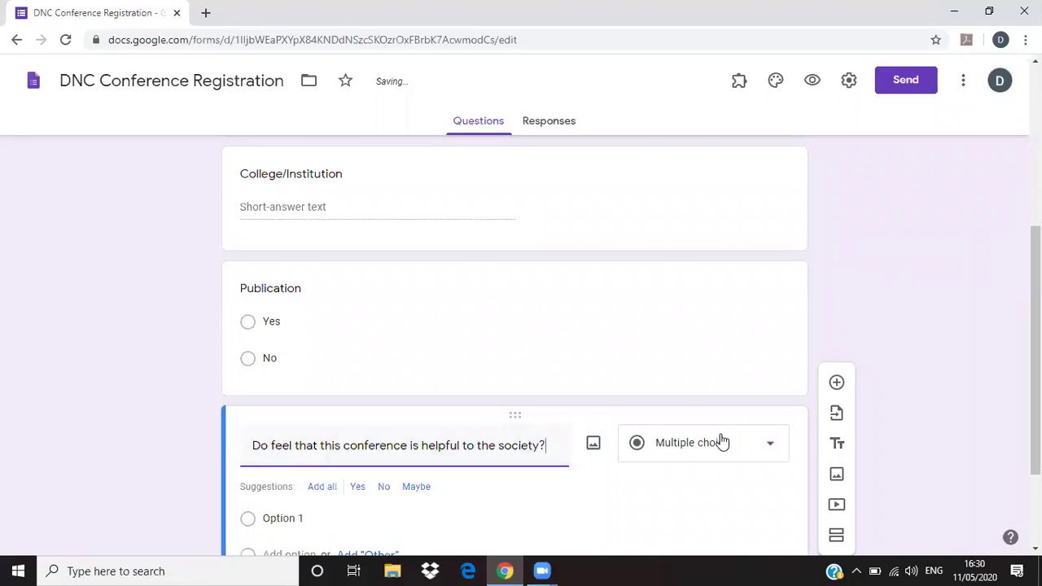
pyautogui.scroll(-2, 675, 539)
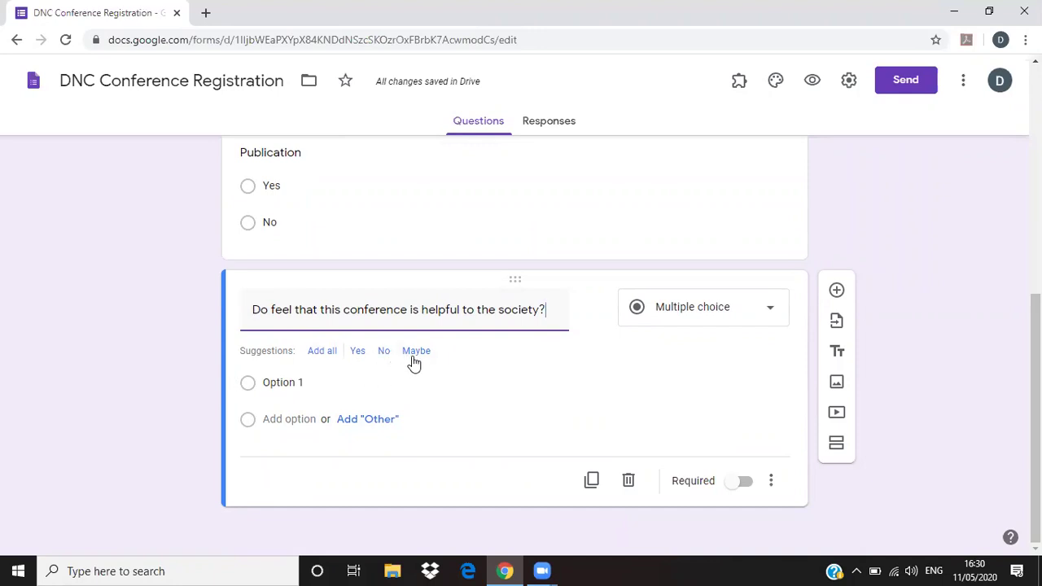
pyautogui.click(322, 351)
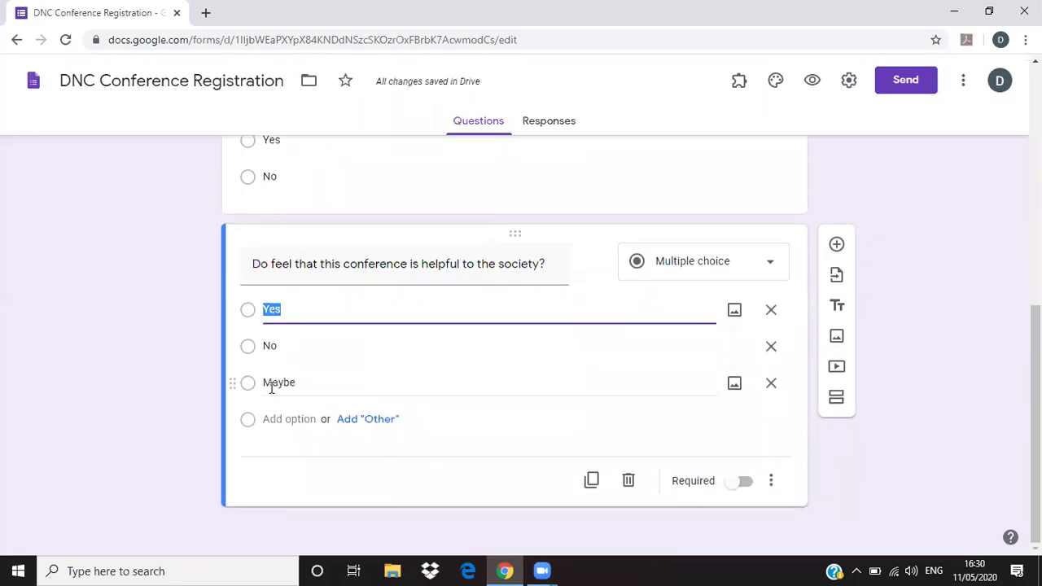
pyautogui.click(771, 383)
pyautogui.click(773, 384)
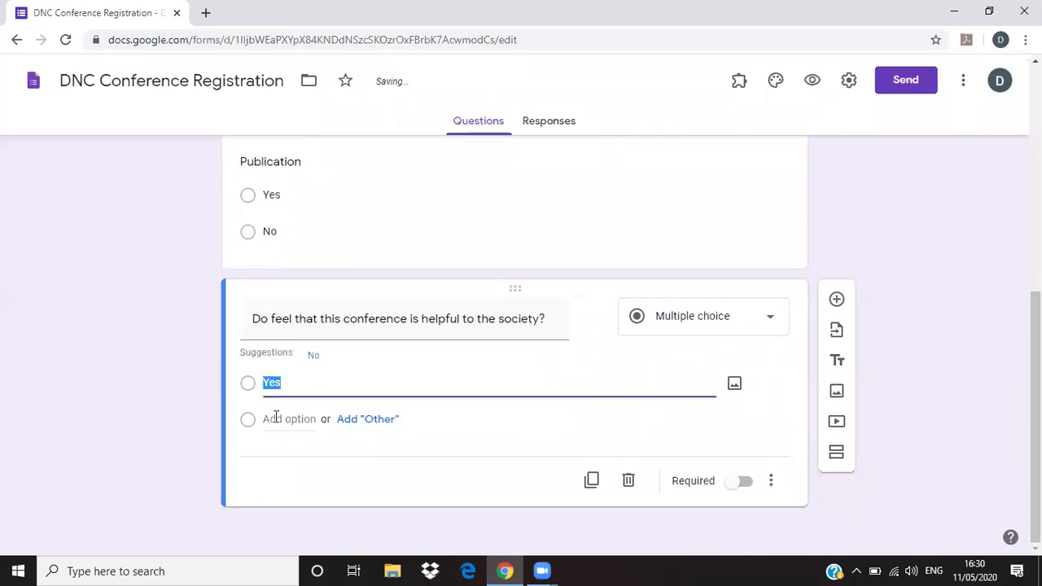
# - Set the answers to Strongly Agree, Agree, Neutral, Disagree and Strongly Disagree, then add a question
pyautogui.click(314, 388)
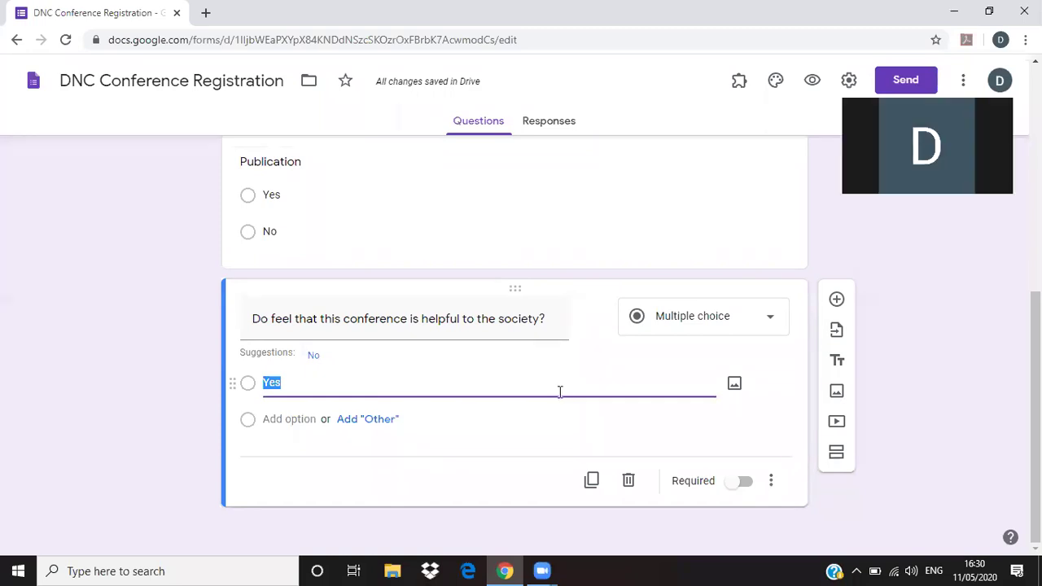
pyautogui.write('Strongly Agree')
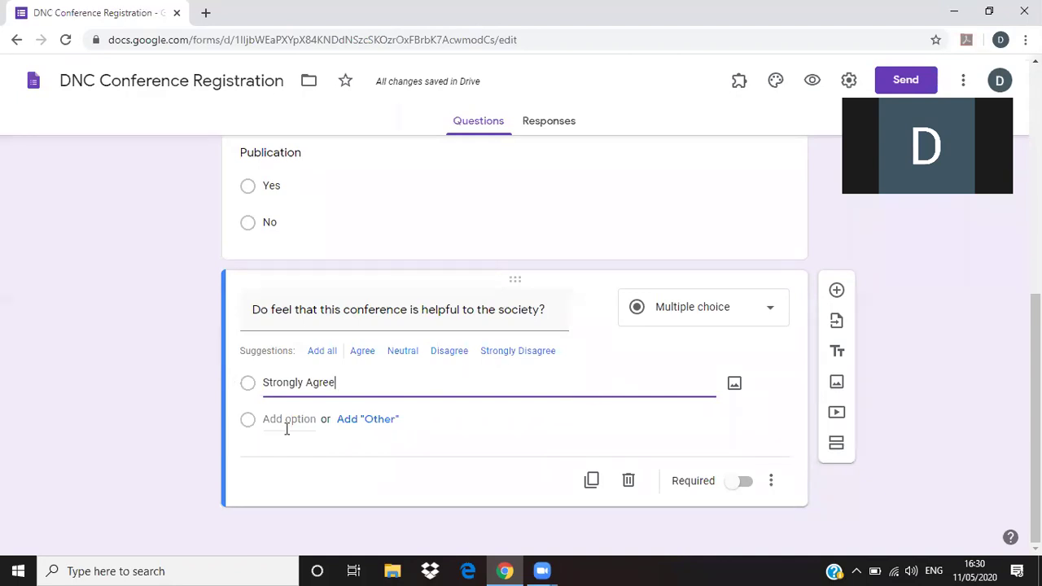
pyautogui.click(364, 351)
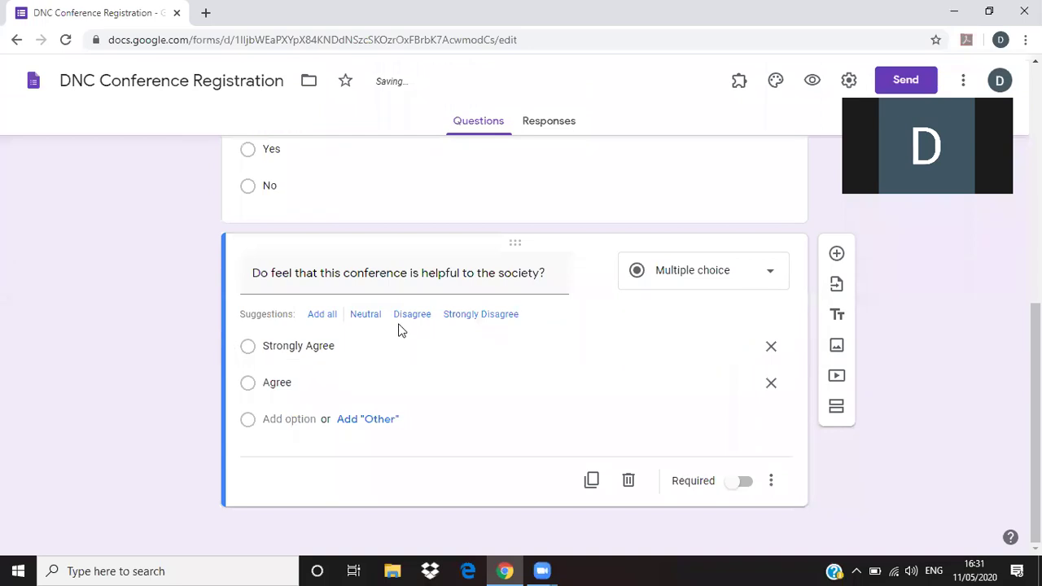
pyautogui.click(366, 316)
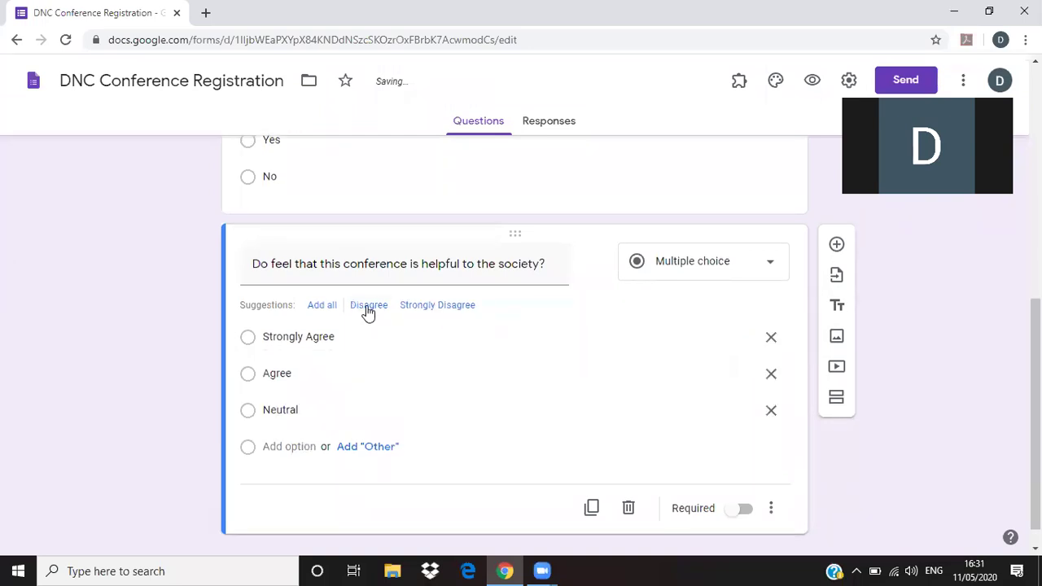
pyautogui.click(368, 312)
pyautogui.click(344, 304)
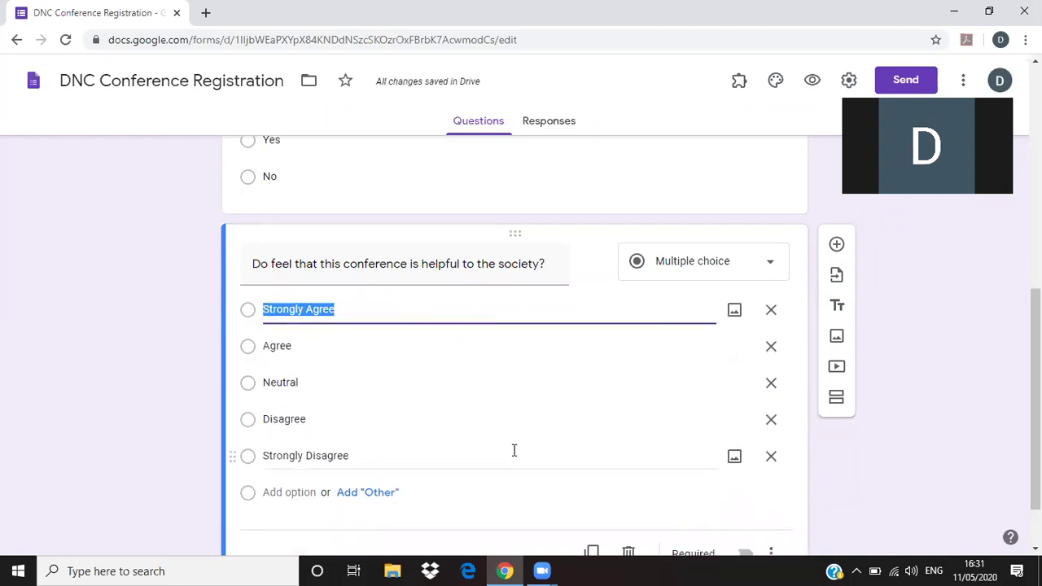
pyautogui.scroll(-2, 543, 473)
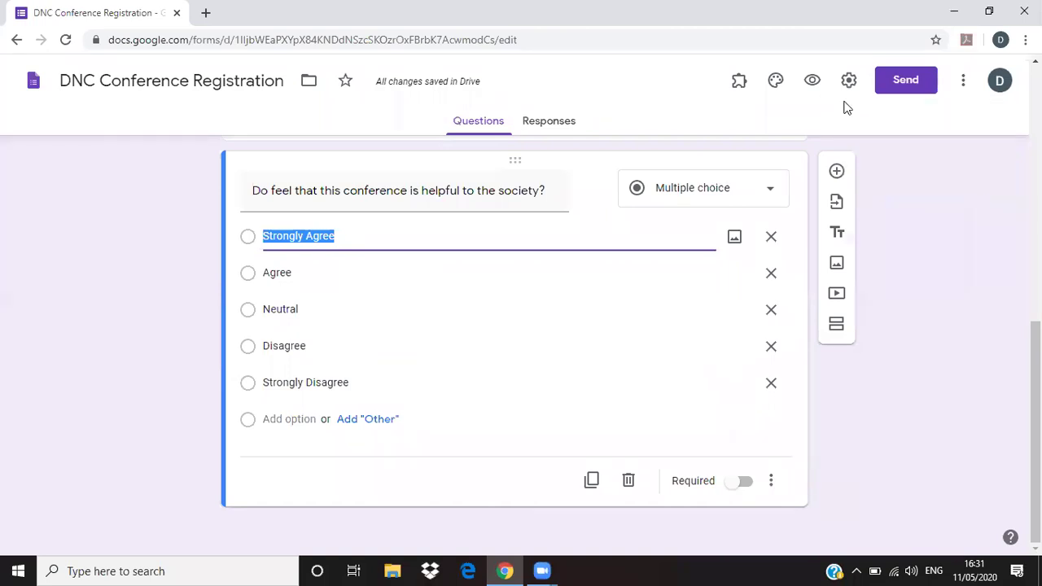
pyautogui.click(837, 171)
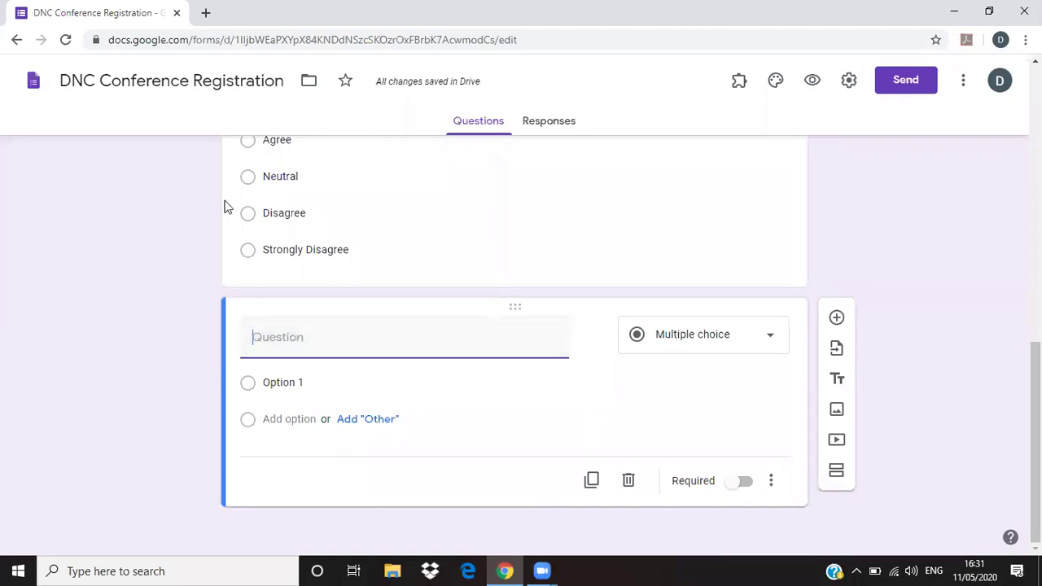
# - Title the new question 'Number of Authors'
pyautogui.write('Want A')
pyautogui.tripleClick(274, 343)
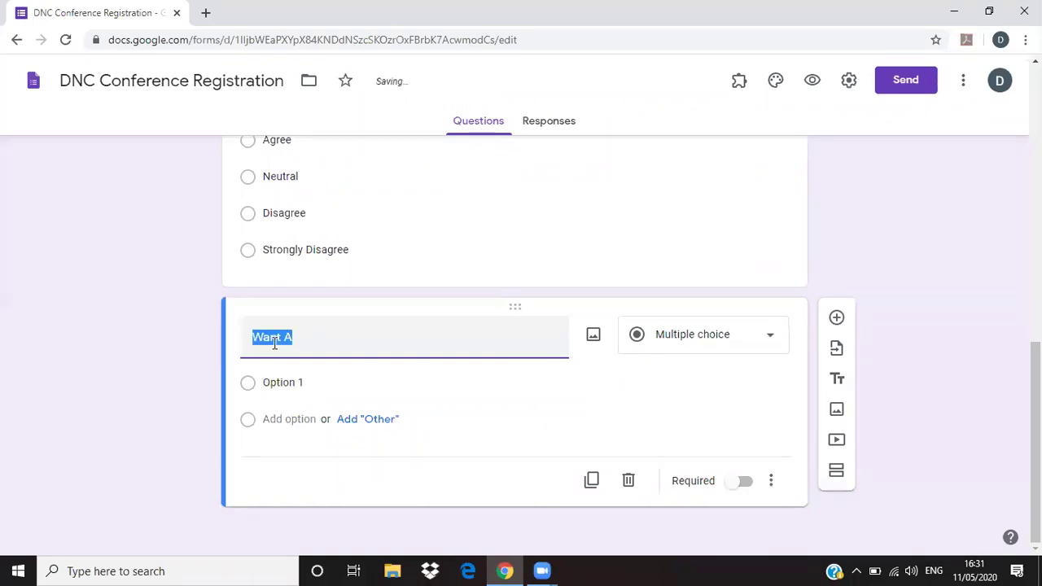
pyautogui.write('M')
pyautogui.press('BackSpace')
pyautogui.write('Authors List')
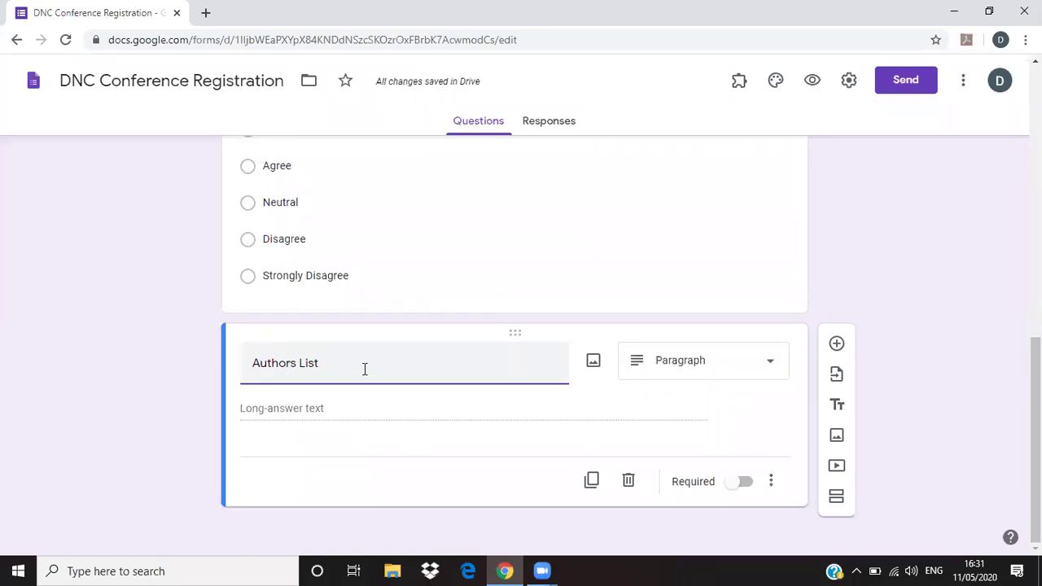
pyautogui.doubleClick(309, 367)
pyautogui.press('BackSpace')
pyautogui.press('Home')
pyautogui.write('Number of')
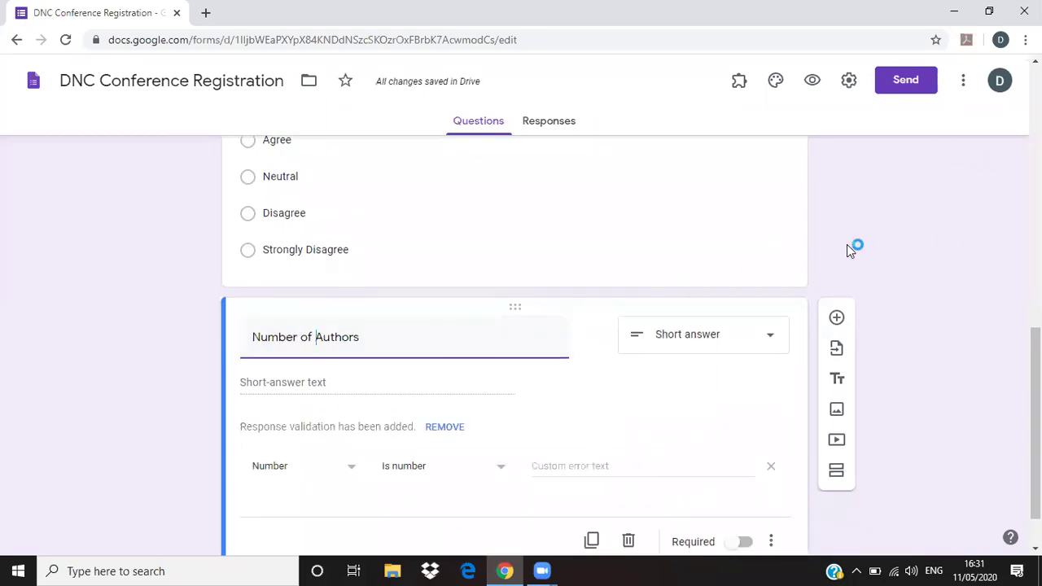
pyautogui.click(344, 389)
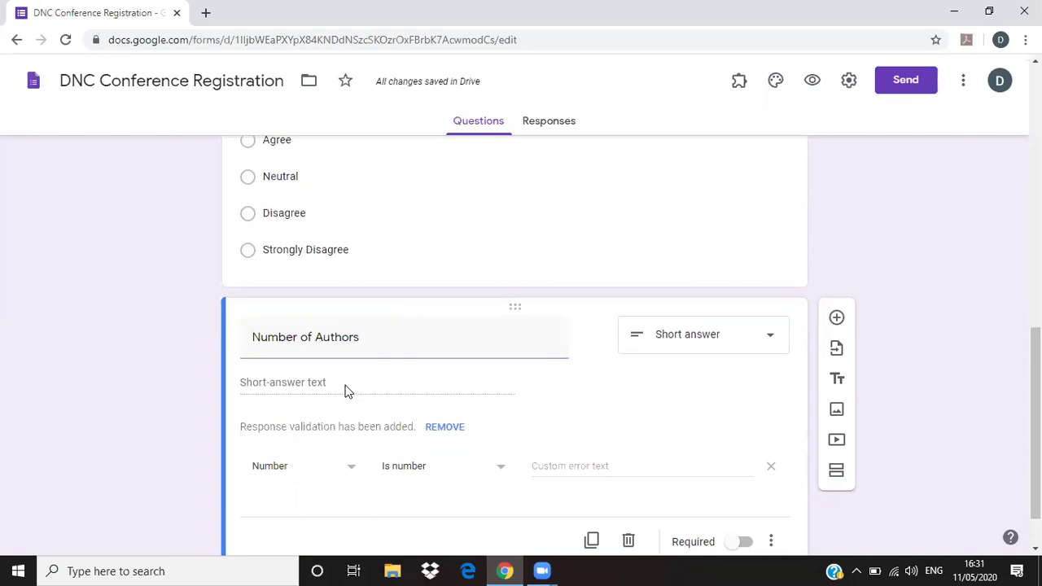
pyautogui.click(749, 350)
# - Make Number of Authors a Checkboxes question with options Sole, Two and Three
pyautogui.click(691, 235)
pyautogui.click(285, 383)
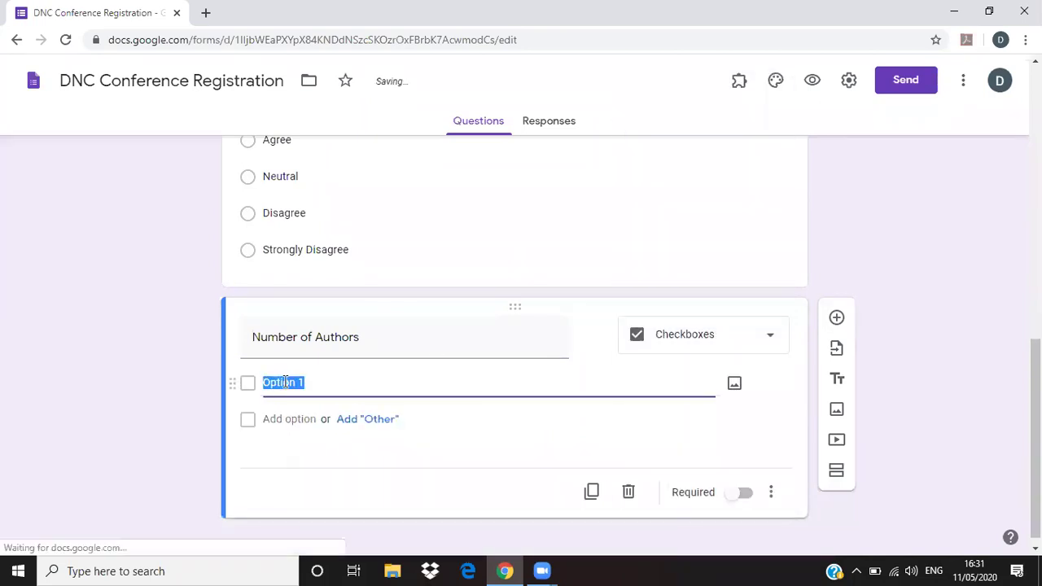
pyautogui.write('o')
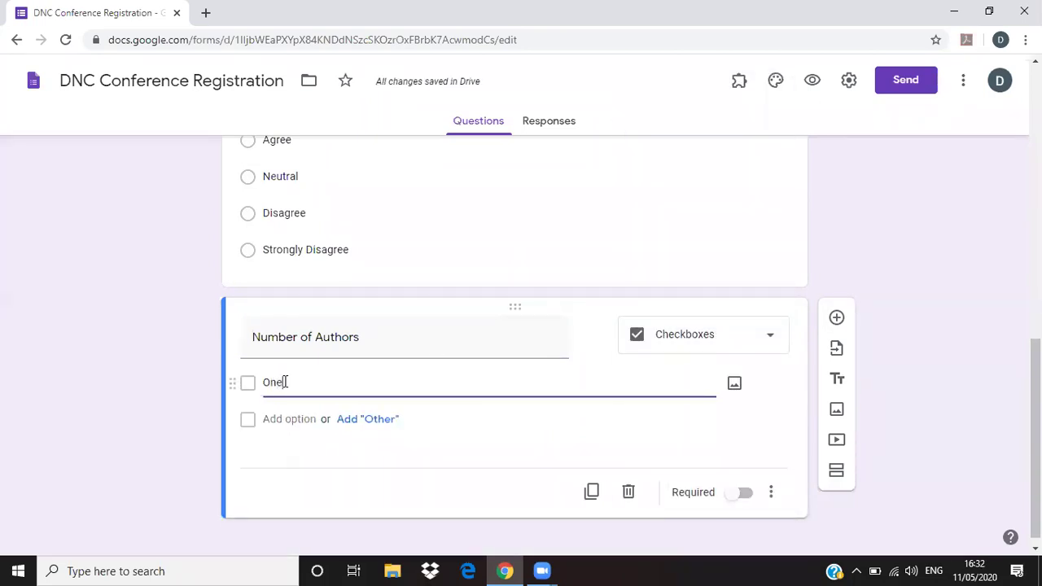
pyautogui.click(277, 419)
pyautogui.write('Two')
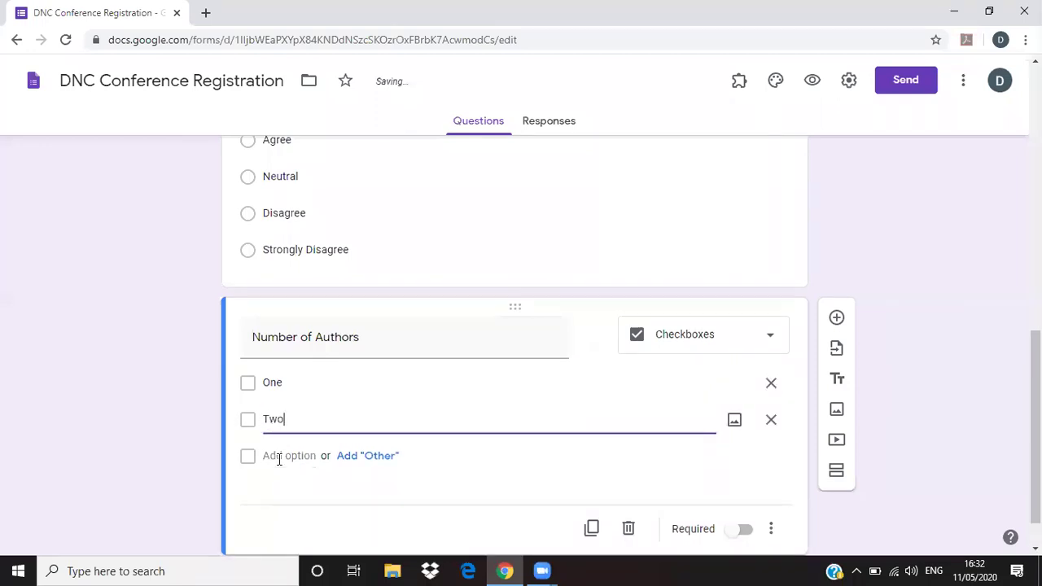
pyautogui.click(281, 456)
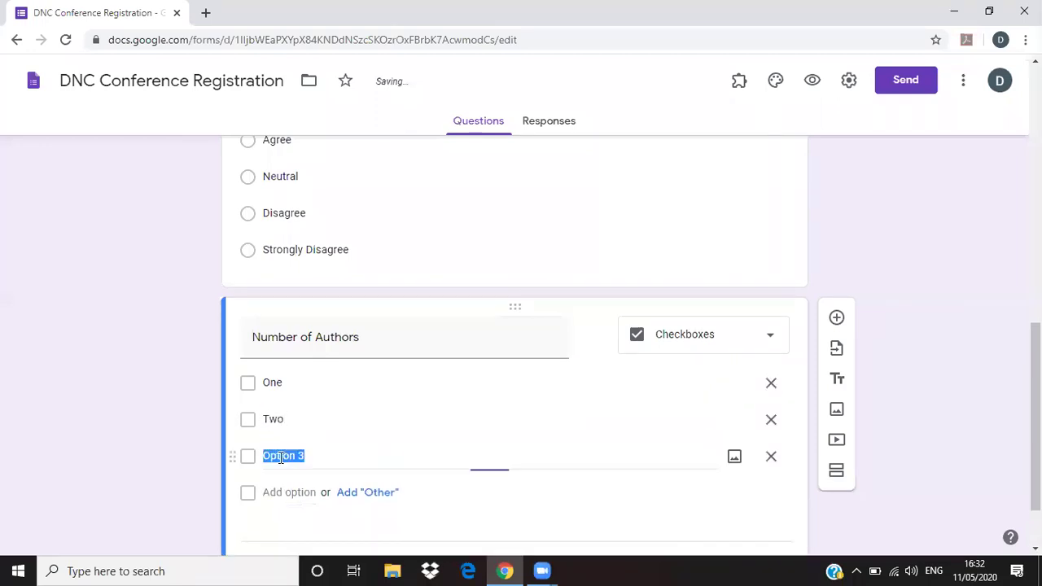
pyautogui.write('Three')
pyautogui.click(275, 381)
pyautogui.doubleClick(275, 382)
pyautogui.write('Sole')
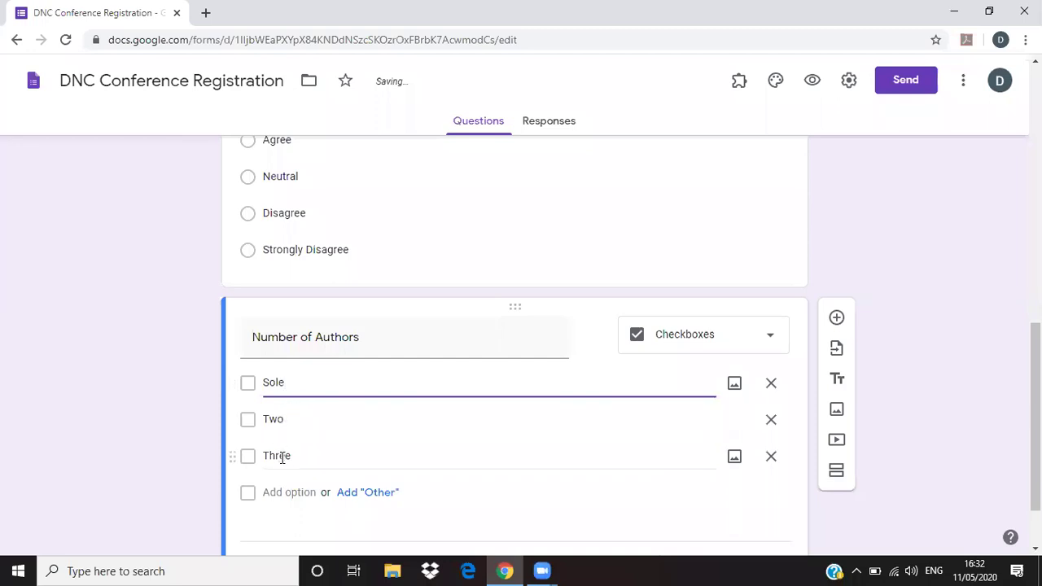
pyautogui.scroll(-1, 201, 540)
pyautogui.press('Tab')
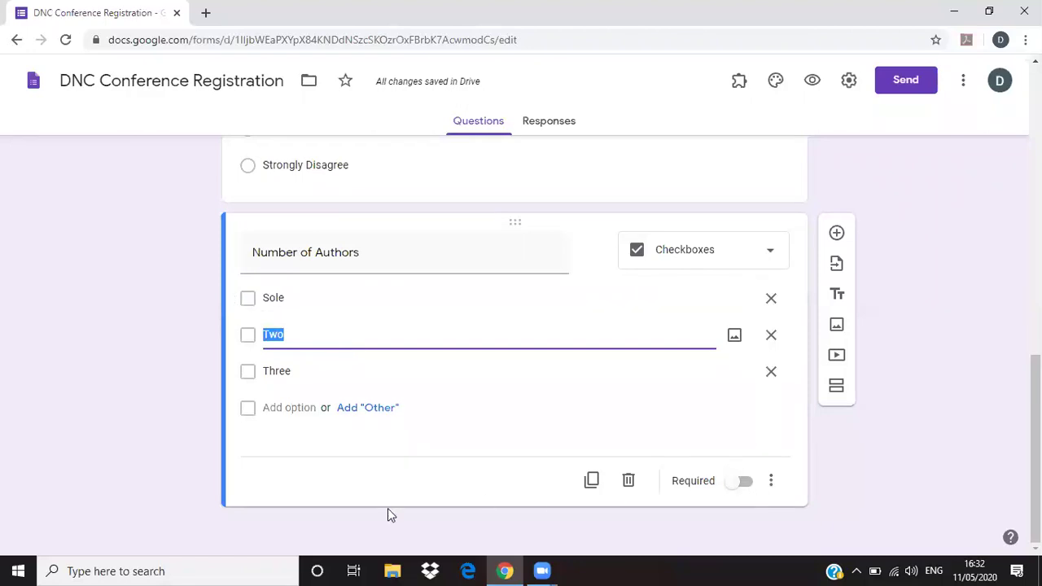
# - Add a Drop-down question titled City below Number of Authors
pyautogui.click(836, 233)
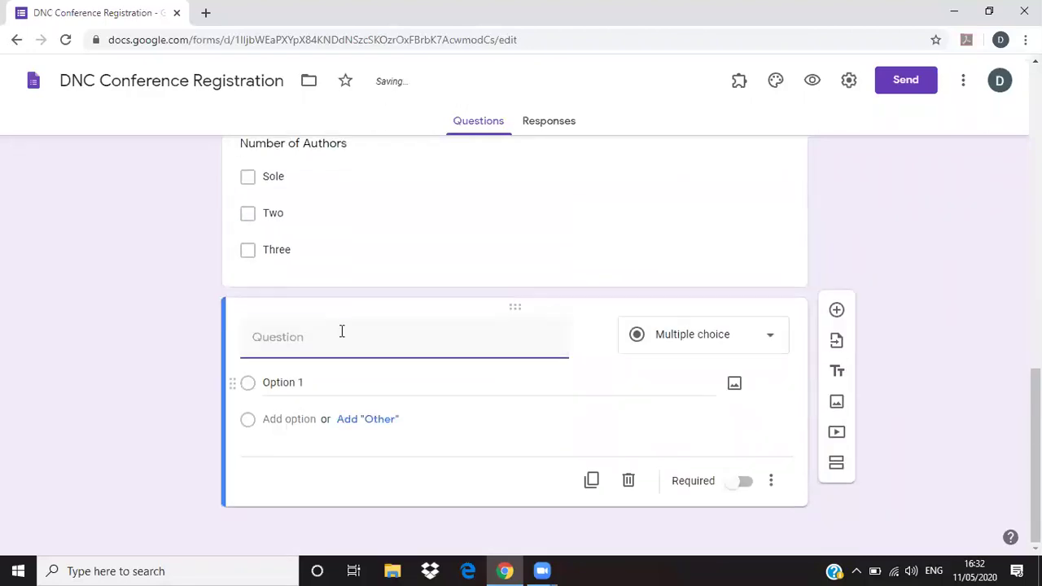
pyautogui.click(770, 339)
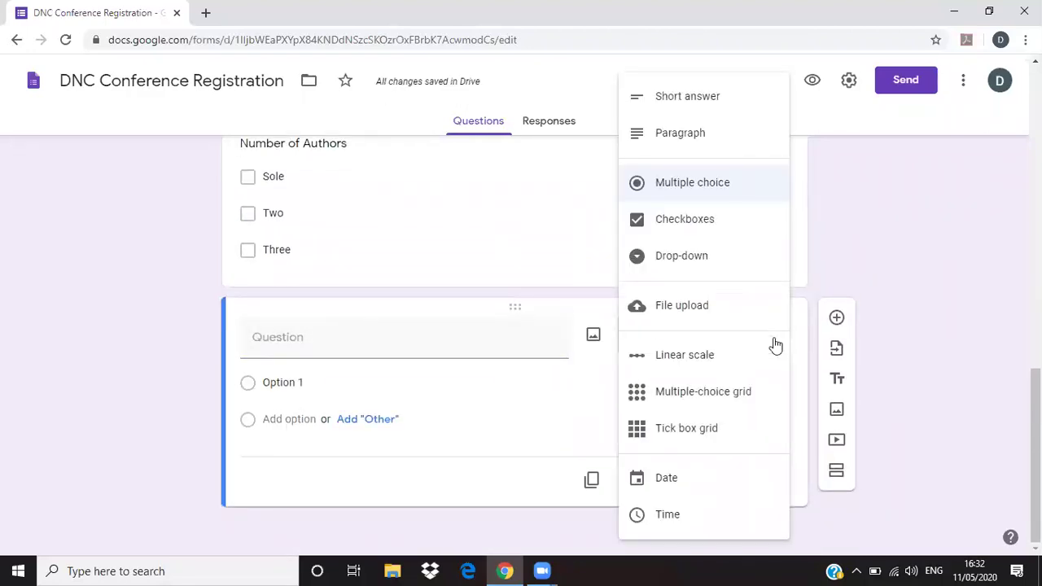
pyautogui.click(281, 341)
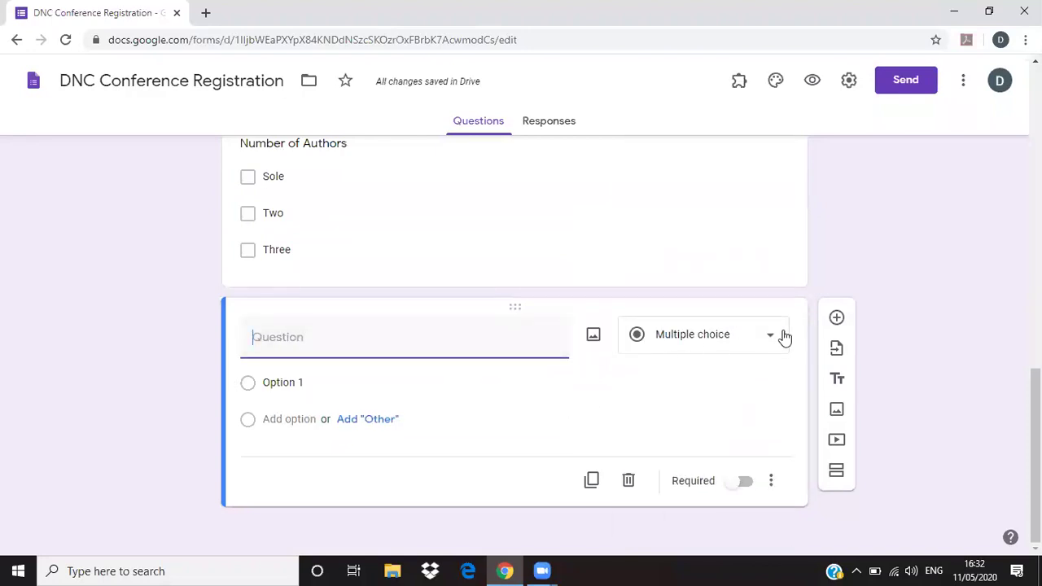
pyautogui.click(778, 343)
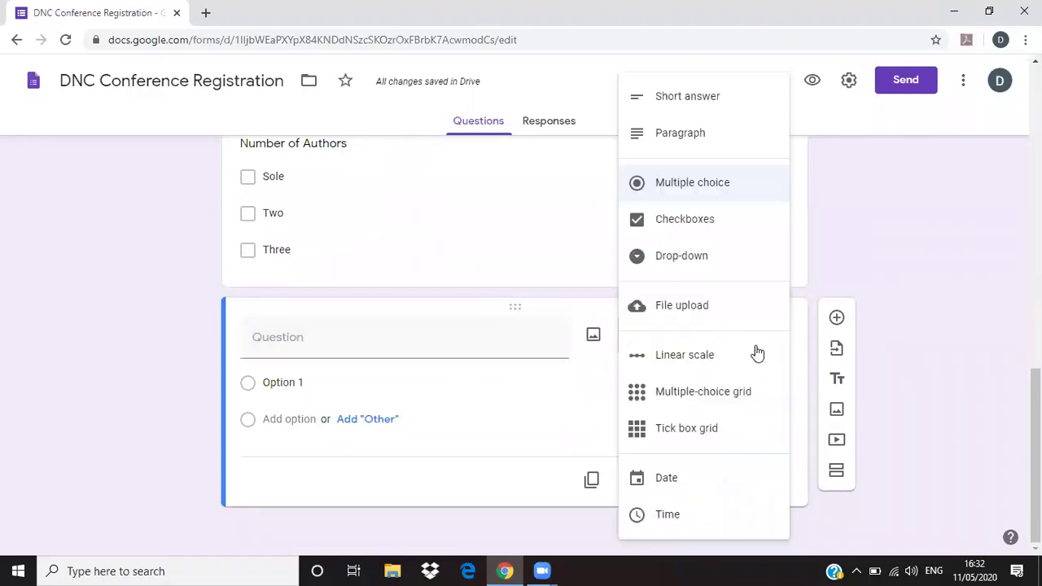
pyautogui.click(705, 257)
pyautogui.click(378, 342)
pyautogui.write('City')
# - Fill the City options with Nagpur, Mumbai, Pune, Gondia and Bhandara
pyautogui.click(297, 384)
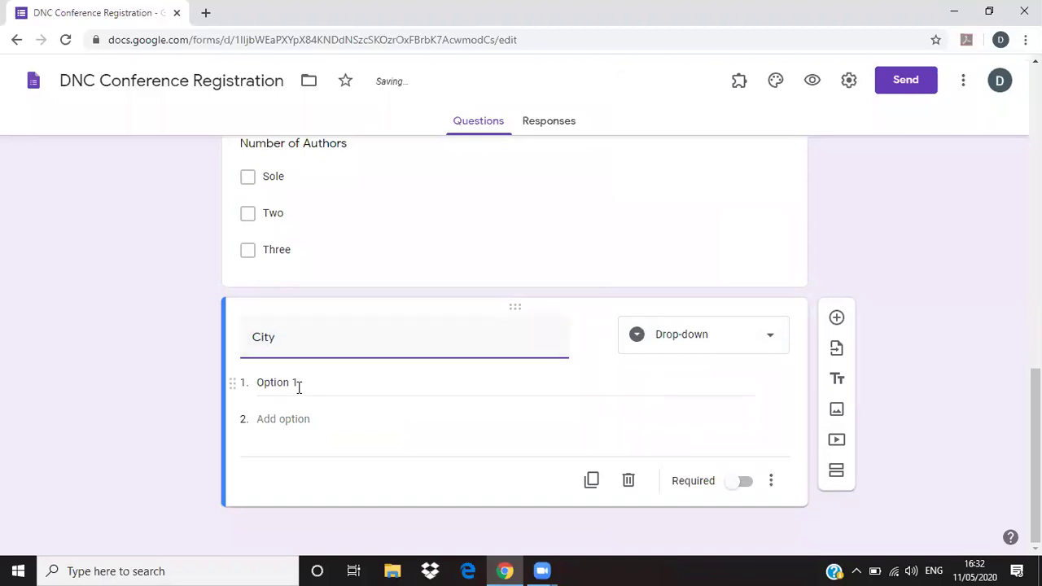
pyautogui.write('Nagpur')
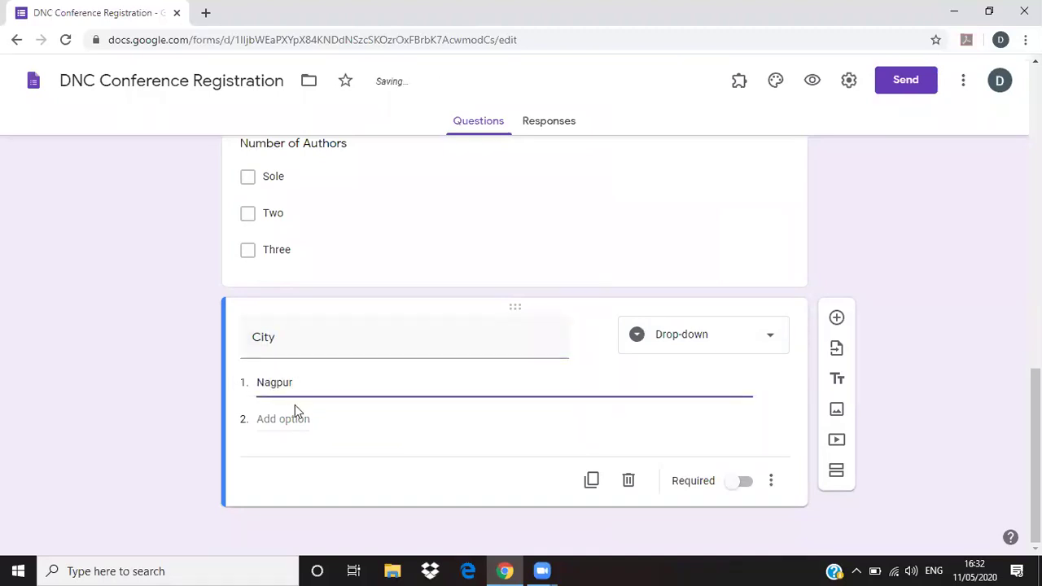
pyautogui.click(296, 418)
pyautogui.write('Mumb')
pyautogui.press('BackSpace')
pyautogui.write('mb')
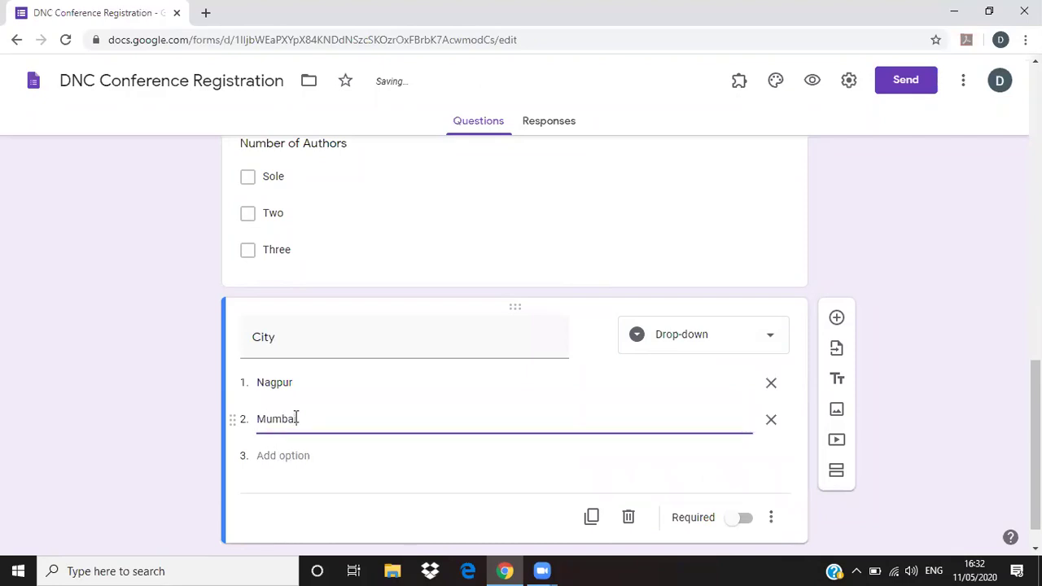
pyautogui.click(289, 456)
pyautogui.write('Pu')
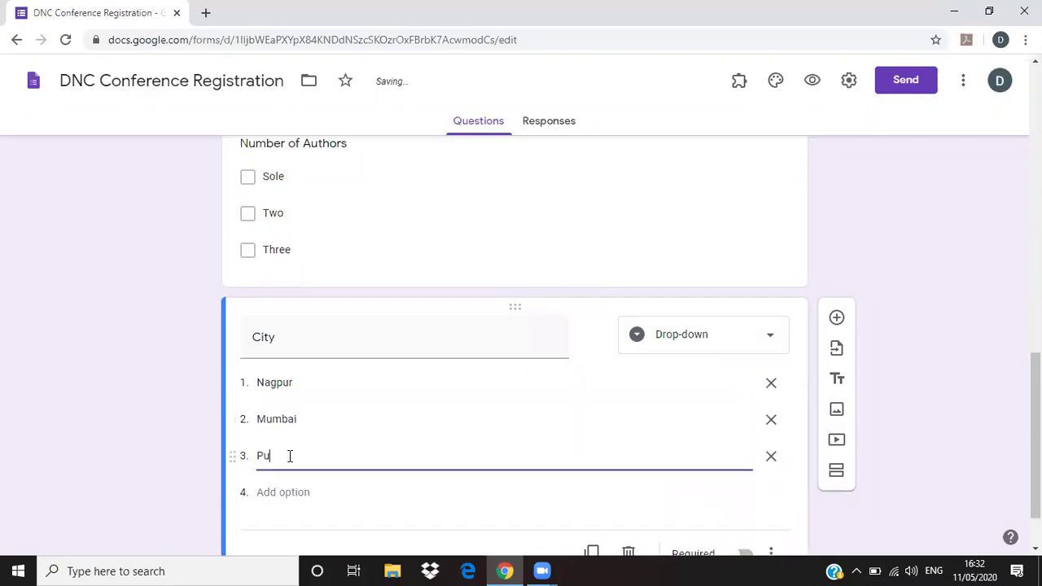
pyautogui.click(303, 492)
pyautogui.write('Gondia')
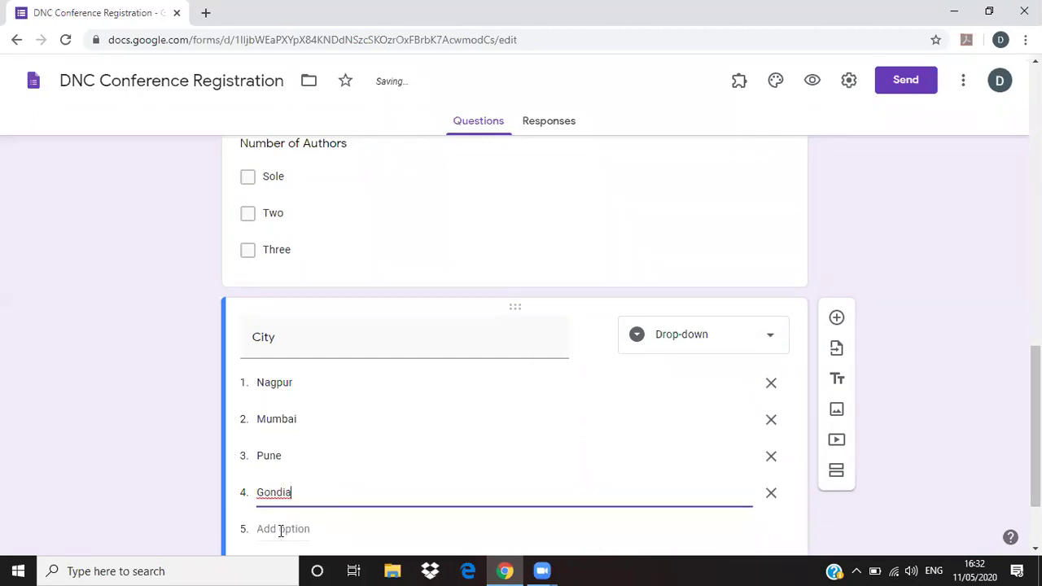
pyautogui.click(280, 530)
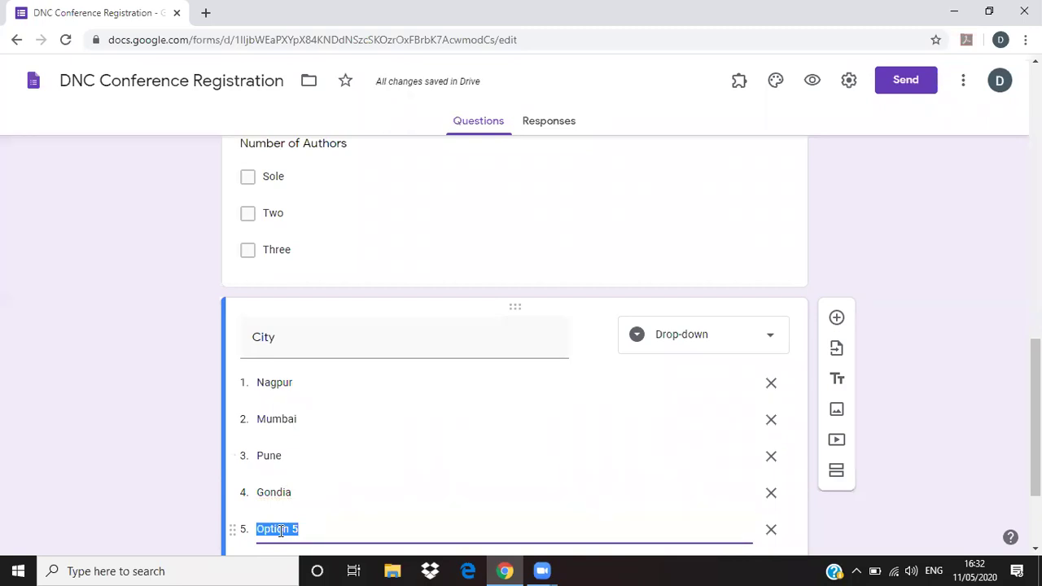
pyautogui.write('Bhandara')
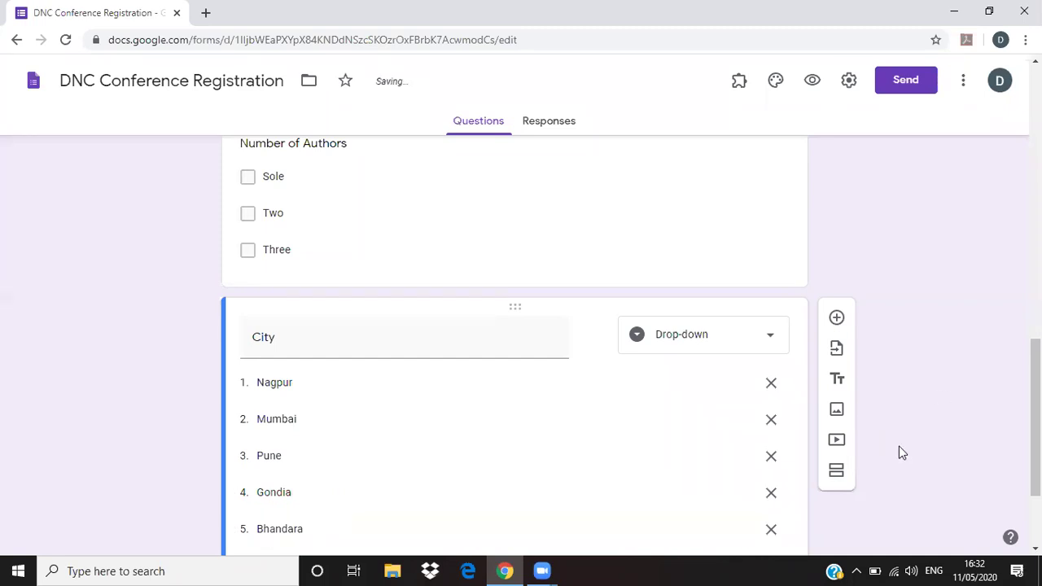
pyautogui.scroll(-3, 484, 462)
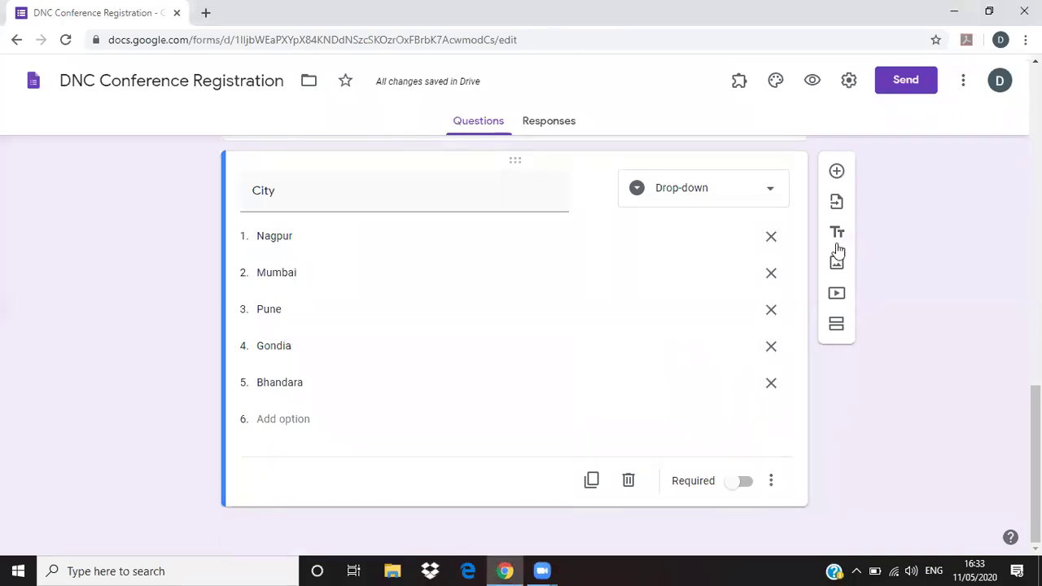
# - Add a File upload question titled Upload Resume and accept the Drive upload notice
pyautogui.click(837, 173)
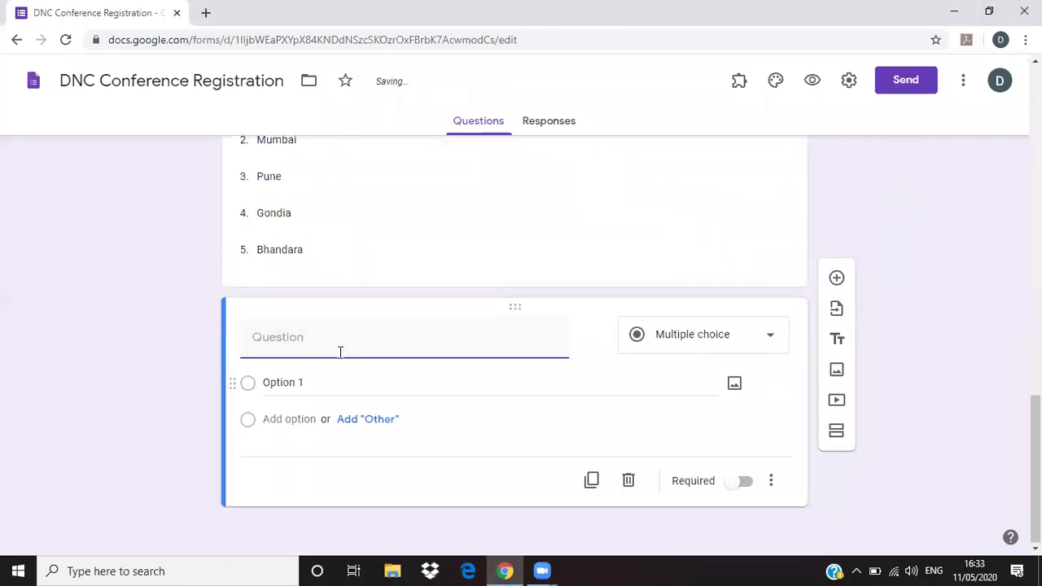
pyautogui.click(753, 345)
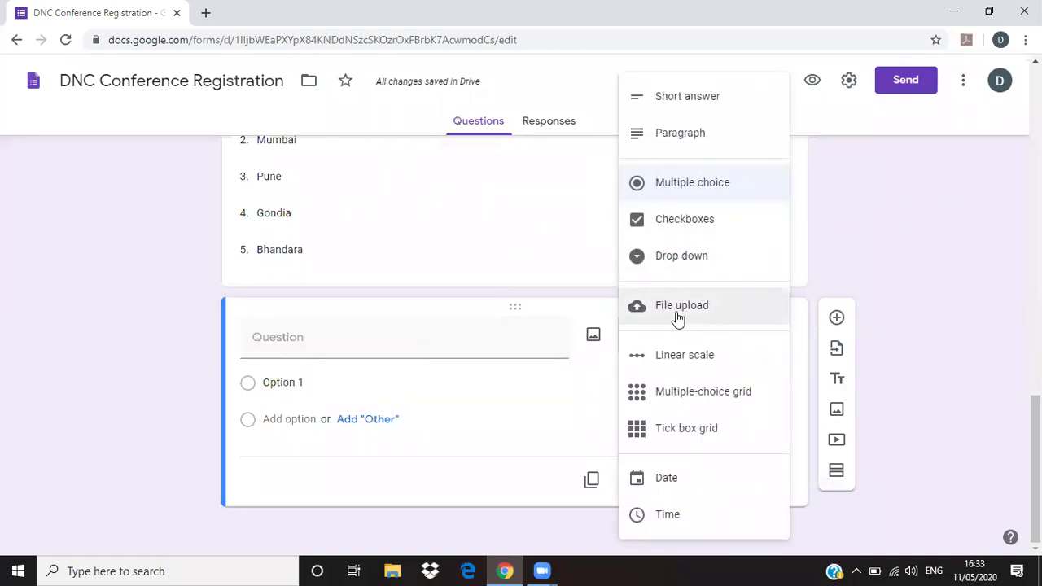
pyautogui.click(425, 351)
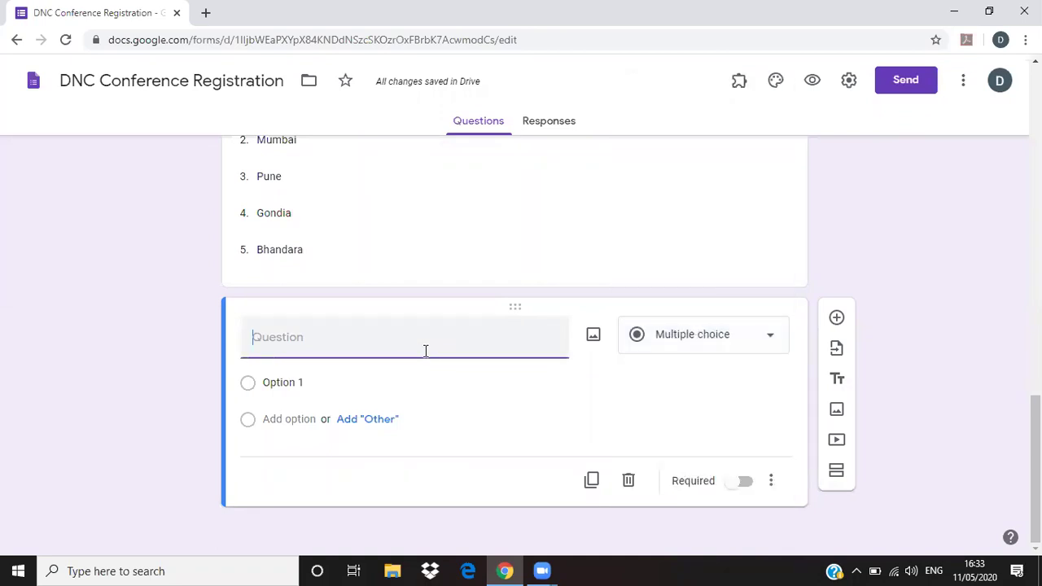
pyautogui.write('Up')
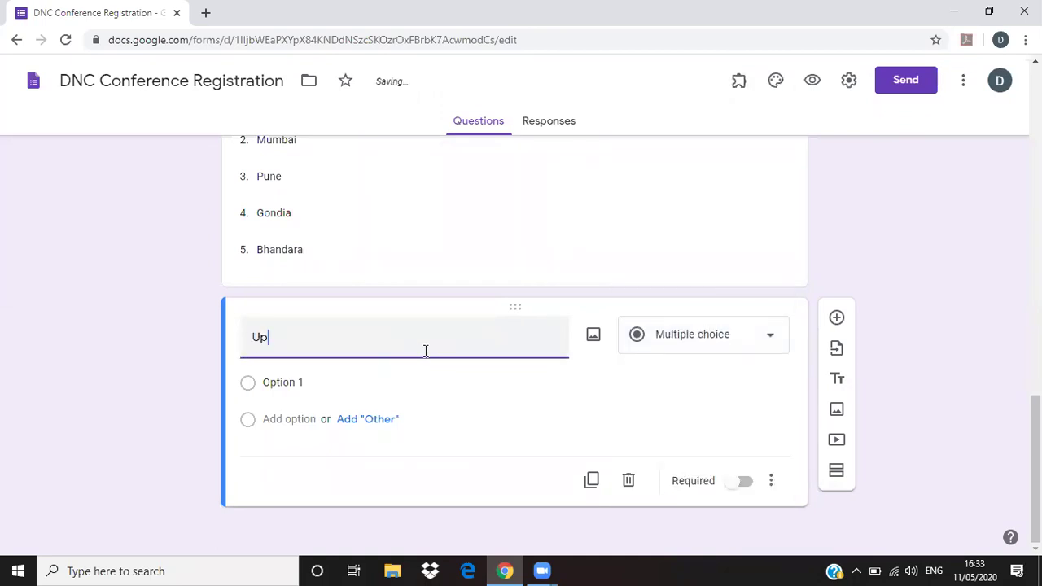
pyautogui.write('load Resume')
pyautogui.click(749, 339)
pyautogui.click(700, 323)
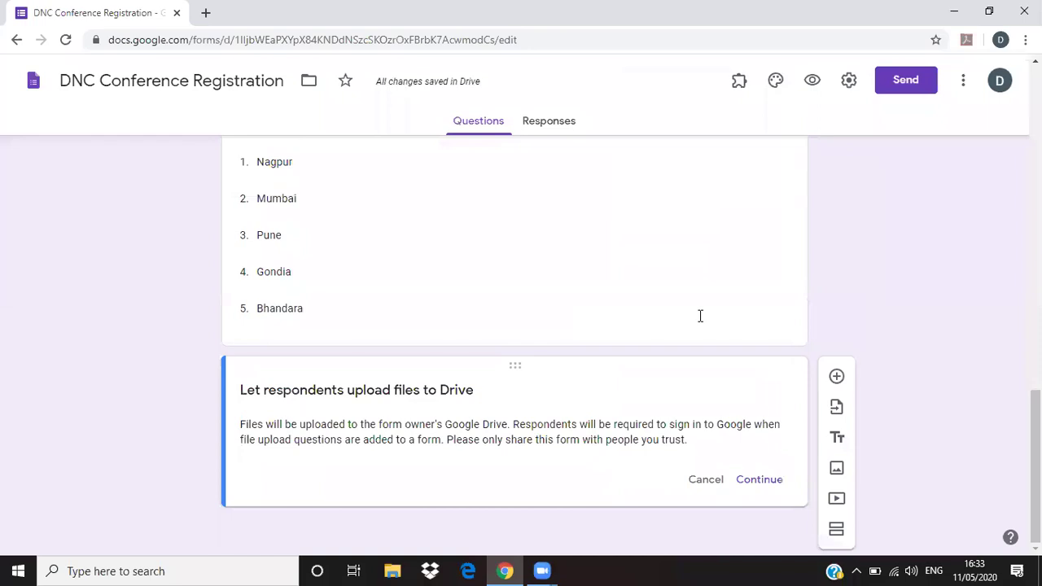
pyautogui.click(774, 482)
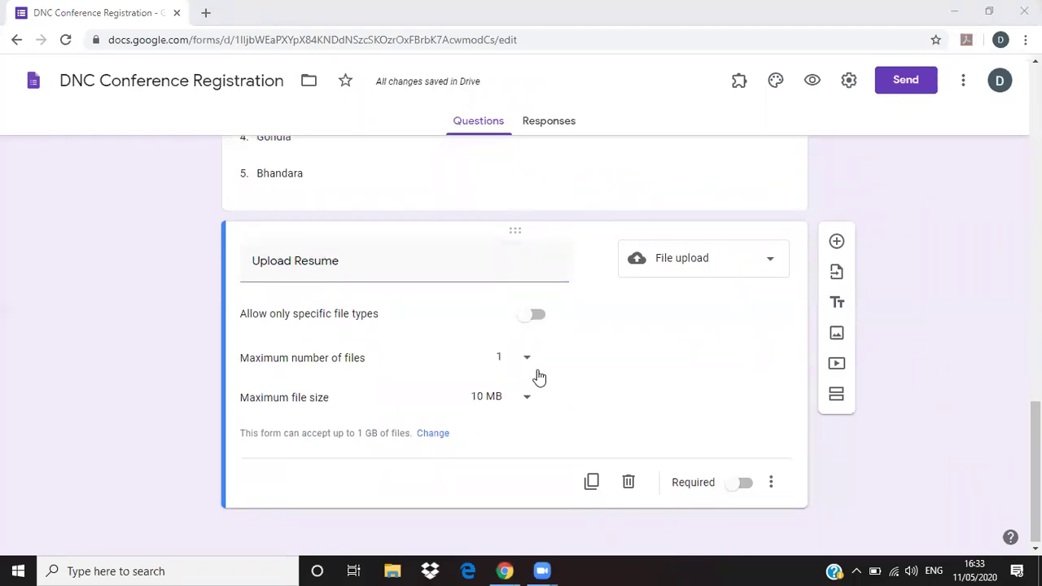
# - Leave uploads open to any file type (1 file, 10 MB max), then add another question
pyautogui.click(541, 321)
pyautogui.click(291, 345)
pyautogui.click(285, 371)
pyautogui.click(281, 390)
pyautogui.click(289, 362)
pyautogui.click(291, 342)
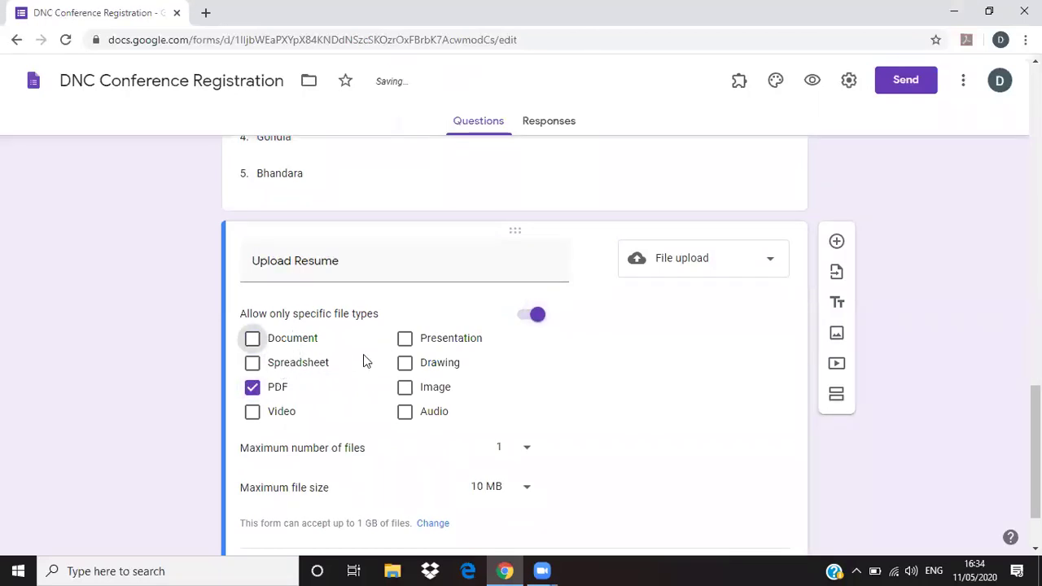
pyautogui.click(280, 389)
pyautogui.click(521, 322)
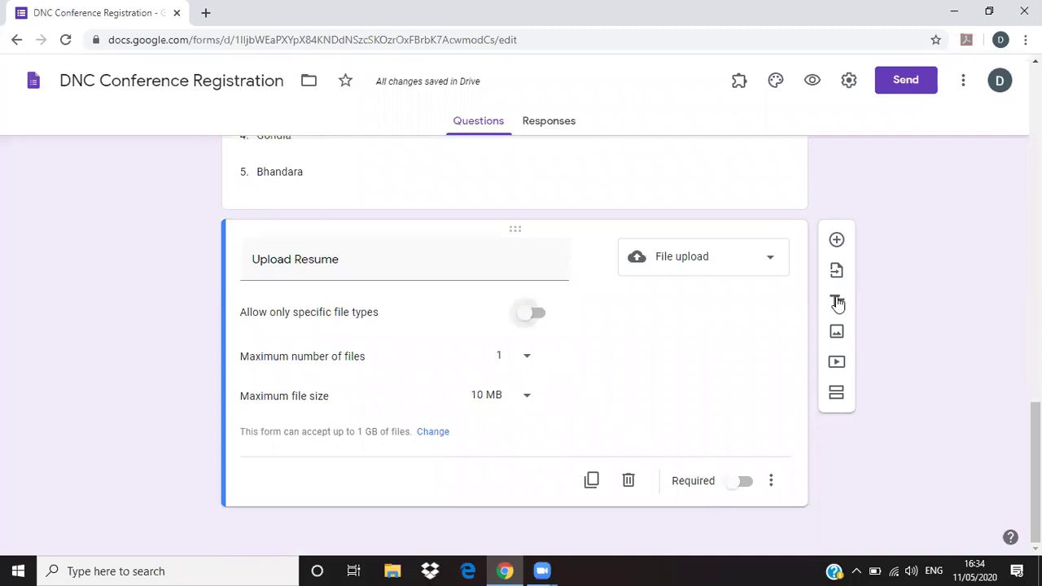
pyautogui.click(837, 239)
# - Make it a Linear scale question 'How to grade your paper' from 1 to 5, then add a question
pyautogui.click(763, 359)
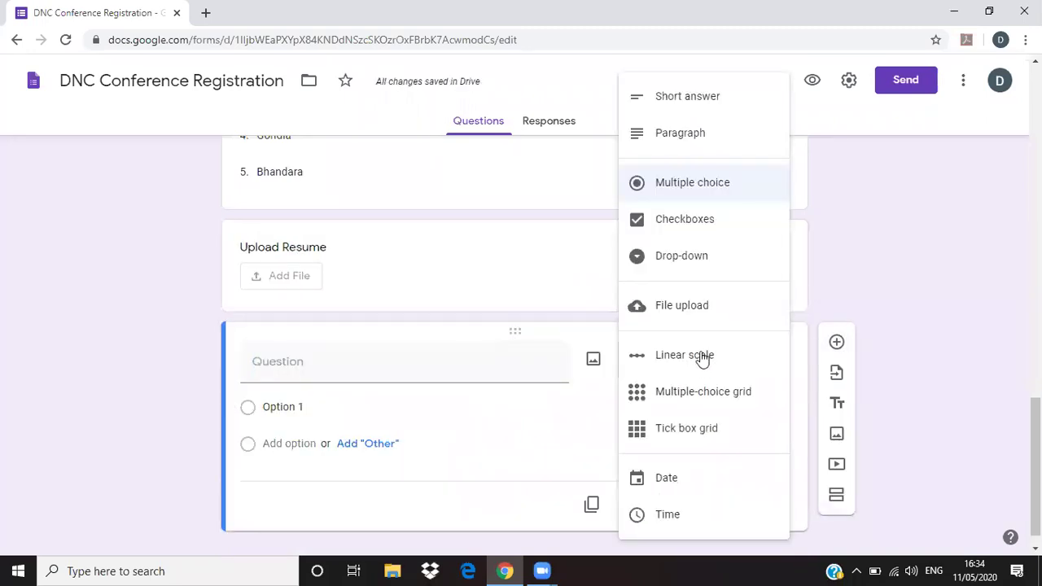
pyautogui.click(659, 363)
pyautogui.click(349, 368)
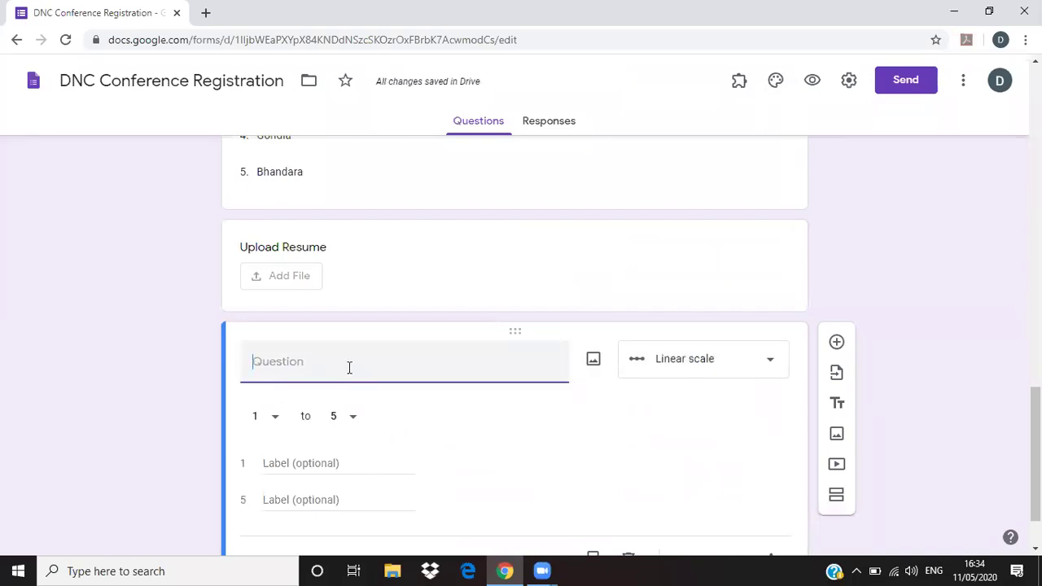
pyautogui.write('How to grade')
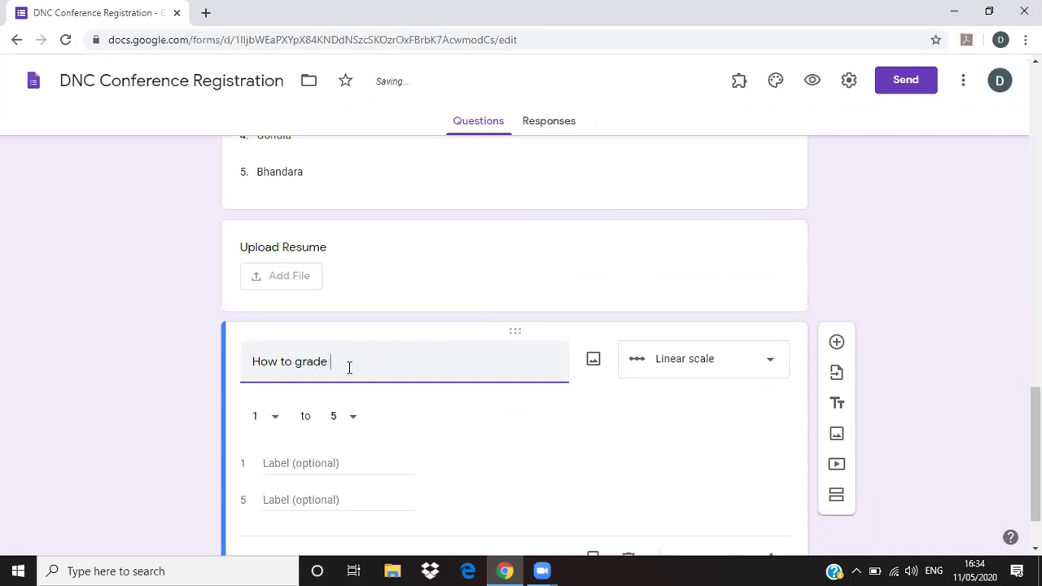
pyautogui.write('aper')
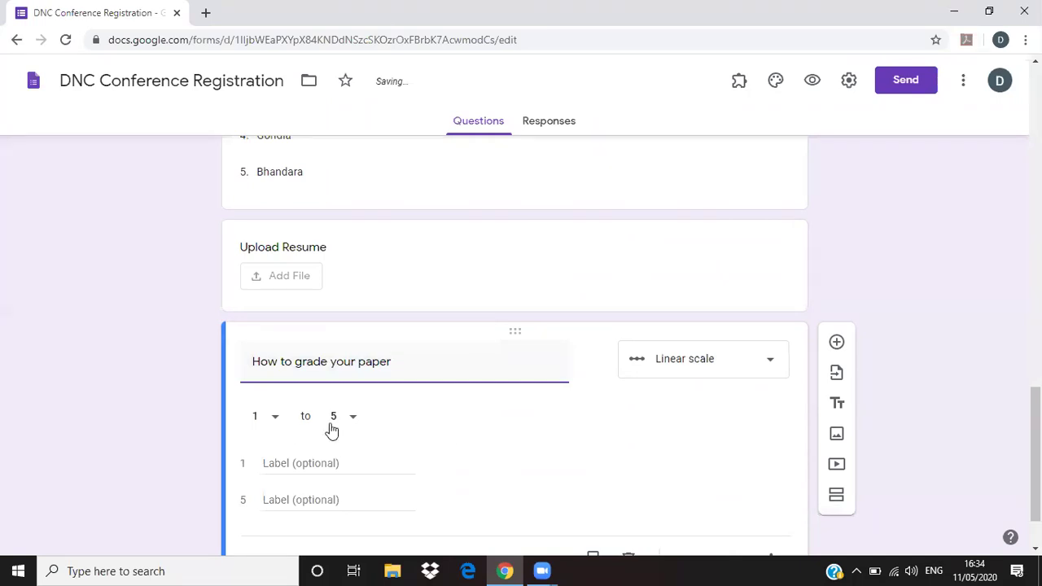
pyautogui.click(352, 417)
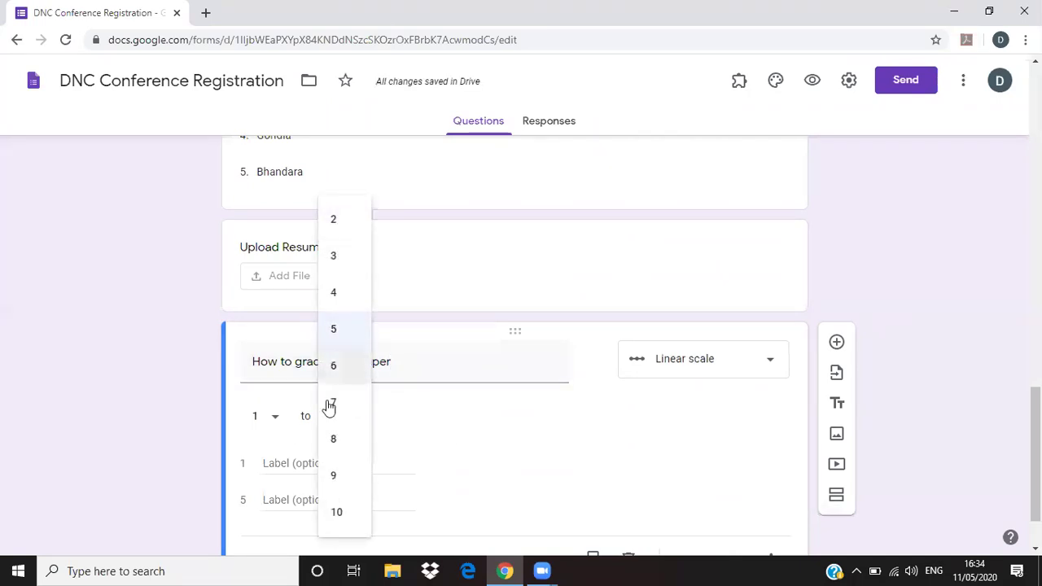
pyautogui.click(340, 340)
pyautogui.scroll(-1, 969, 489)
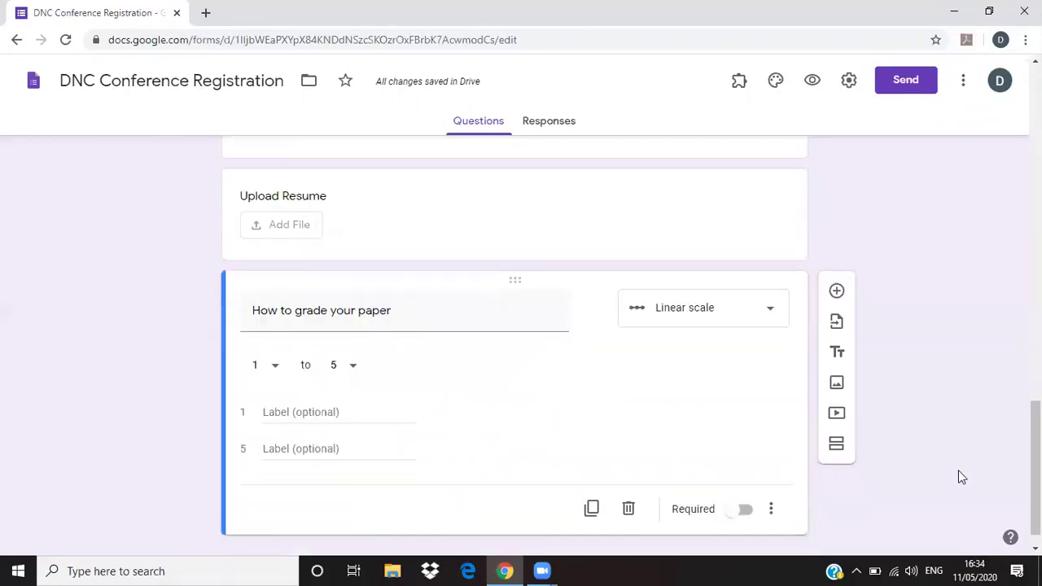
pyautogui.click(836, 262)
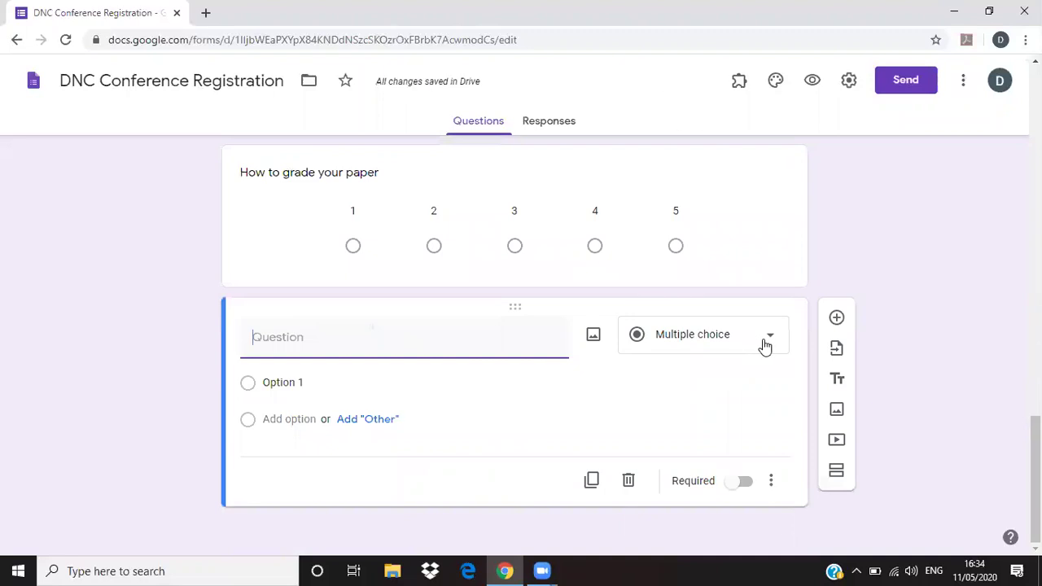
# - Switch the question to Multiple-choice grid, delete it, and add a fresh blank question
pyautogui.click(764, 346)
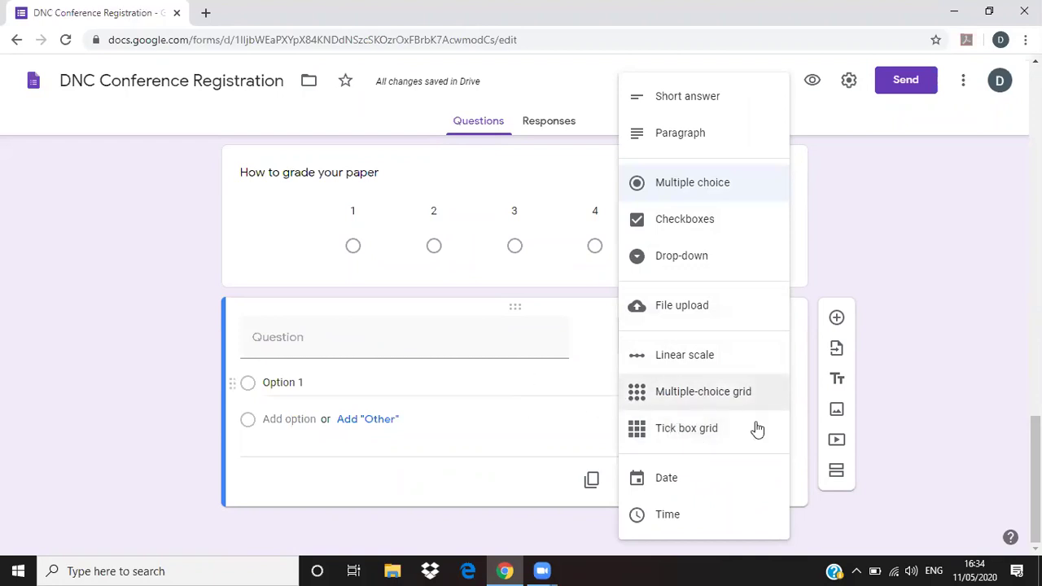
pyautogui.click(738, 394)
pyautogui.click(333, 346)
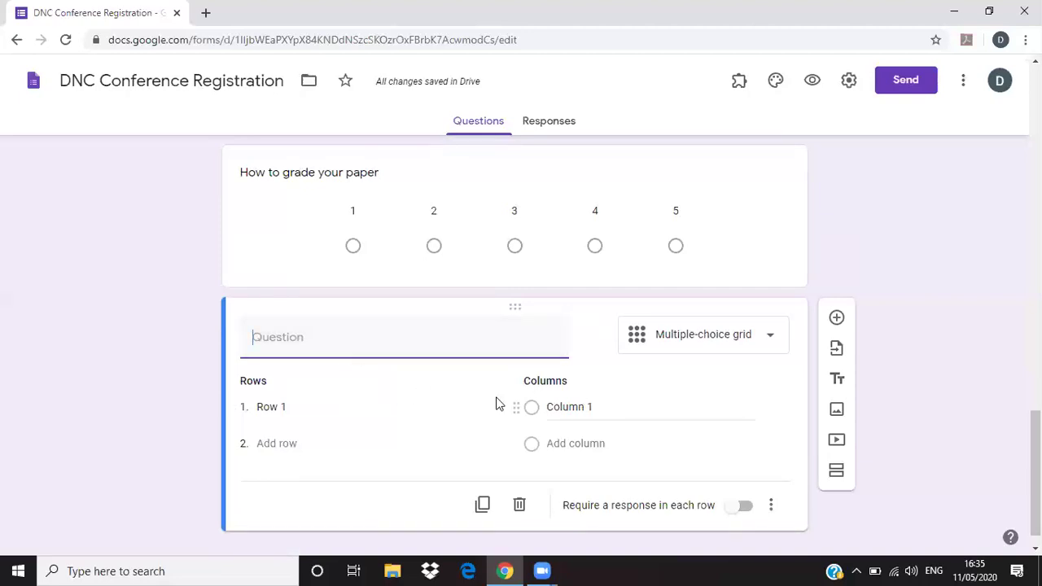
pyautogui.scroll(-1, 578, 428)
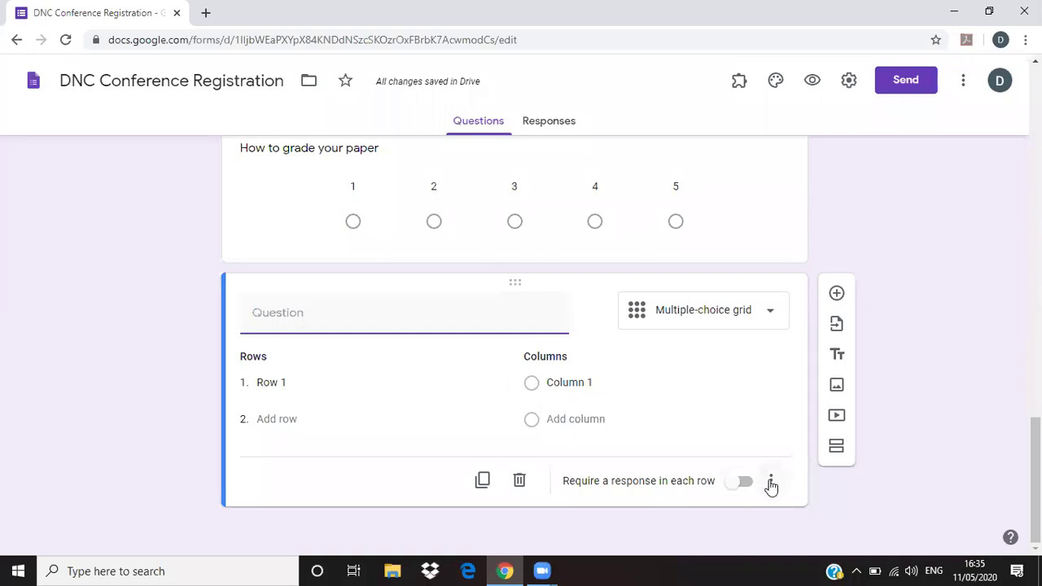
pyautogui.click(523, 482)
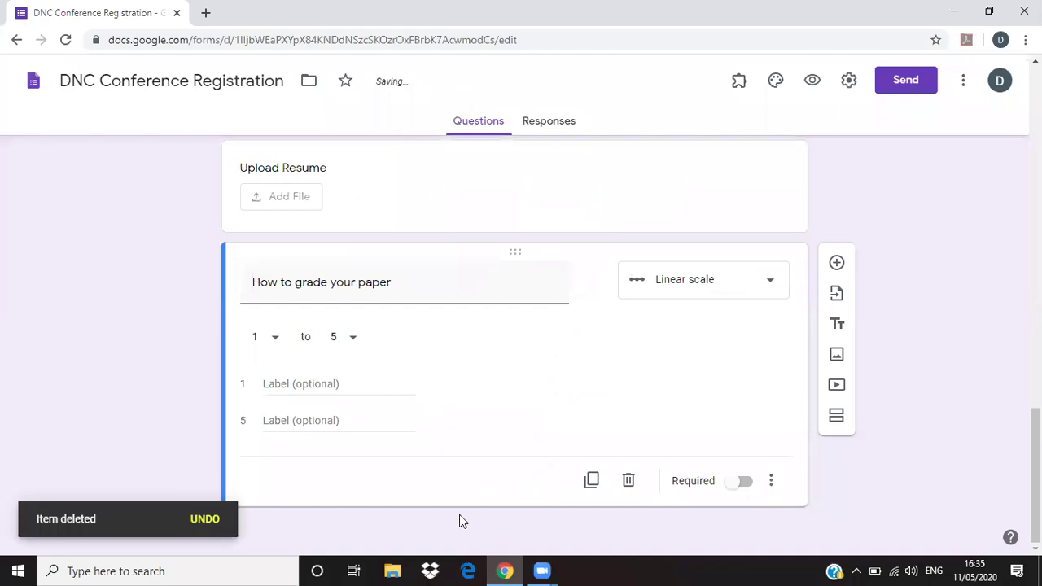
pyautogui.click(836, 263)
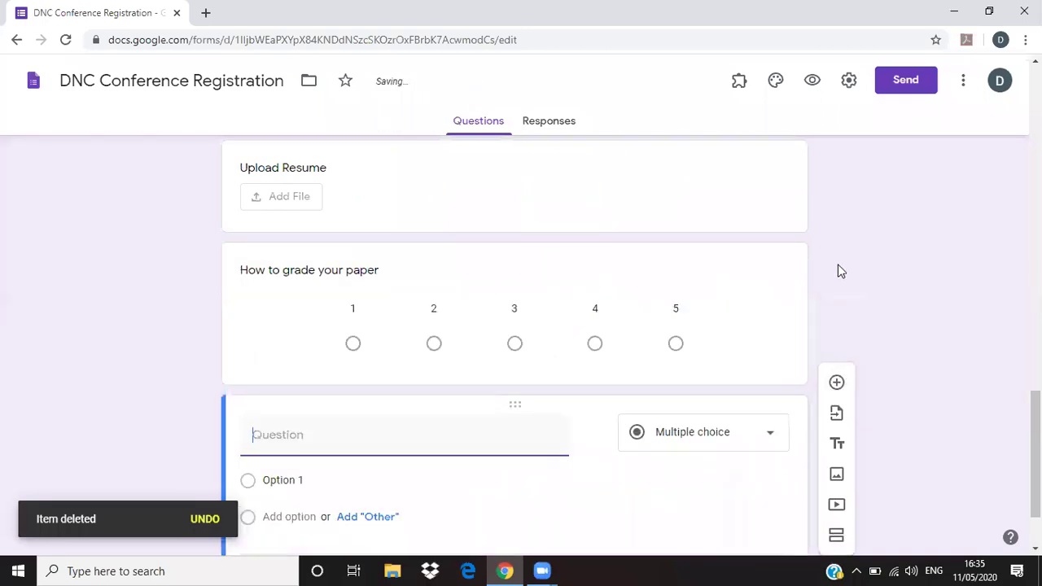
# - Add a Date question titled Date of Birth
pyautogui.click(836, 319)
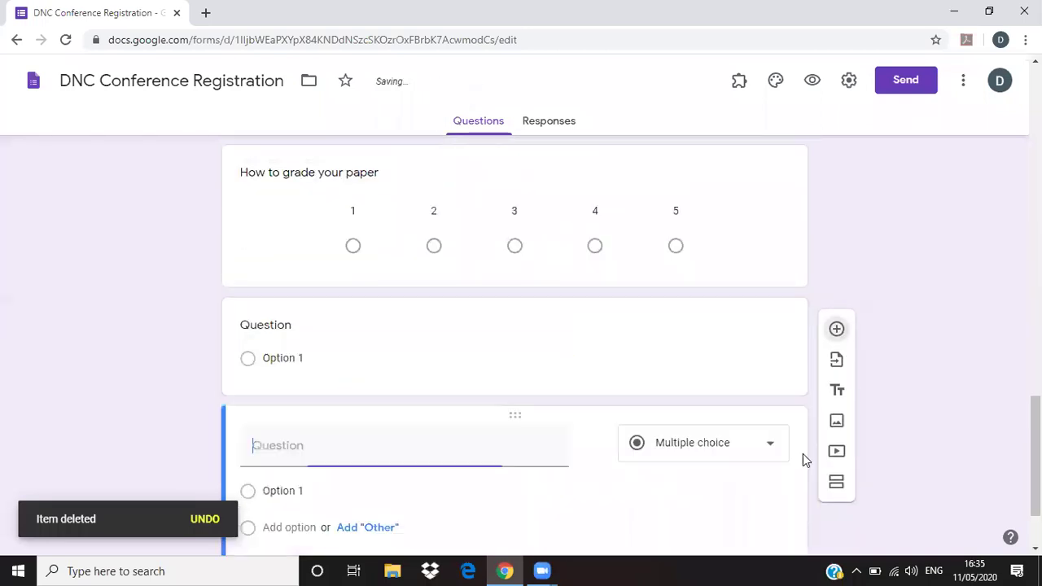
pyautogui.click(768, 338)
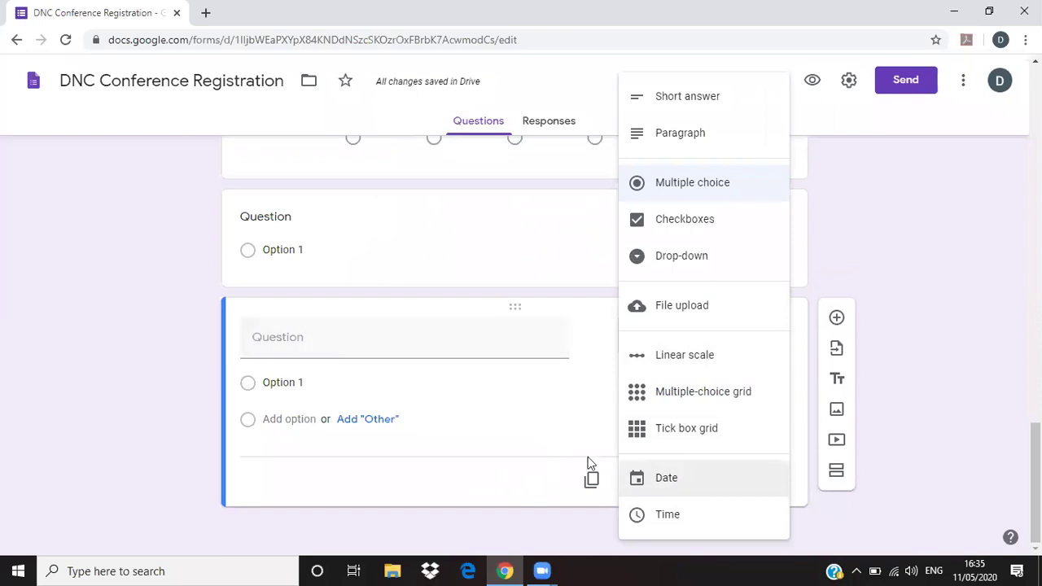
pyautogui.click(672, 489)
pyautogui.click(332, 375)
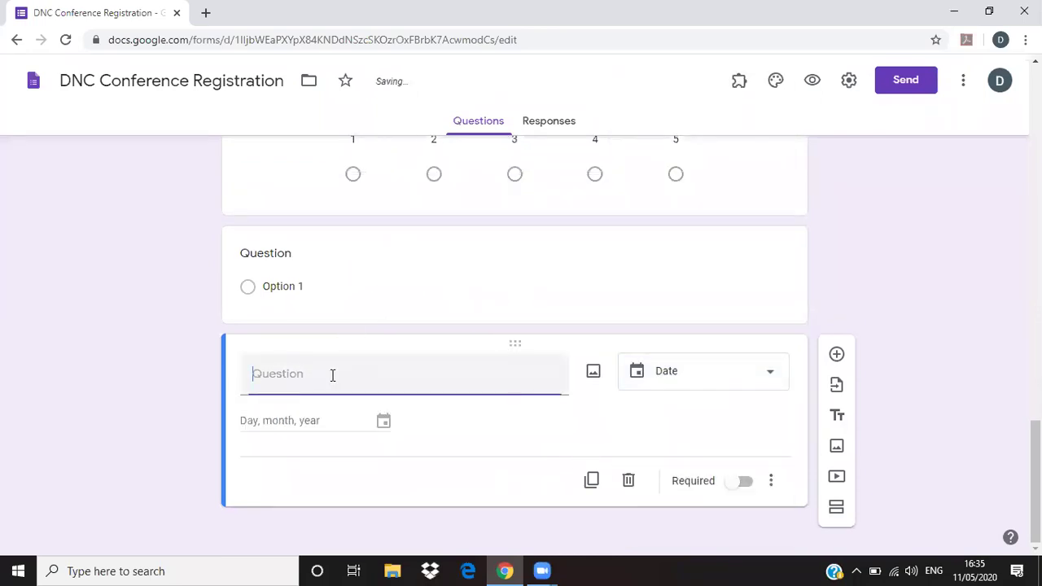
pyautogui.write('Date of Birth')
# - Add a Time question below Date of Birth, then delete it
pyautogui.click(836, 354)
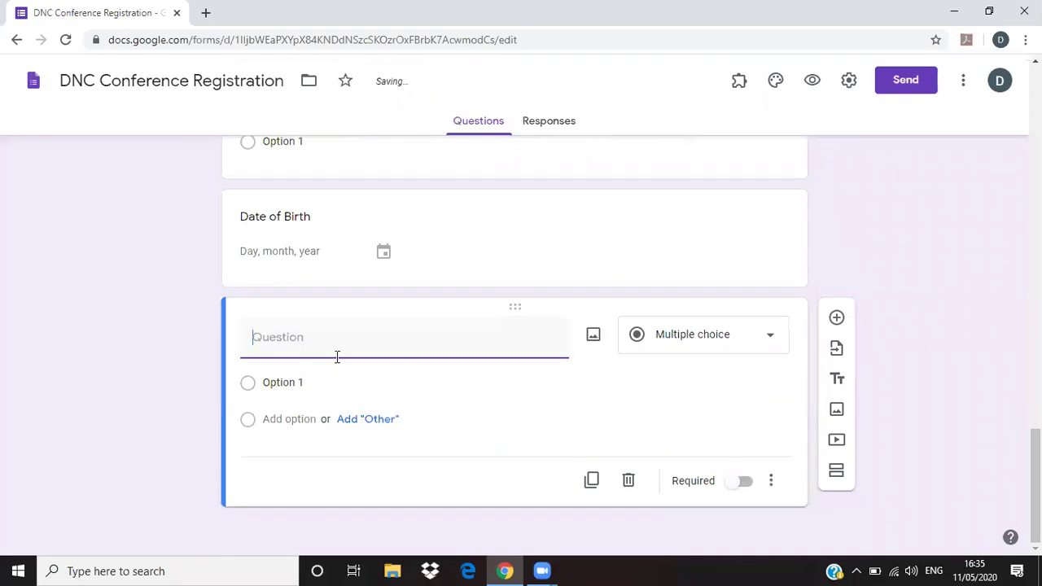
pyautogui.write('Time')
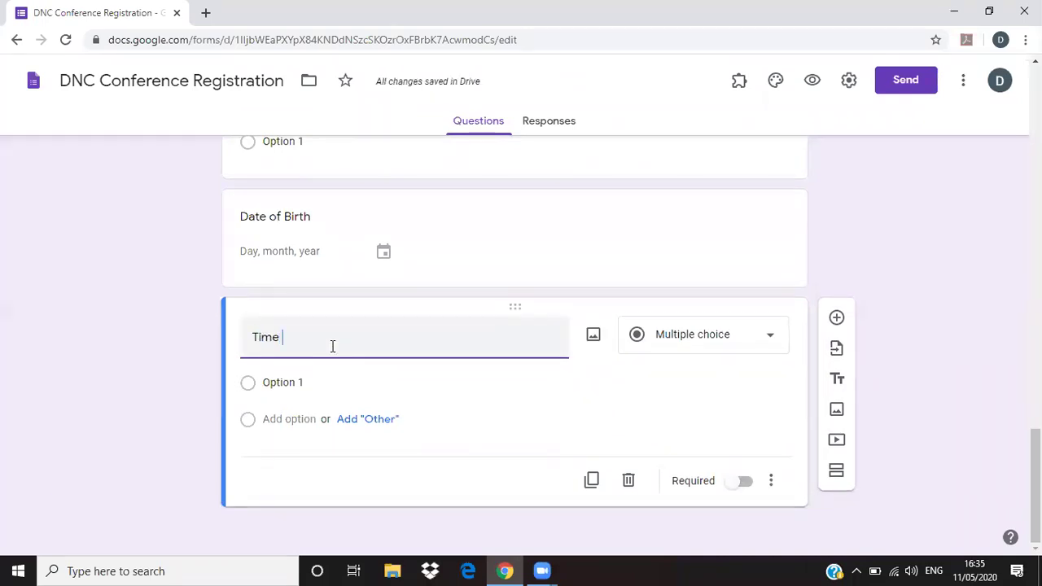
pyautogui.click(738, 388)
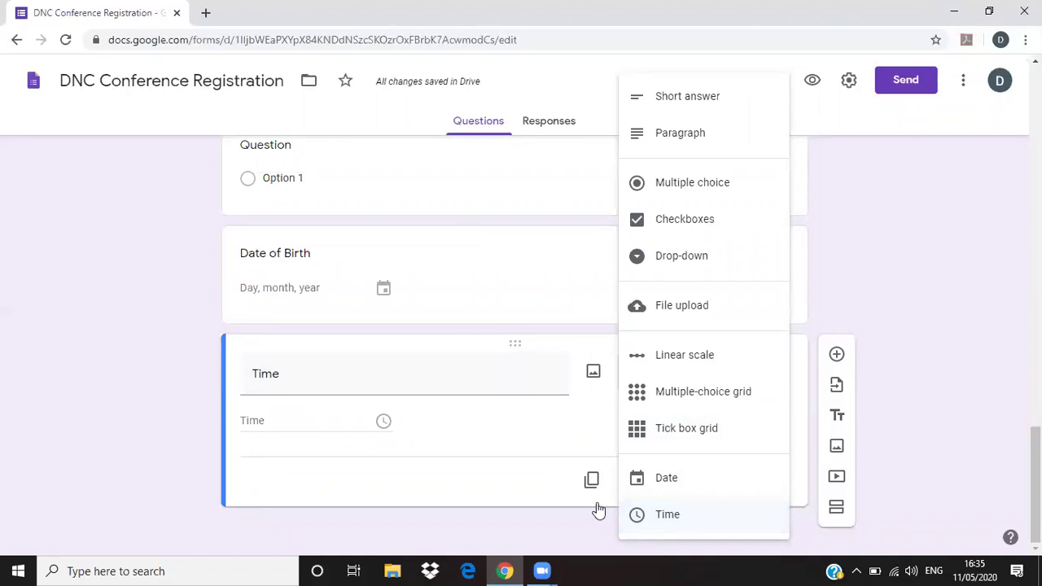
pyautogui.click(195, 415)
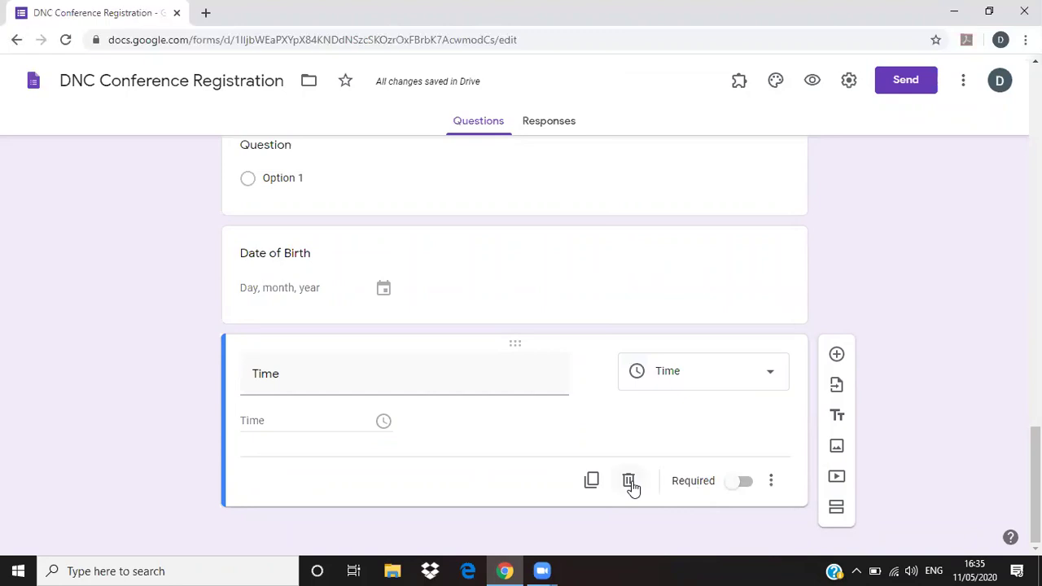
pyautogui.click(630, 486)
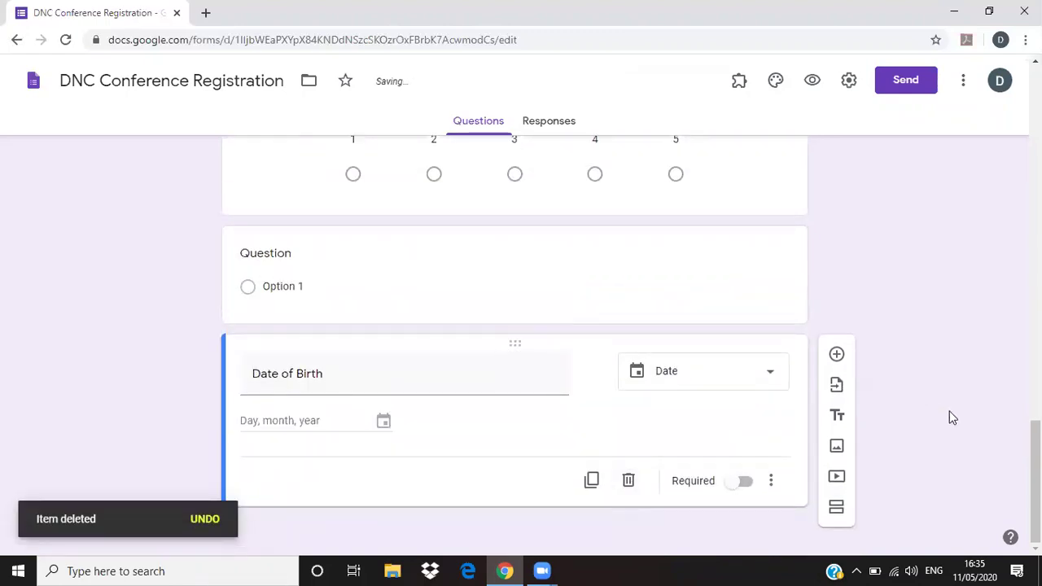
pyautogui.scroll(2, 549, 358)
pyautogui.scroll(-3, 560, 394)
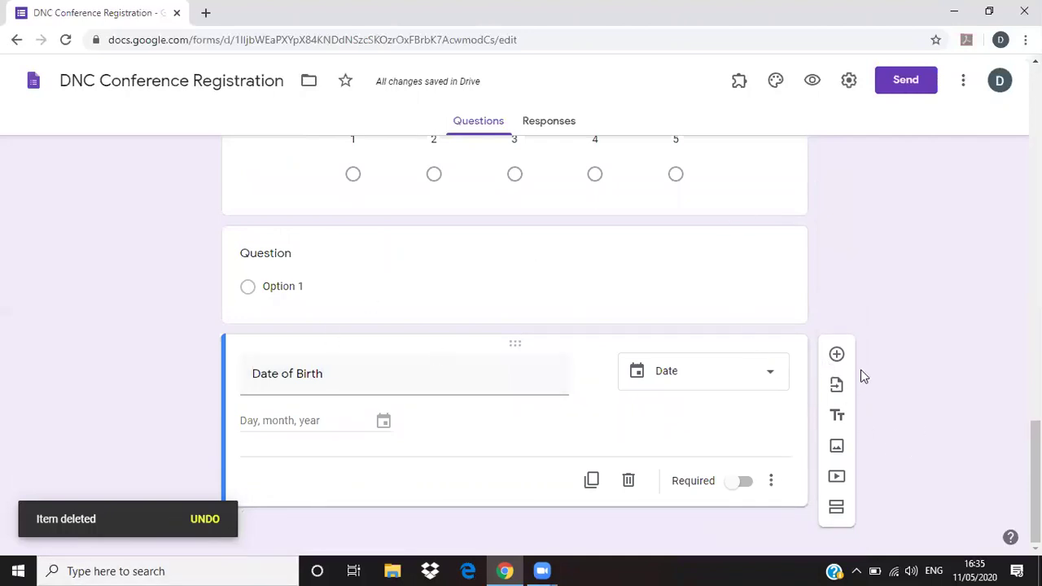
# - Add a multiple-choice question titled 'Identify the following Photo' below Date of Birth
pyautogui.click(836, 355)
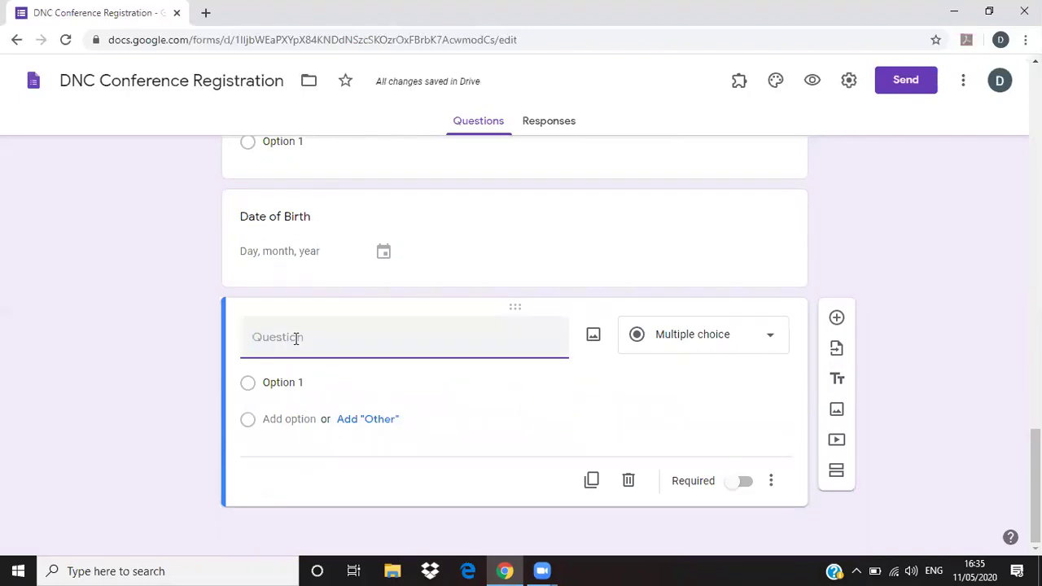
pyautogui.write('Whose')
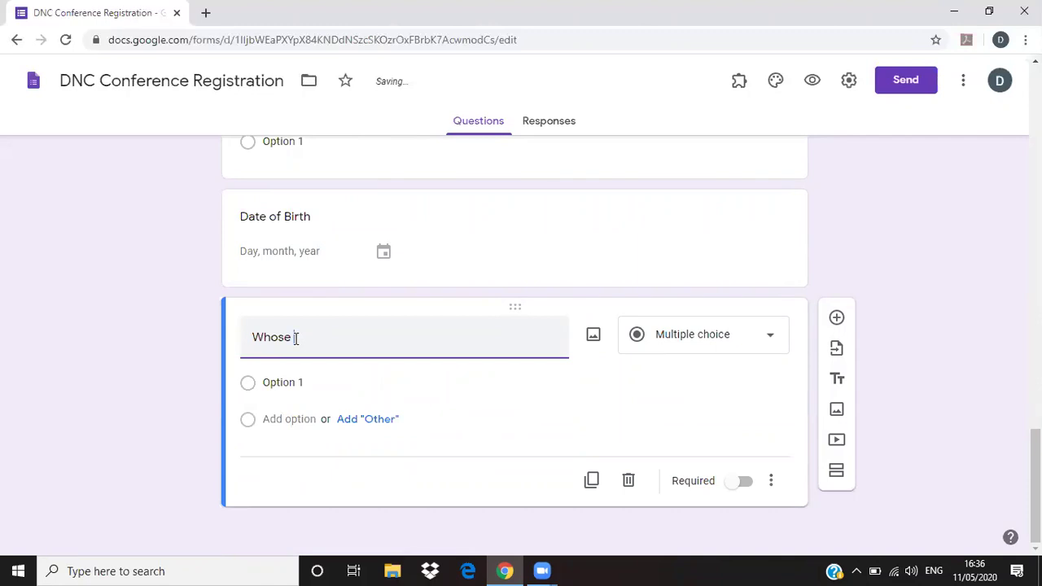
pyautogui.doubleClick(295, 338)
pyautogui.press('BackSpace')
pyautogui.write('Identify the following Photo')
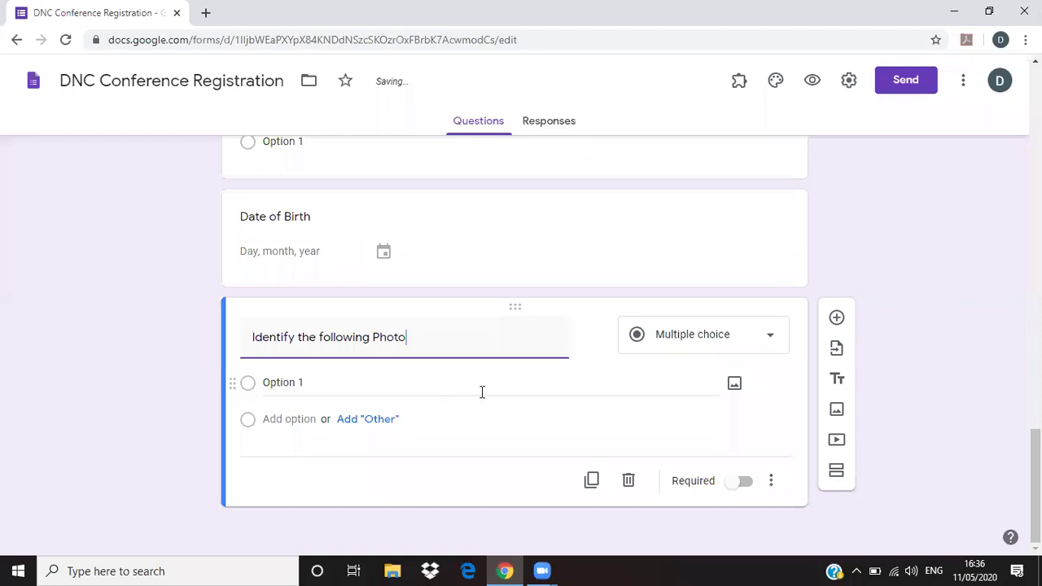
pyautogui.click(530, 384)
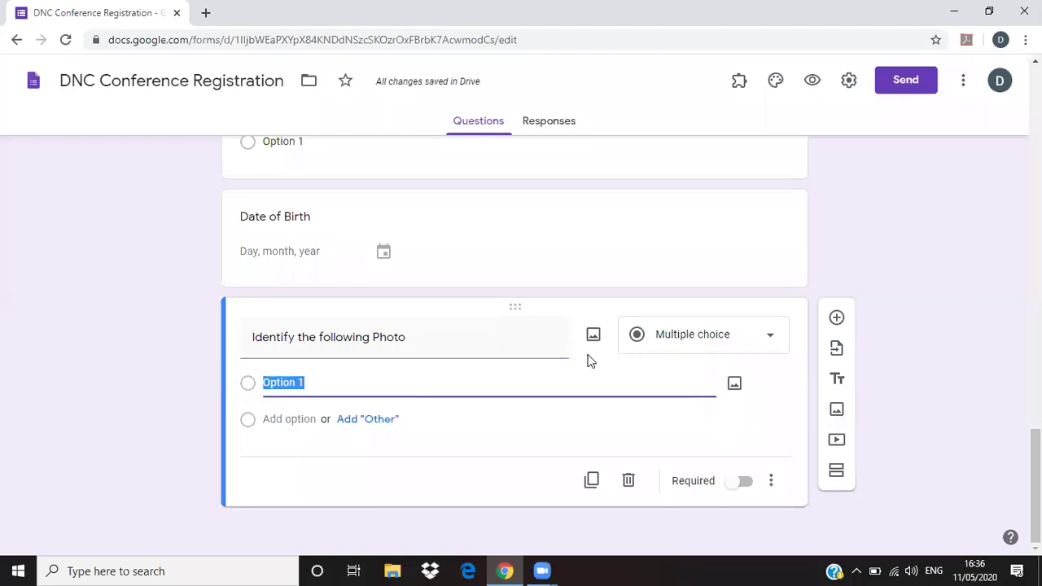
pyautogui.click(590, 361)
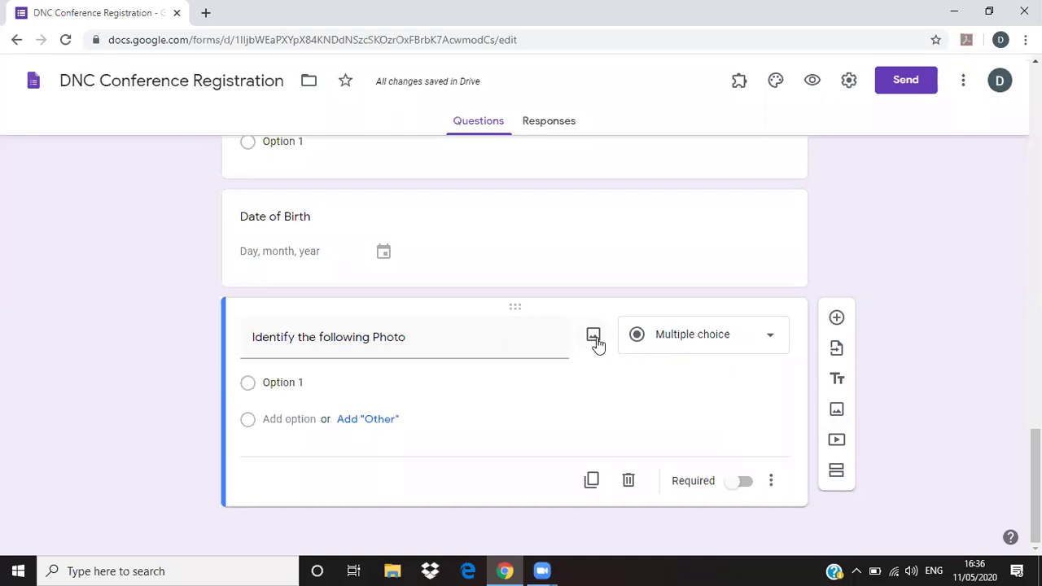
pyautogui.click(594, 337)
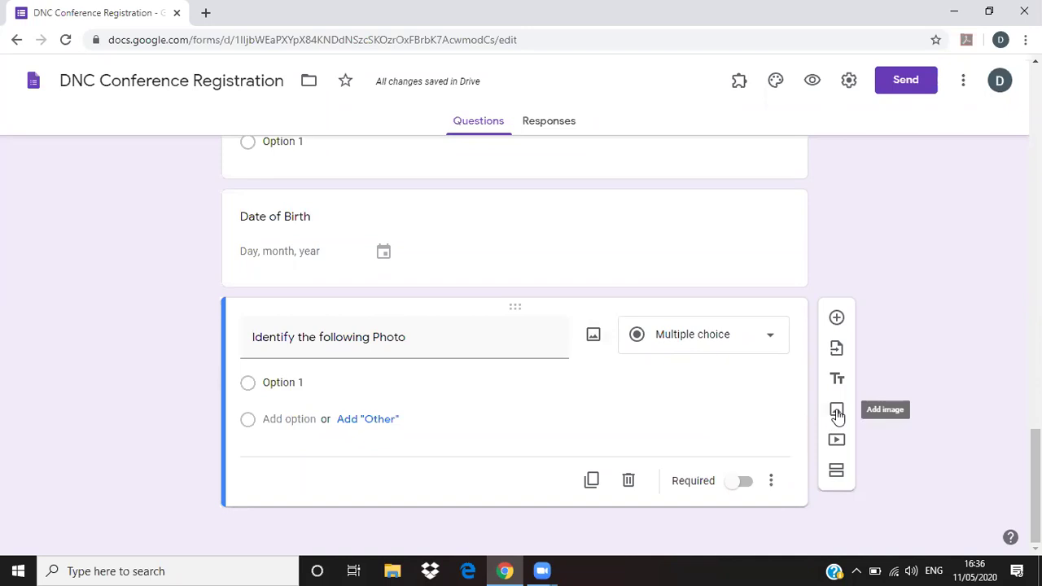
# - Upload the JPG photo from Documents into the 'Identify the following Photo' question
pyautogui.click(596, 338)
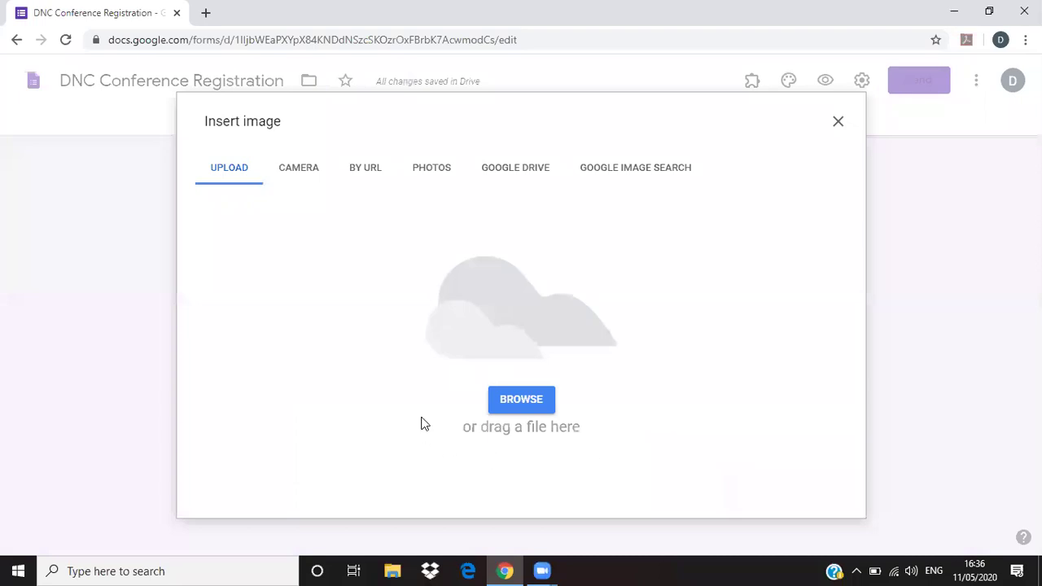
pyautogui.click(512, 404)
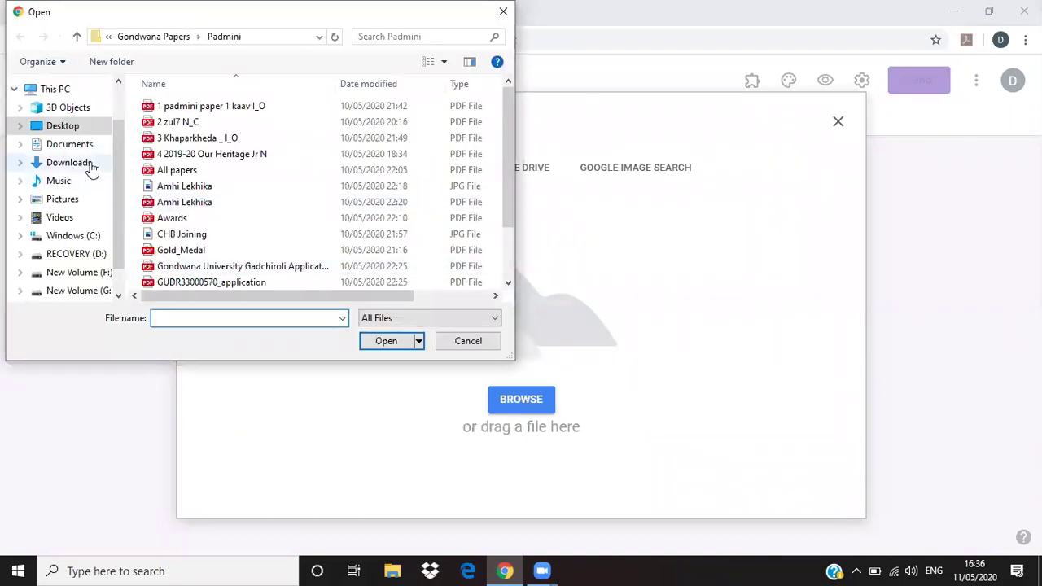
pyautogui.click(85, 148)
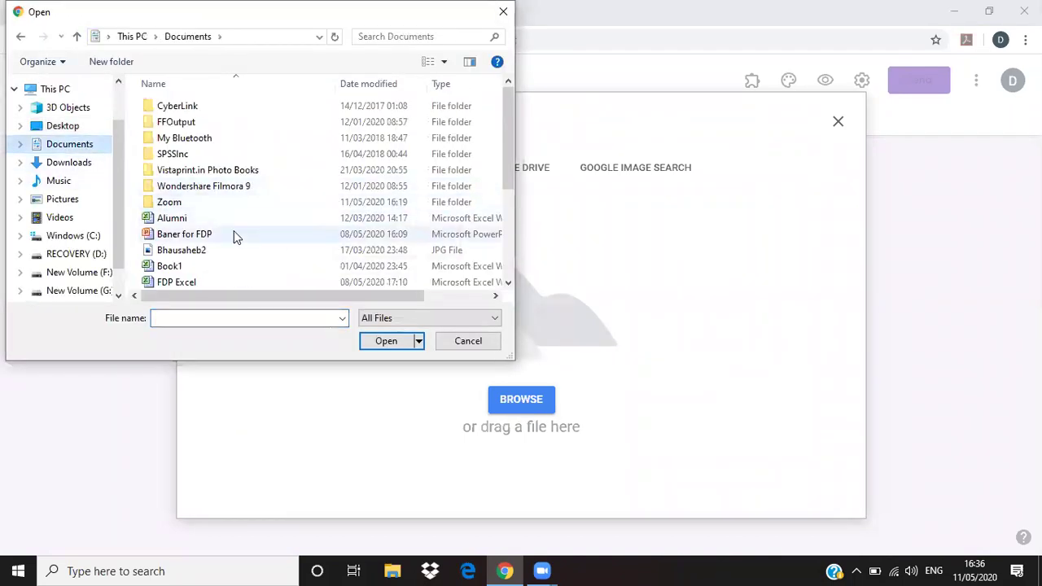
pyautogui.click(202, 251)
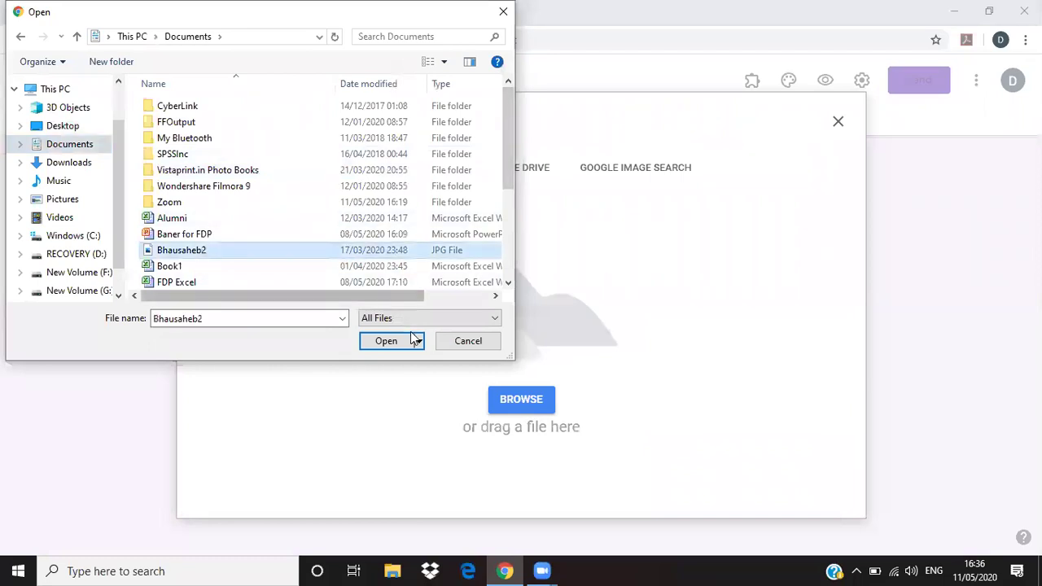
pyautogui.click(387, 342)
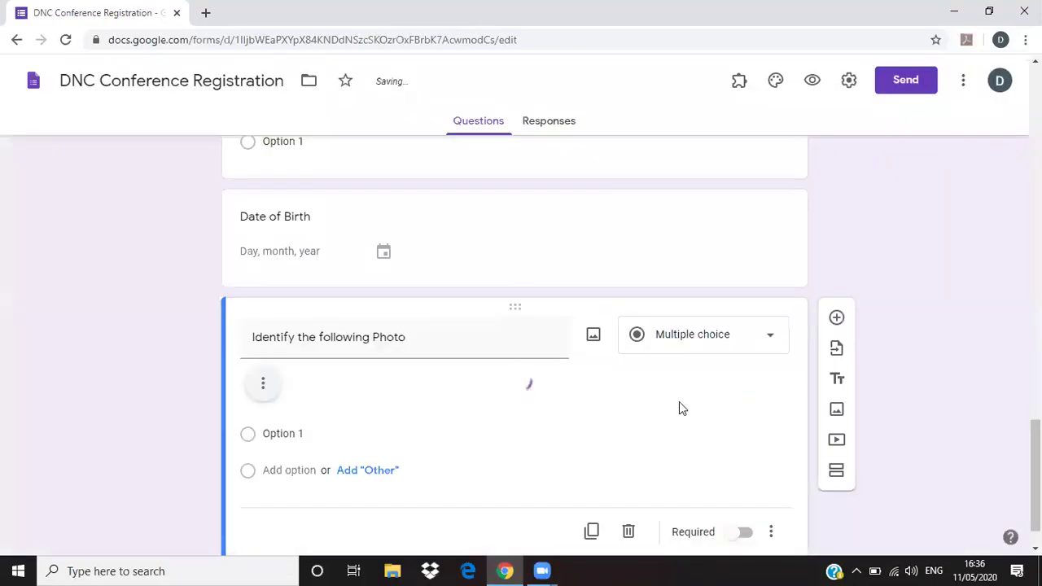
# - Enter answer choices 'Dr Panjabrao Deshumukh', 'Dr. Rajendra Prasad' and 'Dr. Sarvapalli Radhakrishnan'
pyautogui.scroll(-3, 922, 425)
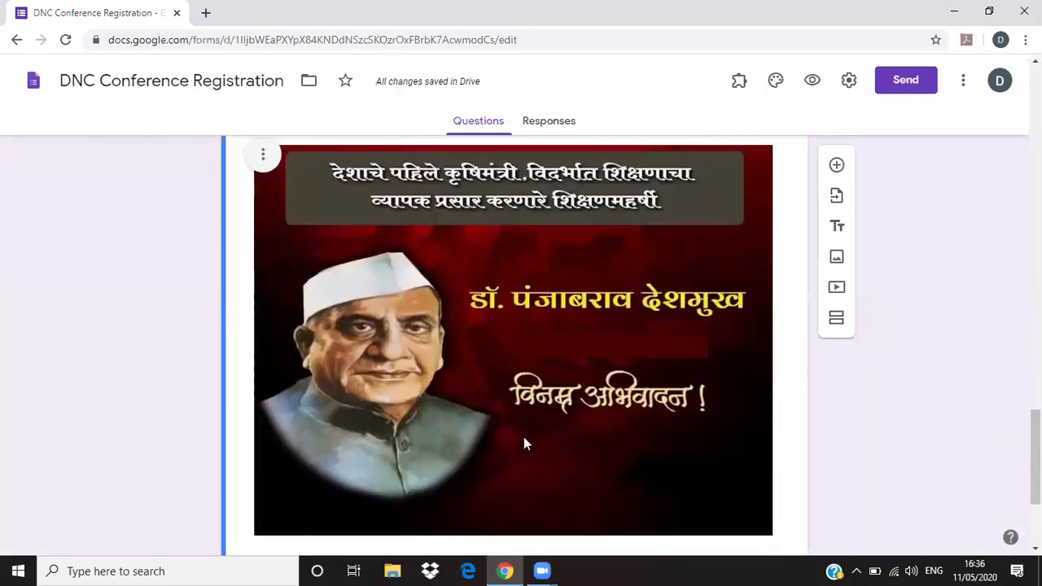
pyautogui.scroll(-2, 523, 436)
pyautogui.click(283, 431)
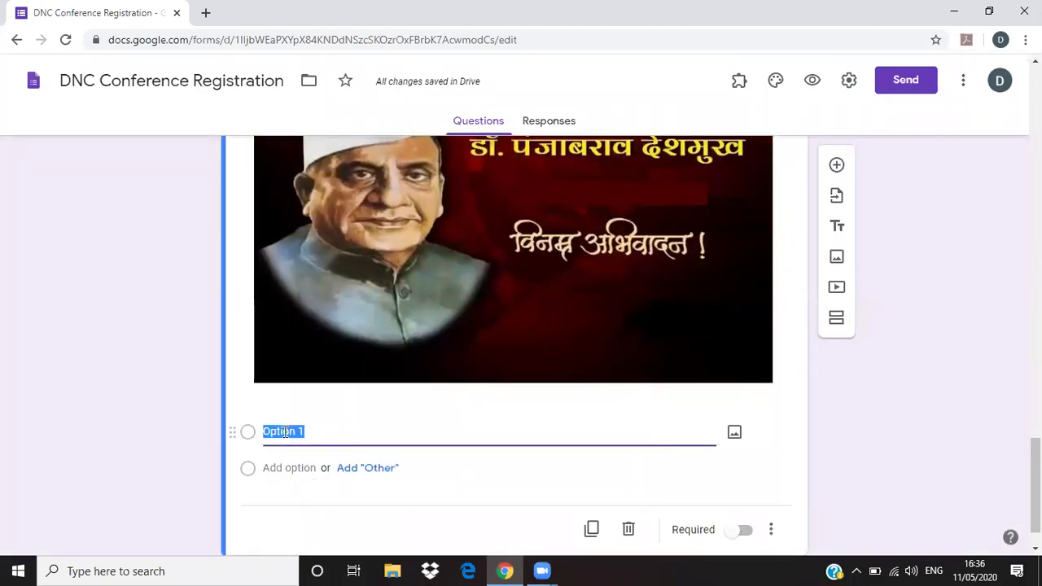
pyautogui.write('Dr ')
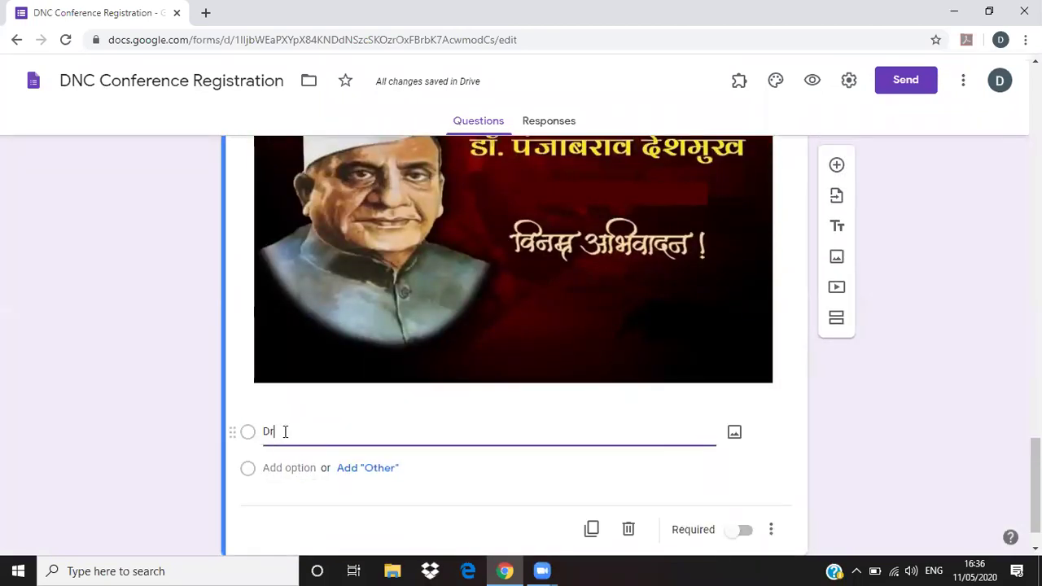
pyautogui.write('Panjabrao Deshumukh')
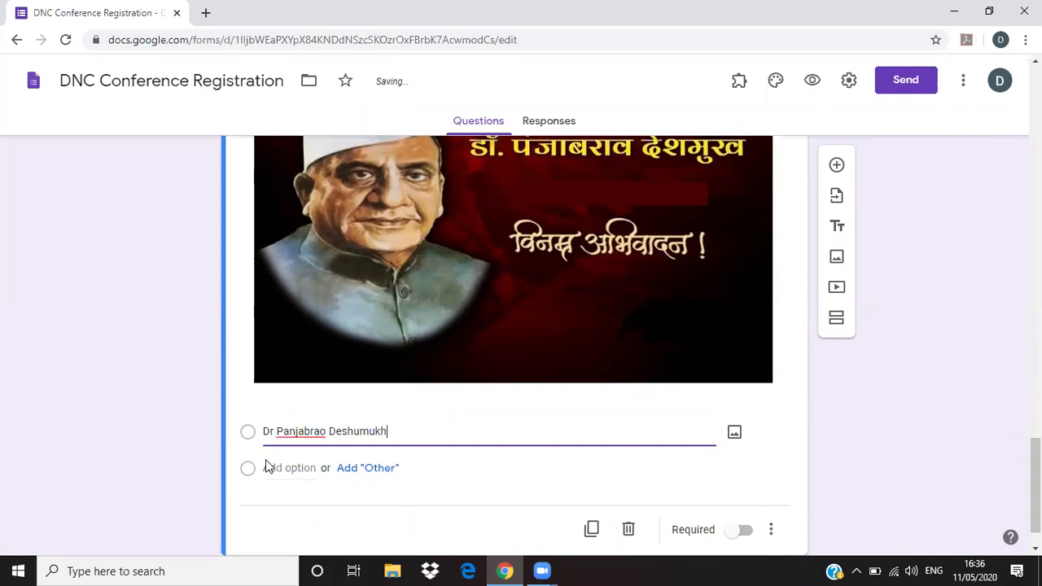
pyautogui.click(281, 468)
pyautogui.write('Dr. Rajendra Prasad')
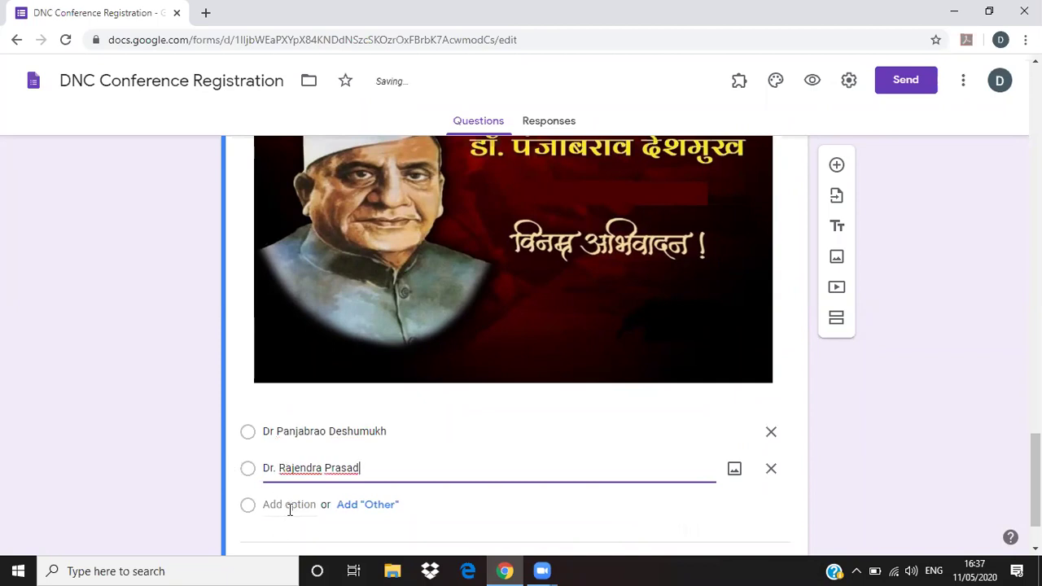
pyautogui.click(286, 504)
pyautogui.write('Dr.')
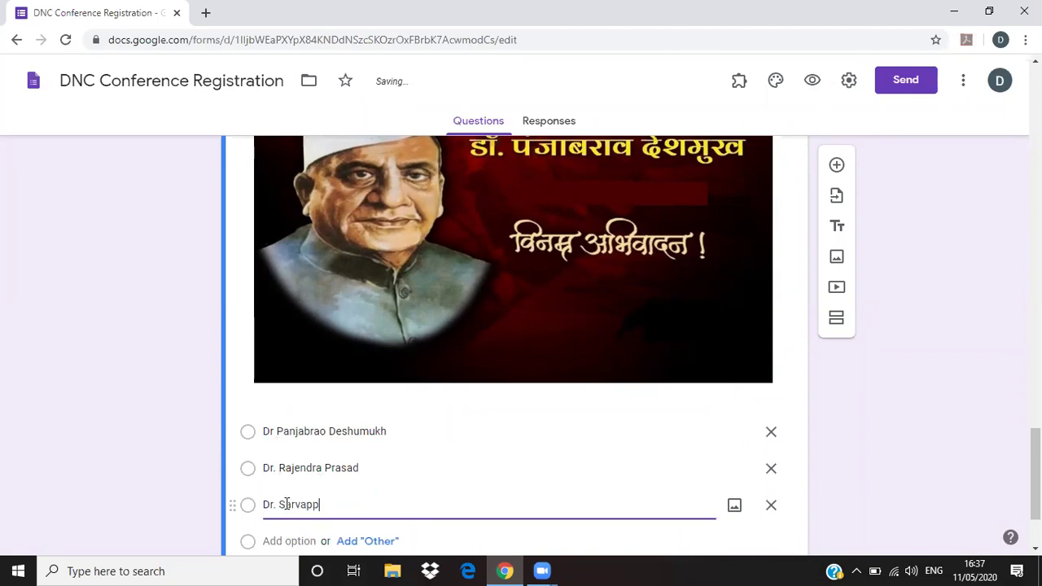
pyautogui.write(' Sarvapalli Radhakrishnan')
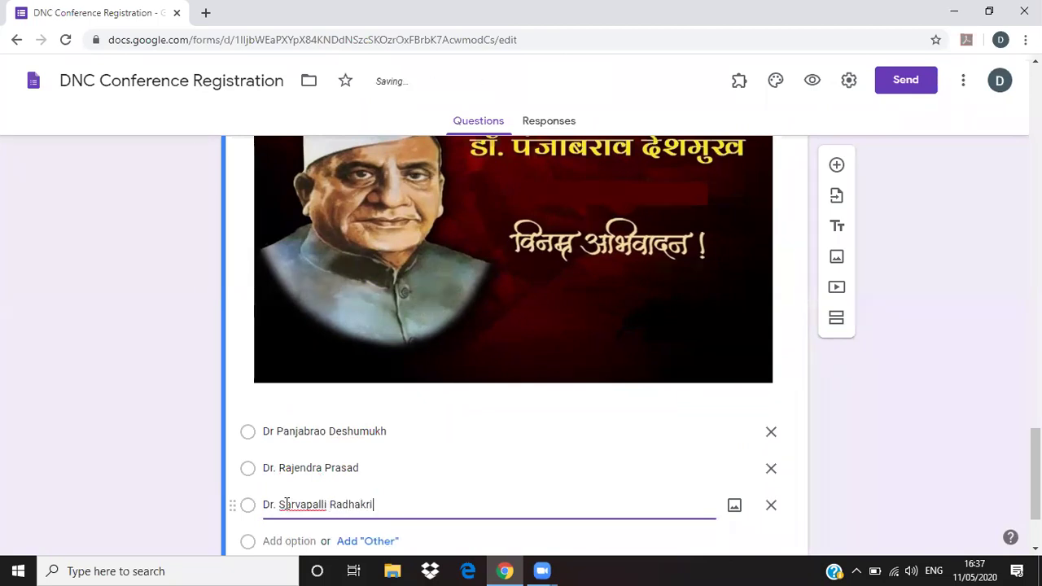
pyautogui.click(954, 475)
pyautogui.scroll(1, 1036, 473)
pyautogui.scroll(5, 521, 345)
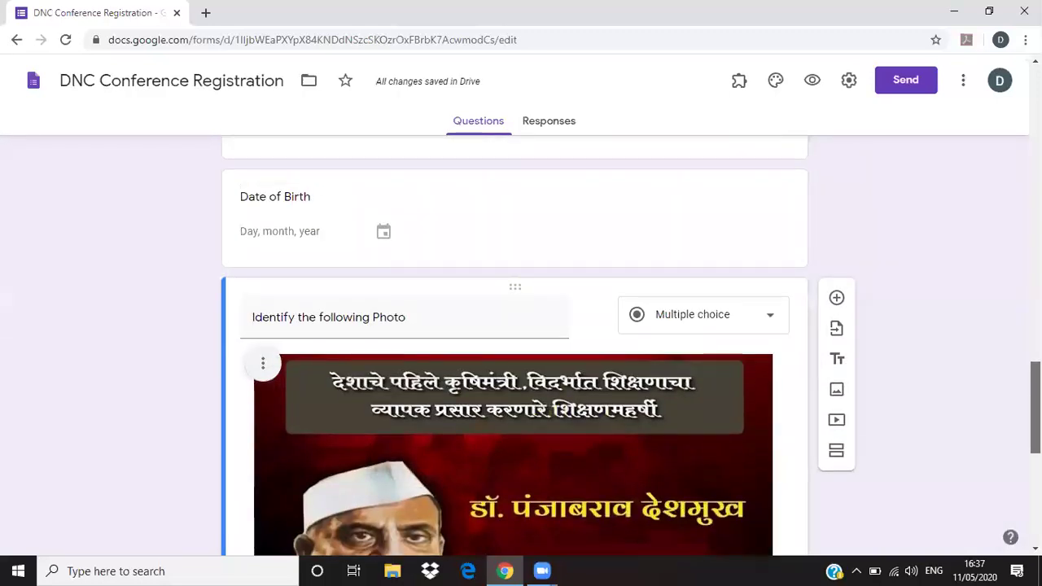
pyautogui.scroll(-2, 522, 346)
pyautogui.scroll(1, 902, 399)
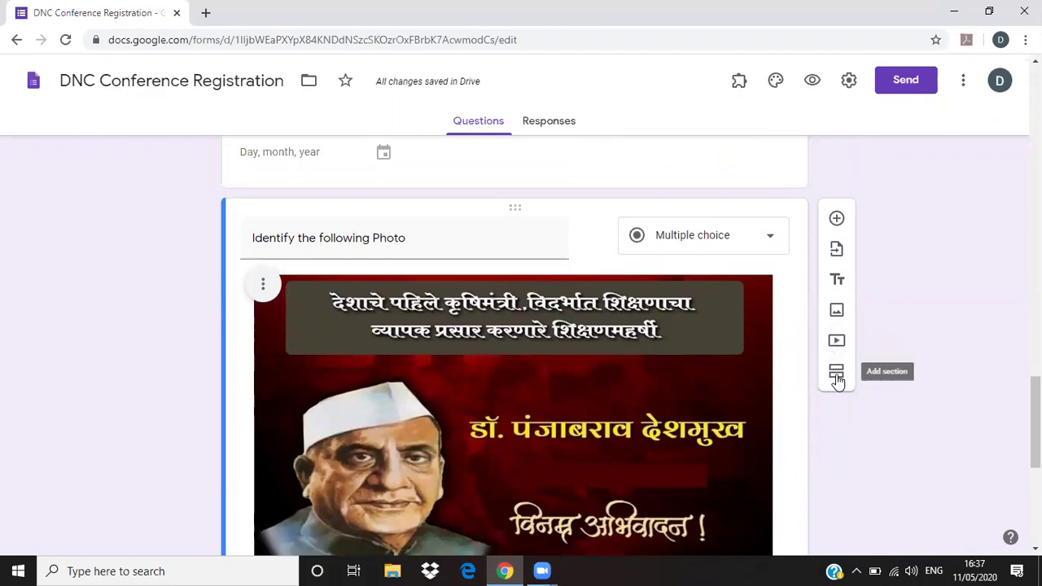
pyautogui.scroll(-5, 918, 457)
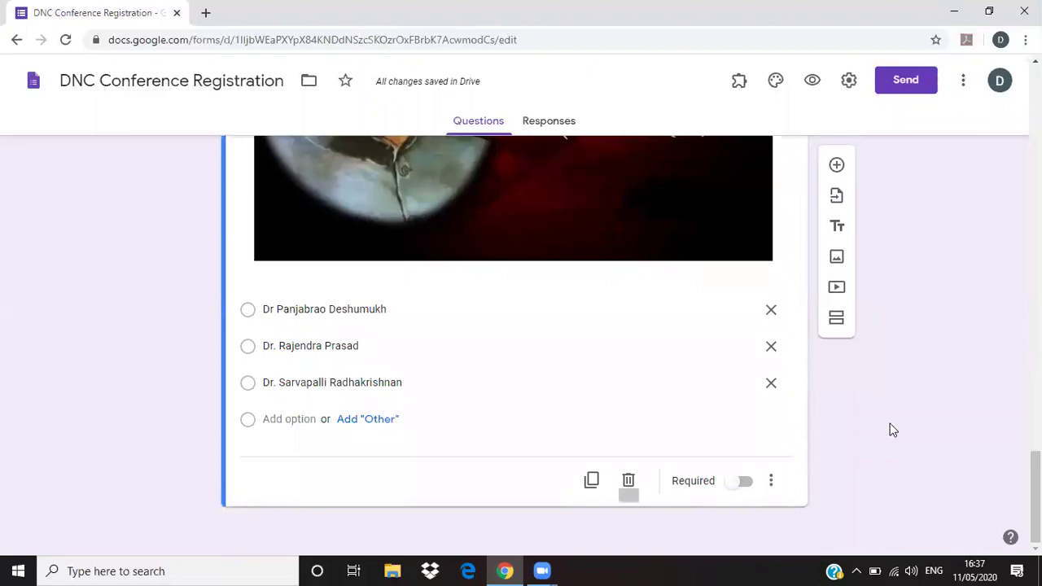
pyautogui.click(836, 166)
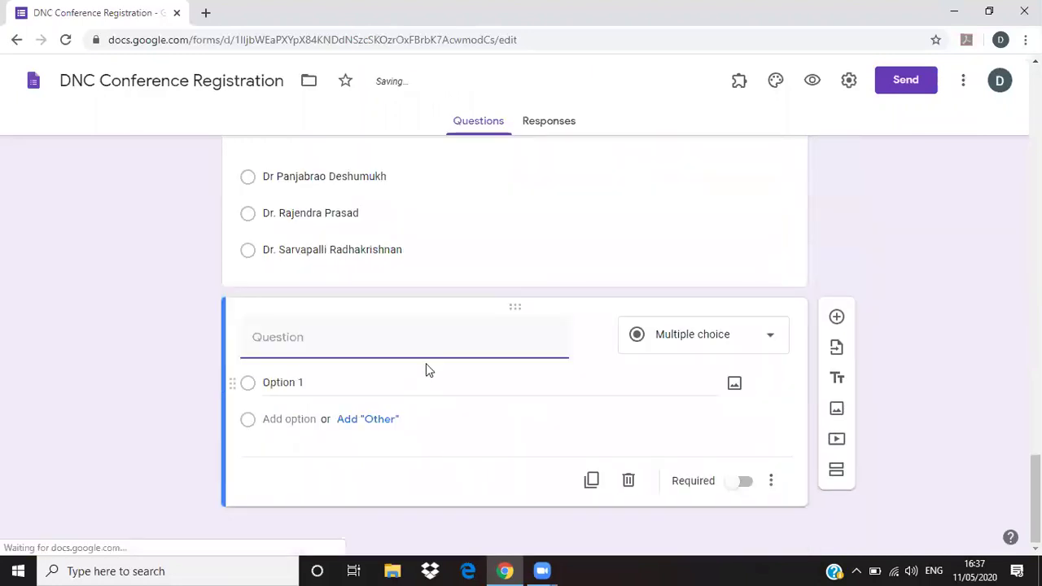
pyautogui.click(838, 445)
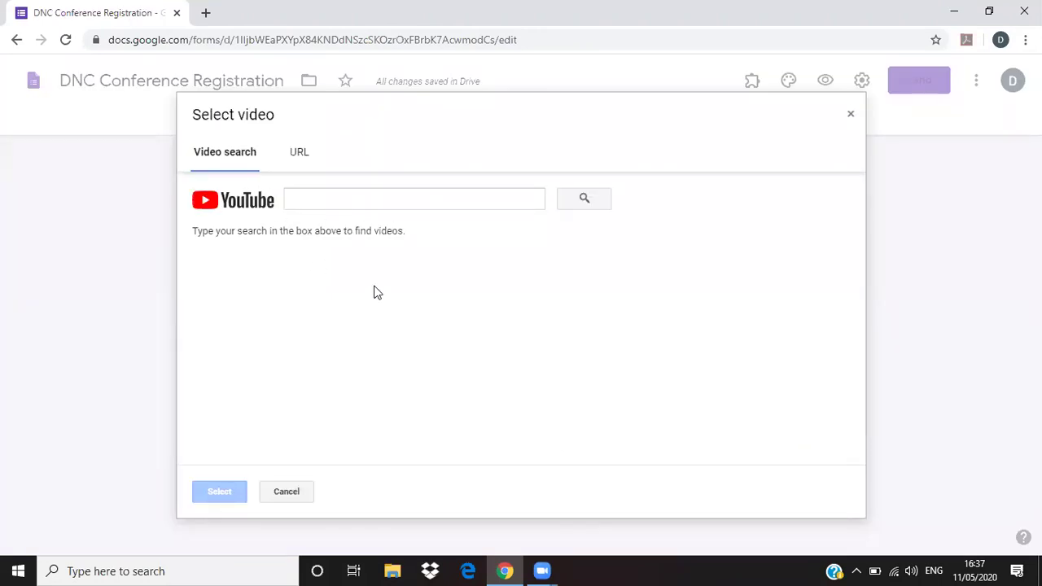
pyautogui.click(300, 160)
pyautogui.click(242, 162)
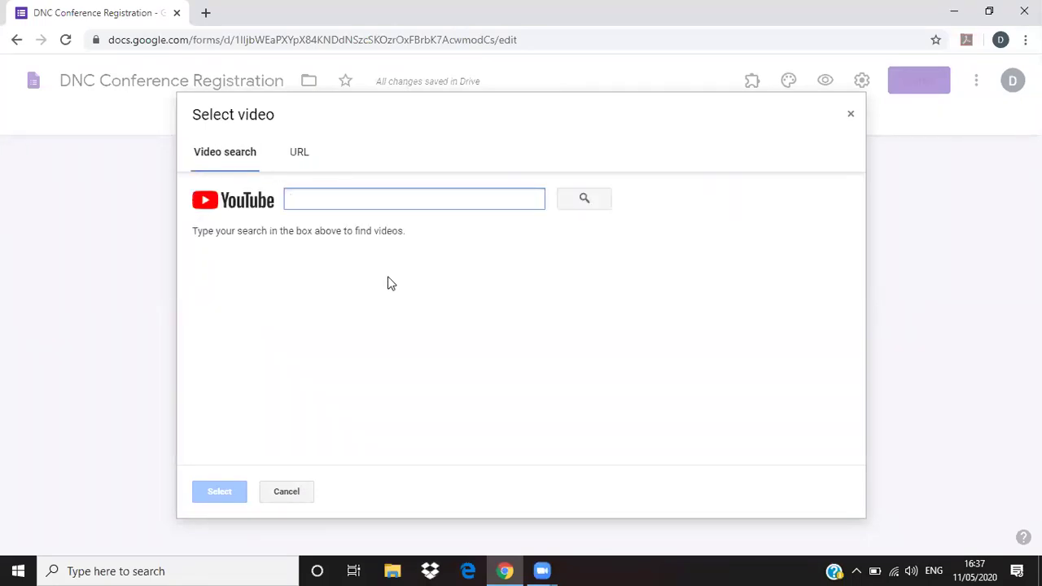
pyautogui.click(284, 491)
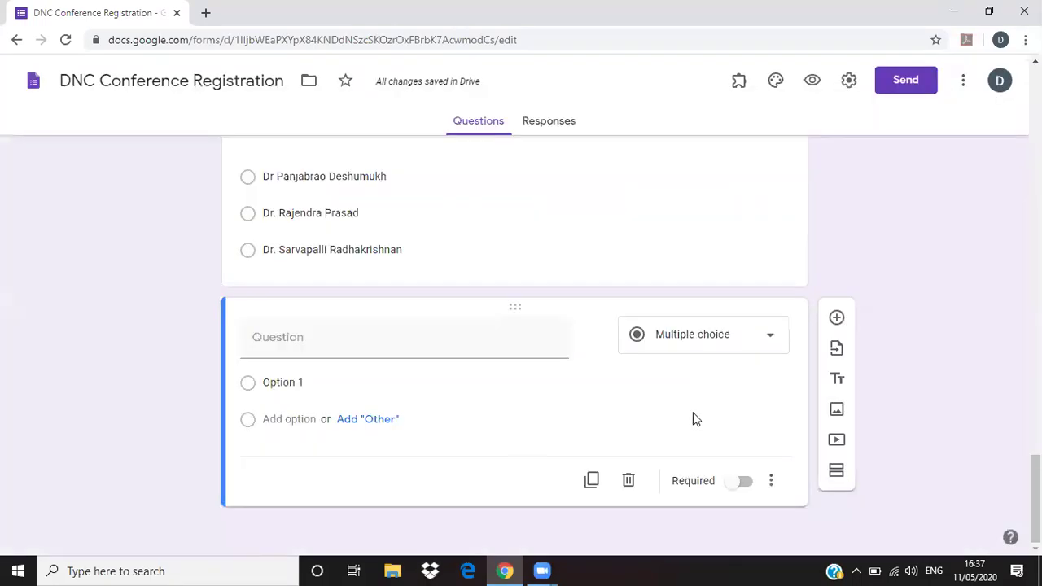
pyautogui.click(628, 481)
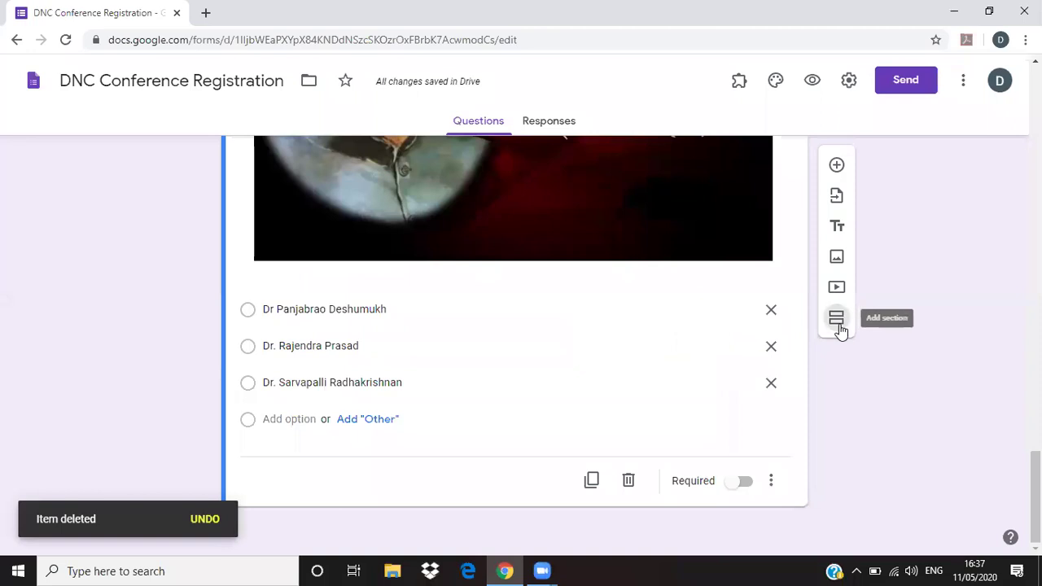
# - Add a new section after the photo question and select its Untitled section title
pyautogui.click(837, 319)
pyautogui.scroll(-2, 470, 454)
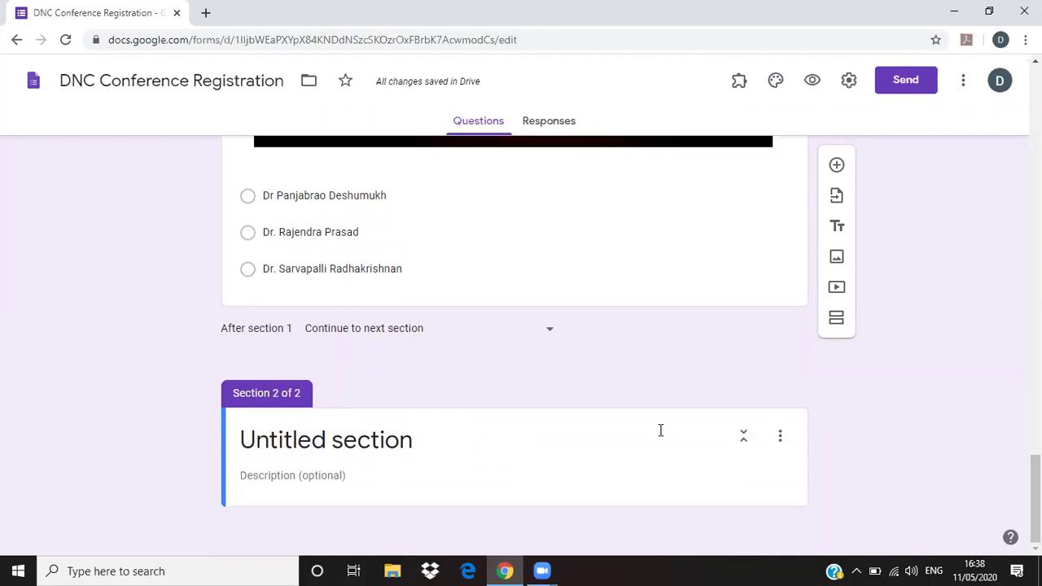
pyautogui.click(279, 441)
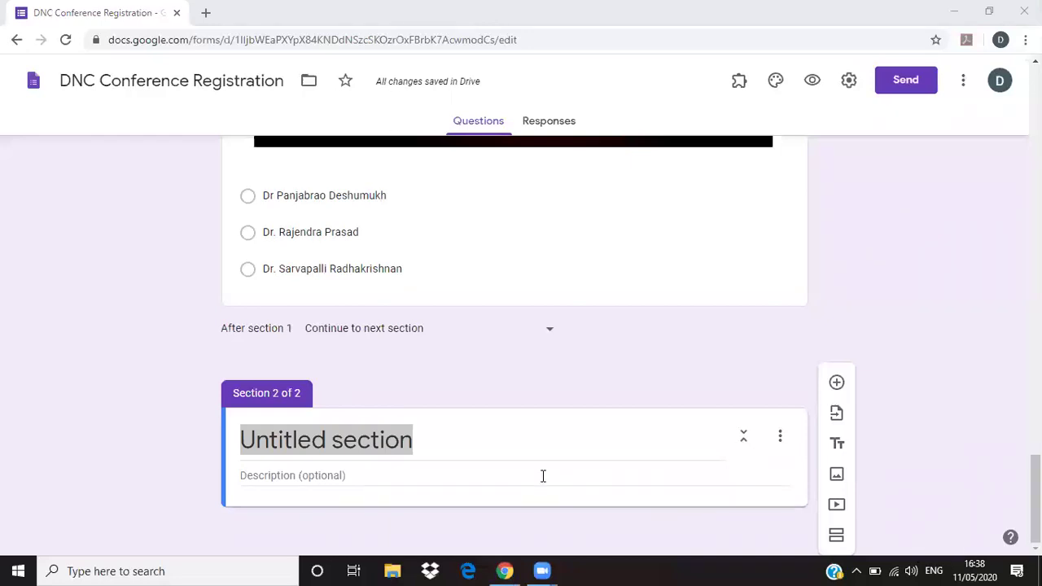
# - Delete the untitled second section
pyautogui.click(780, 440)
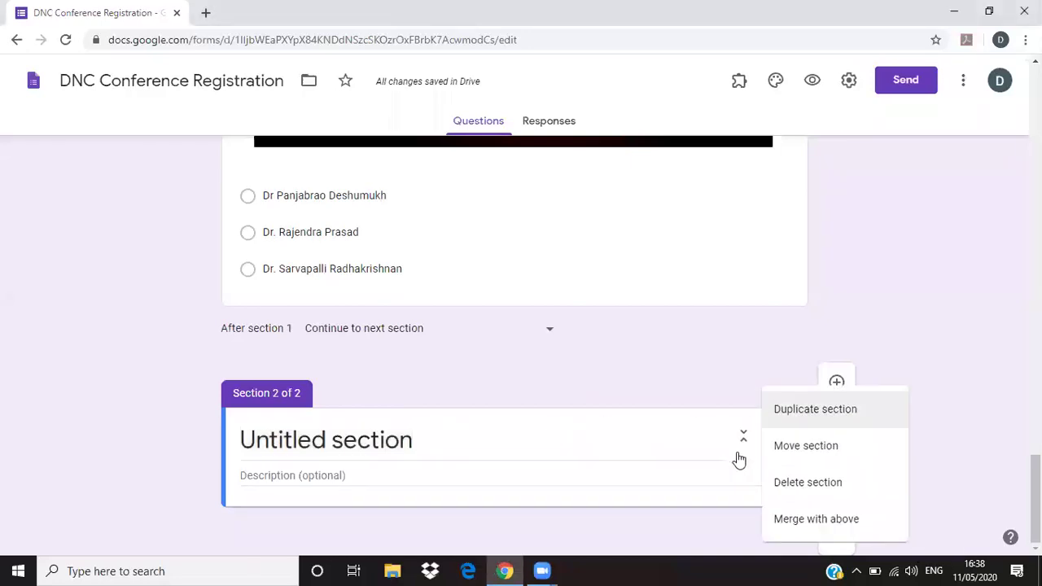
pyautogui.click(805, 492)
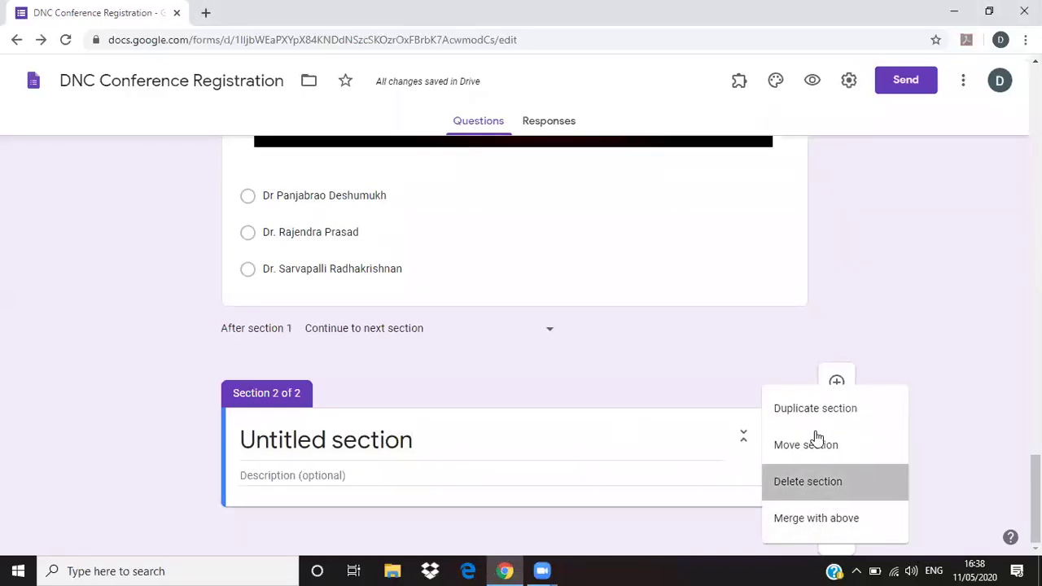
pyautogui.scroll(15, 968, 387)
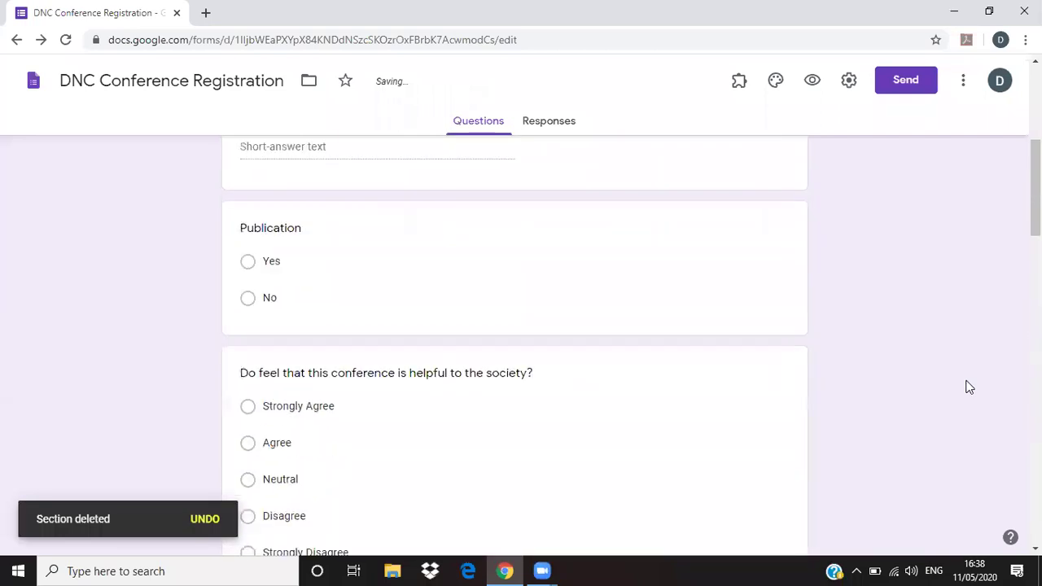
pyautogui.scroll(5, 968, 388)
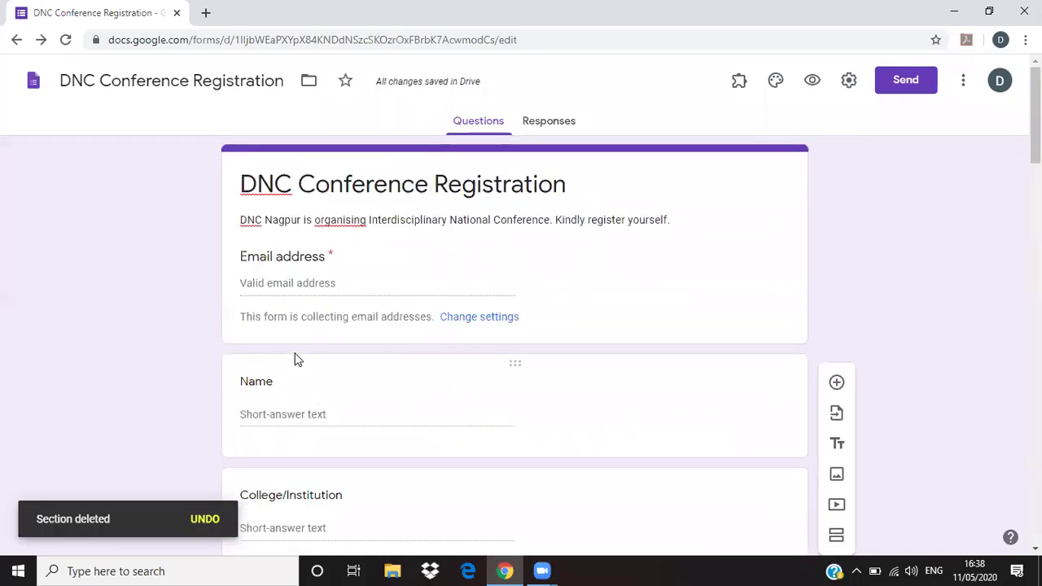
# - Add a section after the Name question, then delete it along with its later questions
pyautogui.click(297, 359)
pyautogui.scroll(-3, 980, 440)
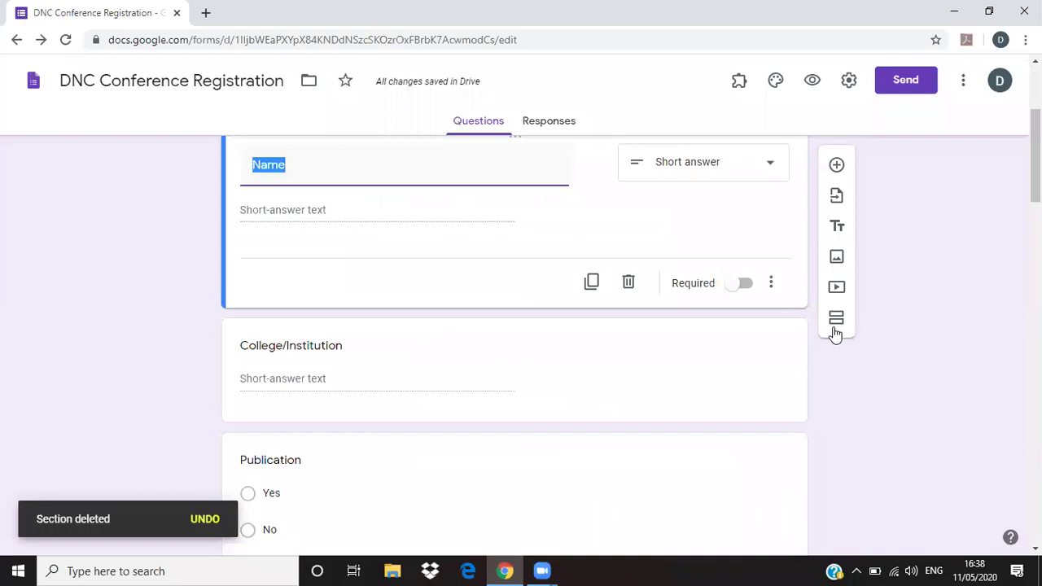
pyautogui.click(836, 317)
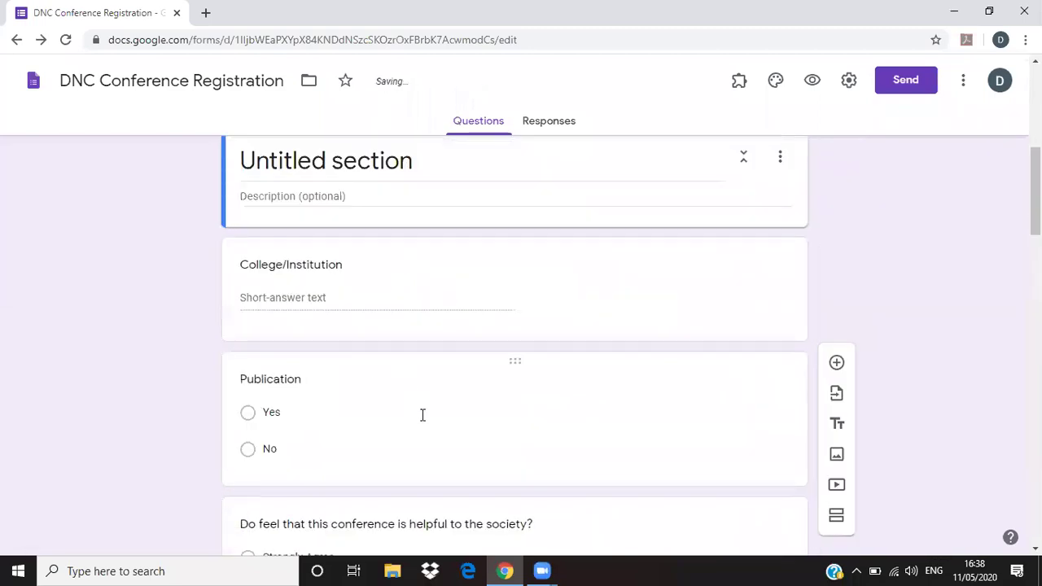
pyautogui.scroll(-5, 428, 423)
pyautogui.scroll(6, 440, 426)
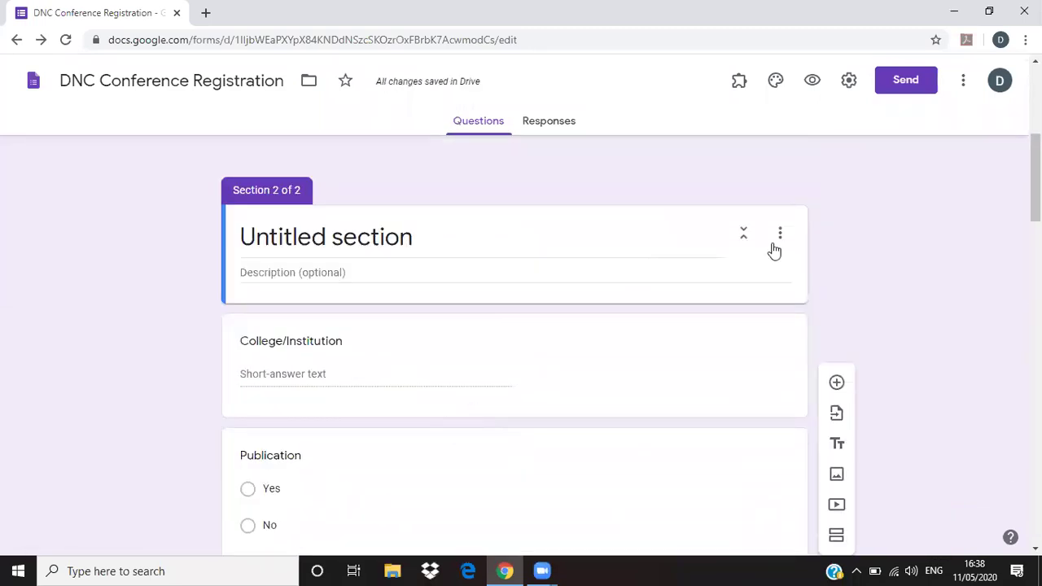
pyautogui.click(779, 238)
pyautogui.click(806, 348)
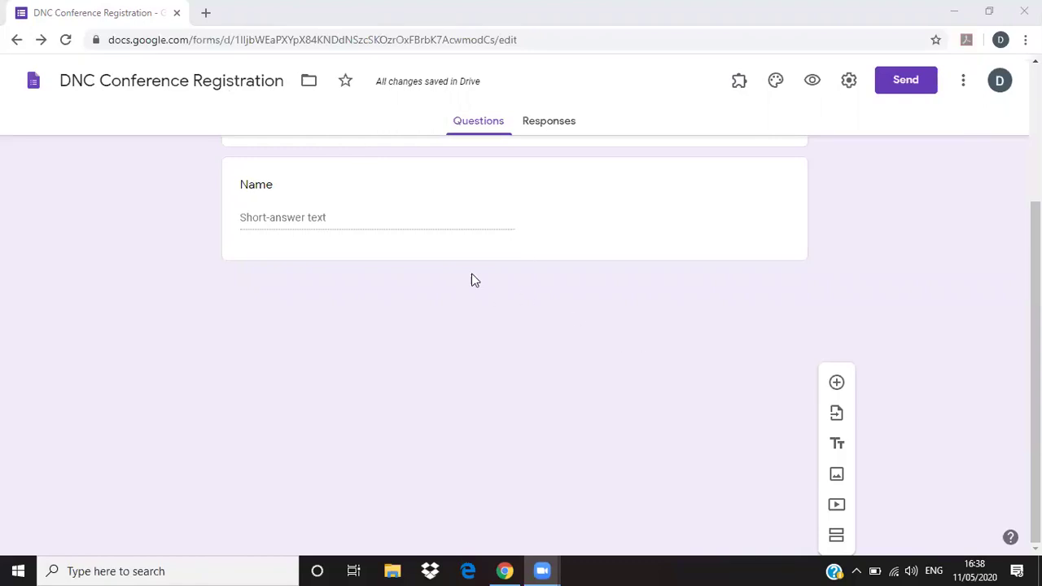
# - Review the Name question, check the Responses tab, return to Questions, then show the desktop
pyautogui.scroll(3, 421, 237)
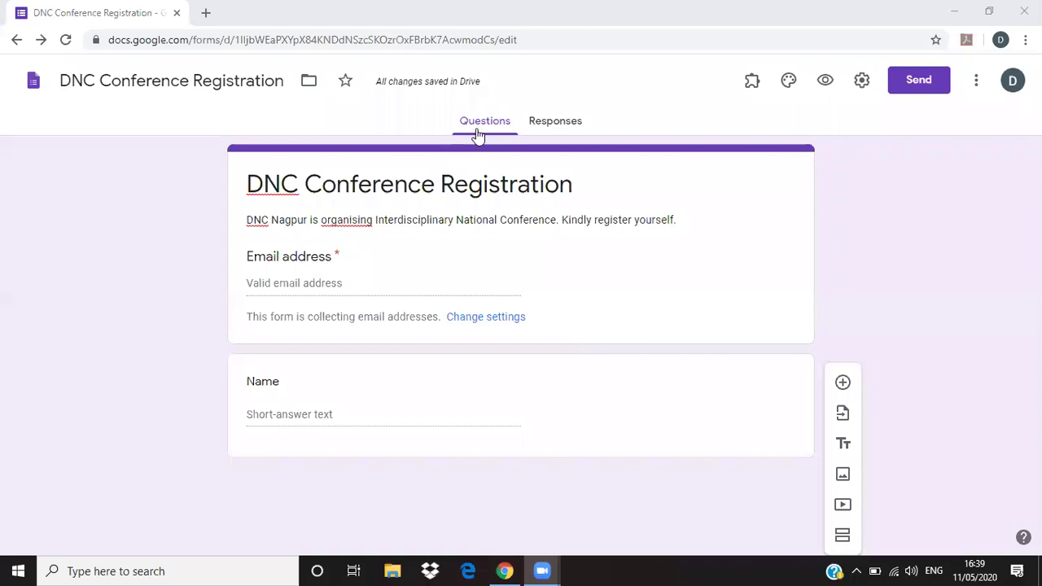
pyautogui.click(294, 402)
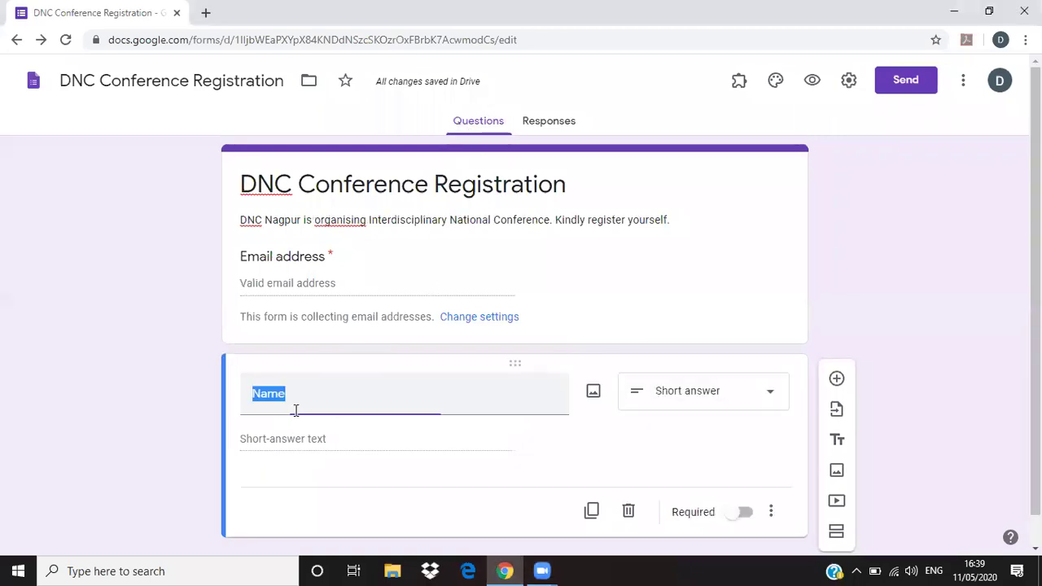
pyautogui.scroll(-1, 282, 465)
pyautogui.scroll(1, 366, 372)
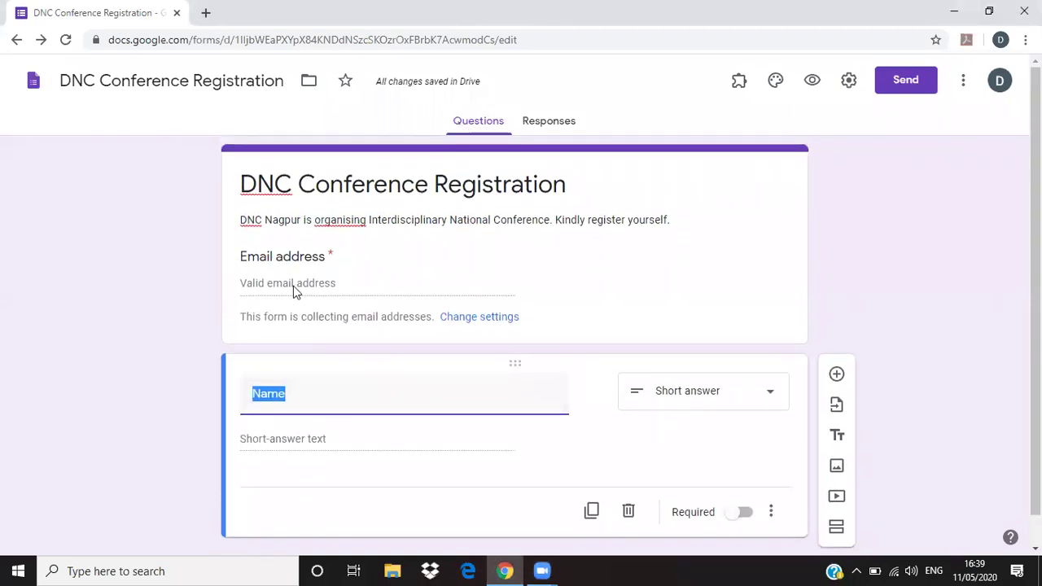
pyautogui.click(489, 124)
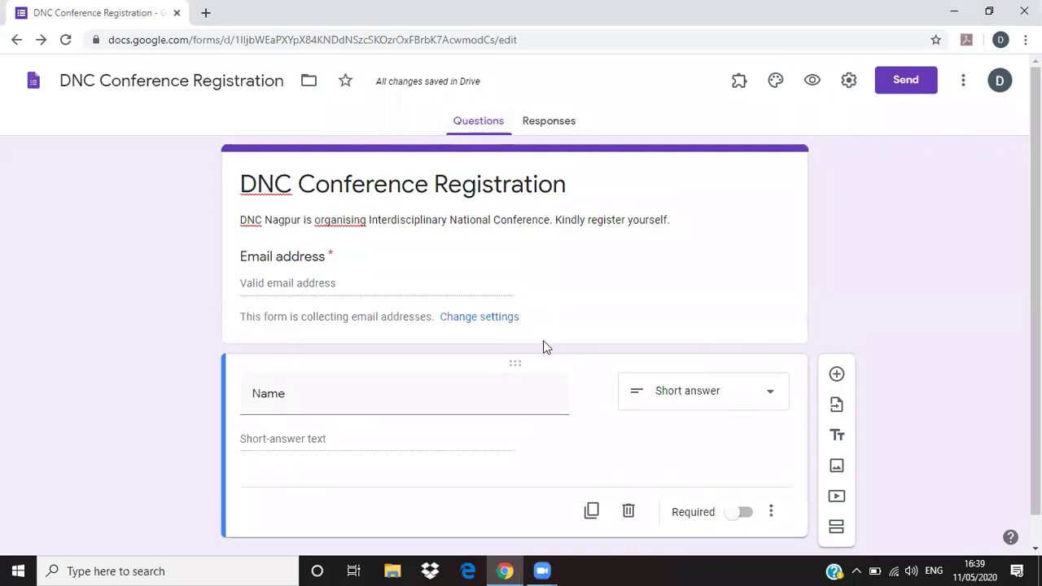
pyautogui.scroll(-1, 479, 413)
pyautogui.click(544, 122)
pyautogui.click(486, 135)
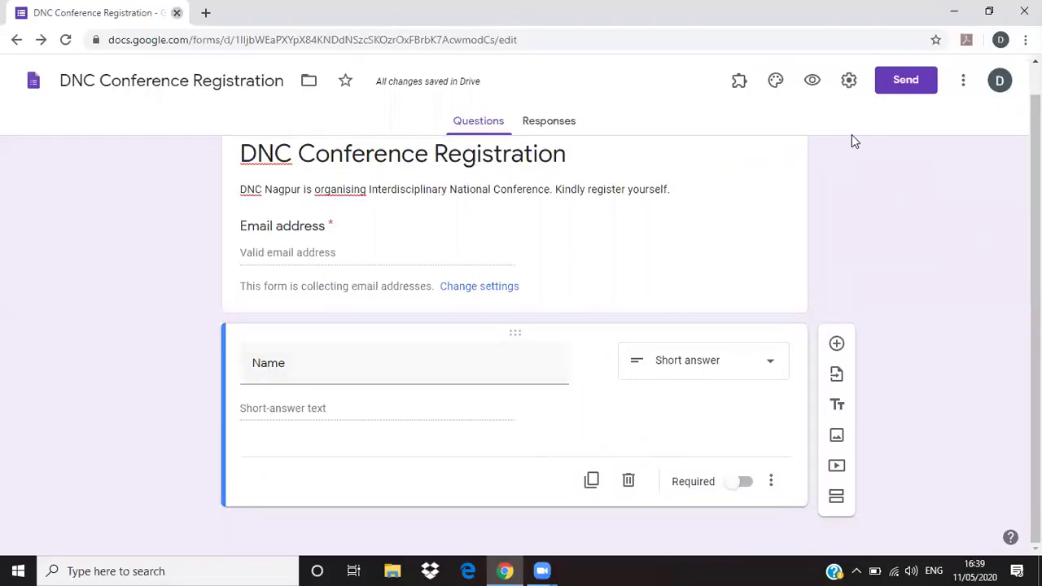
pyautogui.press('super+d')
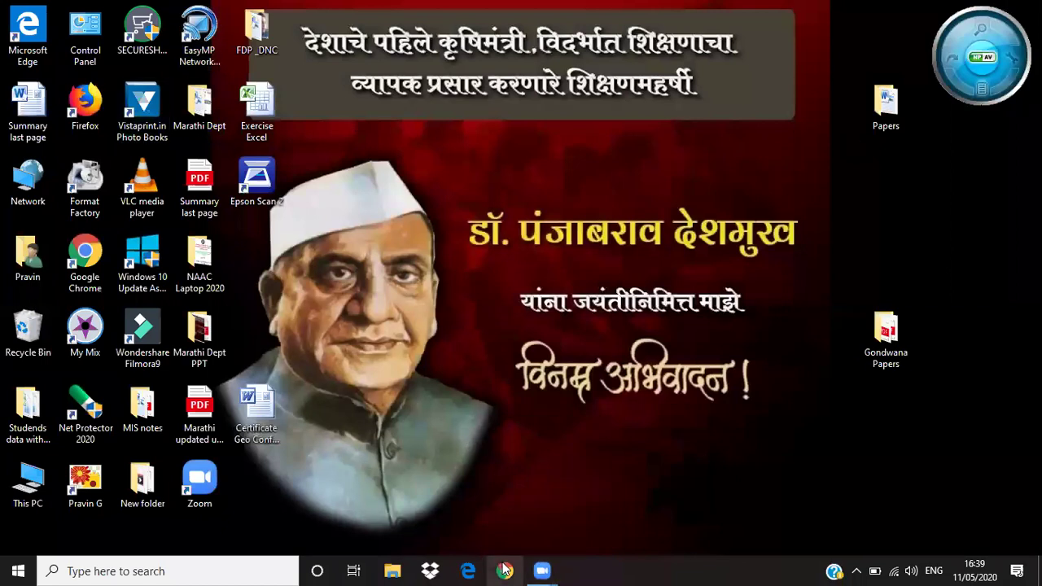
# - Restore Chrome, search Google for 'google', and open the Google Forms sign-in result
pyautogui.click(506, 573)
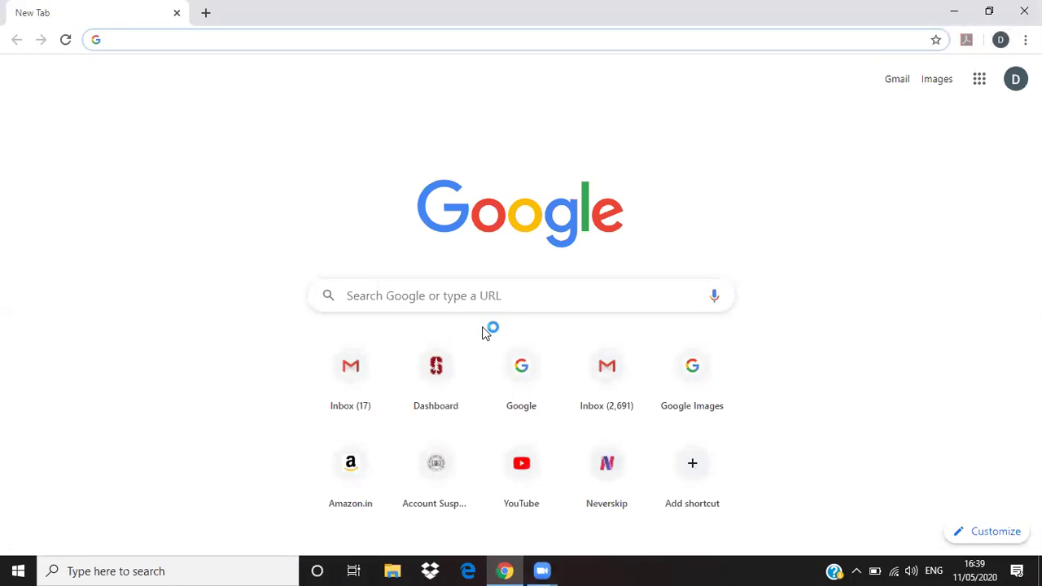
pyautogui.click(371, 307)
pyautogui.write('google')
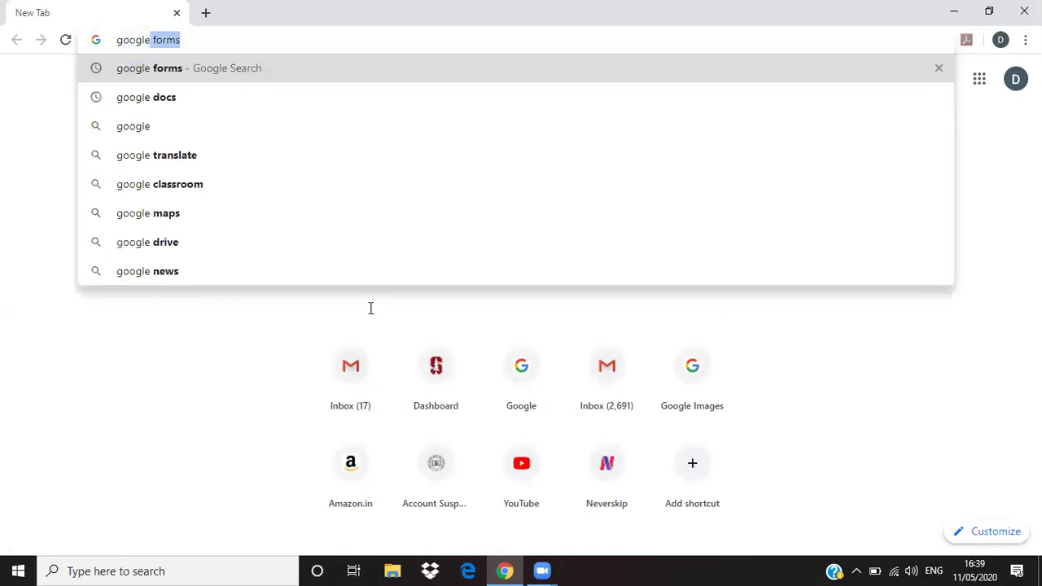
pyautogui.press('Return')
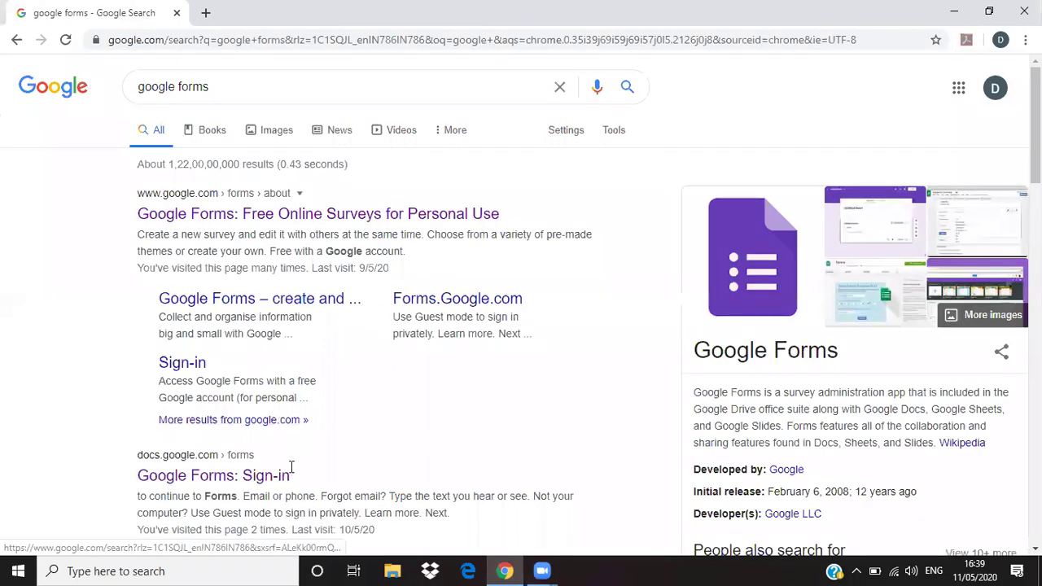
pyautogui.scroll(-2, 290, 465)
pyautogui.click(246, 329)
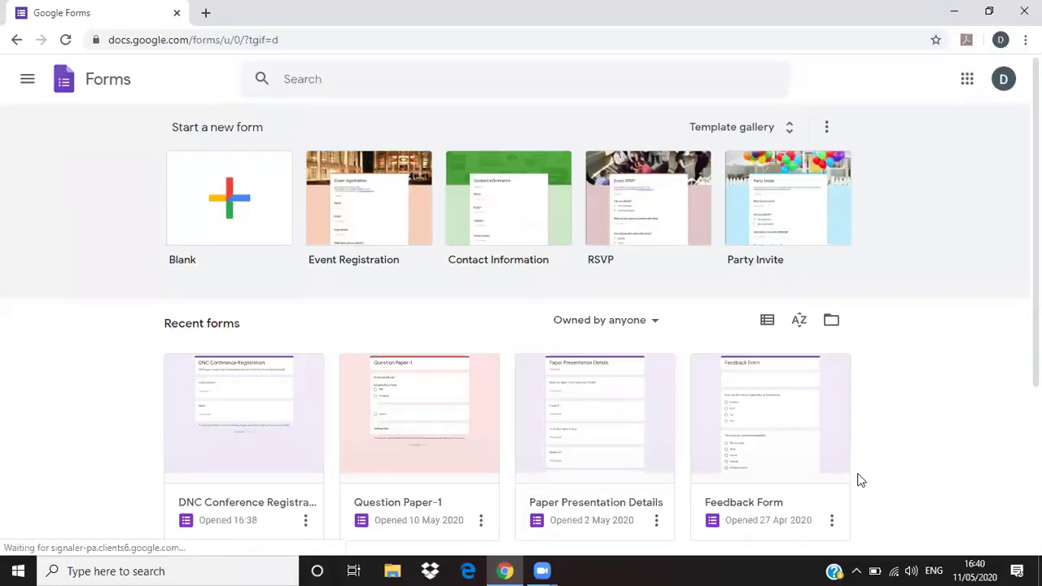
# - Remove DNC Conference Registration to the bin and start a Blank form
pyautogui.scroll(-1, 221, 515)
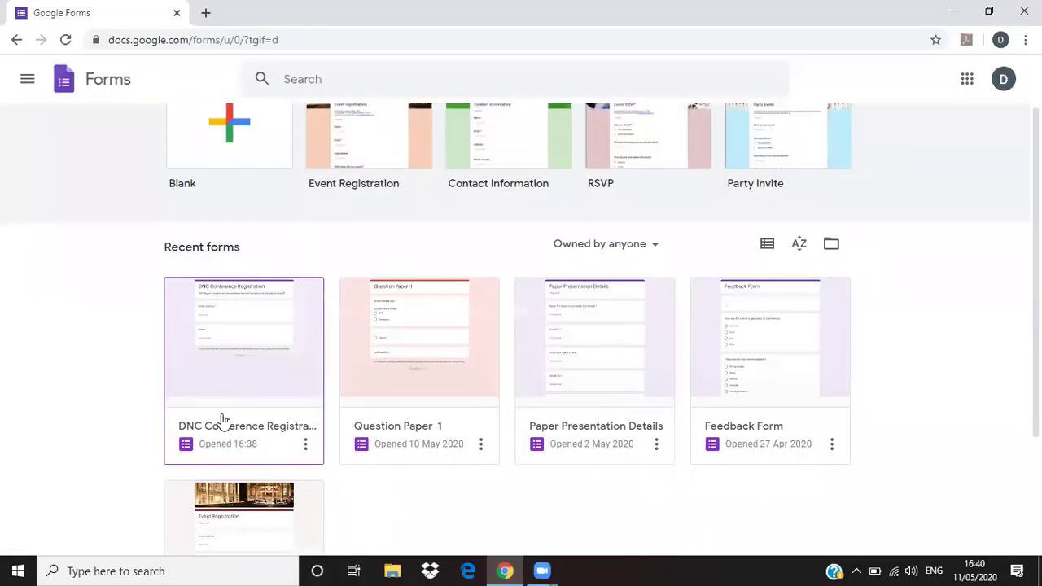
pyautogui.click(305, 448)
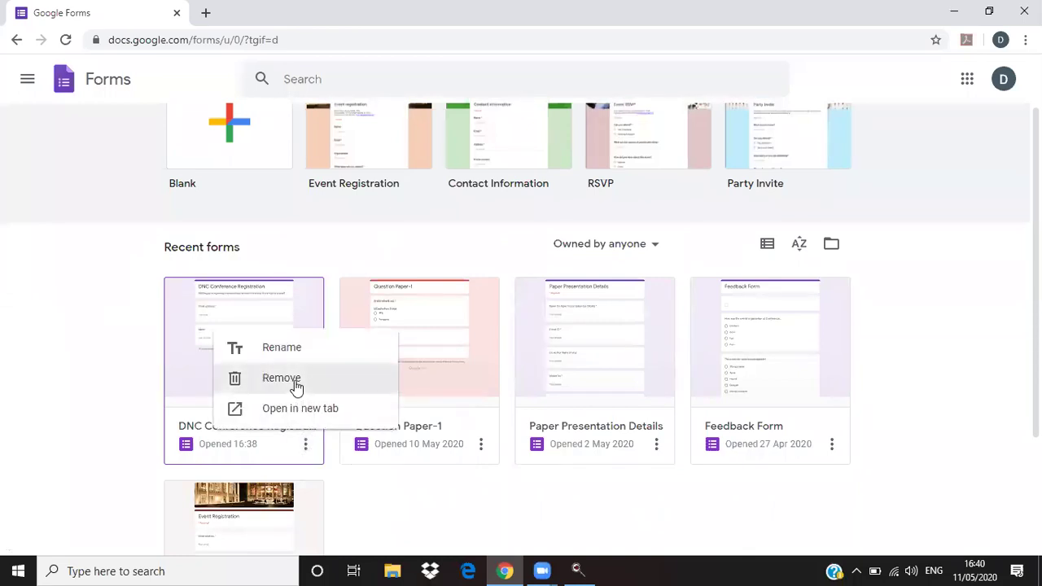
pyautogui.click(265, 379)
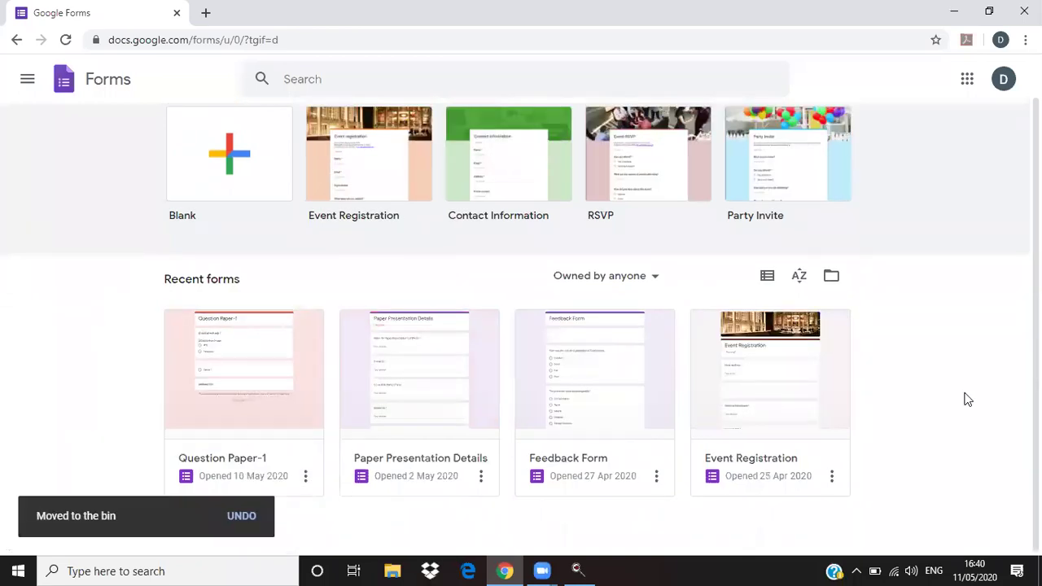
pyautogui.click(240, 174)
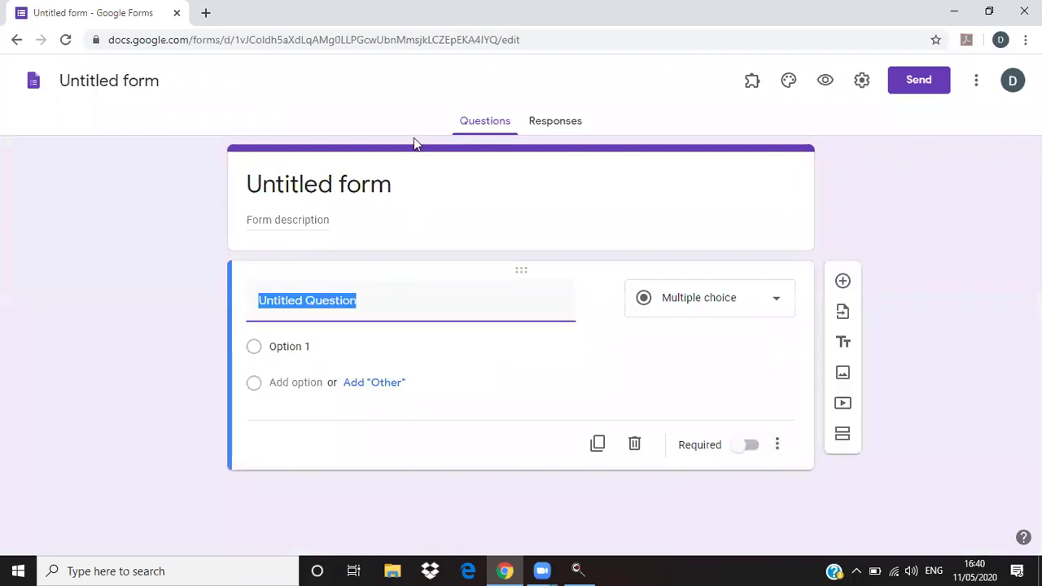
# - Title the form 'DNC Conference Registration' and rename the form file to match
pyautogui.click(309, 192)
pyautogui.write('DNC ')
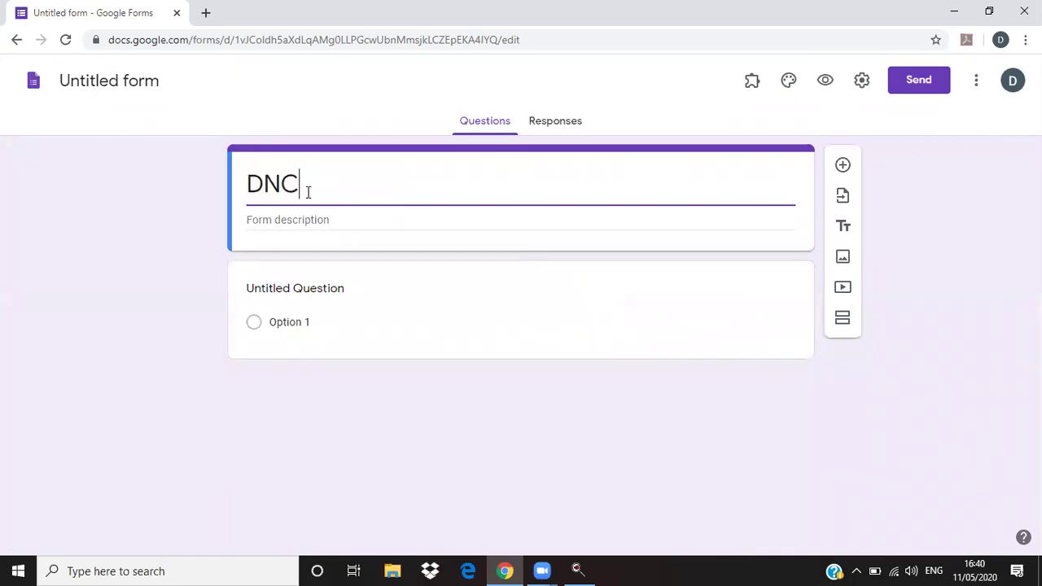
pyautogui.write('Conferenc')
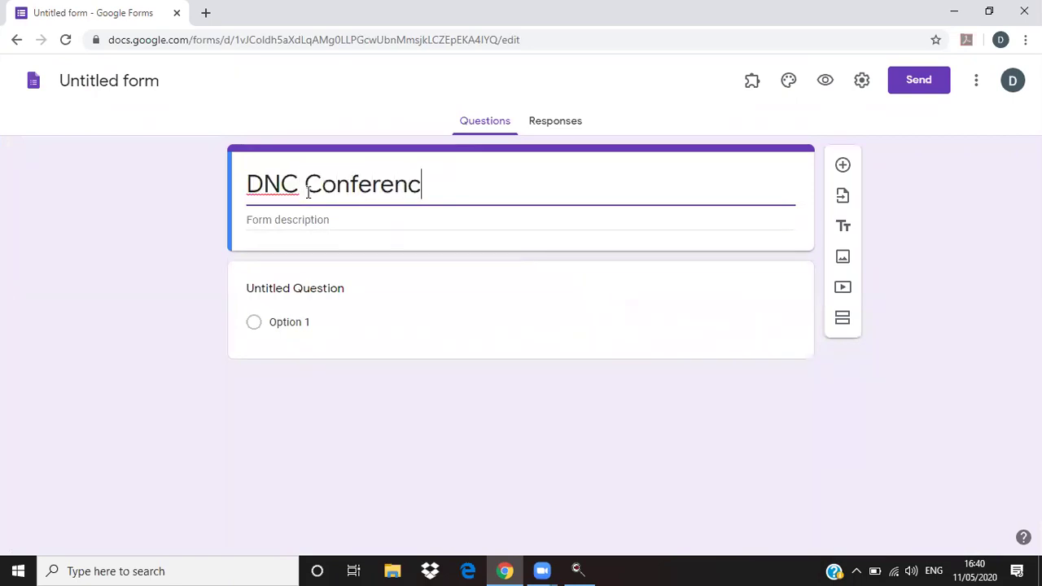
pyautogui.write('e Registration')
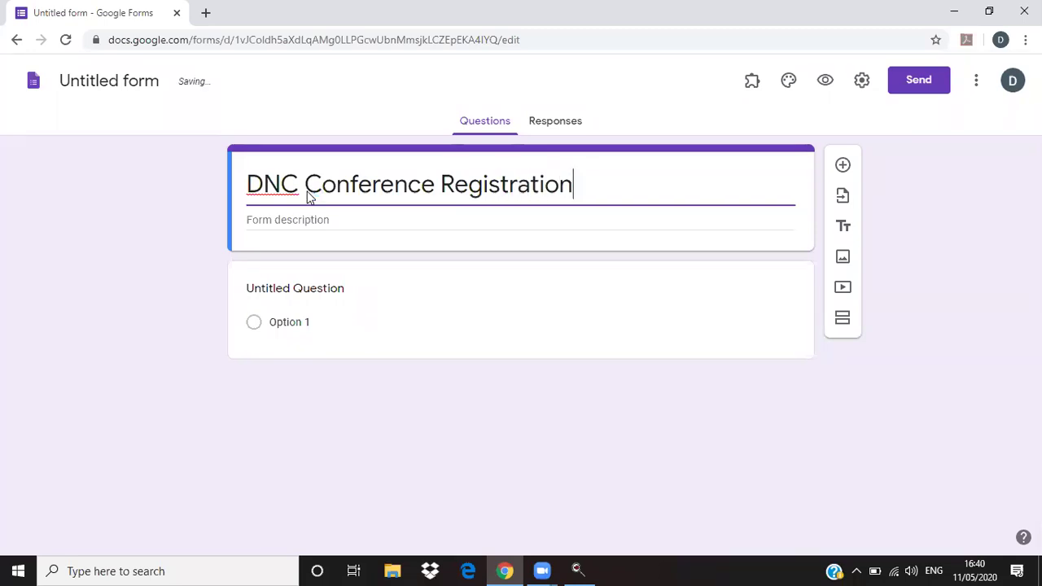
pyautogui.click(312, 221)
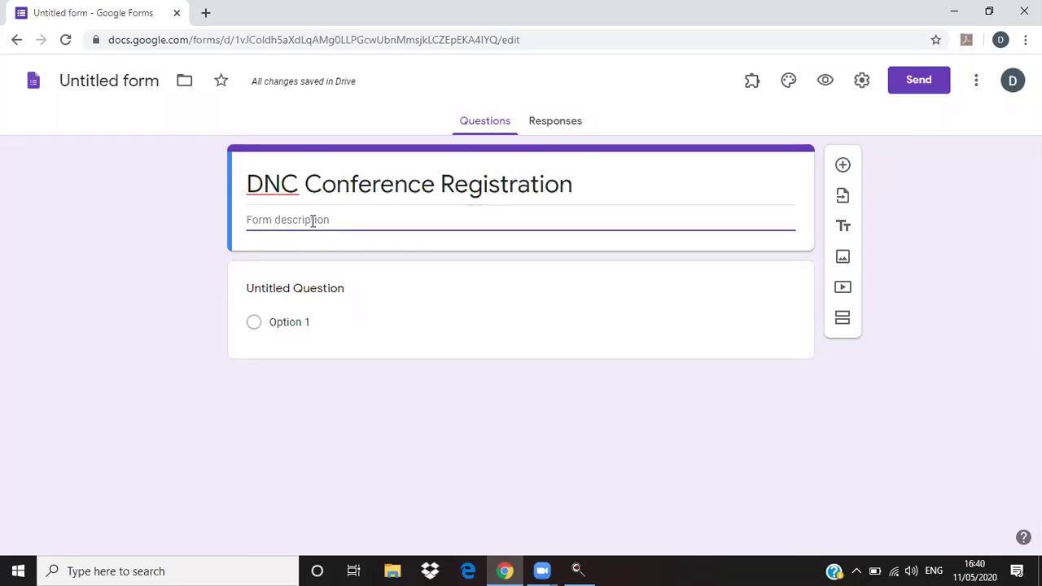
pyautogui.tripleClick(444, 191)
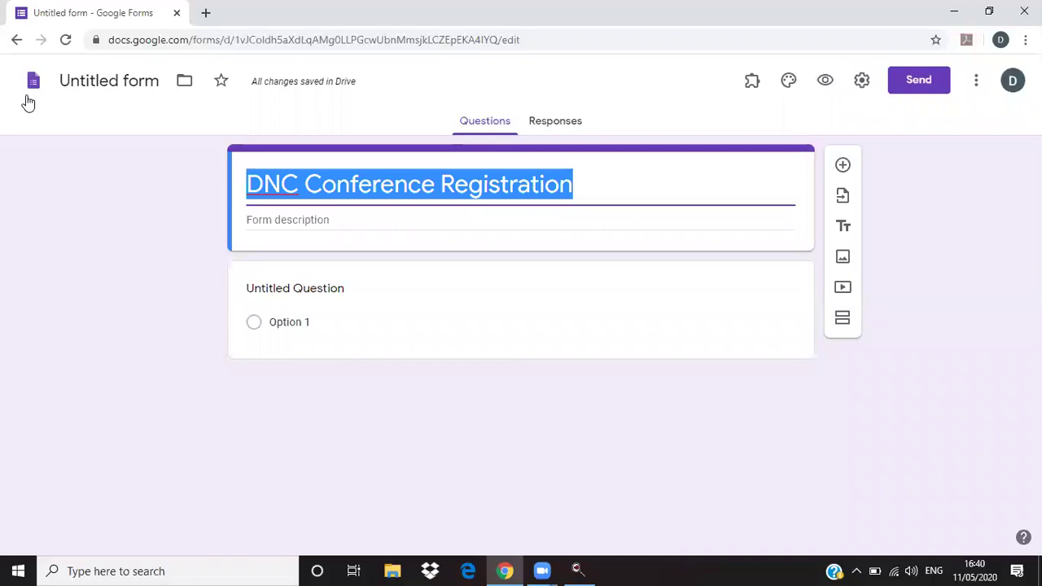
pyautogui.click(28, 188)
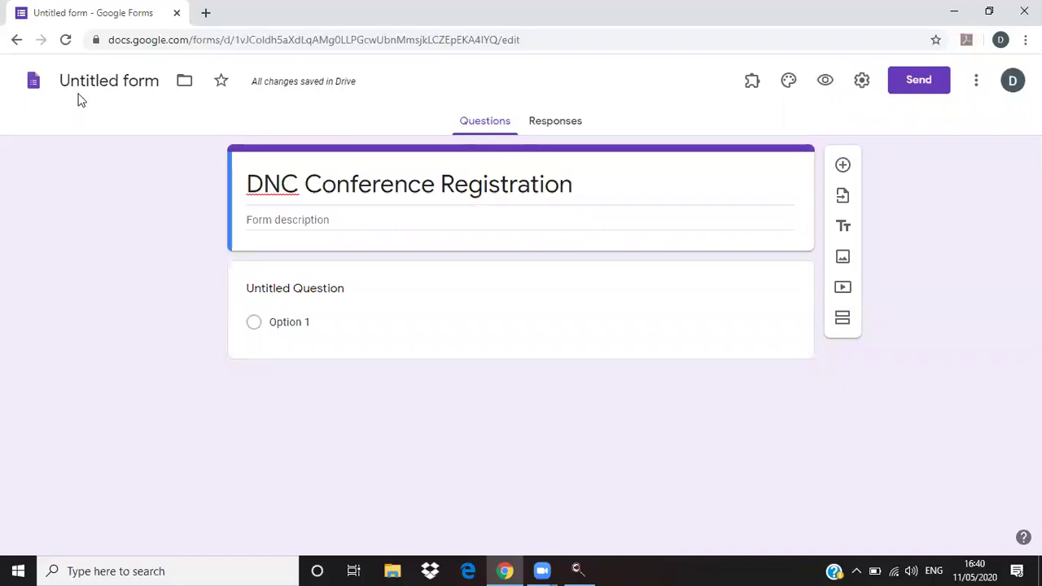
pyautogui.click(85, 81)
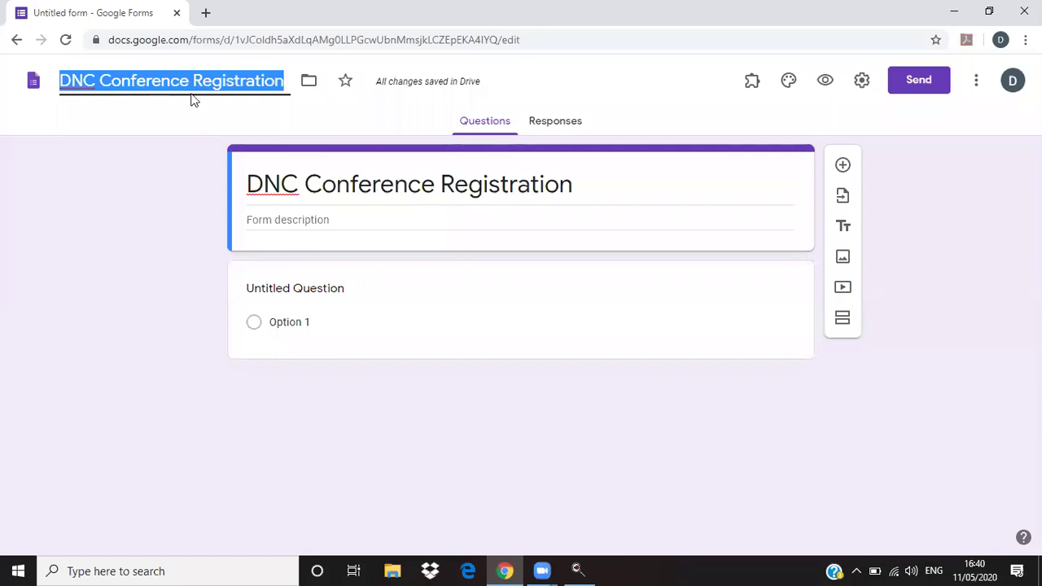
pyautogui.click(362, 265)
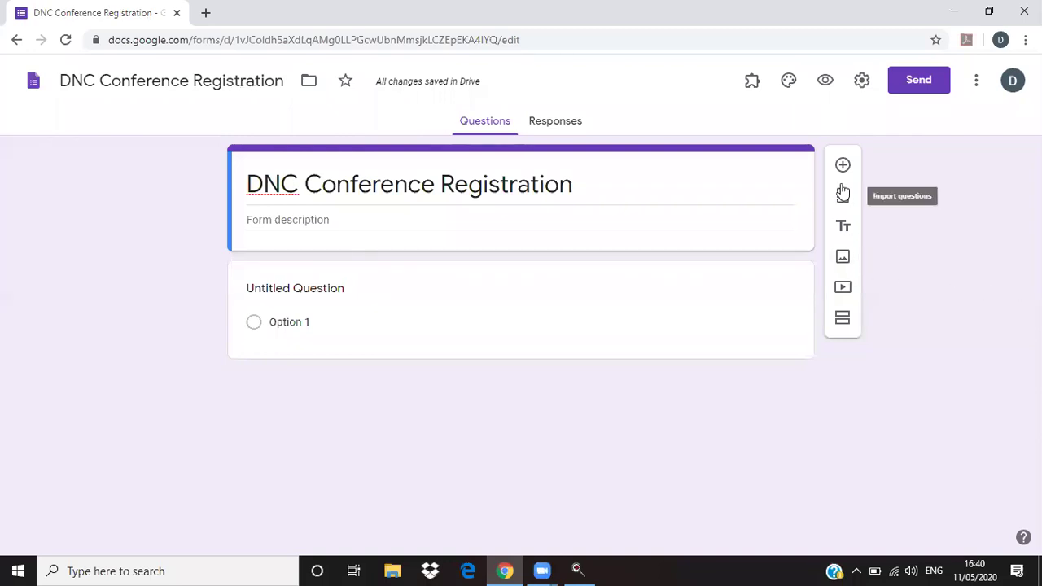
# - Upload the '1 for Beg' image from Downloads as a form image item
pyautogui.click(843, 257)
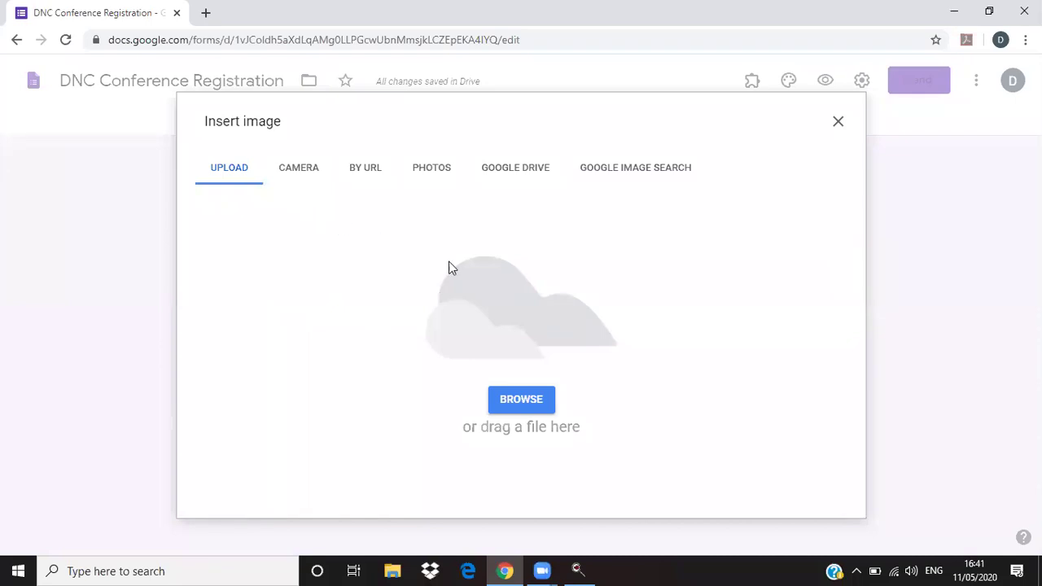
pyautogui.click(522, 403)
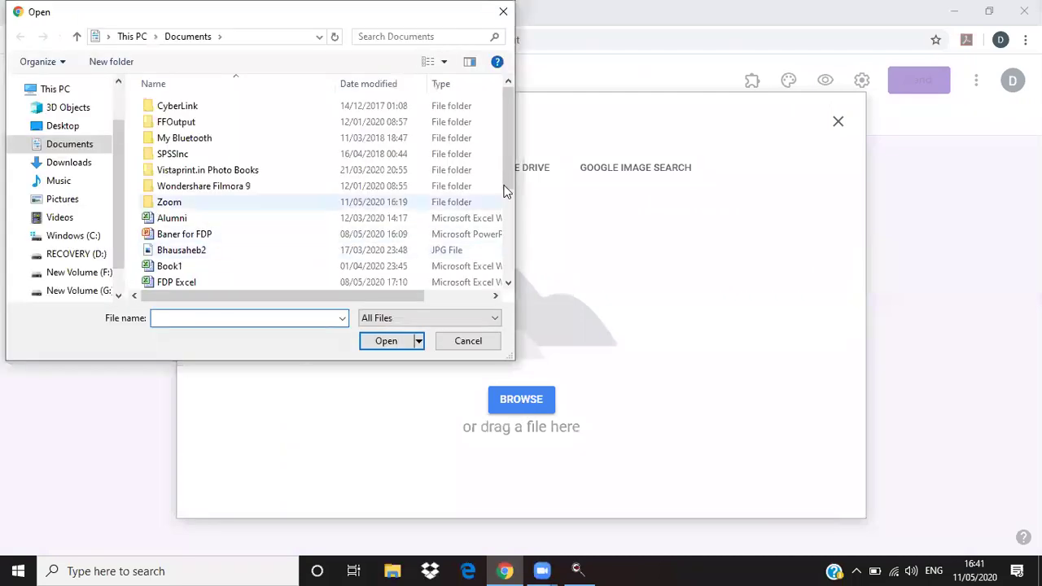
pyautogui.moveTo(507, 173)
pyautogui.mouseDown()
pyautogui.moveTo(509, 214)
pyautogui.moveTo(508, 163)
pyautogui.mouseUp()
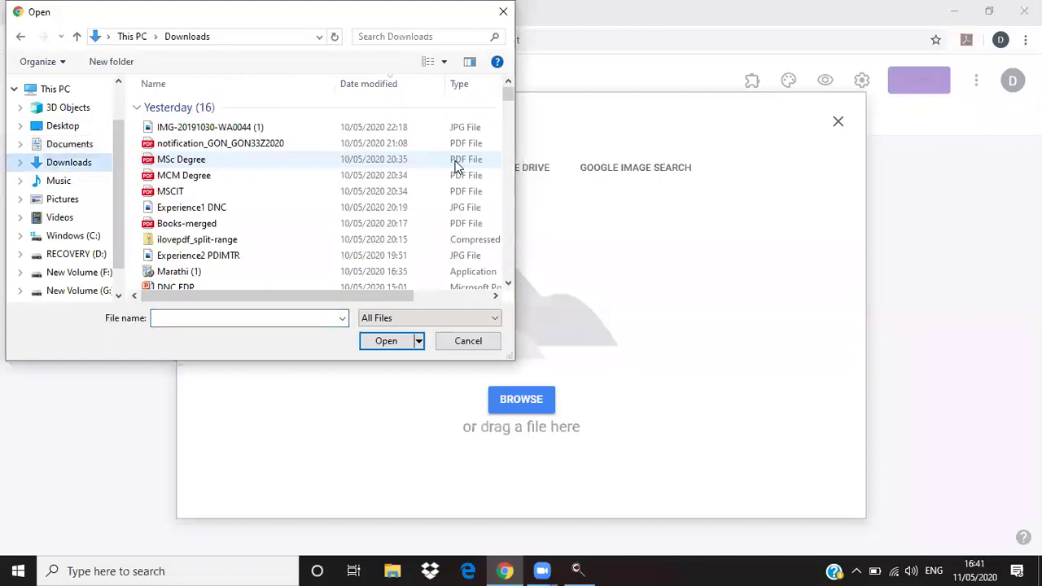
pyautogui.scroll(-1, 196, 277)
pyautogui.scroll(-4, 196, 279)
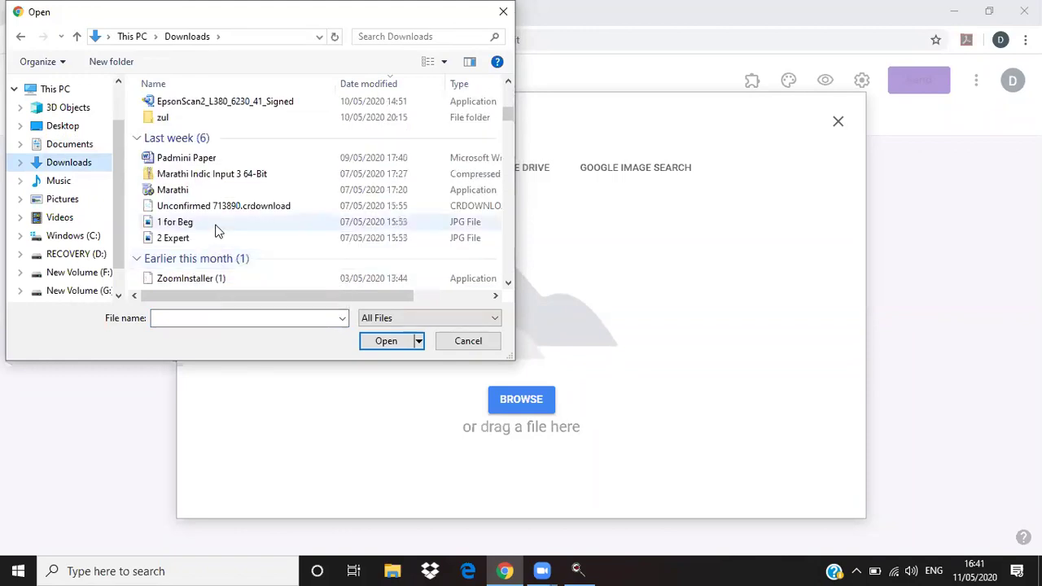
pyautogui.click(216, 224)
pyautogui.click(397, 346)
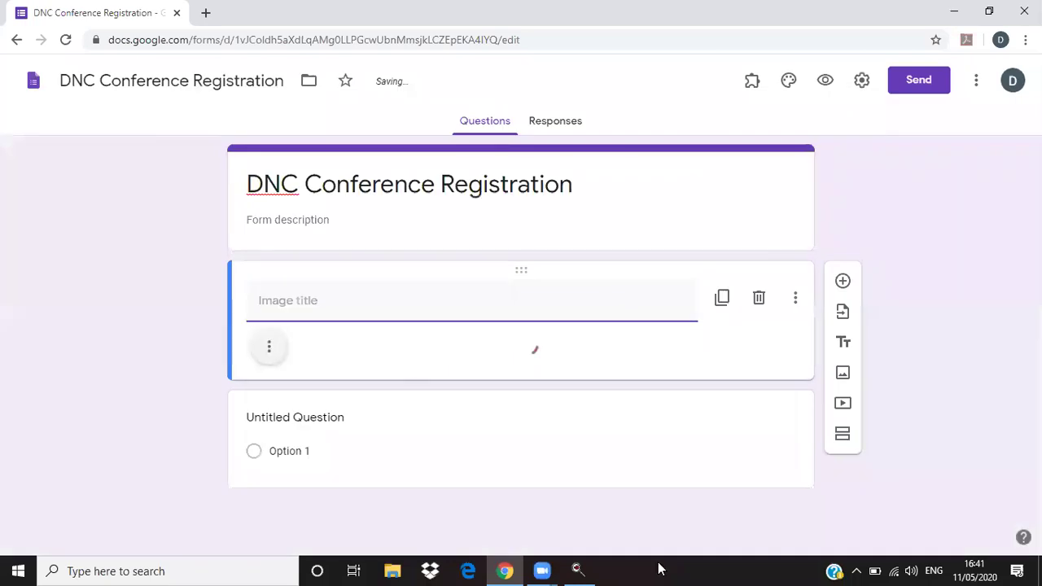
pyautogui.scroll(-3, 843, 431)
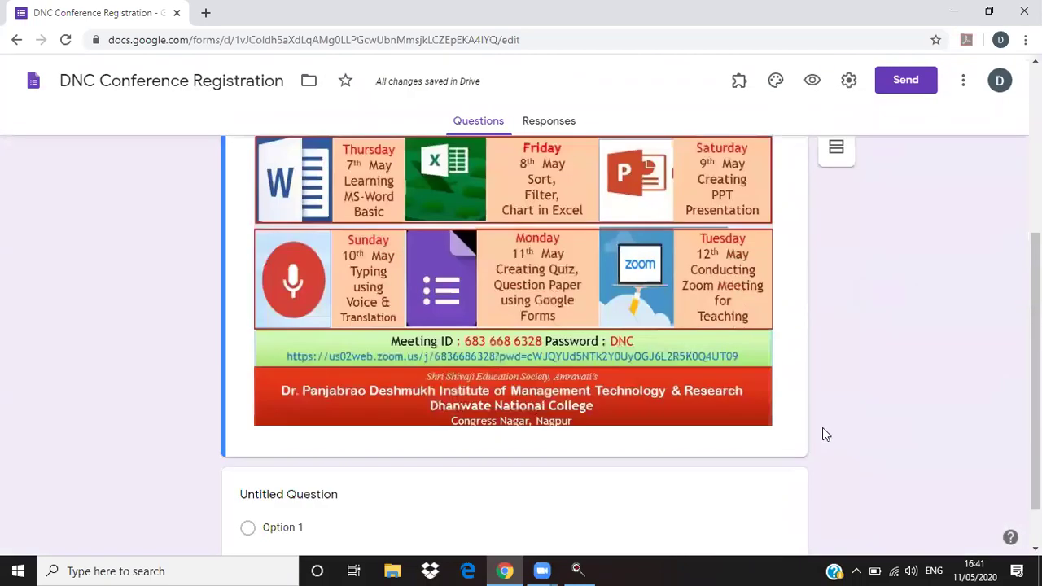
pyautogui.scroll(2, 814, 439)
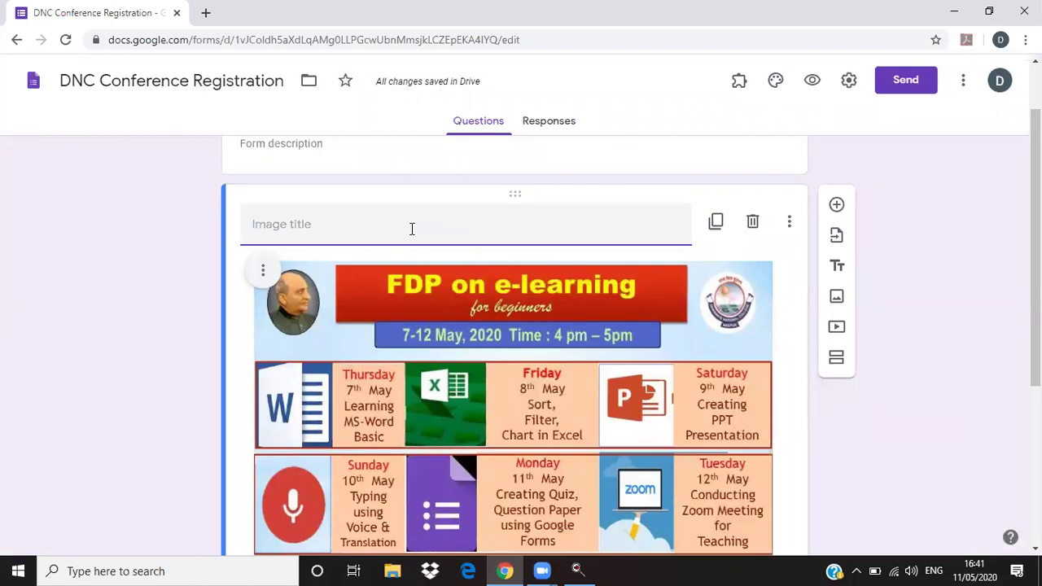
pyautogui.scroll(-1, 850, 430)
pyautogui.scroll(2, 847, 432)
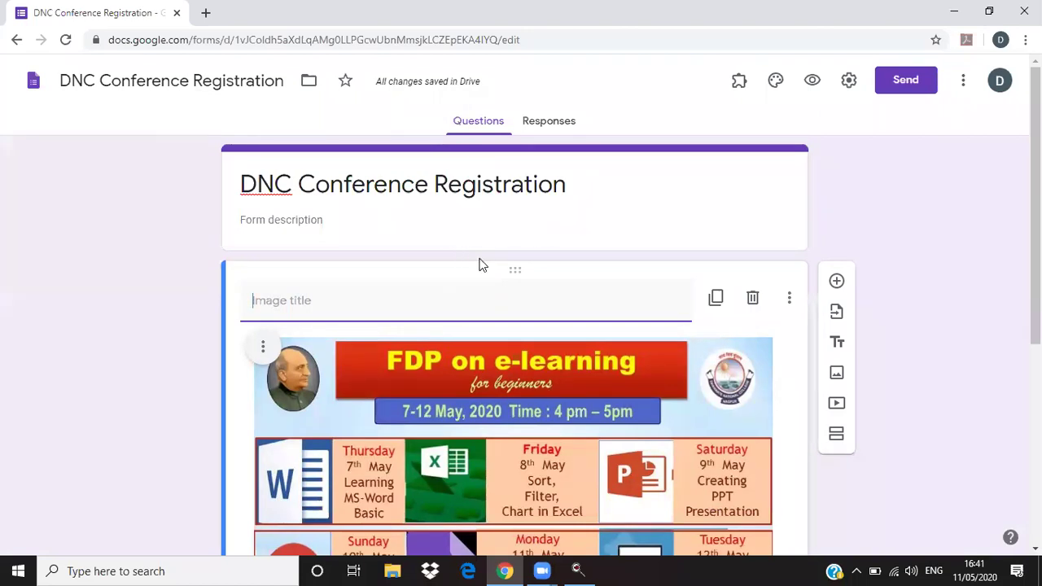
pyautogui.scroll(-1, 543, 424)
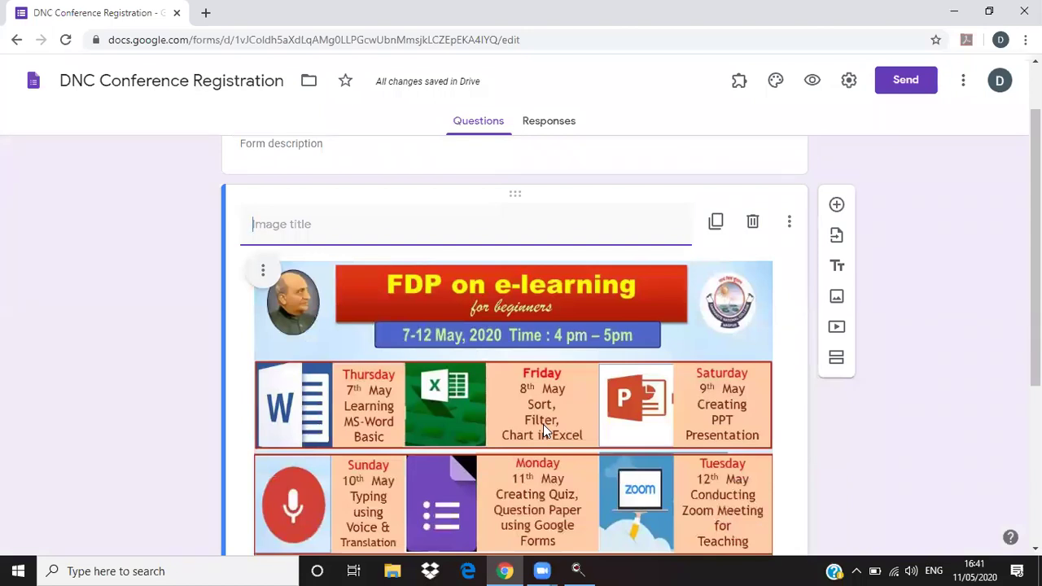
pyautogui.scroll(-2, 543, 424)
pyautogui.scroll(-1, 543, 424)
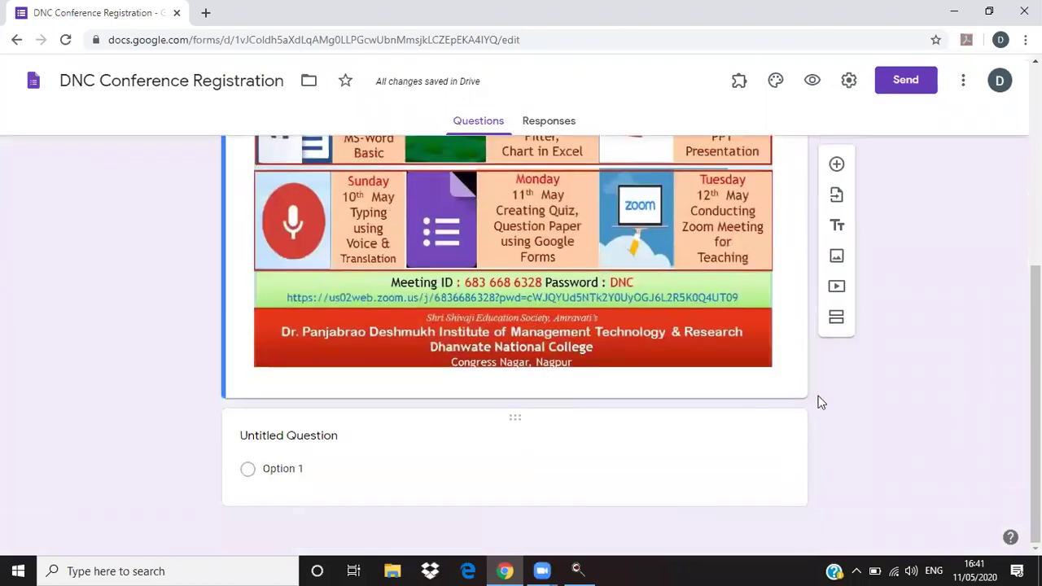
pyautogui.scroll(3, 845, 402)
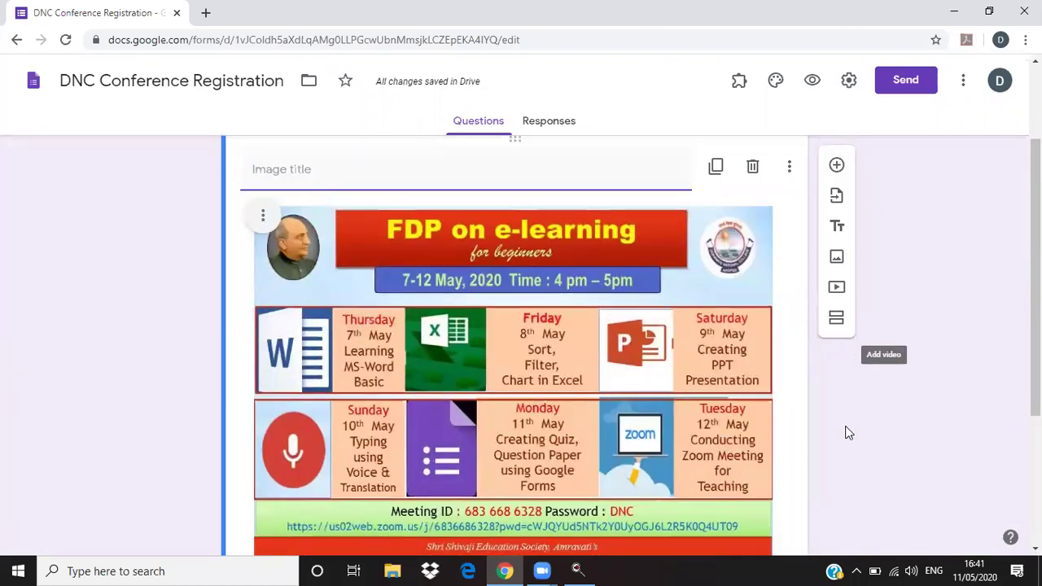
pyautogui.scroll(-3, 828, 453)
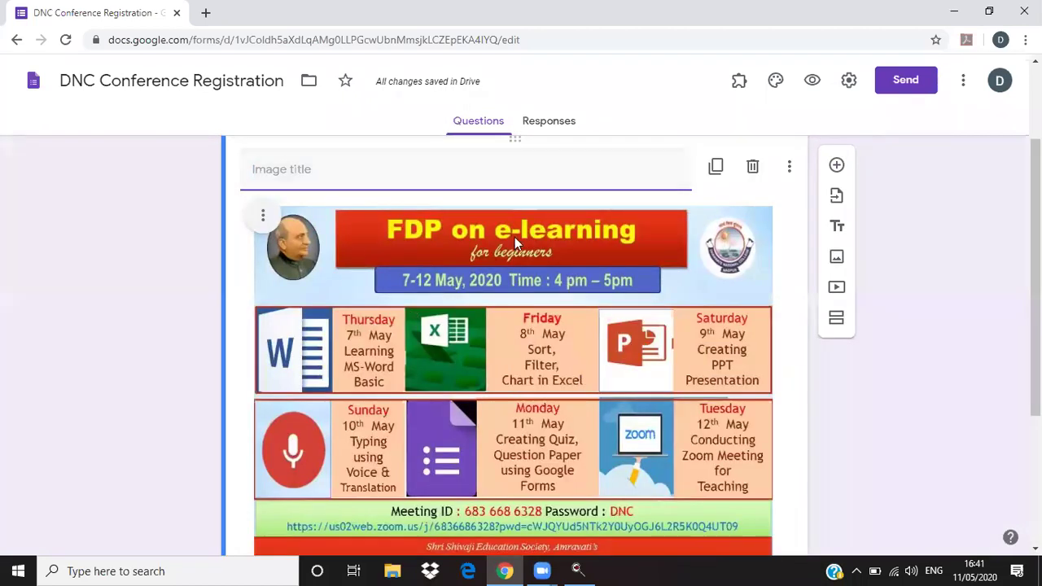
pyautogui.scroll(-2, 354, 494)
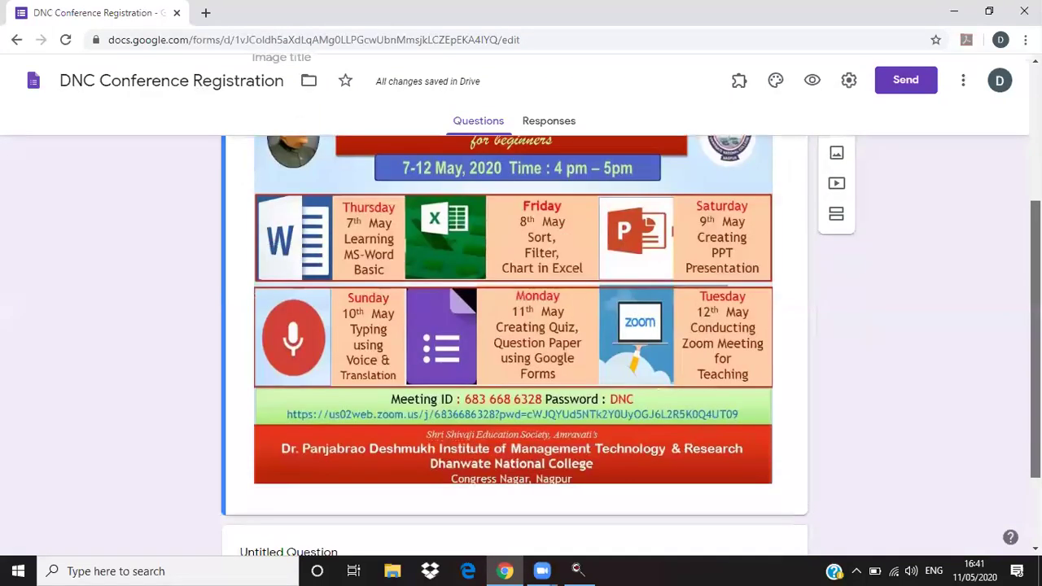
pyautogui.scroll(-1, 354, 494)
# - Title the untitled question 'Name' and set its type to Short answer
pyautogui.click(275, 437)
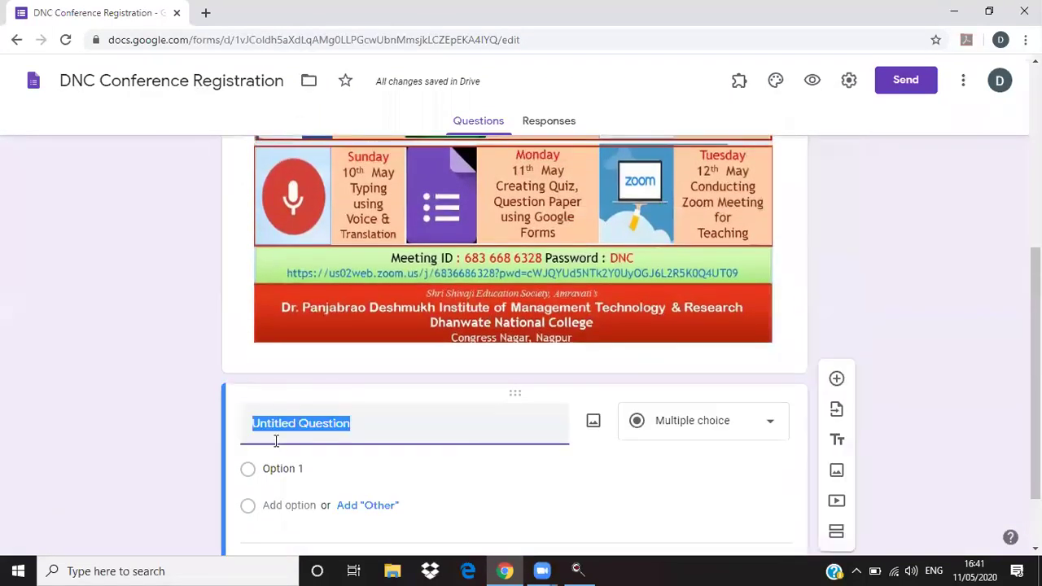
pyautogui.write('Name')
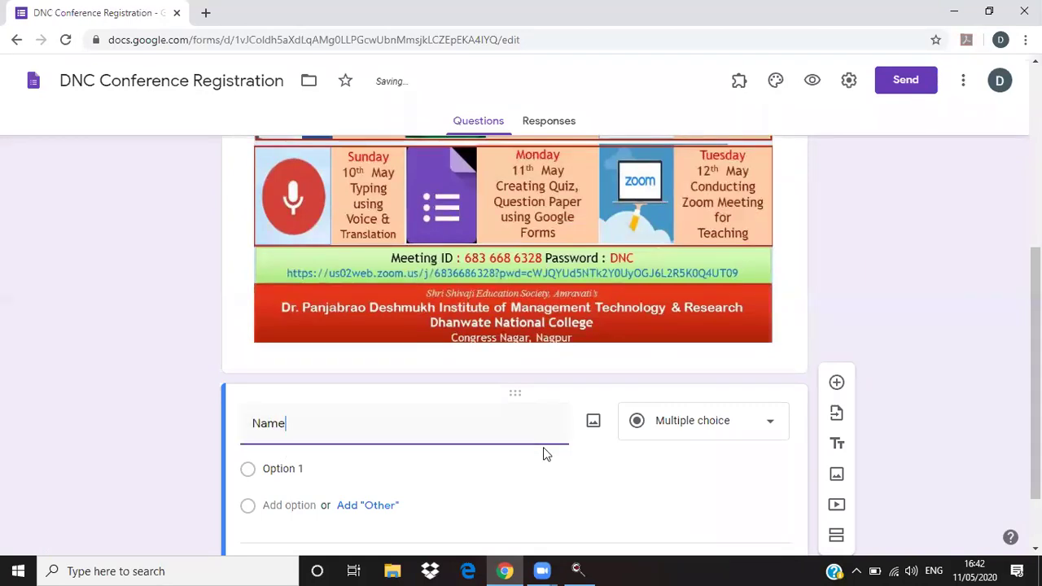
pyautogui.press('Tab')
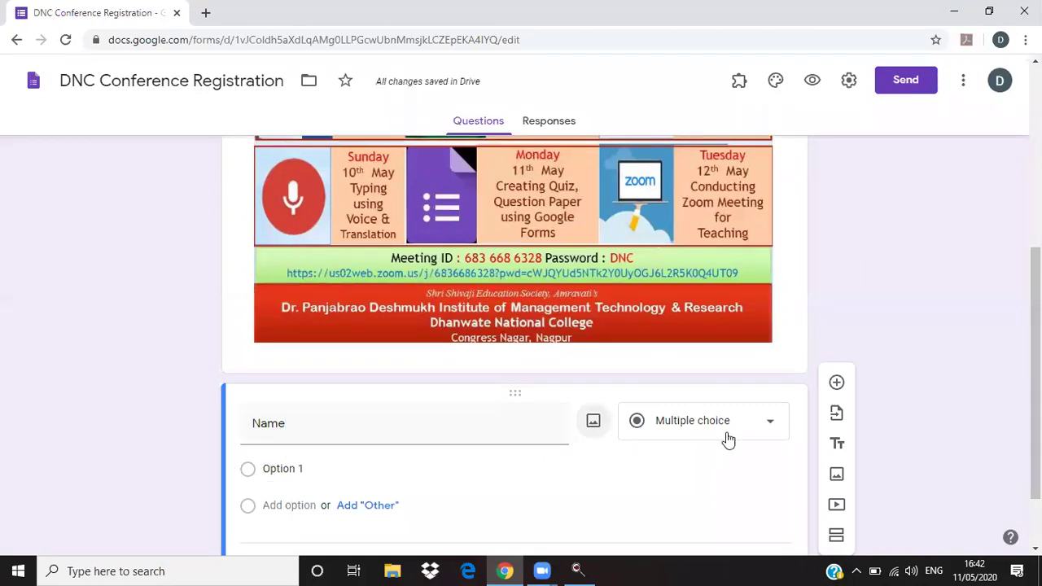
pyautogui.click(740, 433)
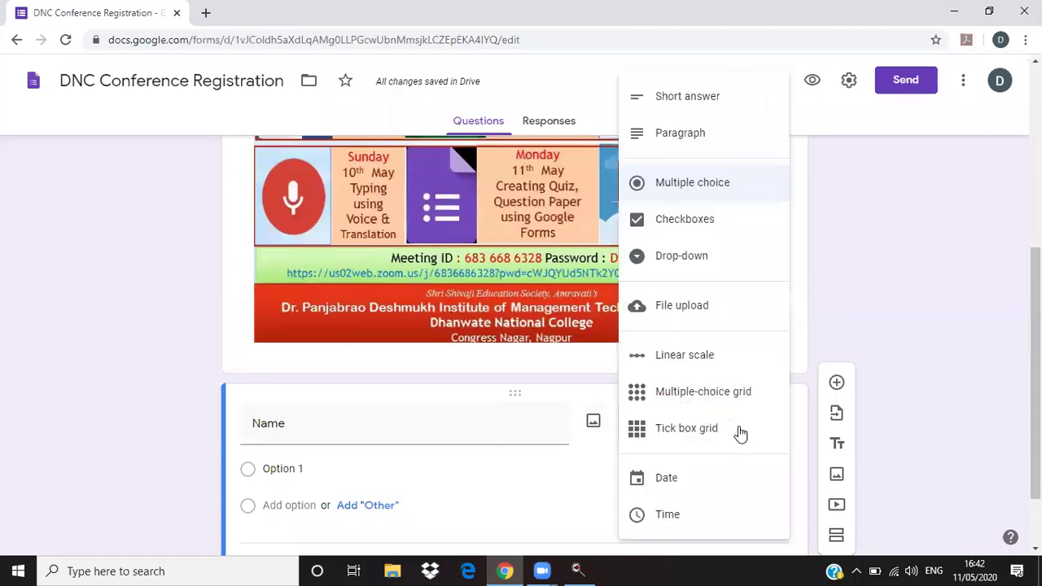
pyautogui.click(488, 423)
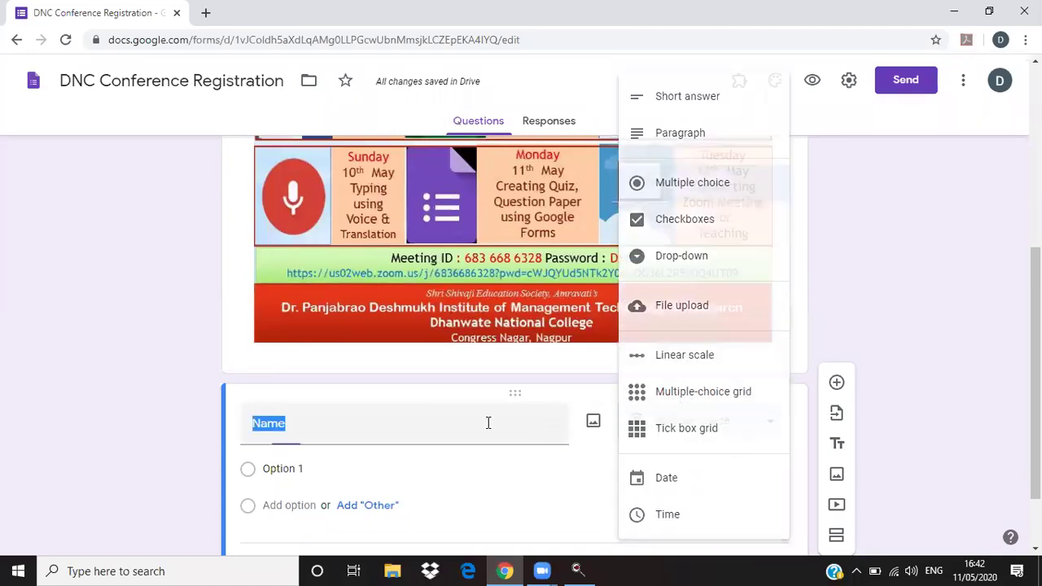
pyautogui.click(704, 431)
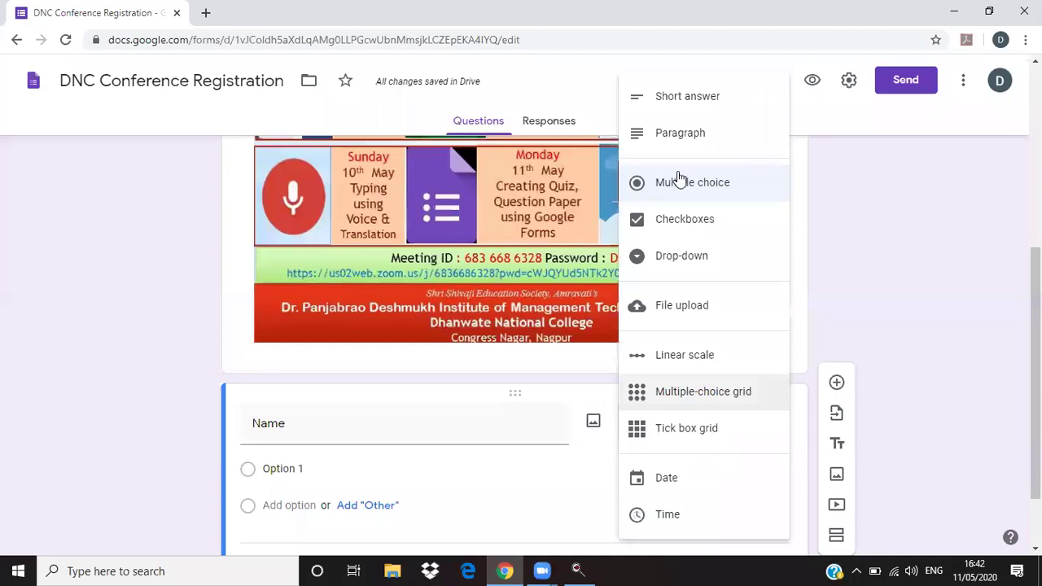
pyautogui.click(674, 104)
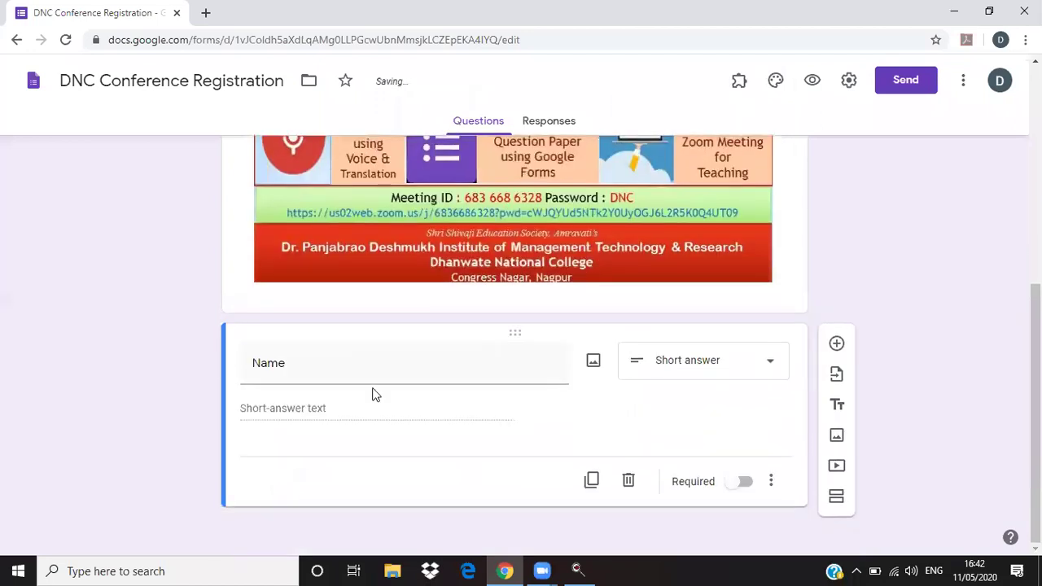
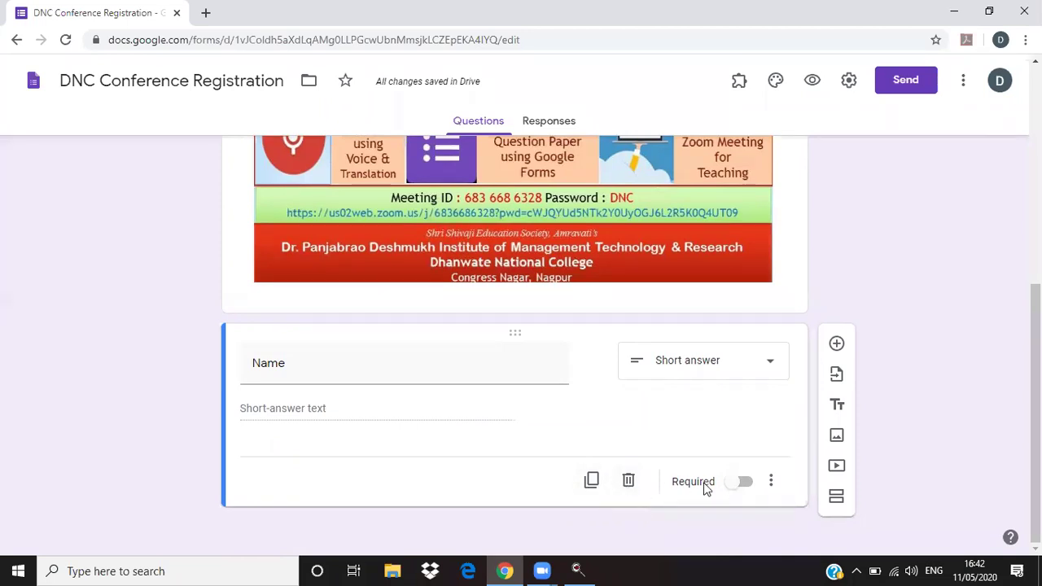
# - Make Name required and add a College/Institution short-answer question
pyautogui.click(746, 487)
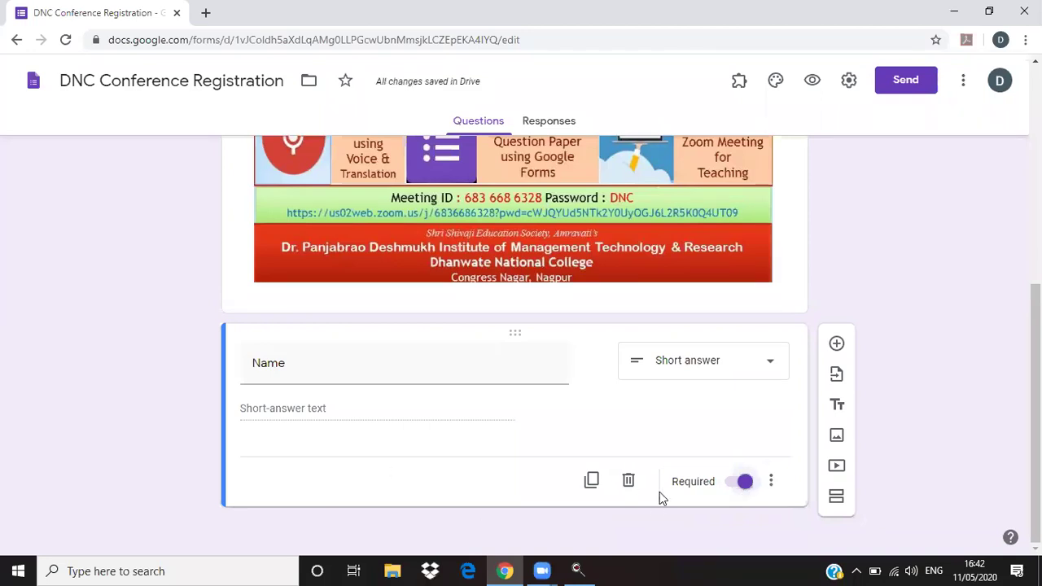
pyautogui.click(837, 346)
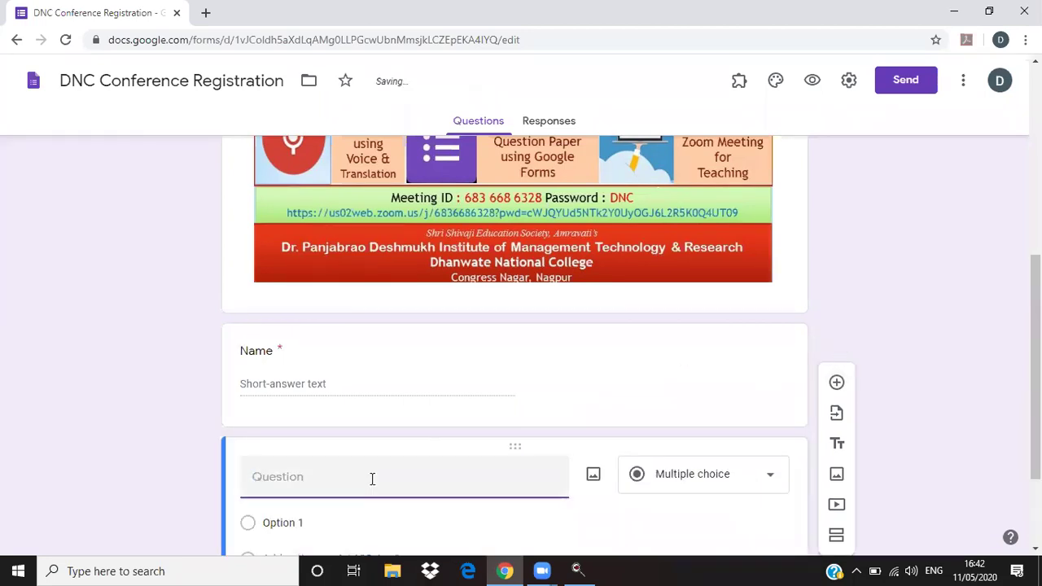
pyautogui.write('Cl')
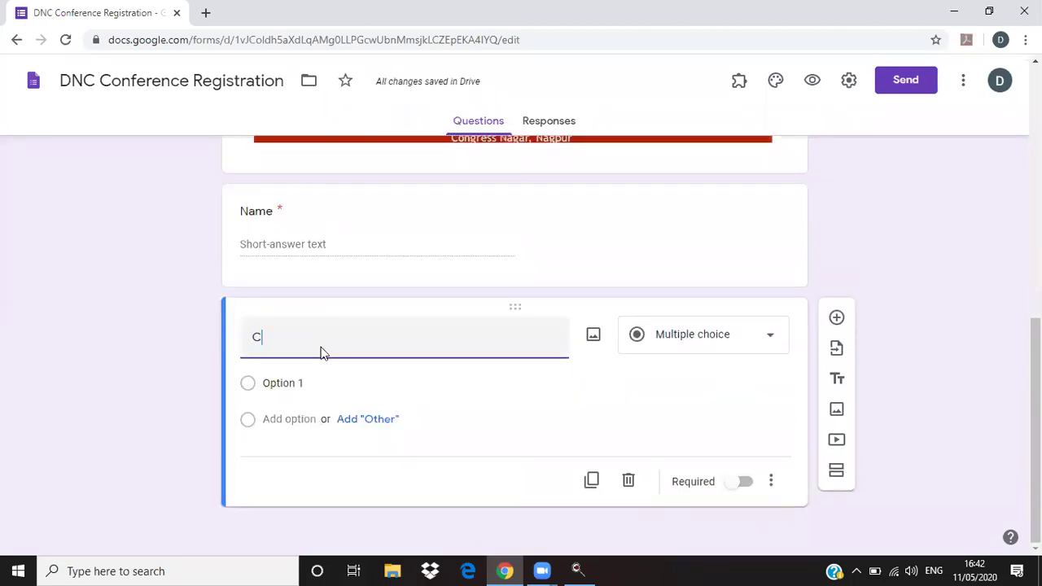
pyautogui.write('llege/Institution')
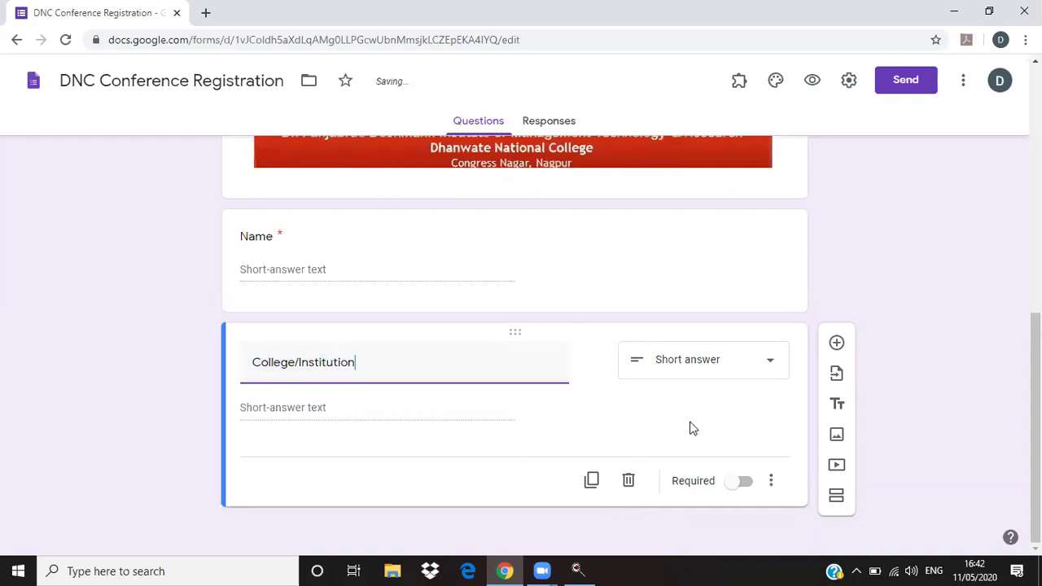
# - Add a required short-answer Email question below College/Institution
pyautogui.click(837, 345)
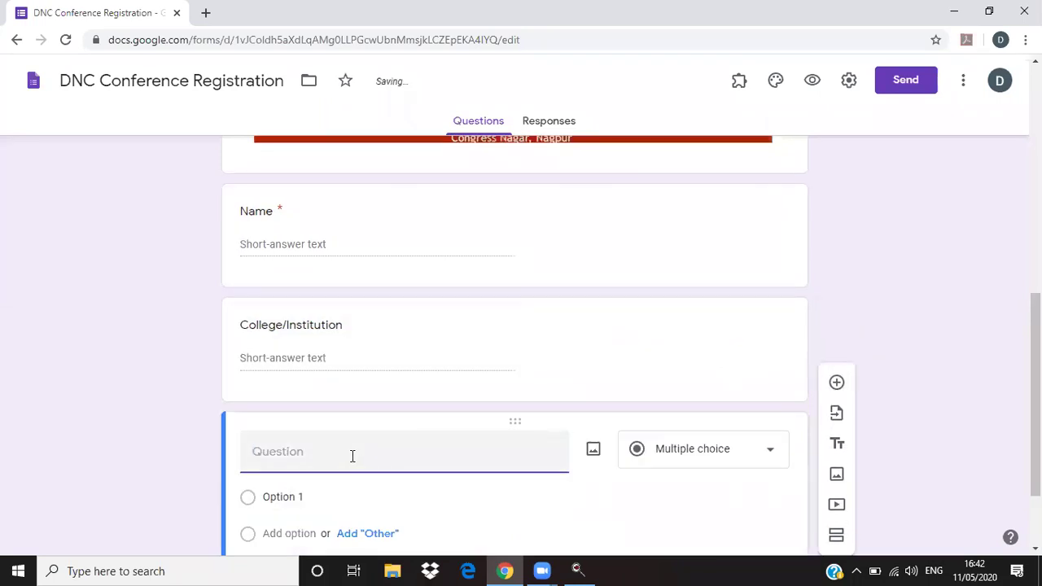
pyautogui.write('Email')
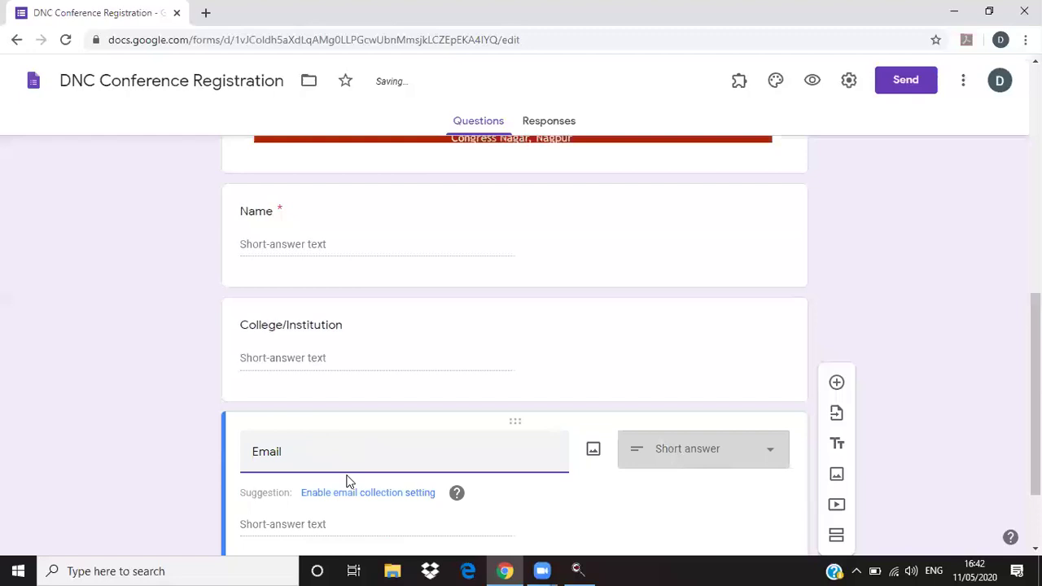
pyautogui.click(707, 465)
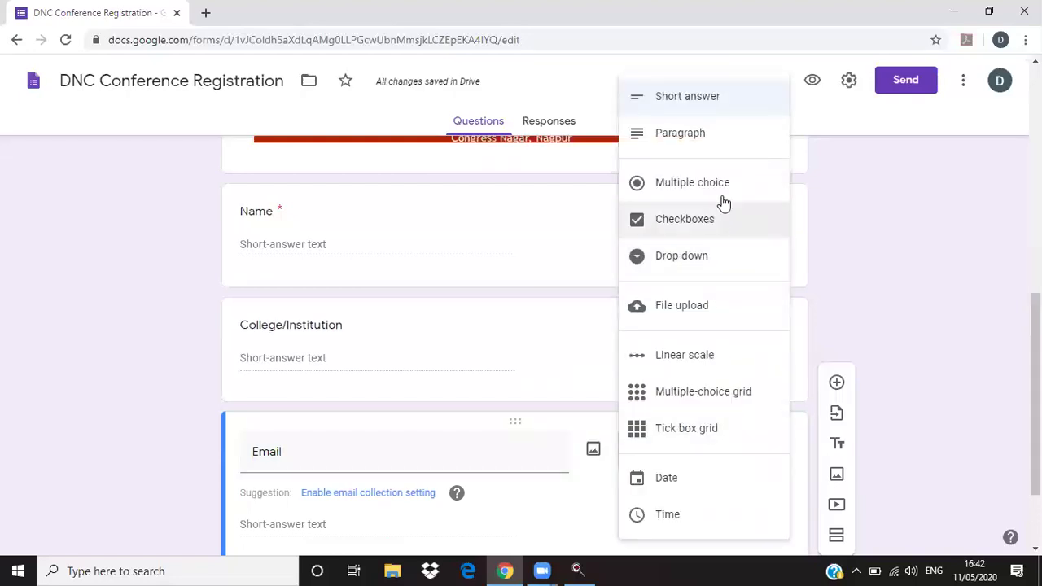
pyautogui.click(693, 106)
pyautogui.scroll(-2, 446, 501)
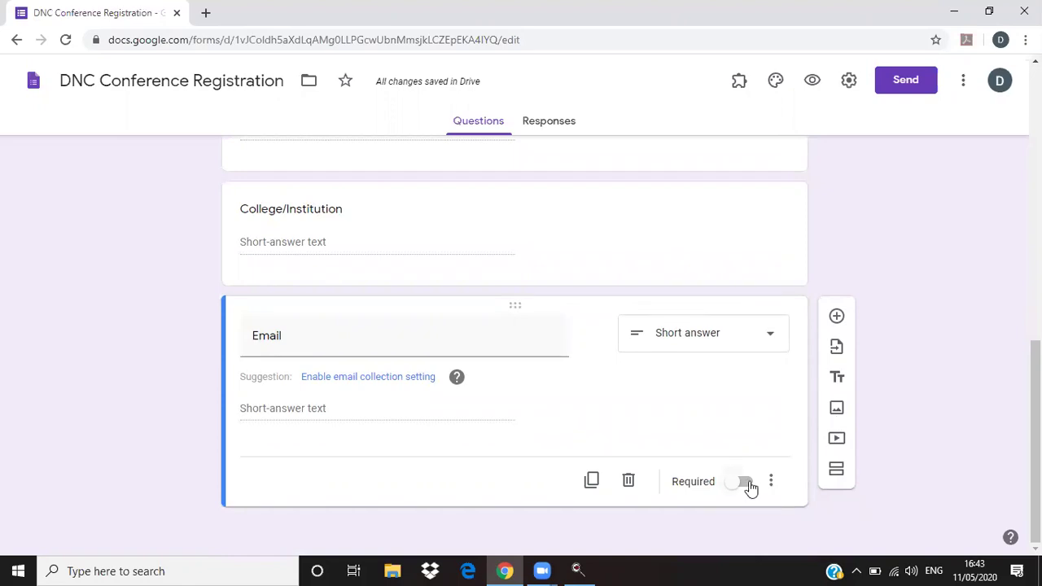
pyautogui.click(749, 487)
# - Add a Mobile Number short-answer question and a Paper Publication question
pyautogui.click(837, 318)
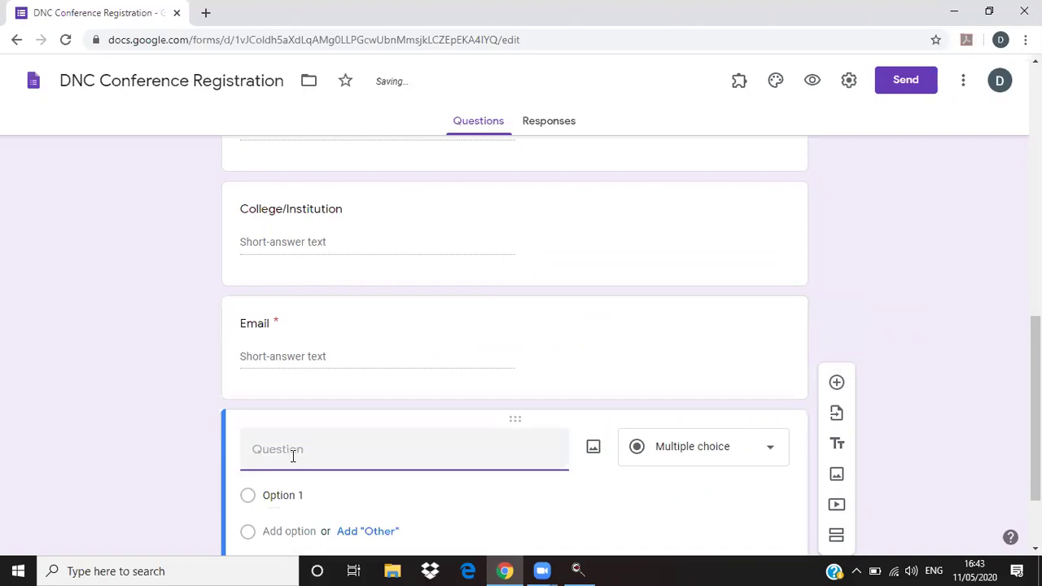
pyautogui.write('Mobile Number')
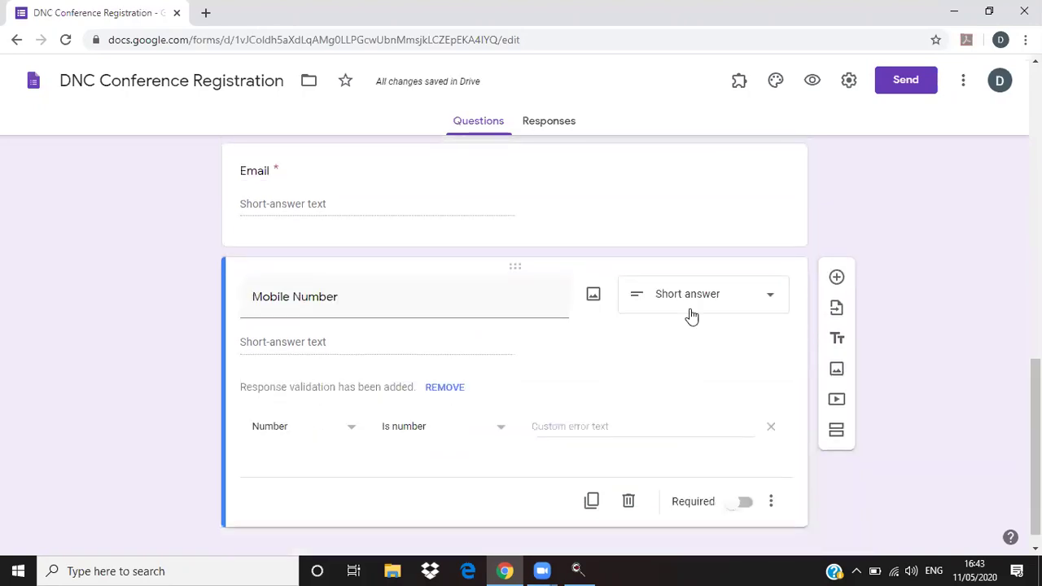
pyautogui.click(837, 277)
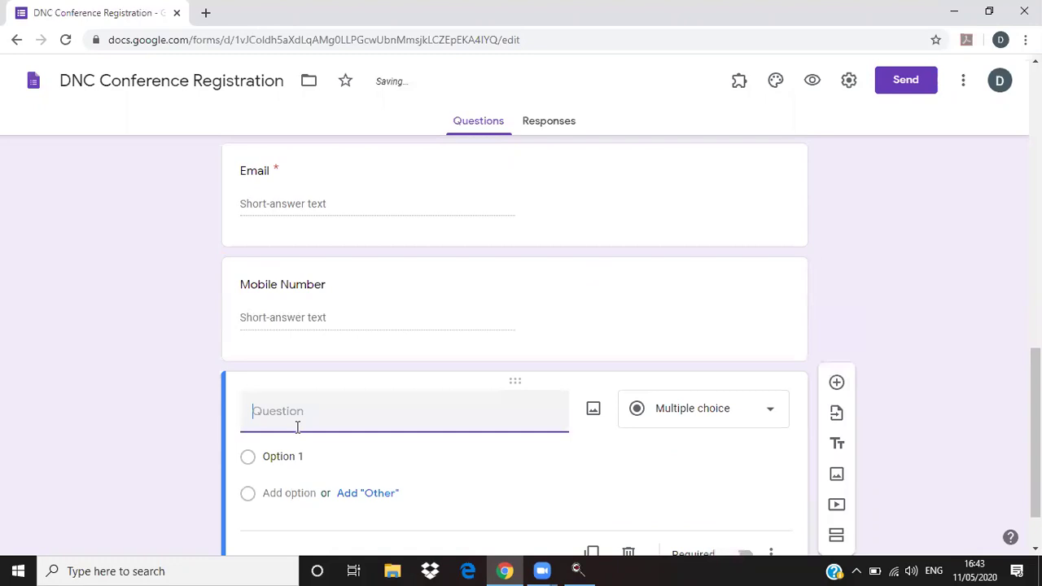
pyautogui.write('Paper Publ')
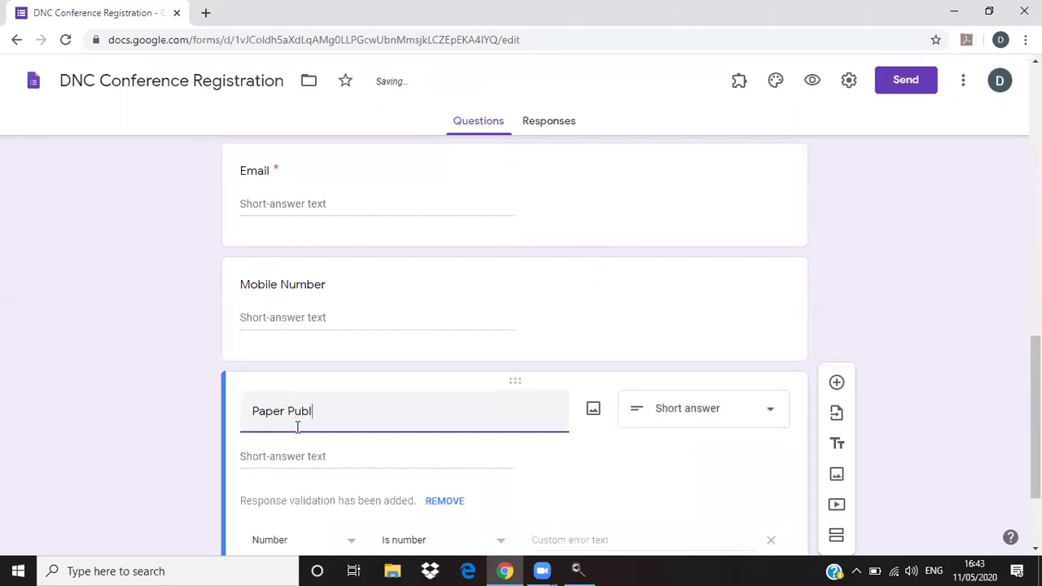
pyautogui.write('ication')
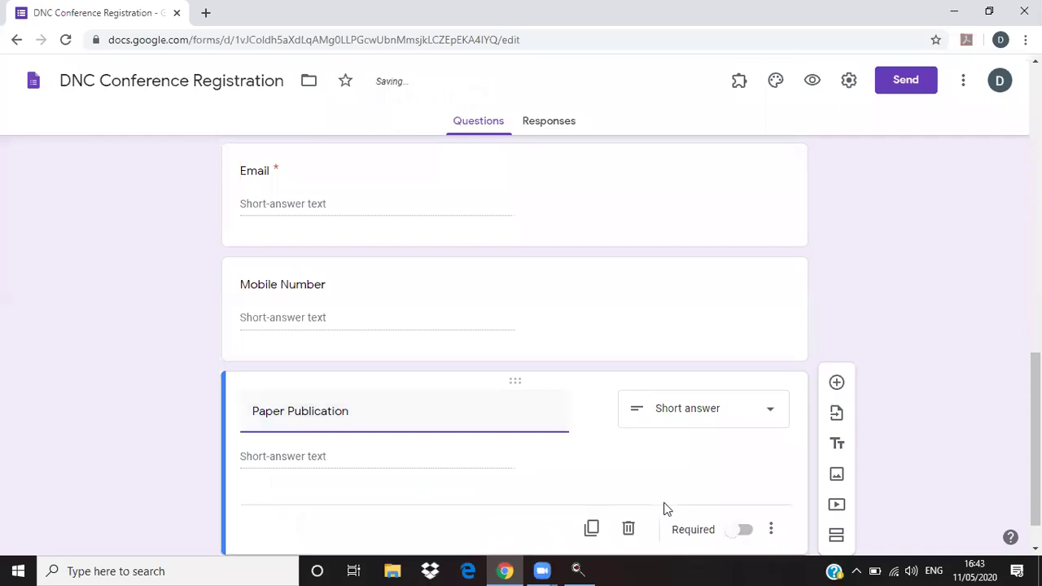
# - Make Paper Publication multiple choice with Yes and No options
pyautogui.click(711, 425)
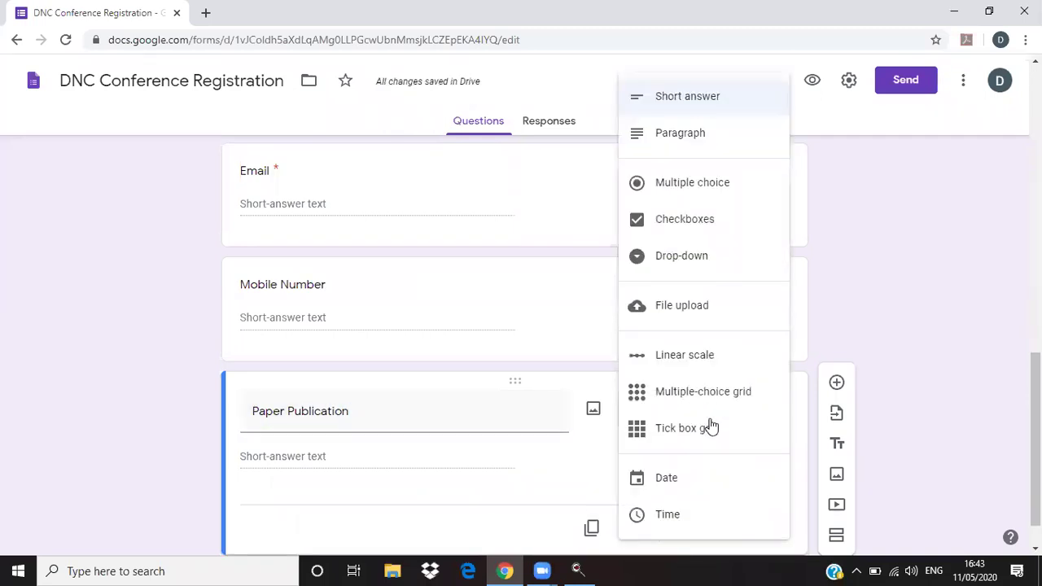
pyautogui.click(691, 186)
pyautogui.click(299, 461)
pyautogui.write('Yes')
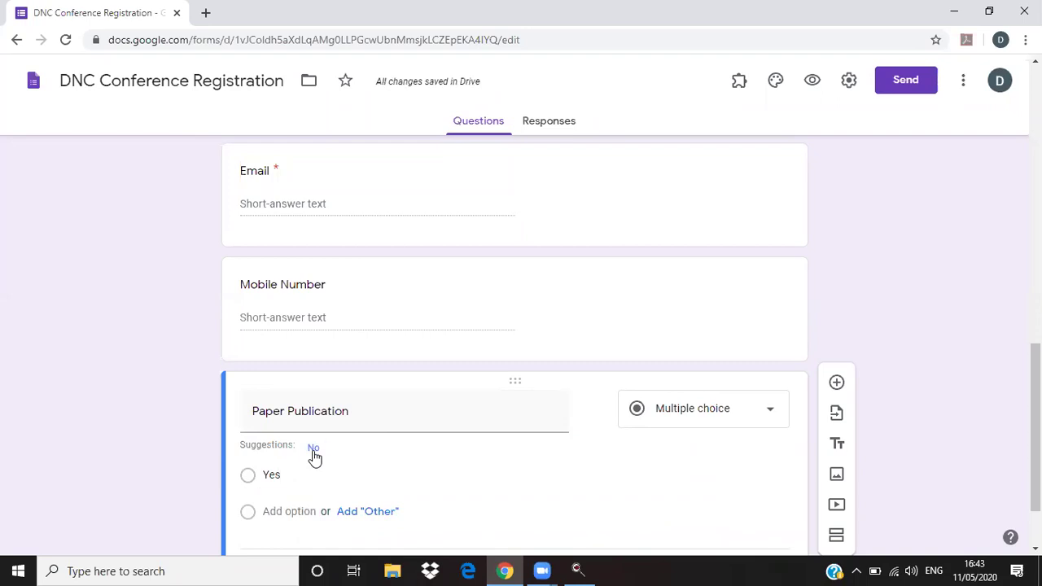
pyautogui.click(313, 449)
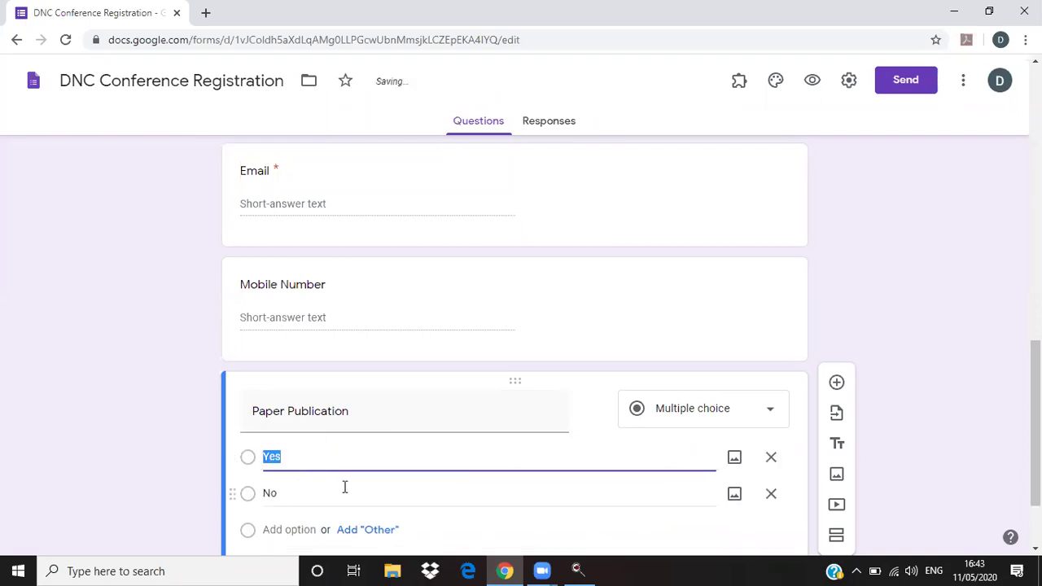
pyautogui.scroll(-1, 895, 439)
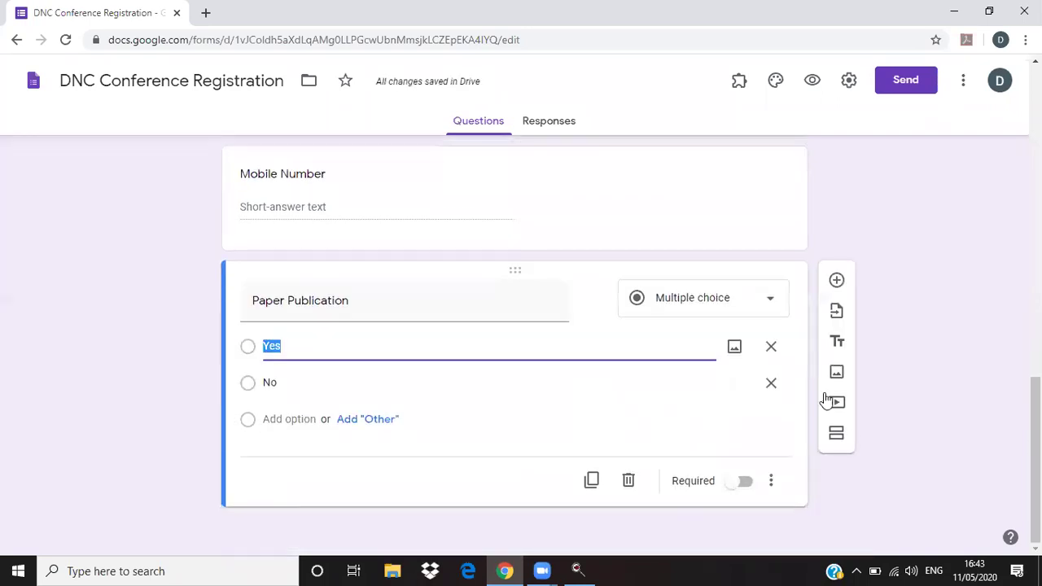
# - Add a checkboxes question titled 'Number of Authors'
pyautogui.click(837, 280)
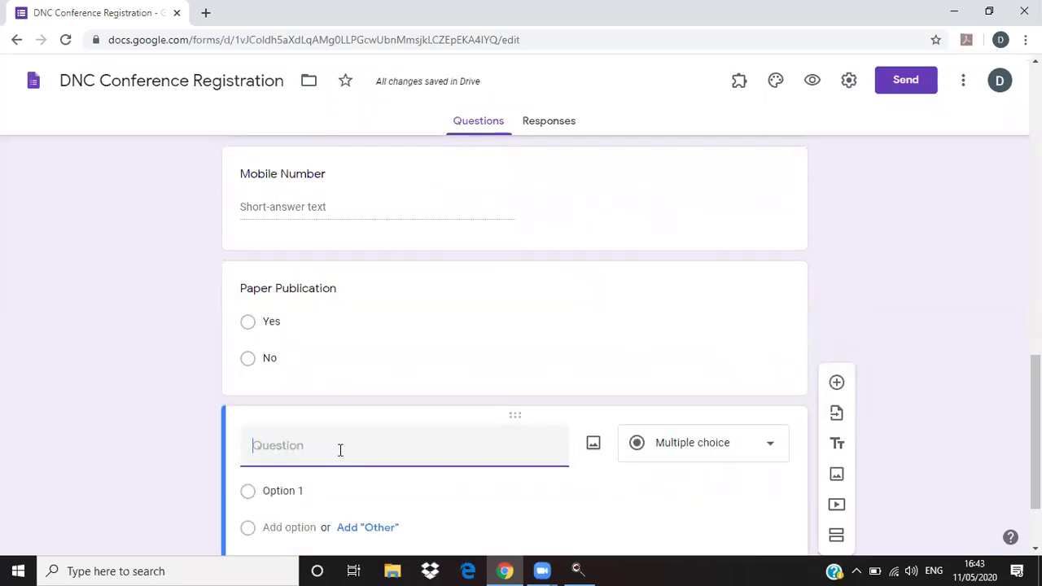
pyautogui.write('Number of Au')
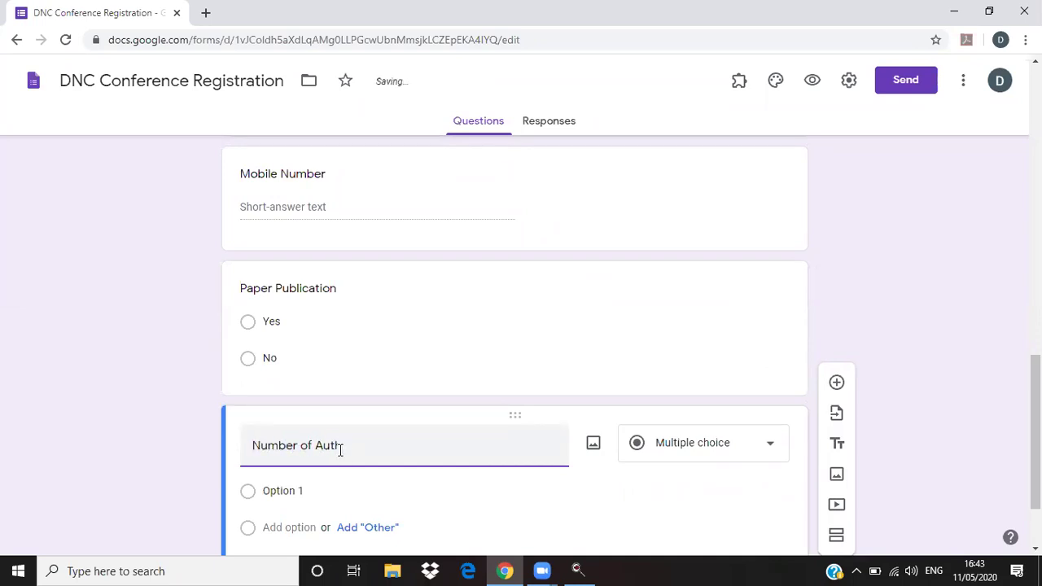
pyautogui.write('th')
pyautogui.press('BackSpace')
pyautogui.press('BackSpace')
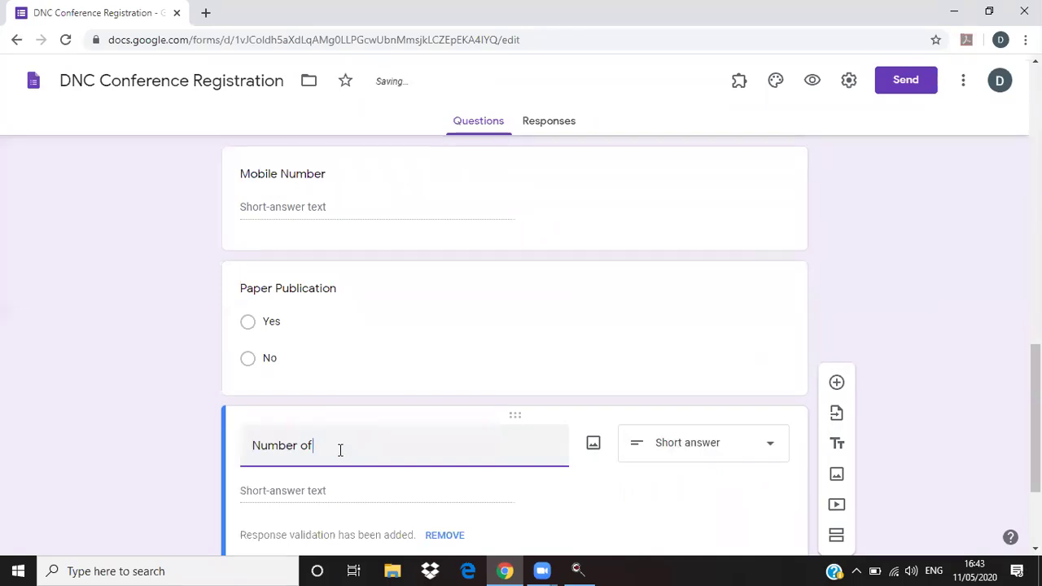
pyautogui.write('mber of Authoer')
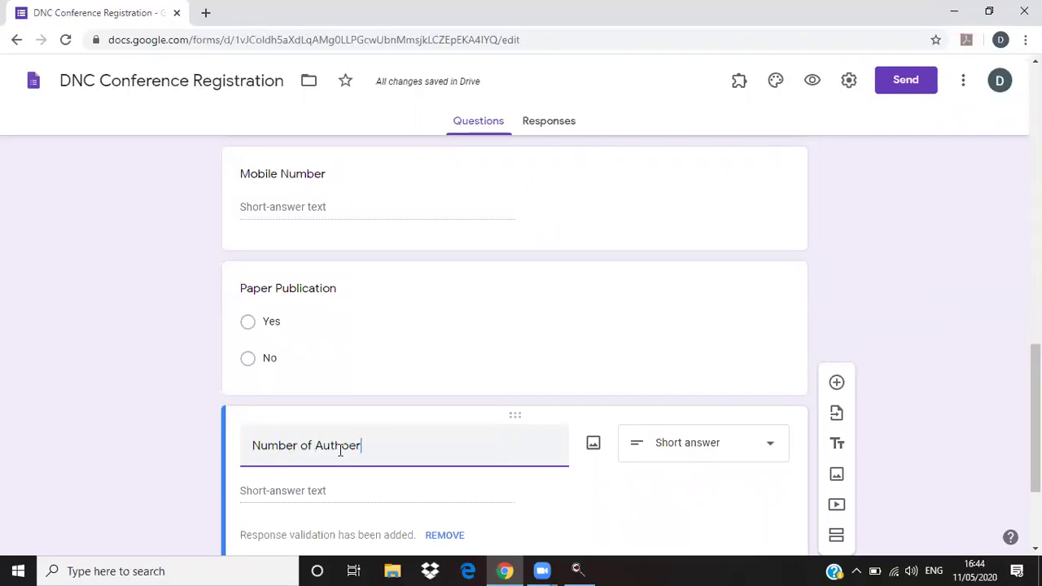
pyautogui.press('BackSpace')
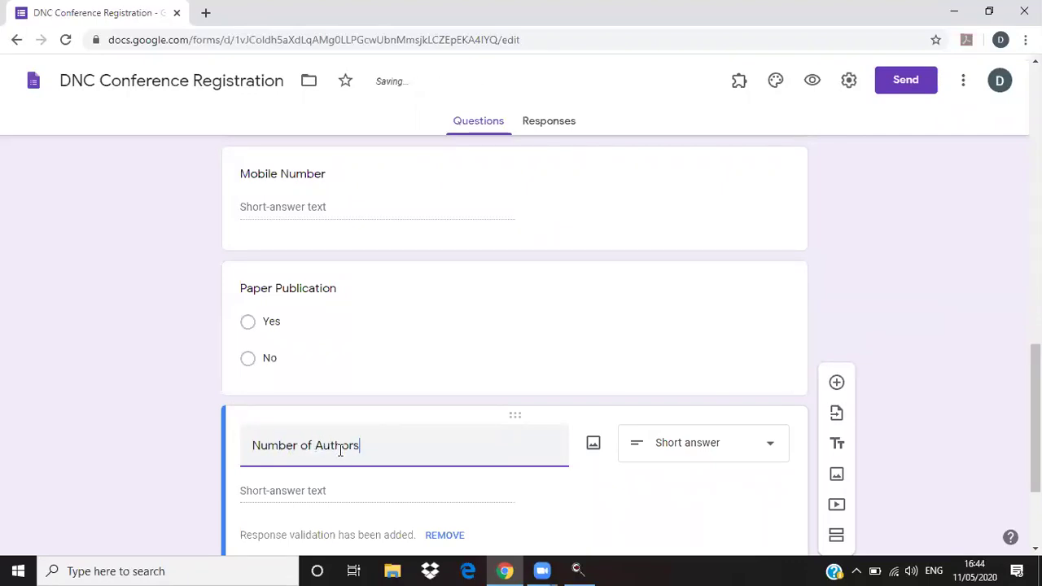
pyautogui.click(725, 454)
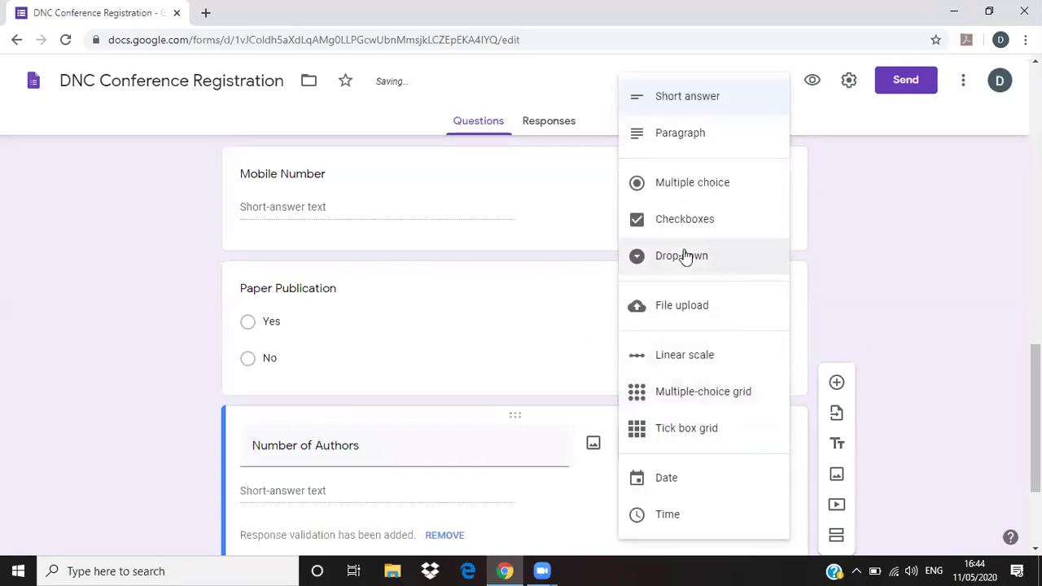
pyautogui.click(676, 222)
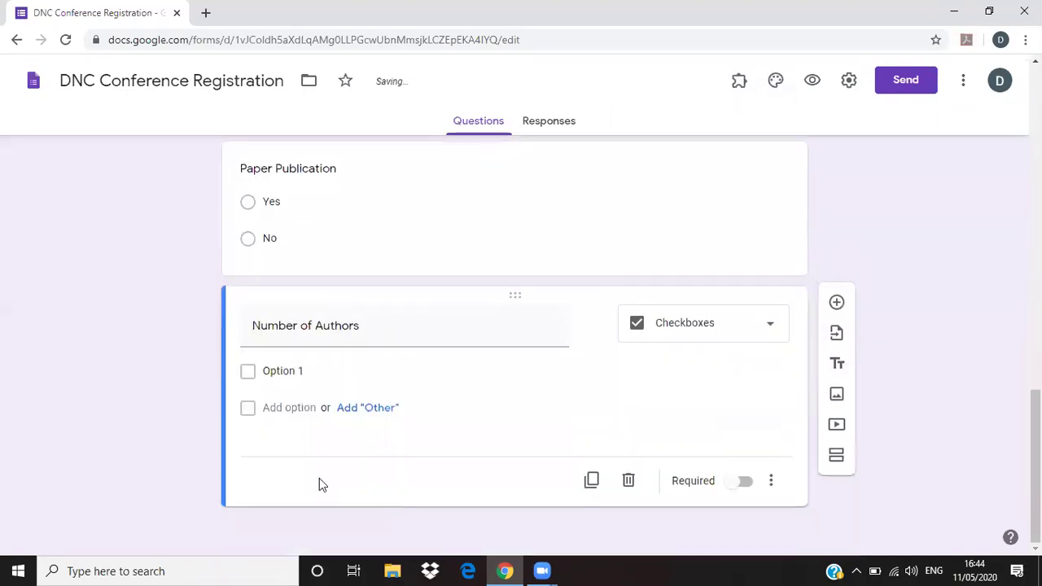
# - Enter the answer choices One, Two and Three
pyautogui.click(289, 372)
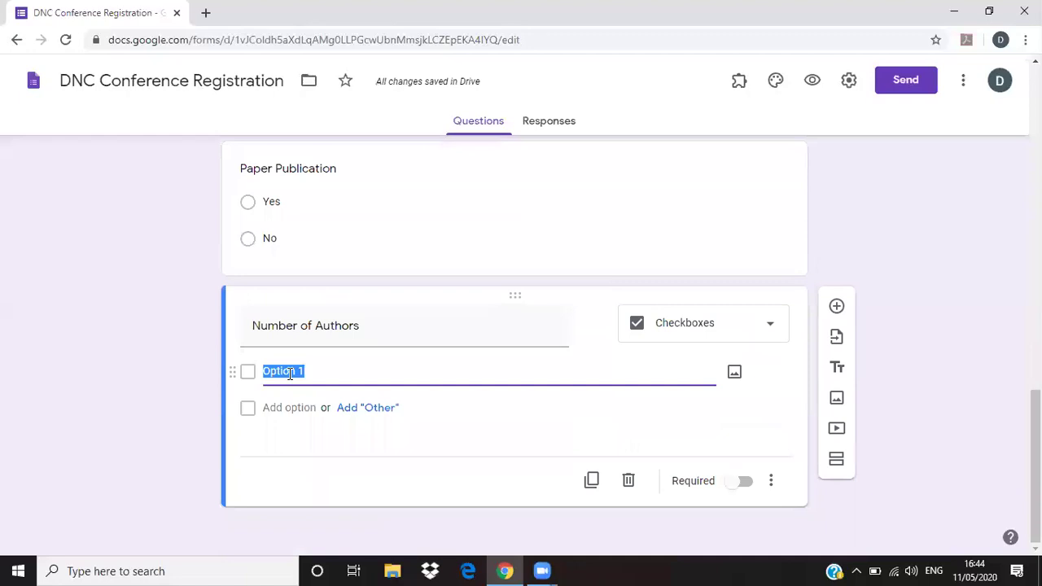
pyautogui.write('S')
pyautogui.write('ne')
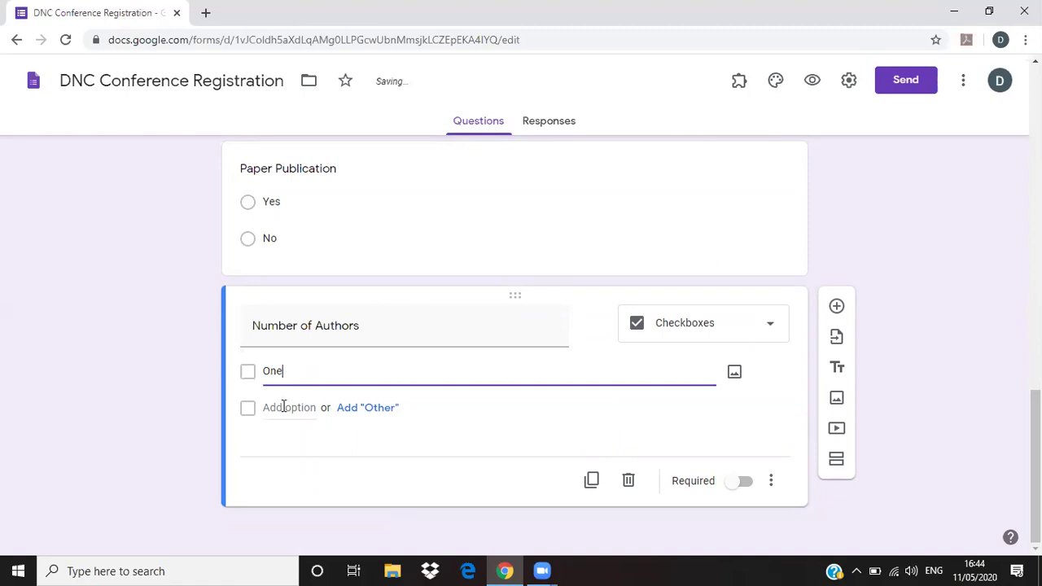
pyautogui.click(285, 407)
pyautogui.write('Two')
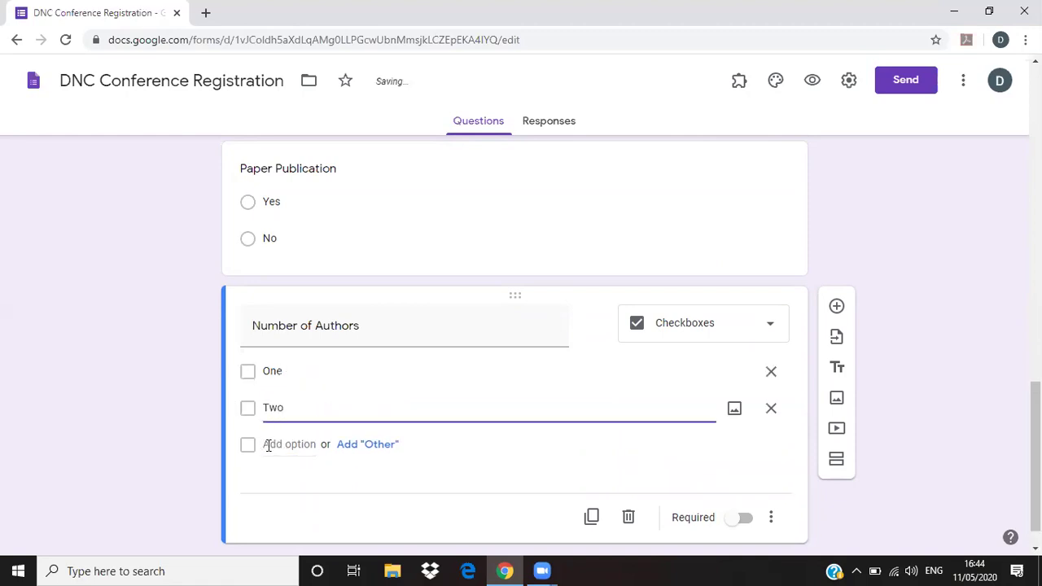
pyautogui.click(267, 445)
pyautogui.write('Tree')
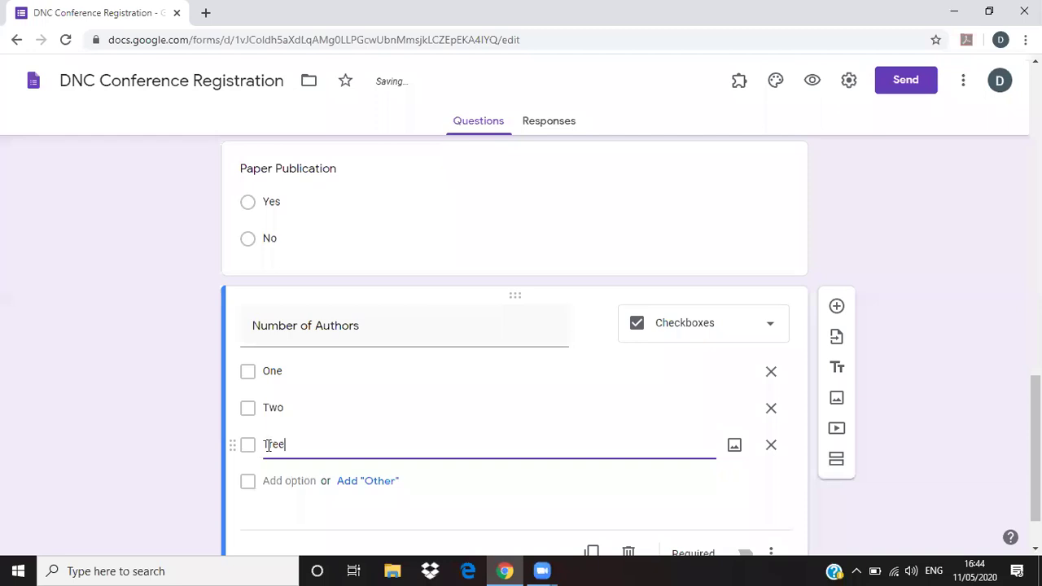
pyautogui.write('re')
pyautogui.scroll(-1, 952, 464)
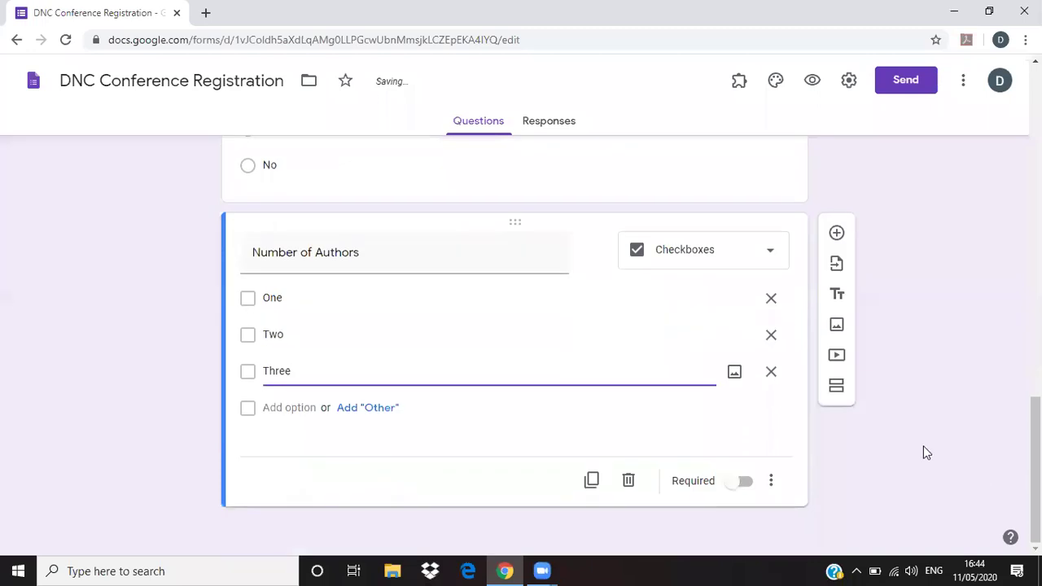
# - Add a blank question, then revisit the Paper Publication and Number of Authors questions
pyautogui.click(837, 234)
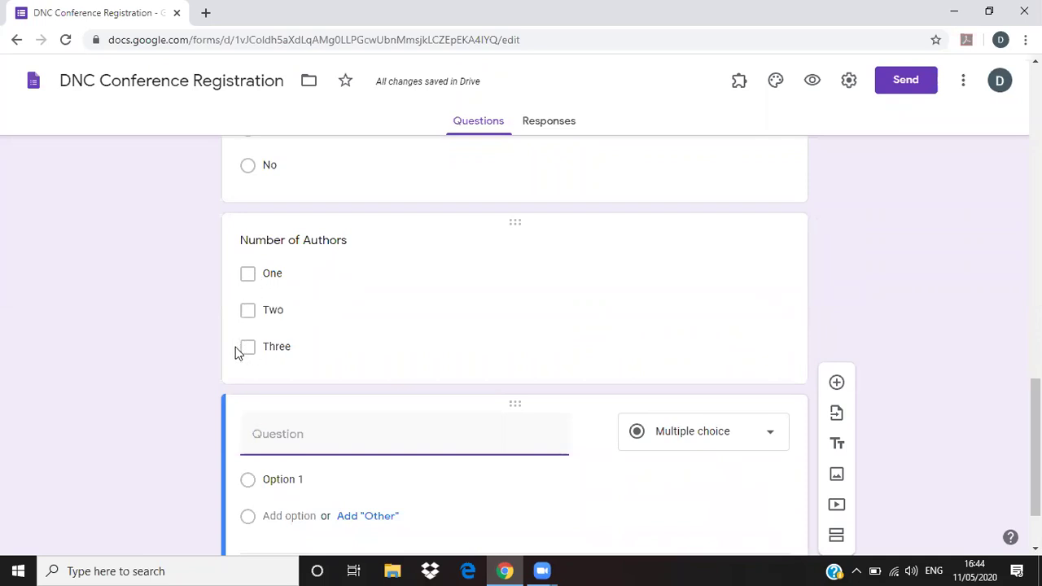
pyautogui.scroll(-1, 282, 403)
pyautogui.scroll(3, 259, 381)
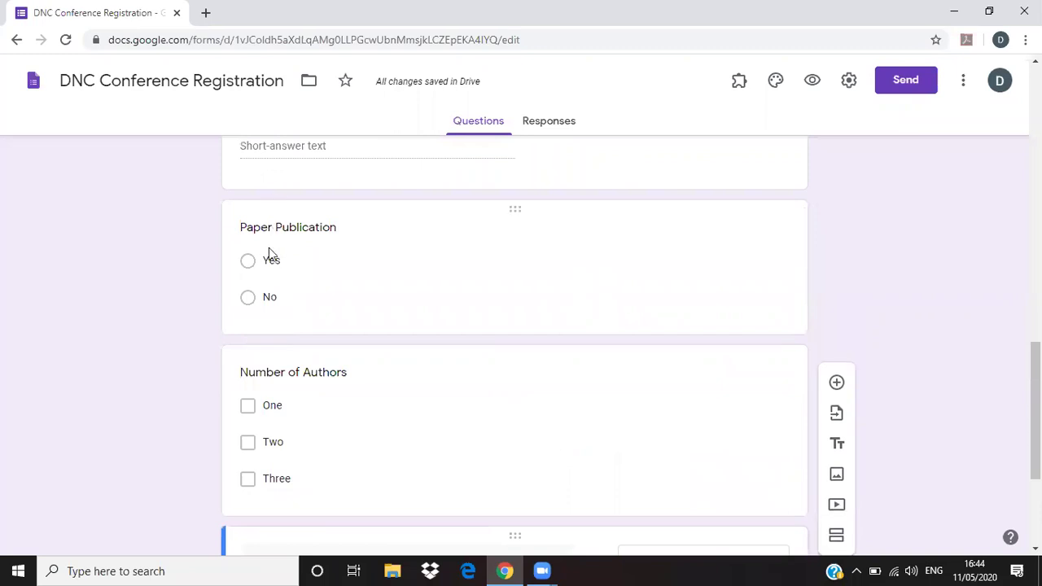
pyautogui.click(321, 226)
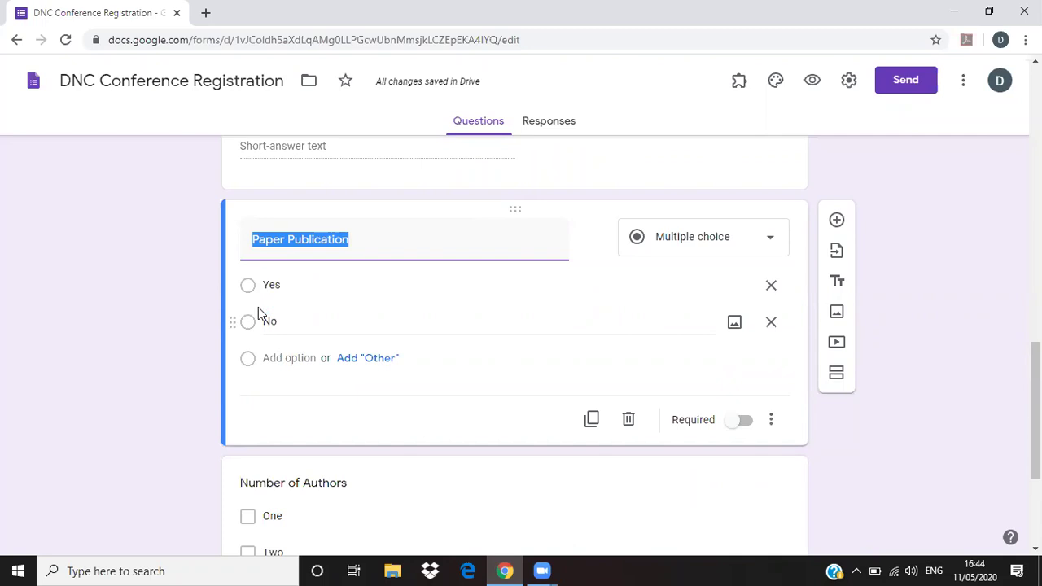
pyautogui.scroll(-1, 261, 313)
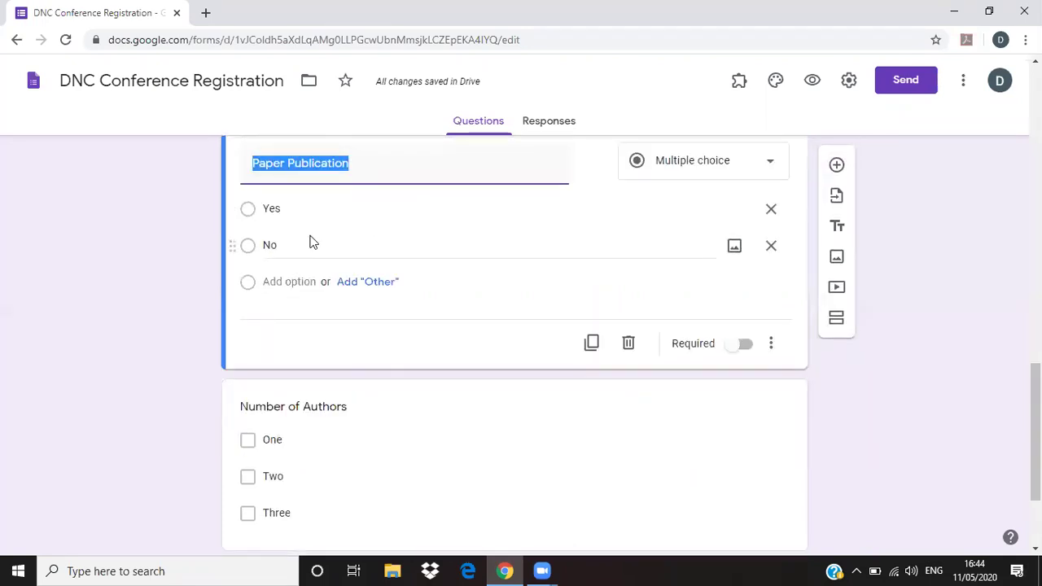
pyautogui.scroll(-2, 317, 427)
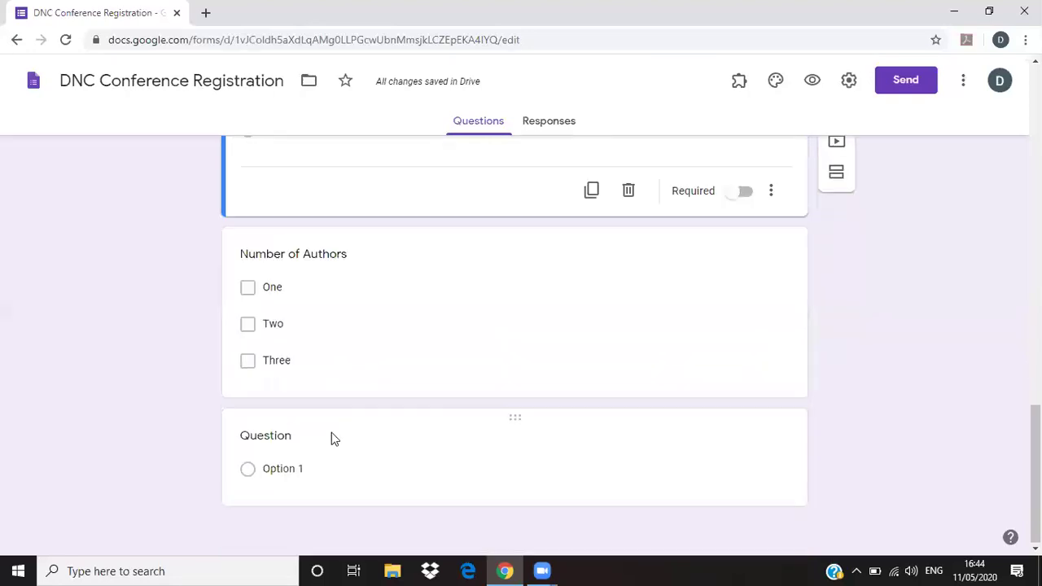
pyautogui.click(318, 284)
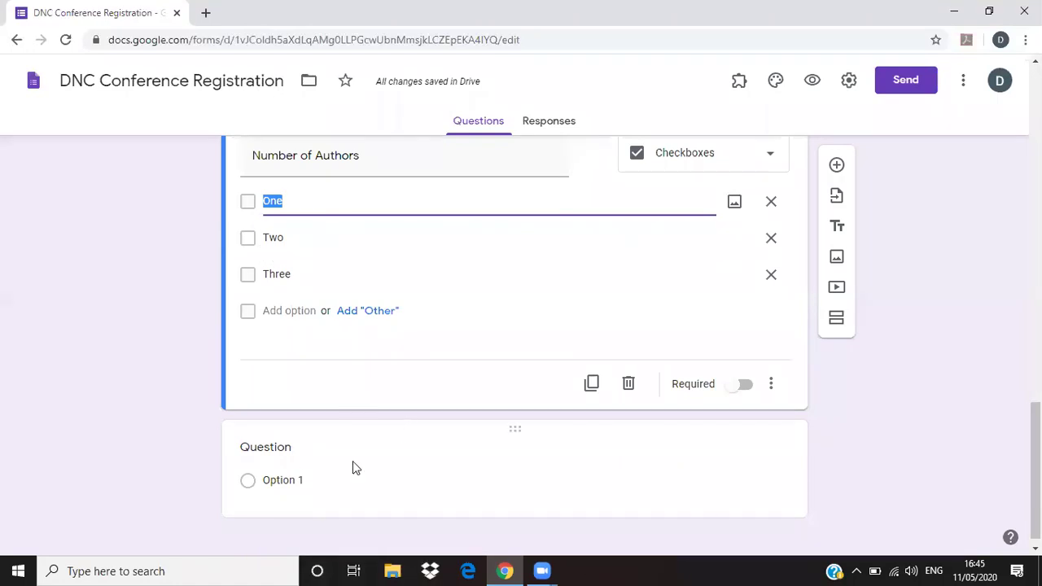
# - Make the new question a drop-down titled 'Designation'
pyautogui.click(293, 453)
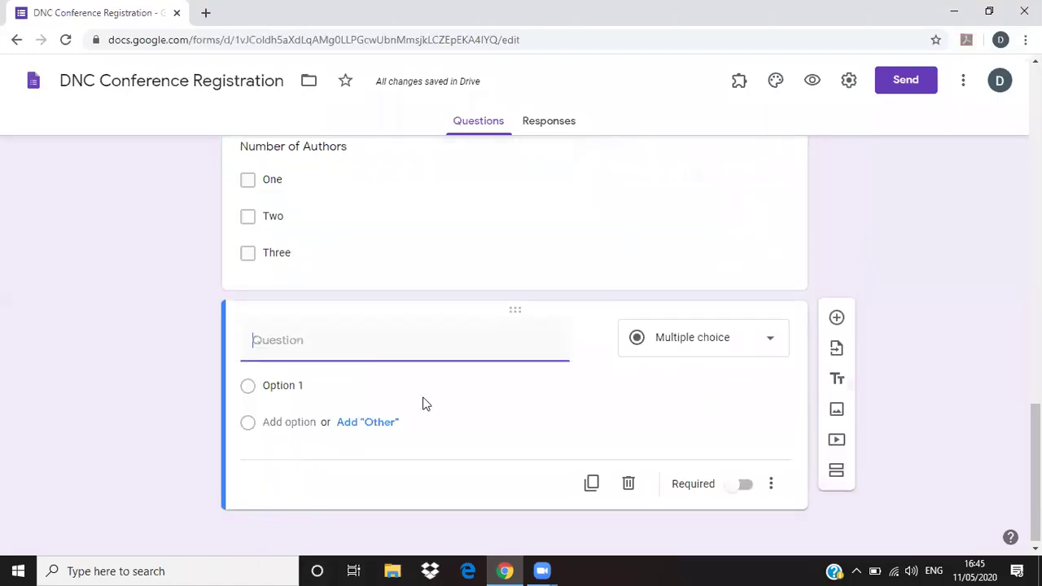
pyautogui.click(772, 354)
pyautogui.click(716, 269)
pyautogui.click(428, 353)
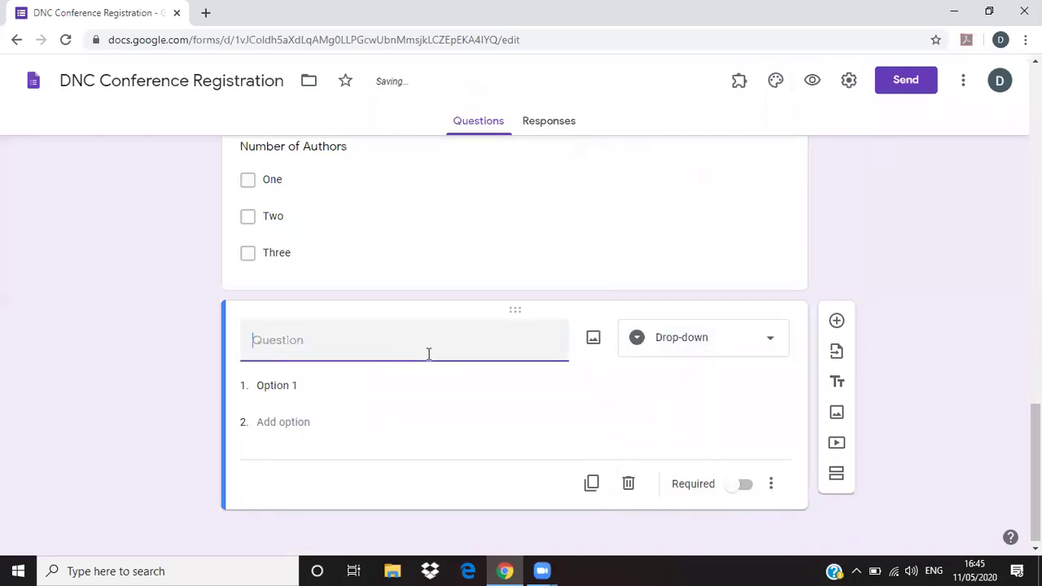
pyautogui.write('Designation')
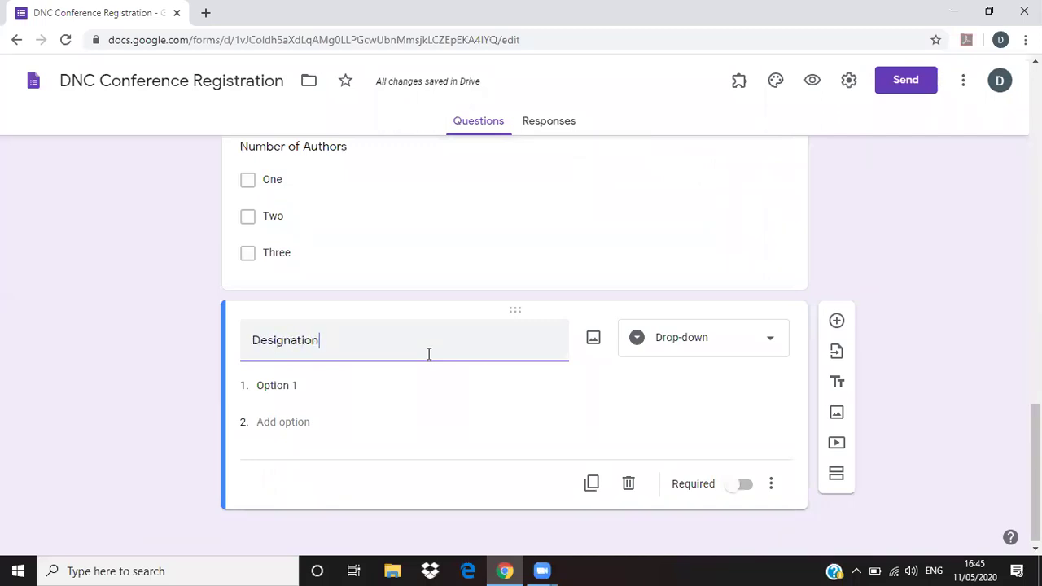
# - Enter options Professor, Associate Professor, Assistant Professor and Other
pyautogui.click(321, 386)
pyautogui.write('Ass')
pyautogui.press('BackSpace')
pyautogui.press('BackSpace')
pyautogui.press('BackSpace')
pyautogui.write('Prof')
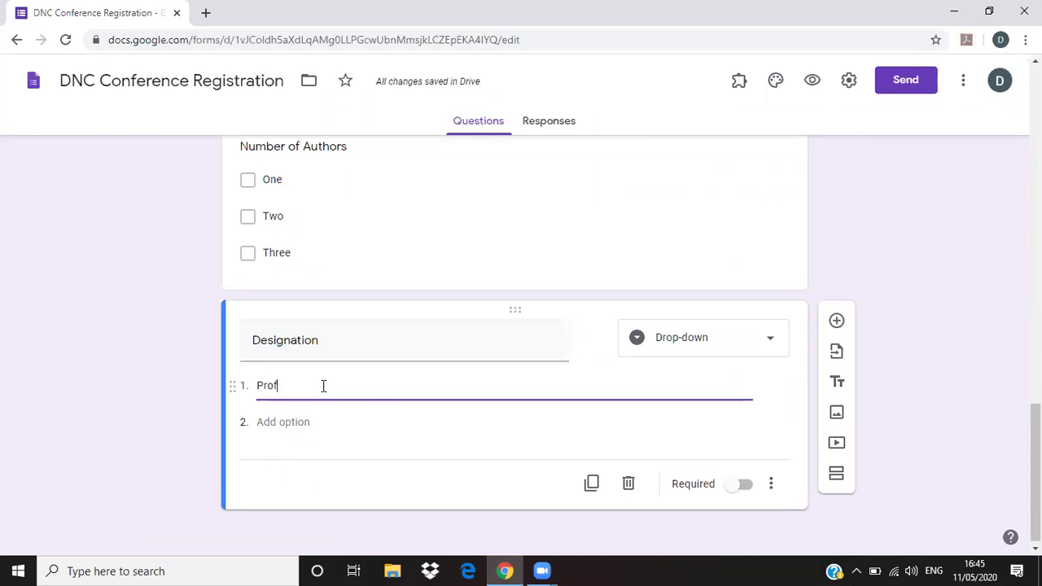
pyautogui.write('essor')
pyautogui.click(316, 421)
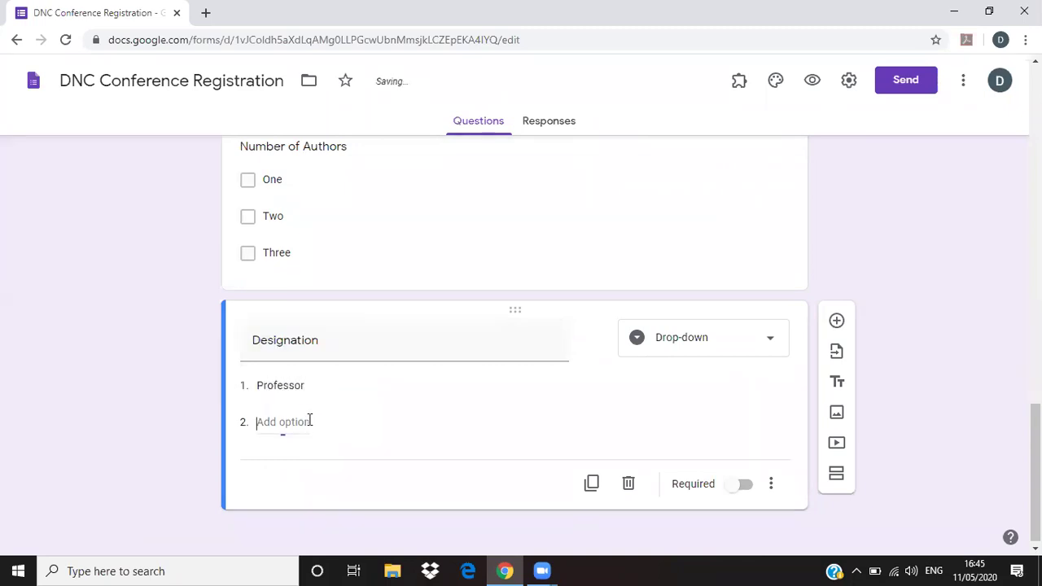
pyautogui.write('Associate')
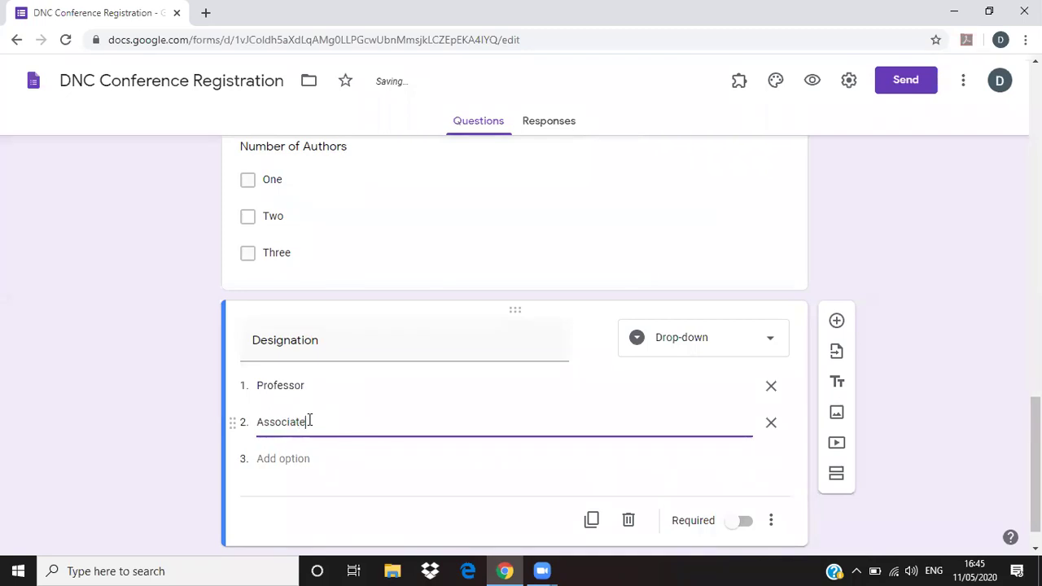
pyautogui.write(' Professor')
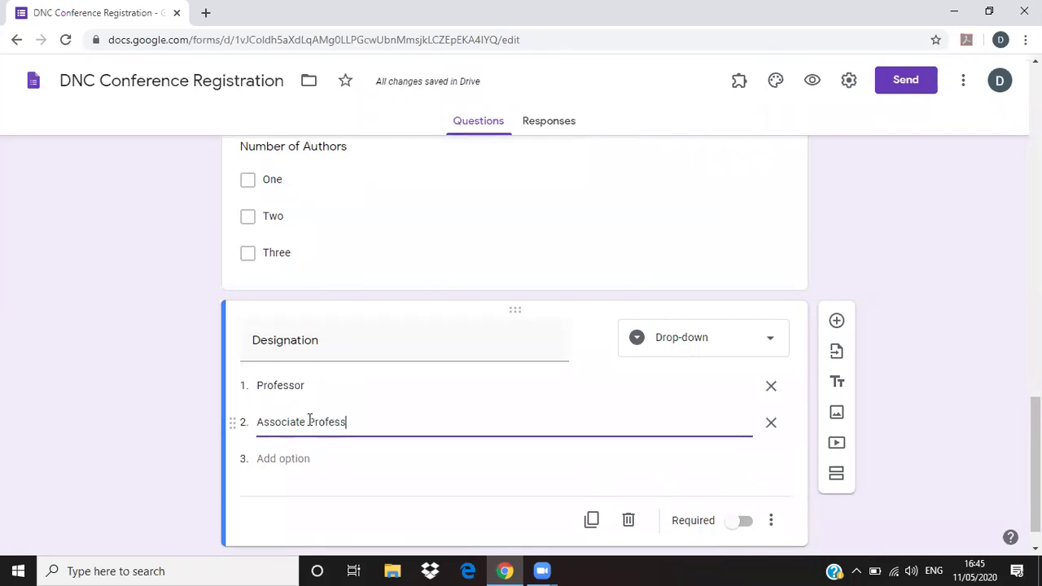
pyautogui.click(318, 458)
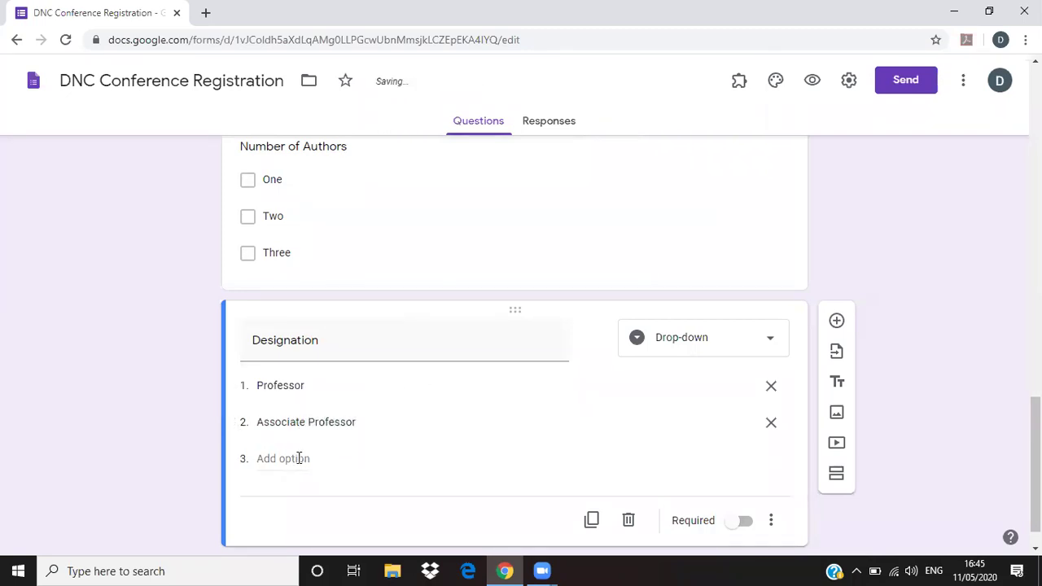
pyautogui.click(298, 458)
pyautogui.write('Assist')
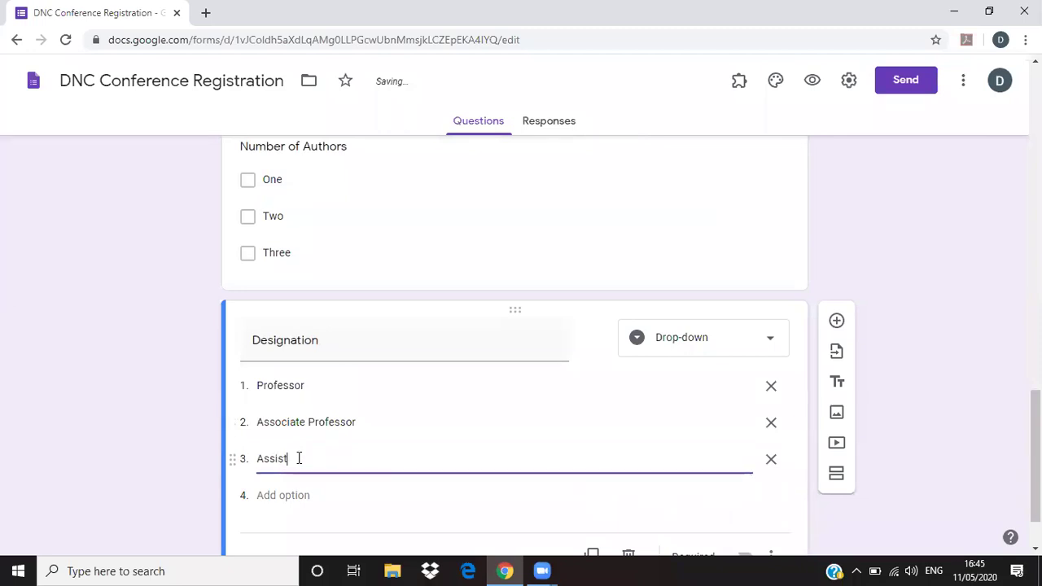
pyautogui.write('ant Professor')
pyautogui.click(293, 493)
pyautogui.write('Other')
pyautogui.click(993, 314)
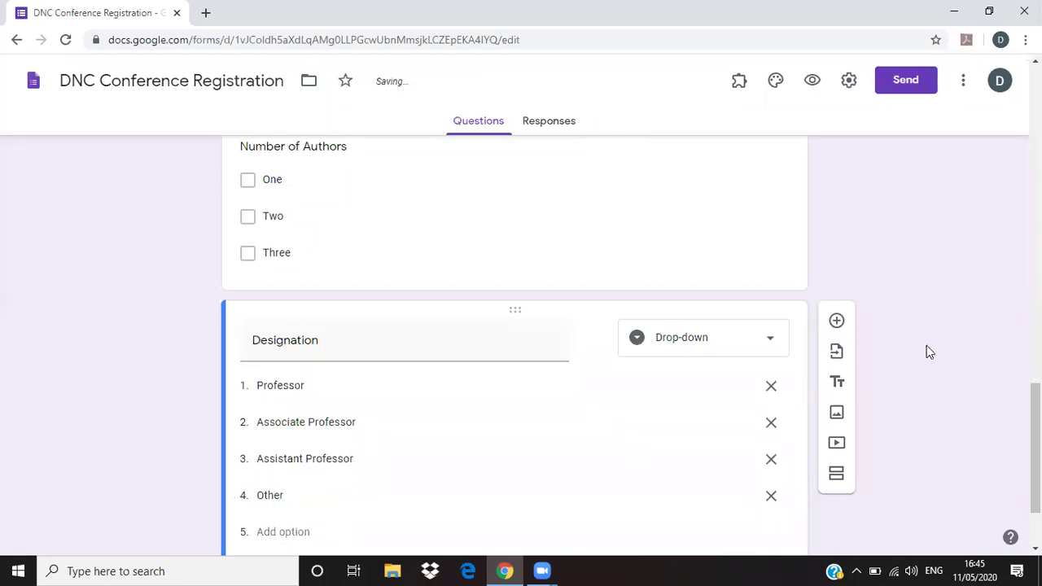
pyautogui.scroll(-2, 961, 415)
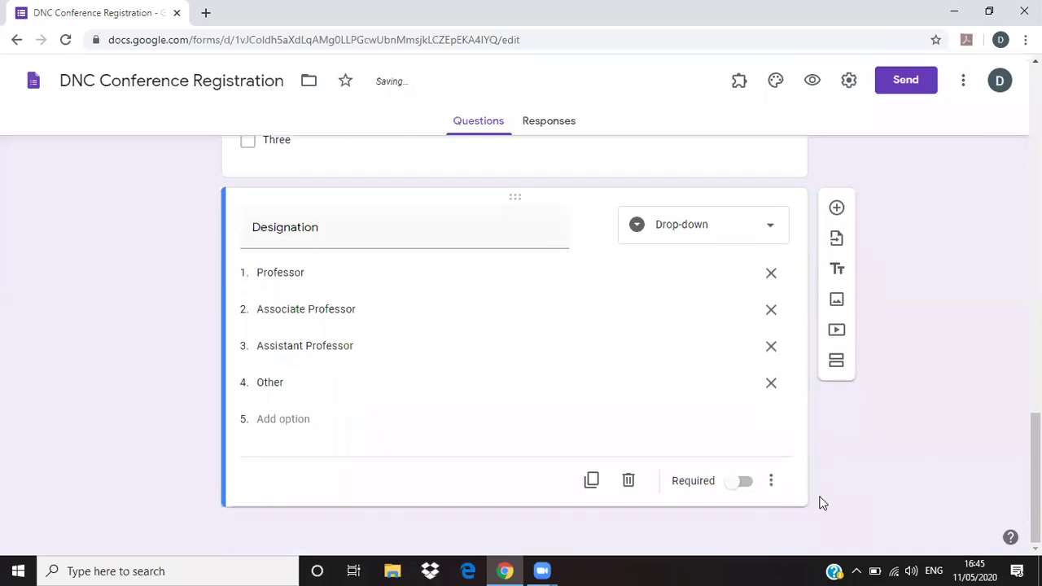
# - Add a file-upload question titled 'Upload your Resume'
pyautogui.click(836, 209)
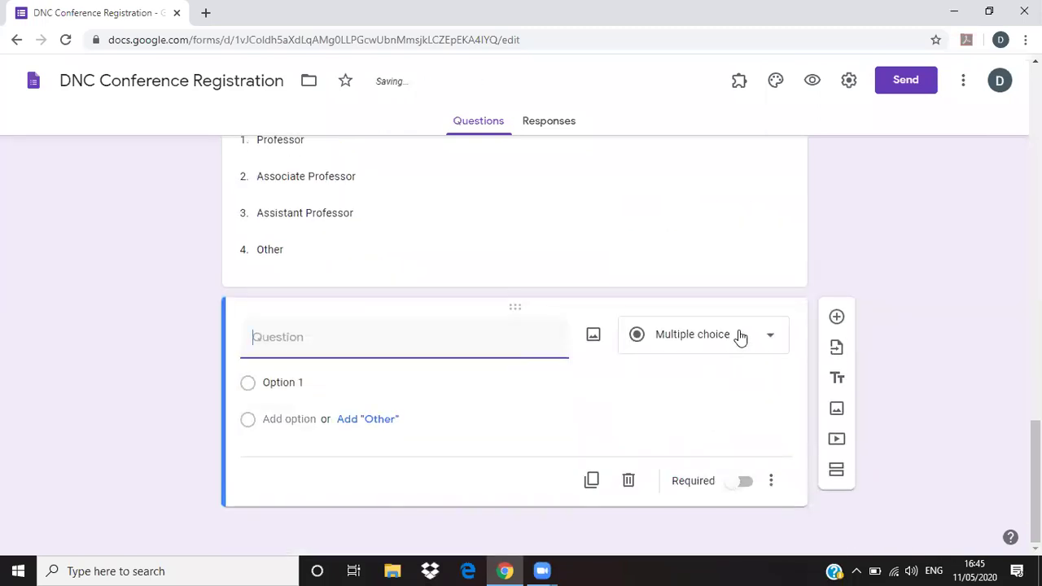
pyautogui.click(740, 337)
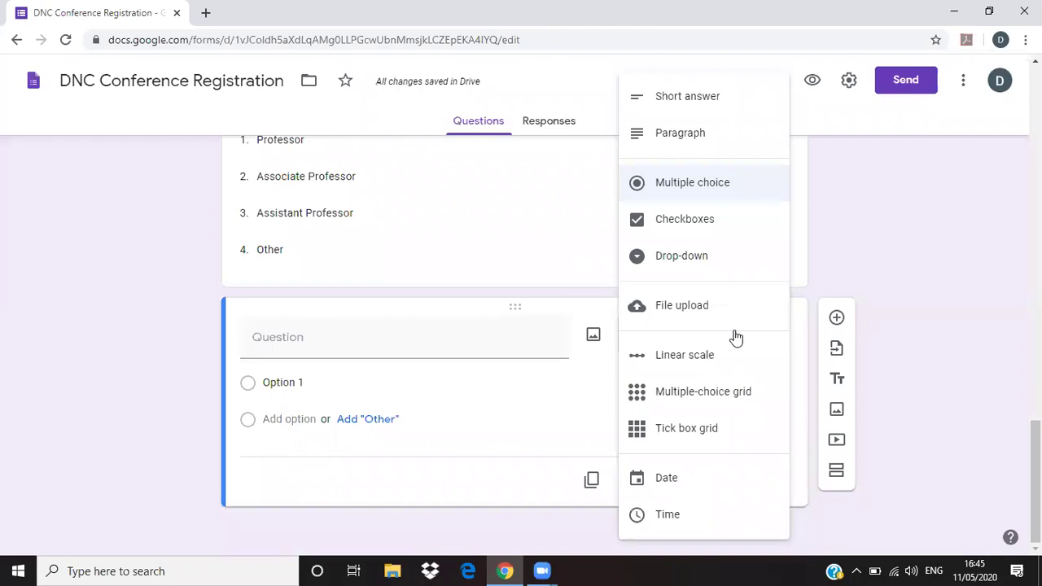
pyautogui.click(705, 307)
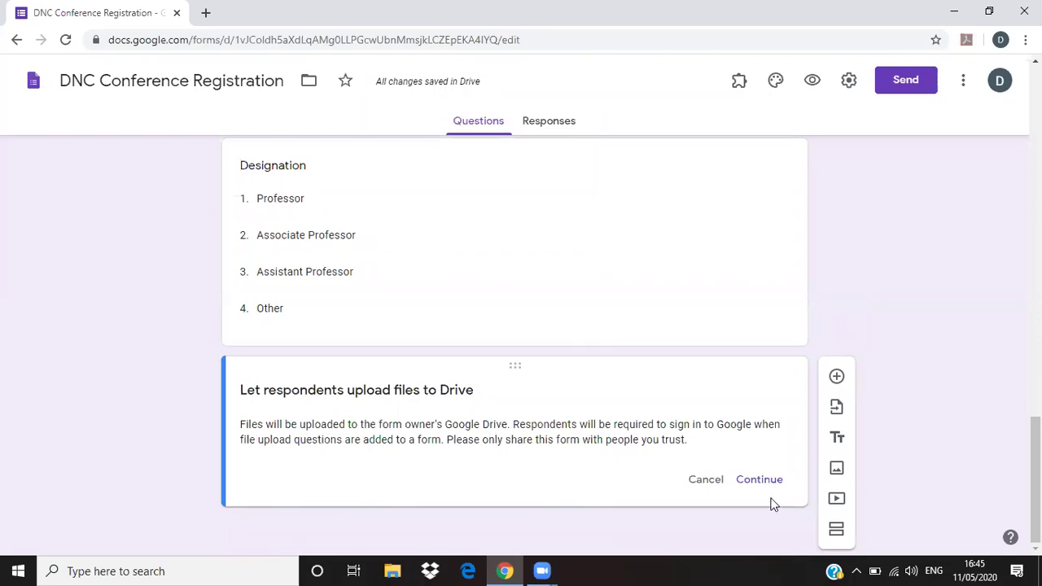
pyautogui.click(754, 484)
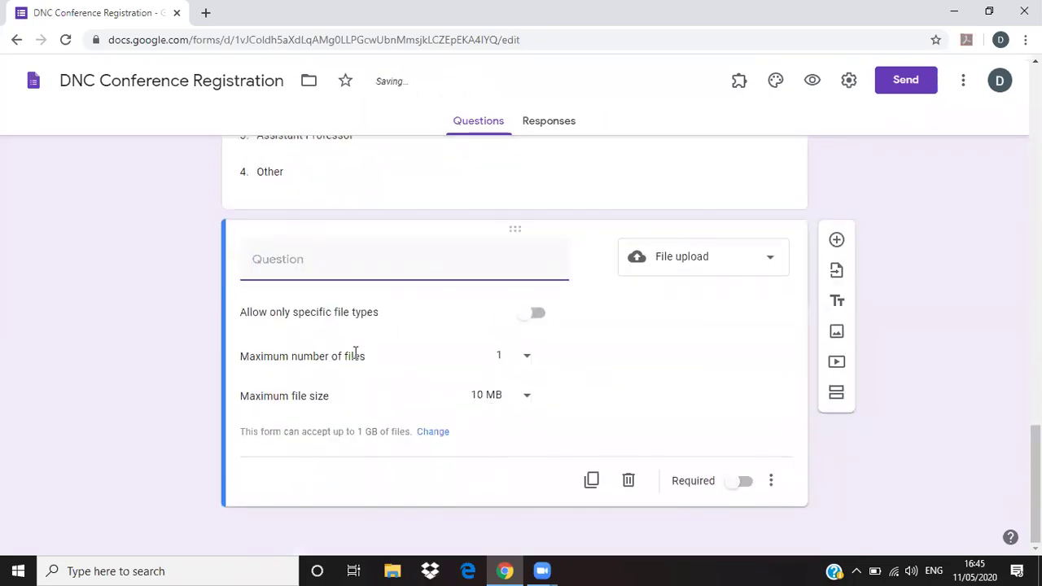
pyautogui.write('Upload')
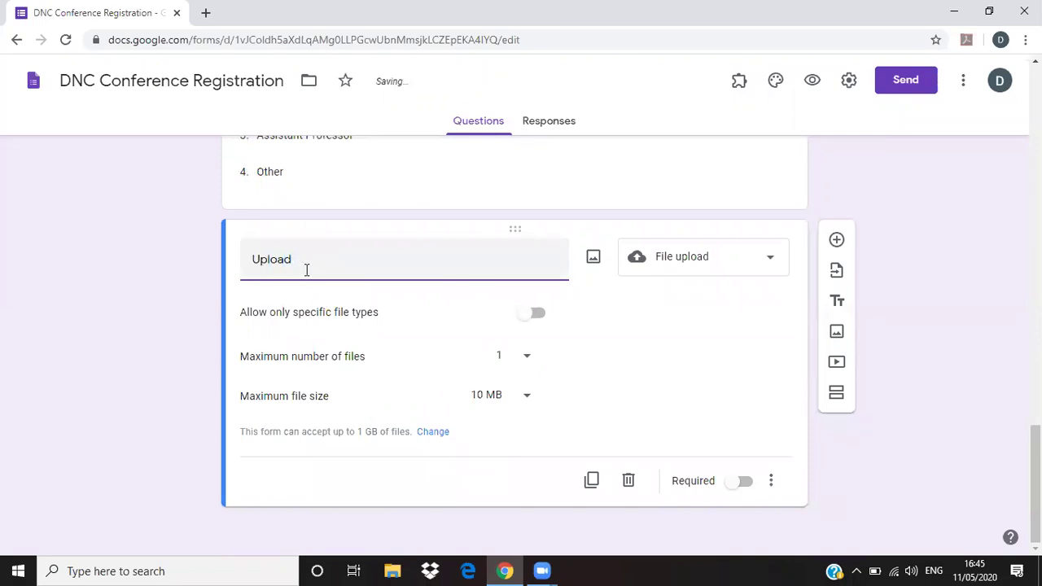
pyautogui.write(' your Resume')
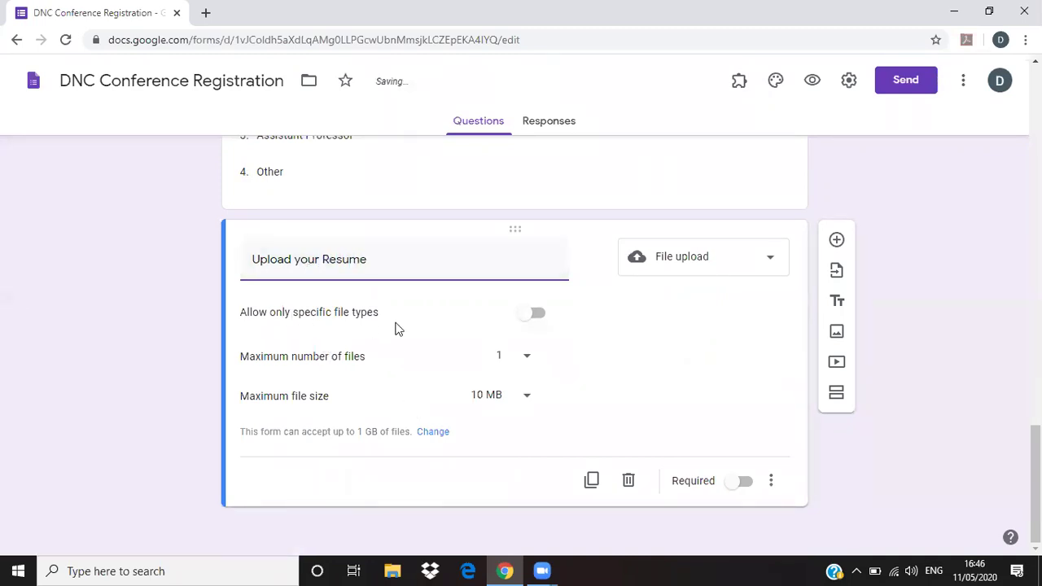
# - Restrict uploads to PDF only, maximum 1 file of 1 MB
pyautogui.click(538, 315)
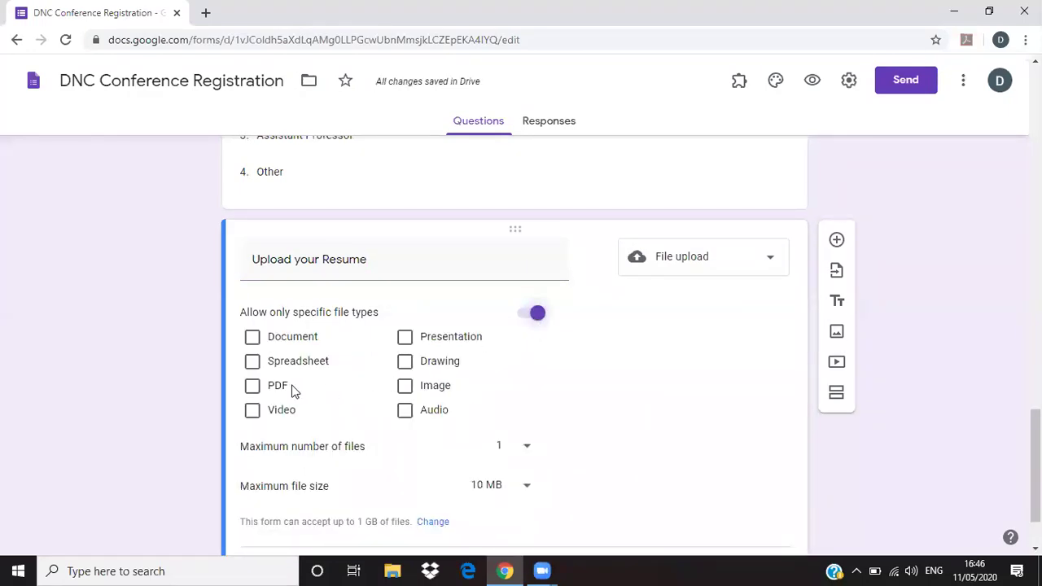
pyautogui.click(256, 393)
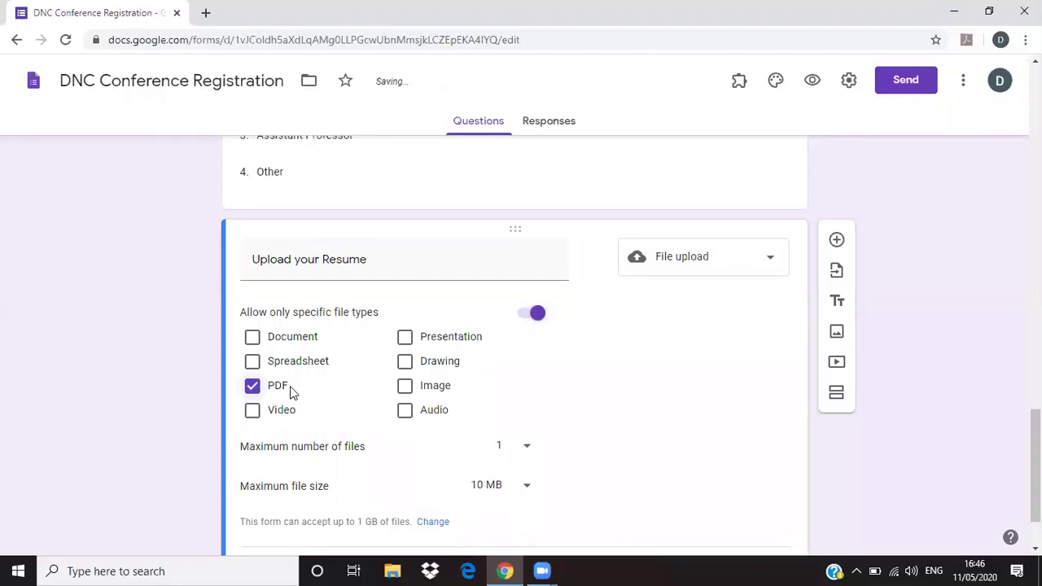
pyautogui.scroll(-1, 309, 394)
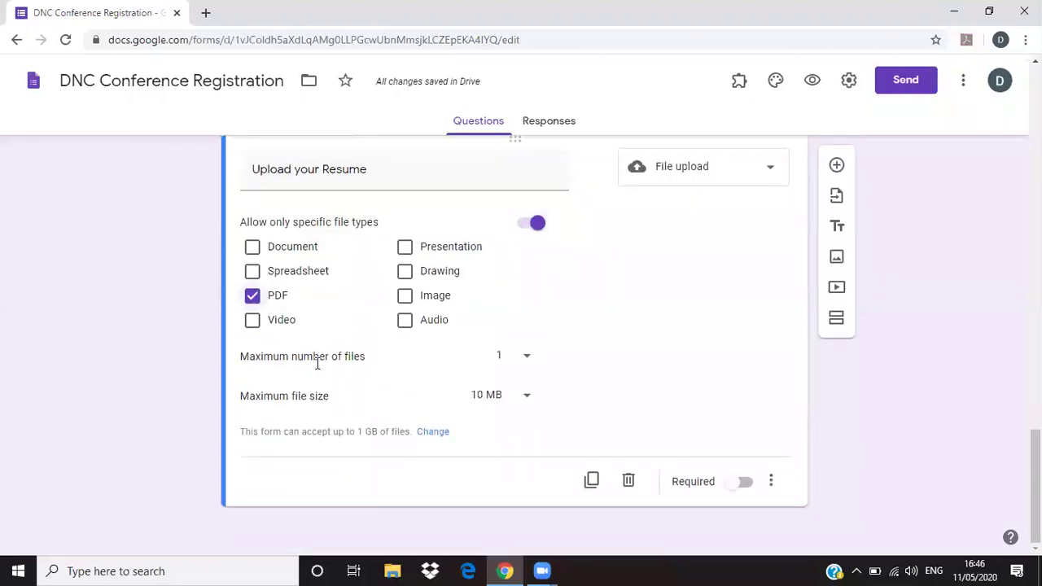
pyautogui.click(525, 368)
pyautogui.click(525, 367)
pyautogui.click(525, 396)
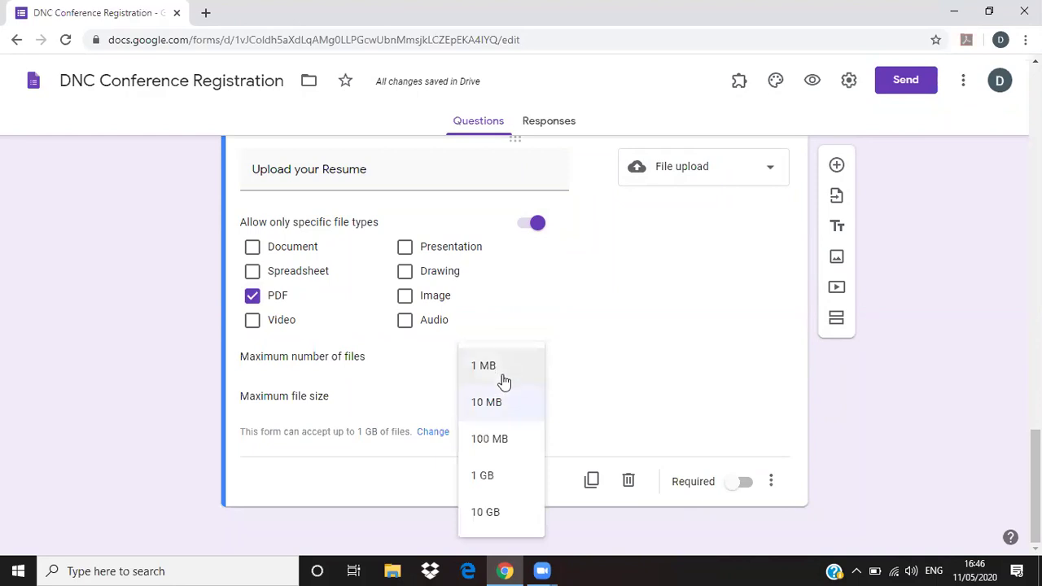
pyautogui.click(501, 368)
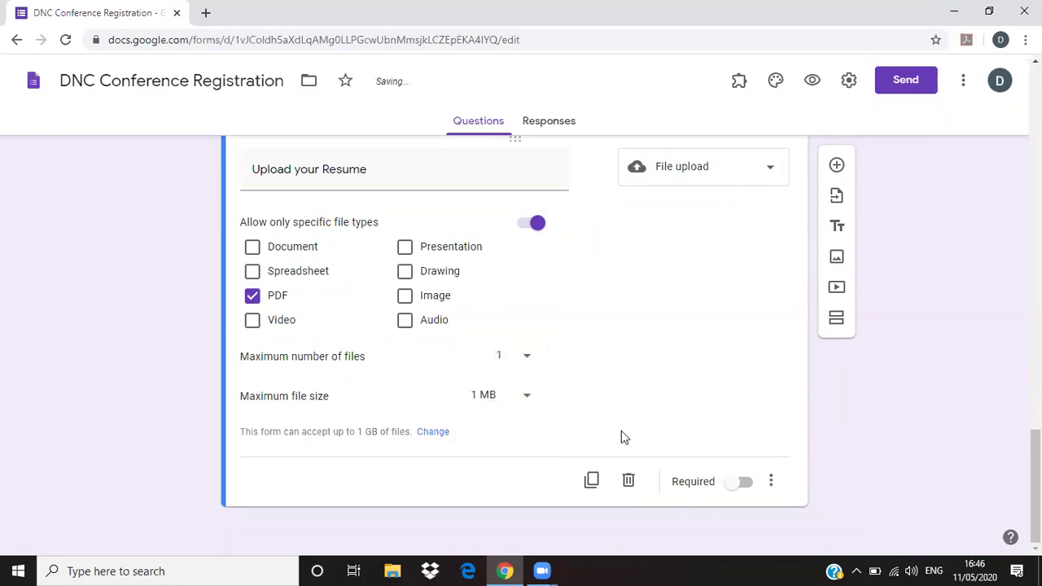
# - Add a 1-to-5 linear scale question titled 'Rate yourself' below the resume upload
pyautogui.click(836, 164)
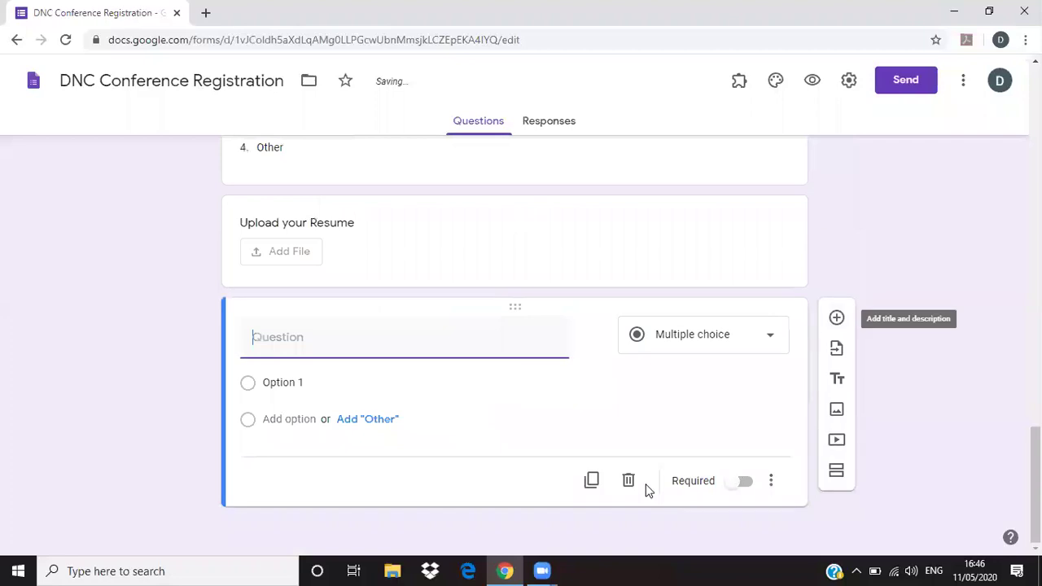
pyautogui.click(708, 337)
pyautogui.click(698, 362)
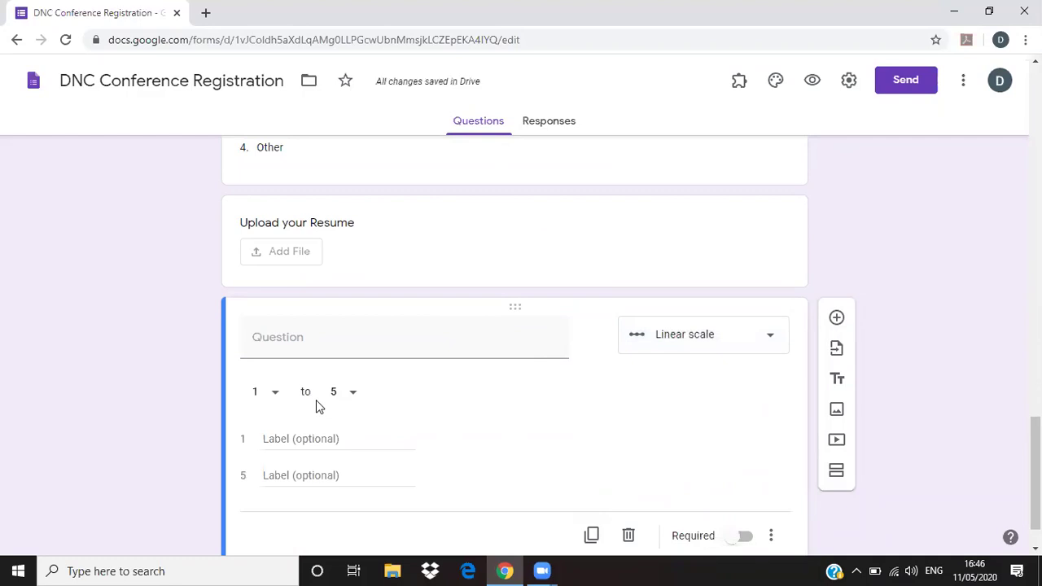
pyautogui.click(351, 399)
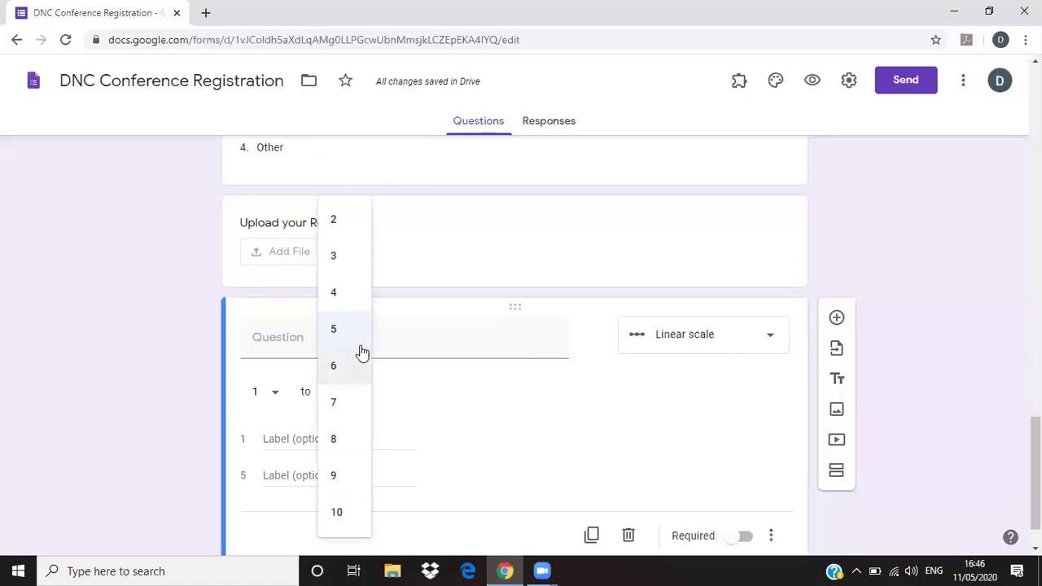
pyautogui.click(338, 342)
pyautogui.click(332, 344)
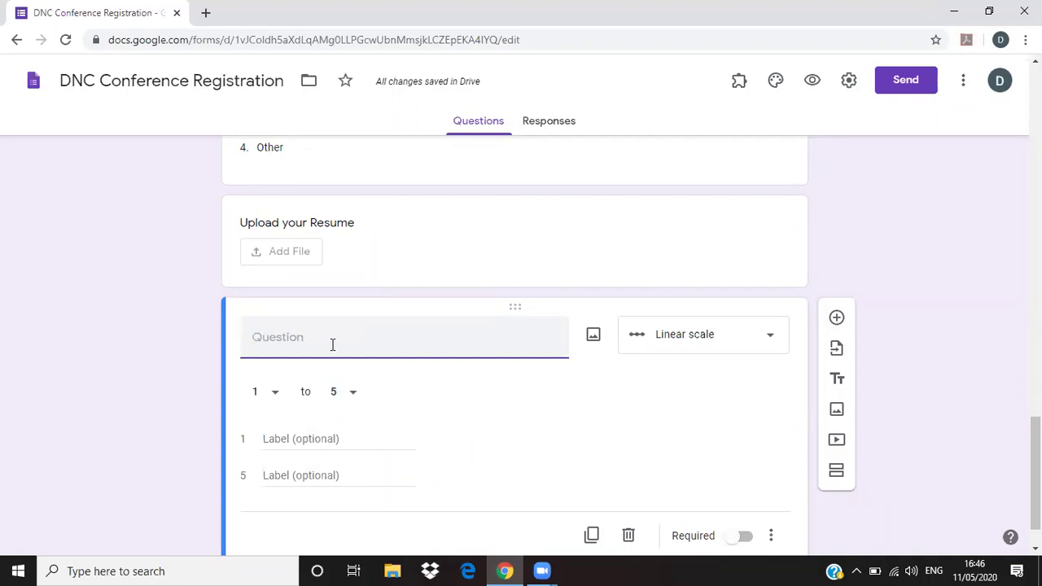
pyautogui.write('Rate')
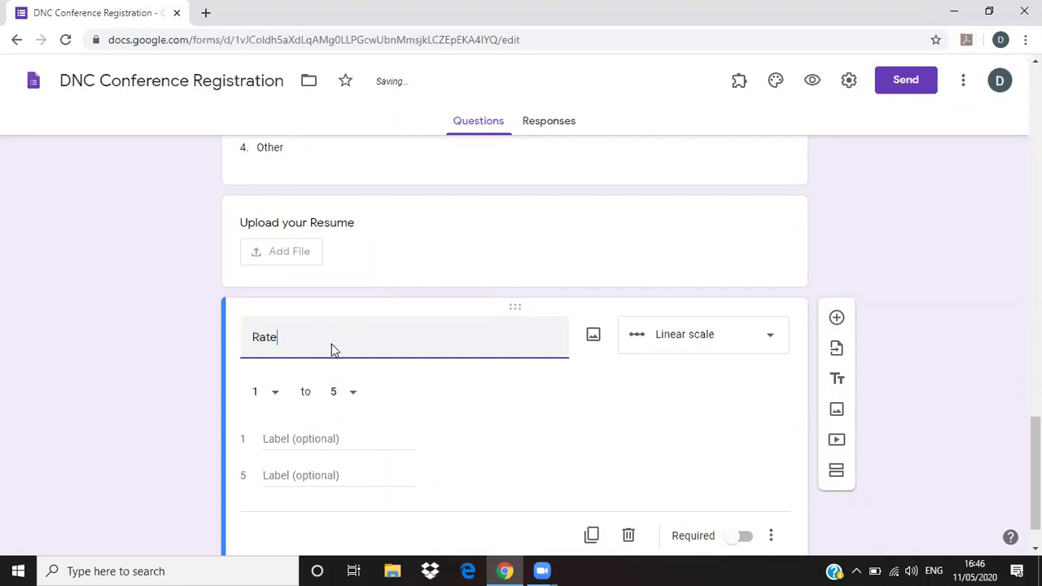
pyautogui.write(' yourself')
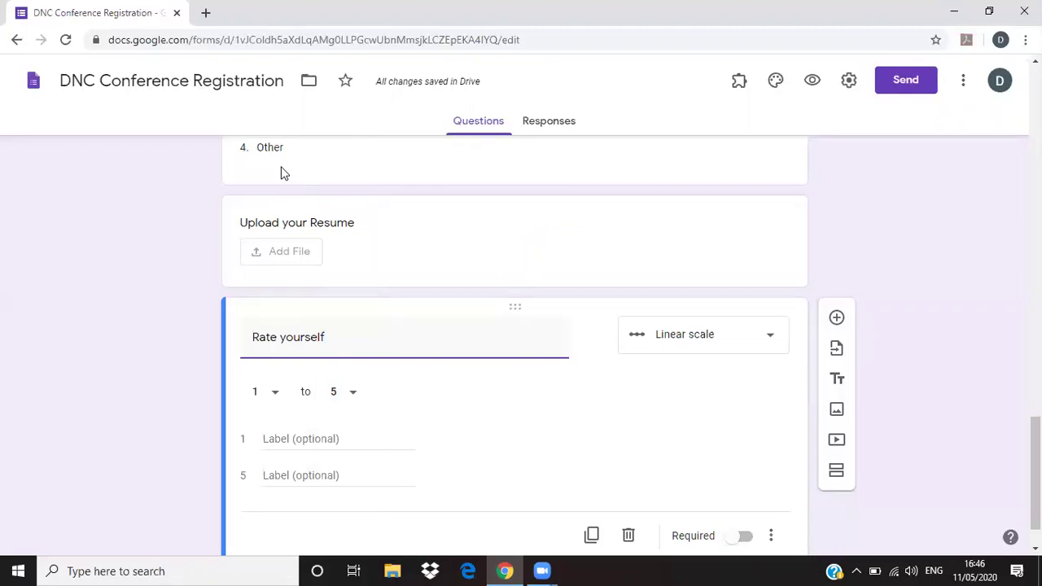
pyautogui.click(923, 358)
pyautogui.scroll(-1, 923, 358)
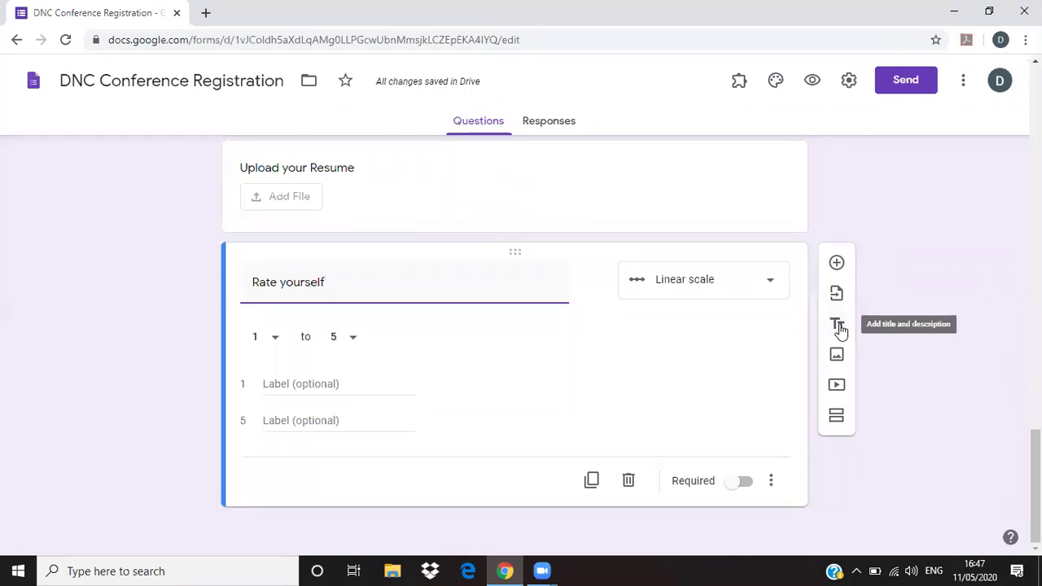
# - Add a title block reading 'This section covers the Basic Information. Next Section deal with Academic Performance'
pyautogui.click(838, 326)
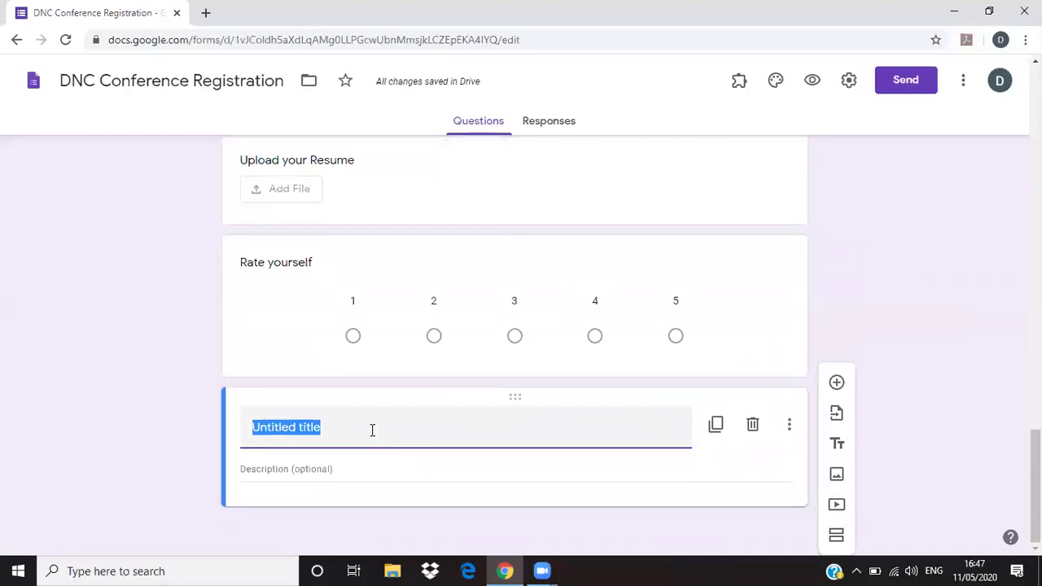
pyautogui.write('This ')
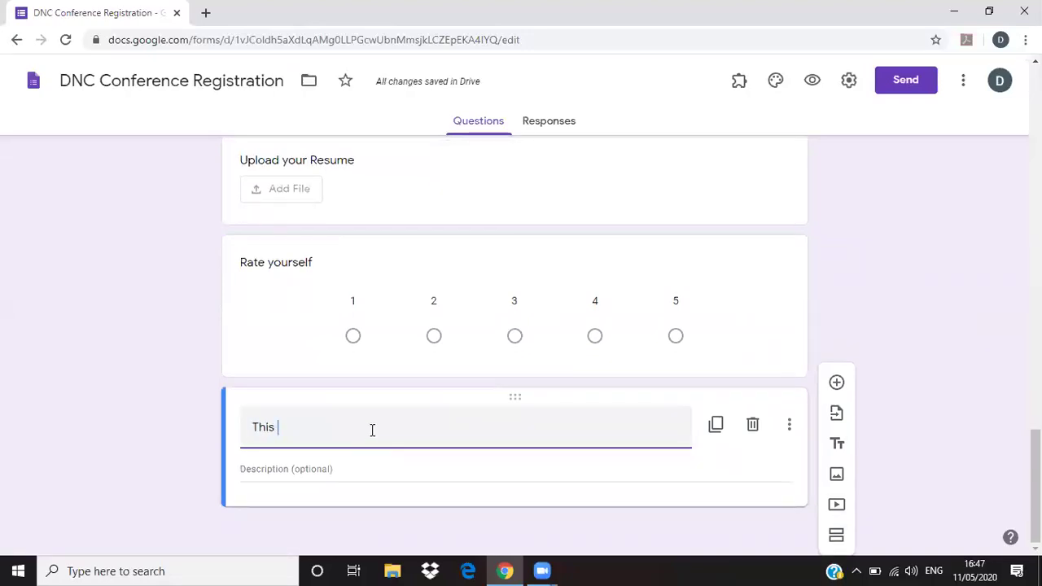
pyautogui.write('section cov')
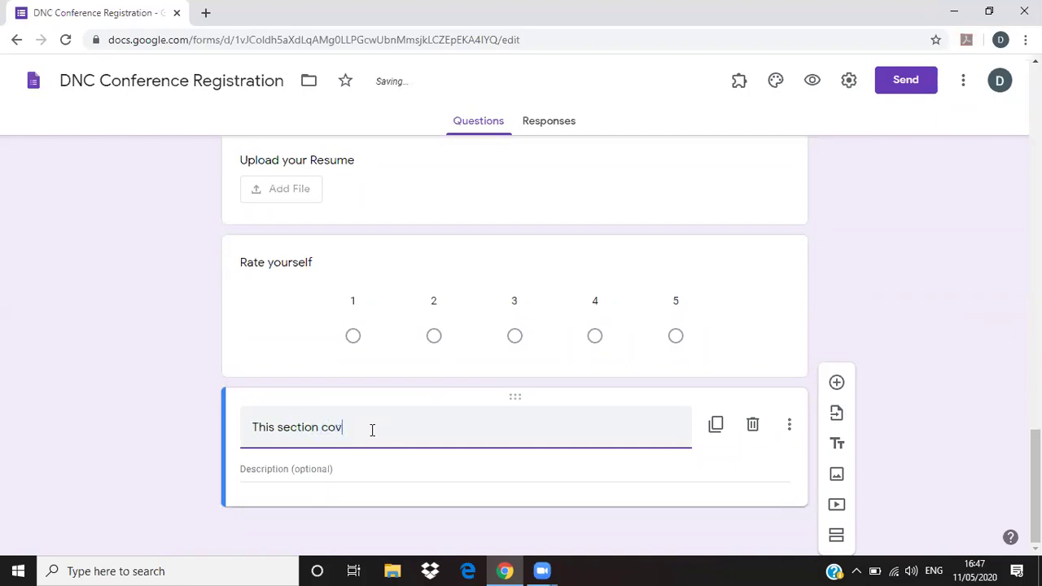
pyautogui.write('ers the Basic Information. Ne')
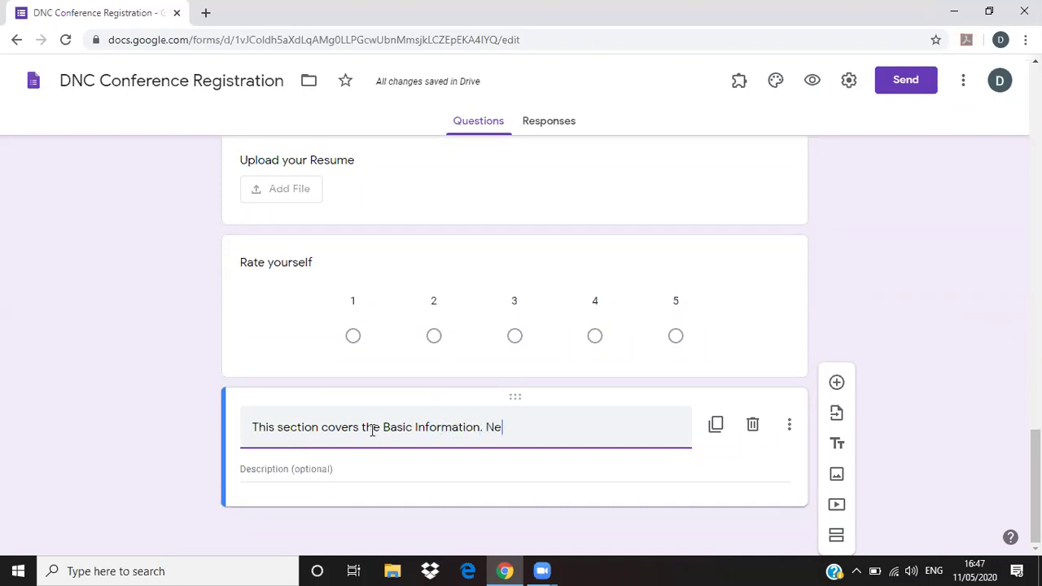
pyautogui.write('xt Section deal with ')
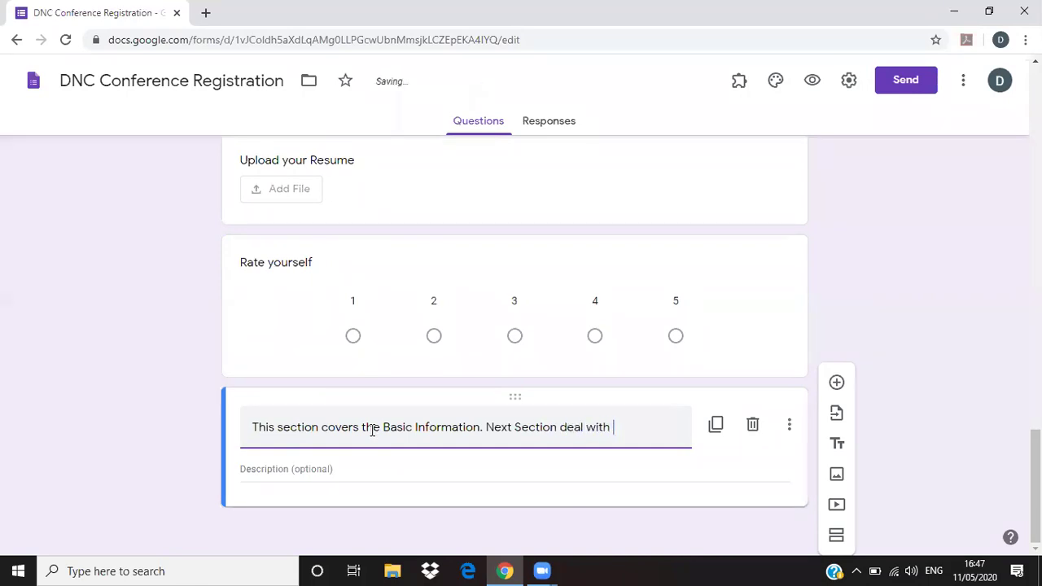
pyautogui.write('Acadmic')
pyautogui.press('BackSpace')
pyautogui.press('BackSpace')
pyautogui.press('BackSpace')
pyautogui.write('emic Performance')
pyautogui.click(891, 478)
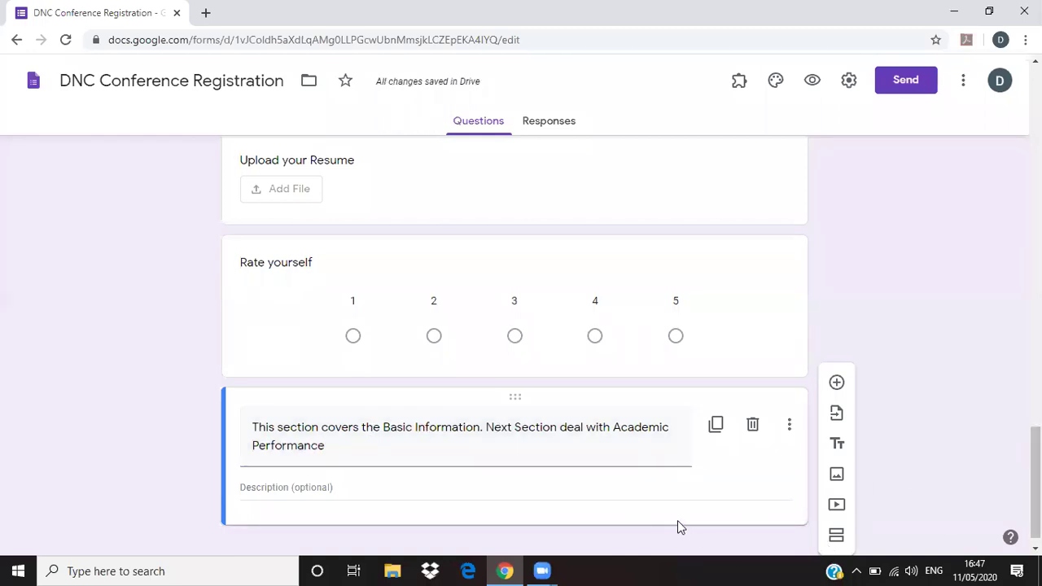
pyautogui.scroll(-1, 530, 493)
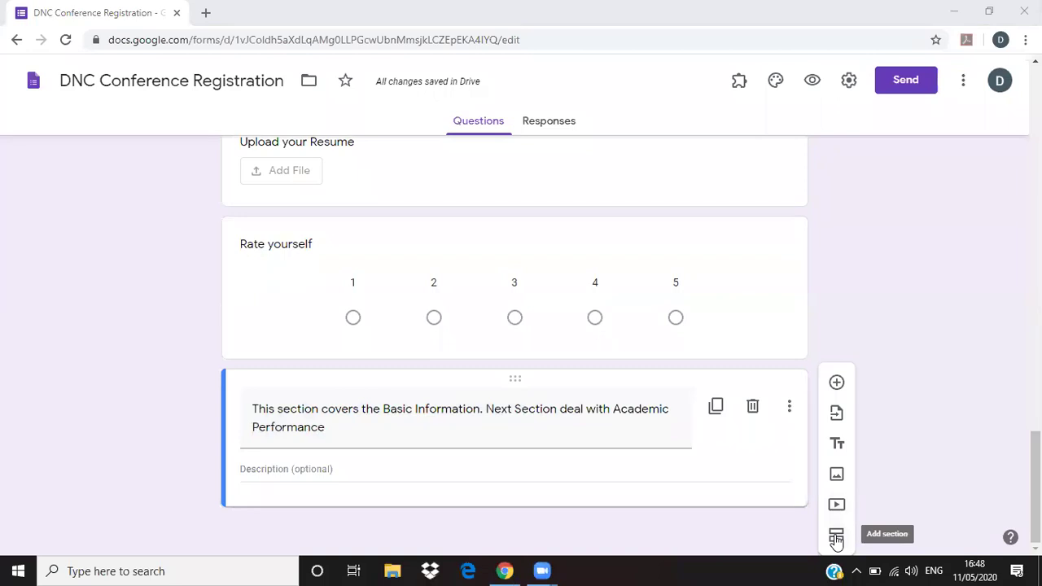
# - Add a new section named 'Academic Performance' with a blank question in it
pyautogui.click(836, 538)
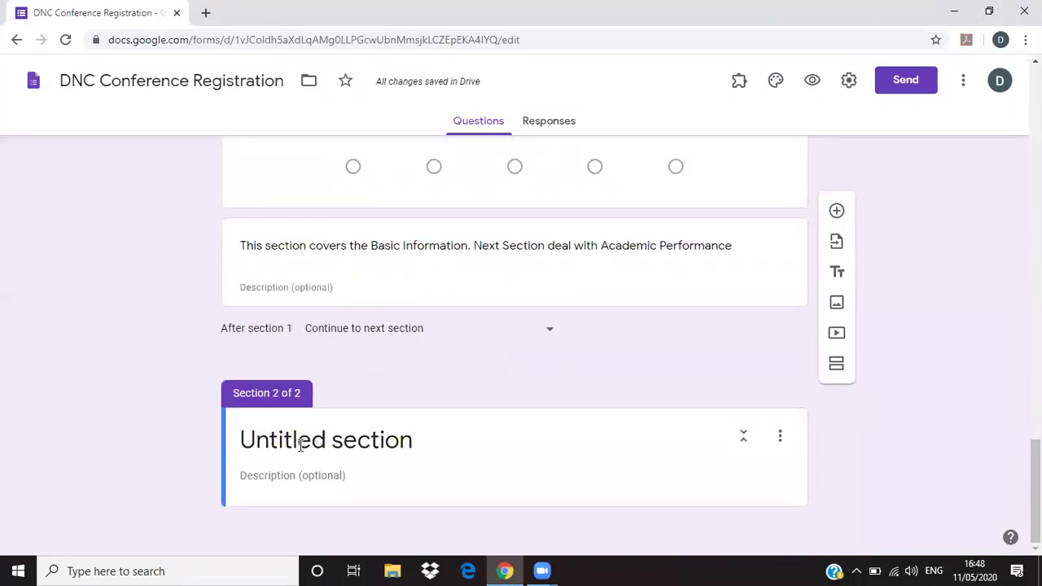
pyautogui.click(301, 445)
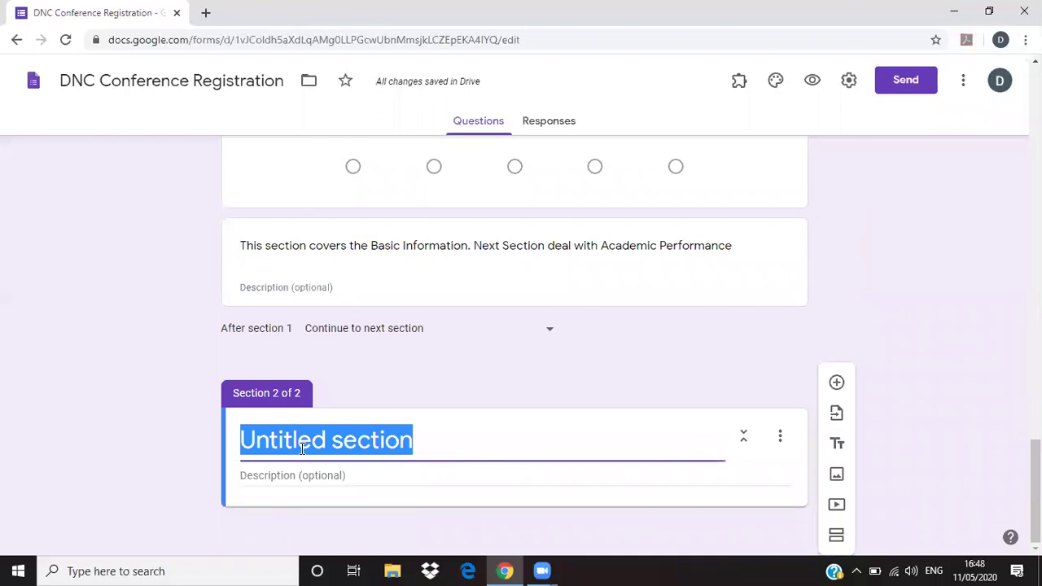
pyautogui.write('Academic Se')
pyautogui.press('BackSpace')
pyautogui.press('BackSpace')
pyautogui.write('Performance')
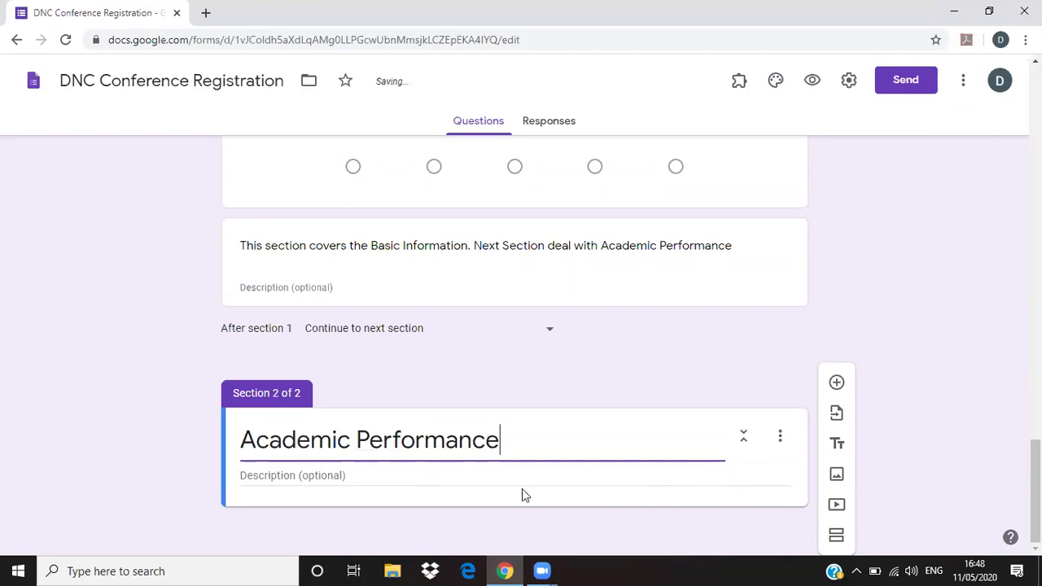
pyautogui.click(375, 514)
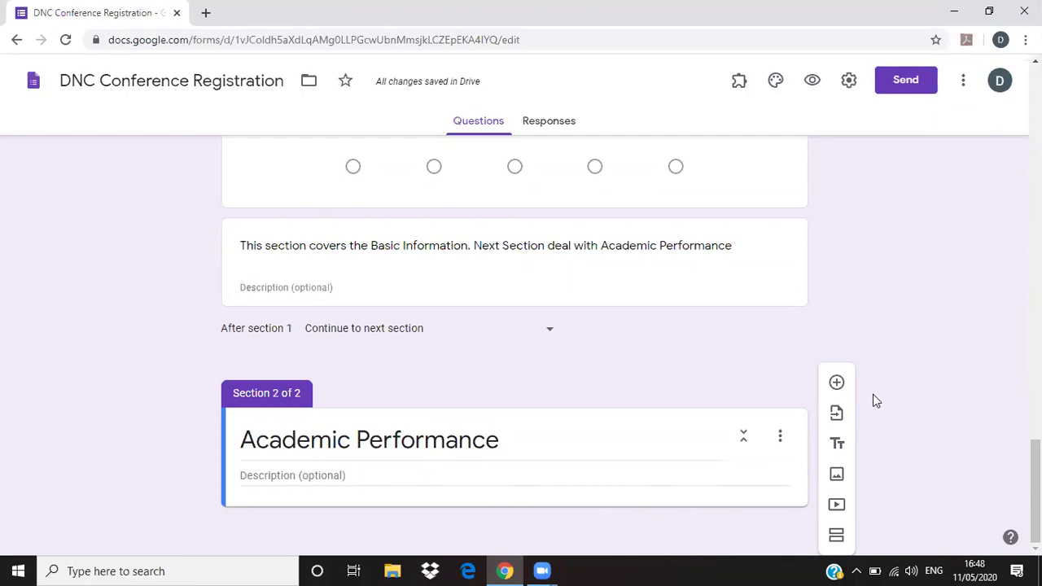
pyautogui.click(837, 383)
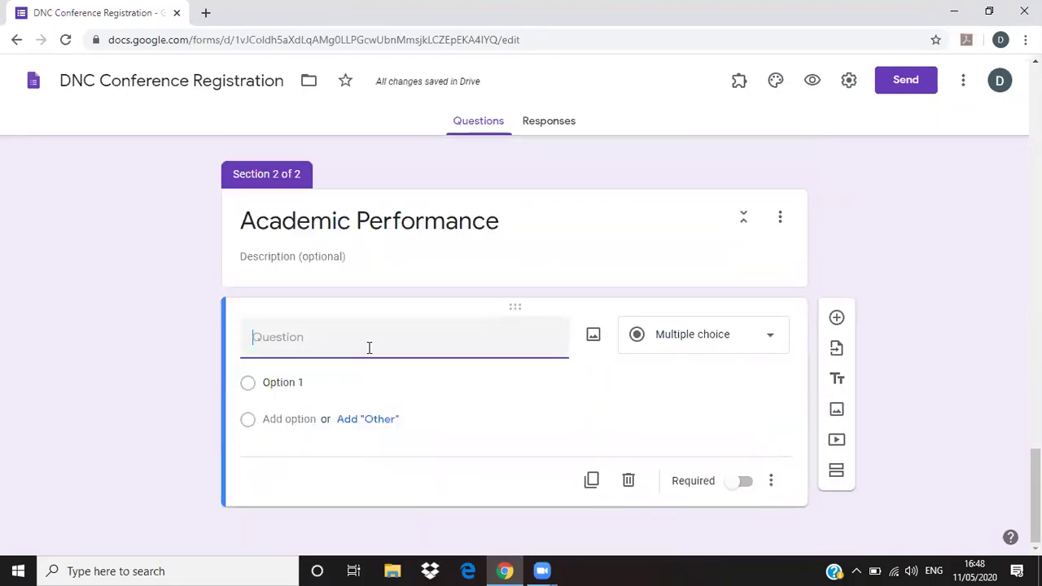
# - Add short-answer 'Percentage in the PG' and multiple-choice 'PhD Completed' with Yes/No options
pyautogui.write('Percentage in the PG')
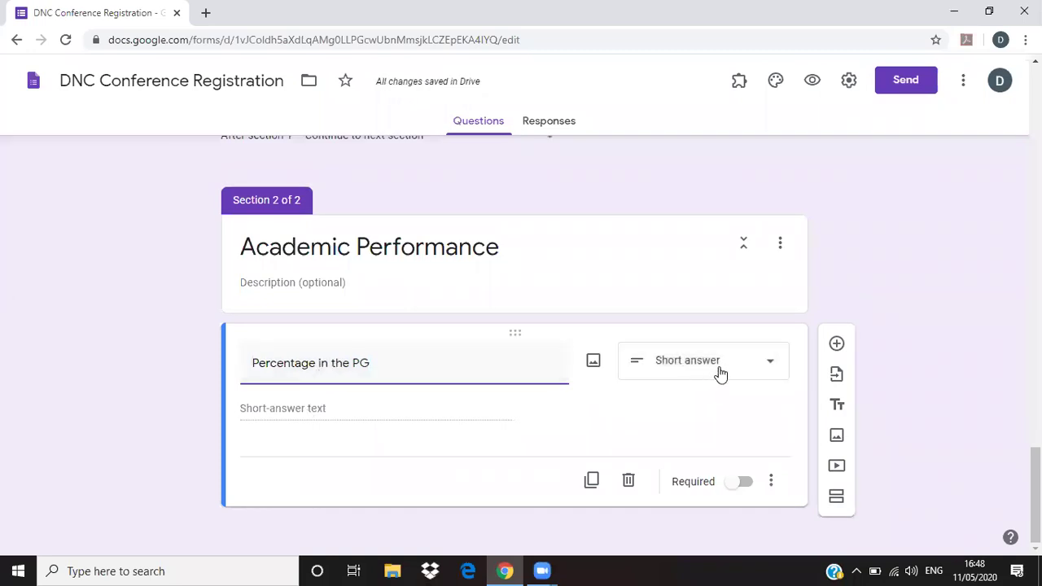
pyautogui.click(837, 345)
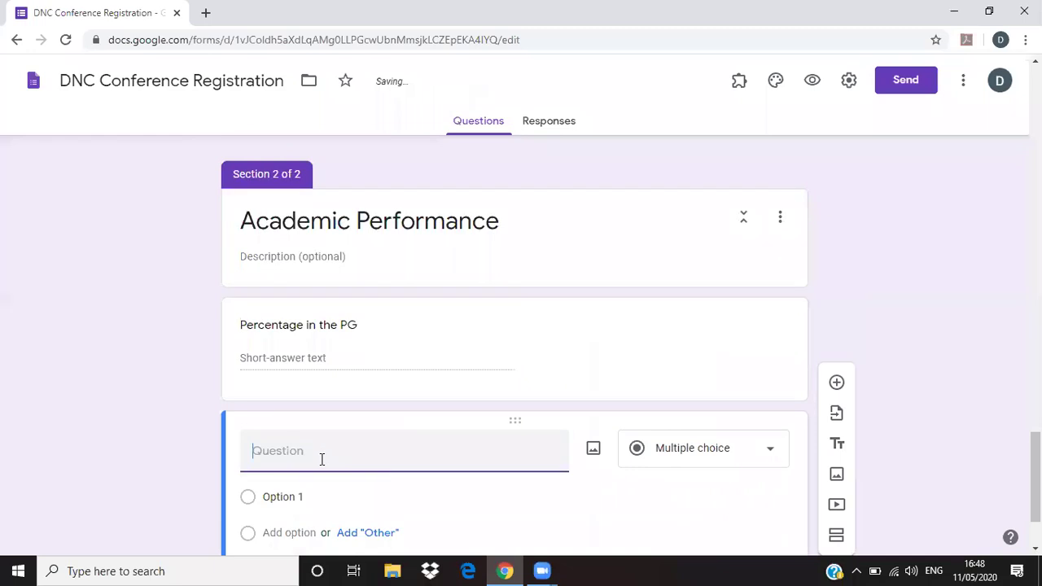
pyautogui.write('Ph')
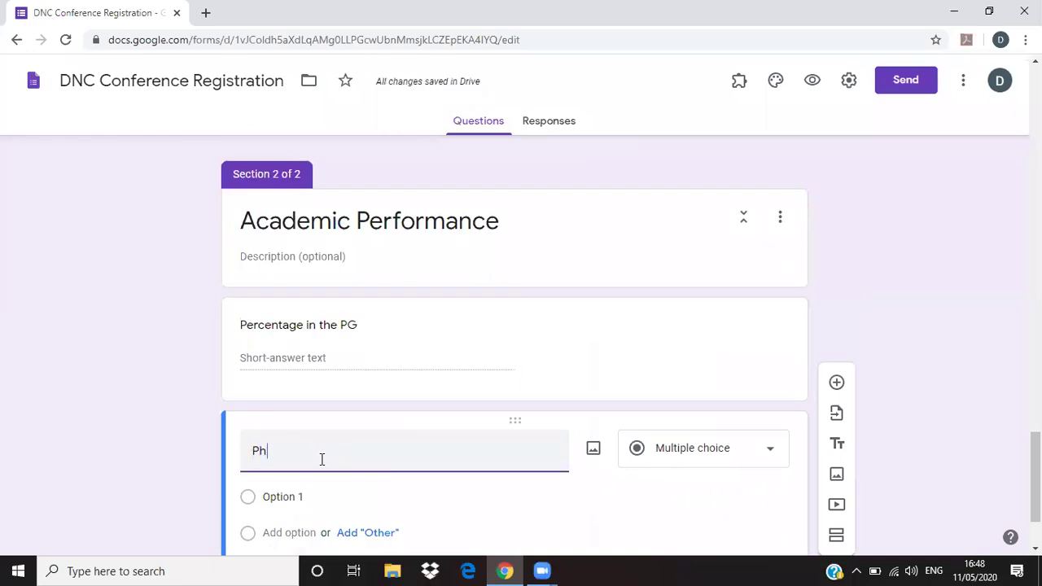
pyautogui.write('D Compl')
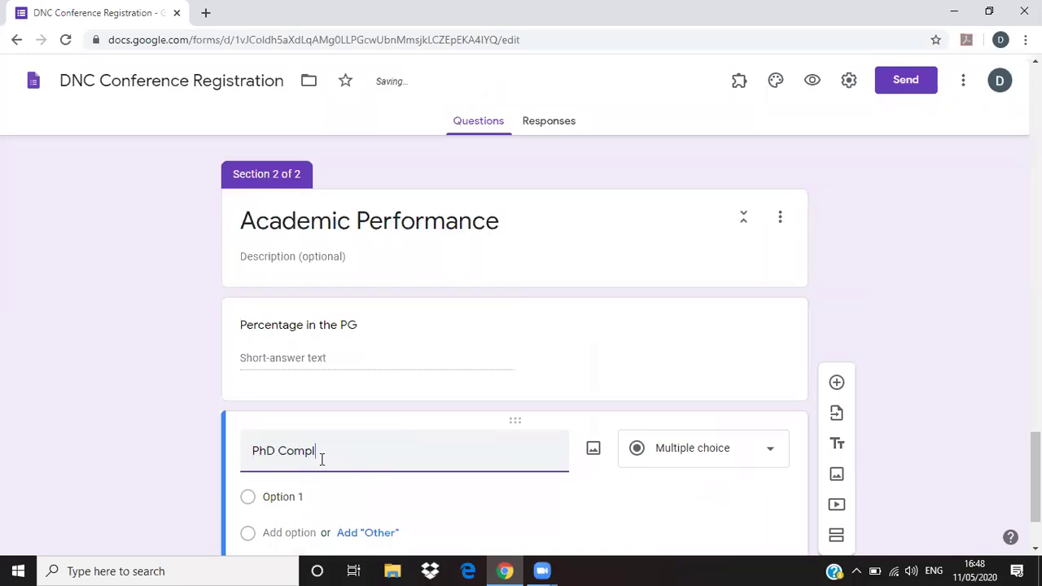
pyautogui.write('eted')
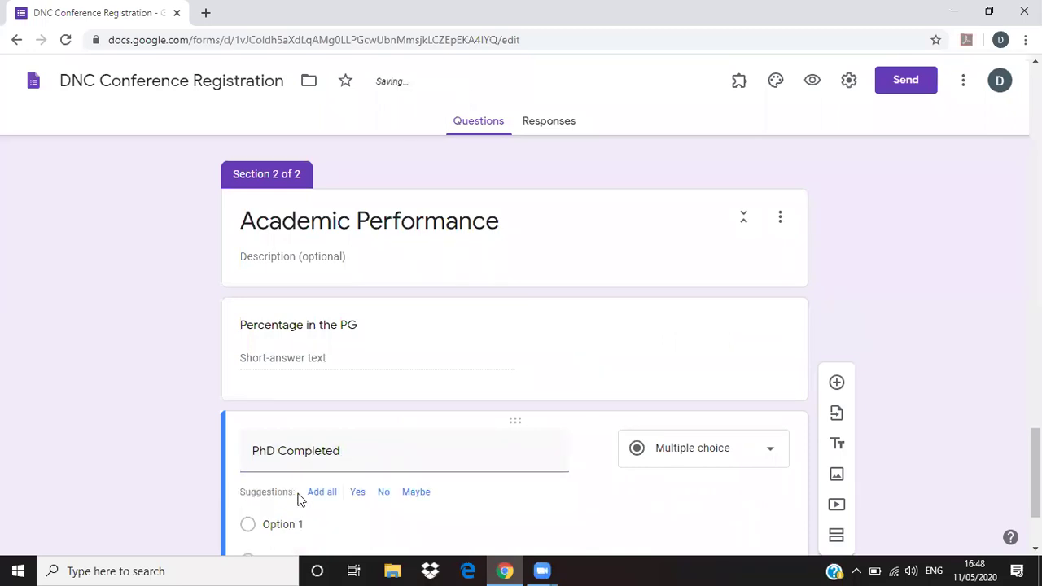
pyautogui.scroll(-2, 311, 501)
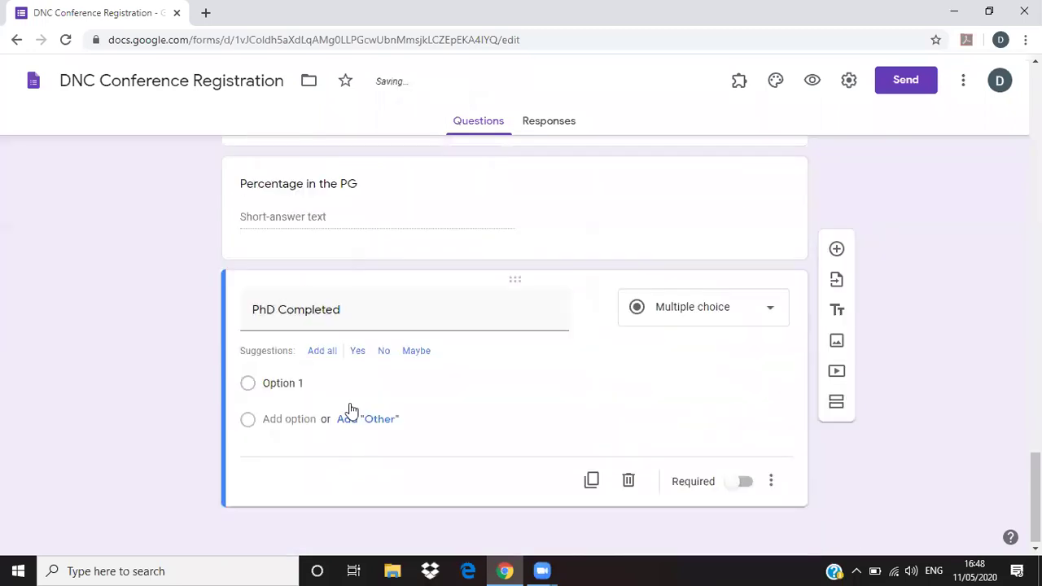
pyautogui.click(358, 358)
pyautogui.click(361, 355)
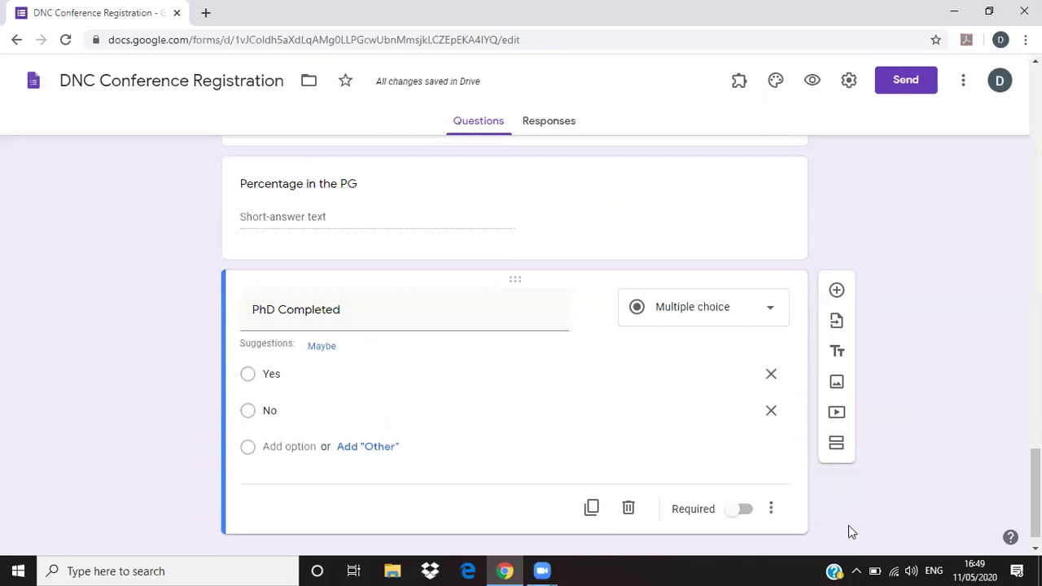
pyautogui.scroll(-1, 733, 514)
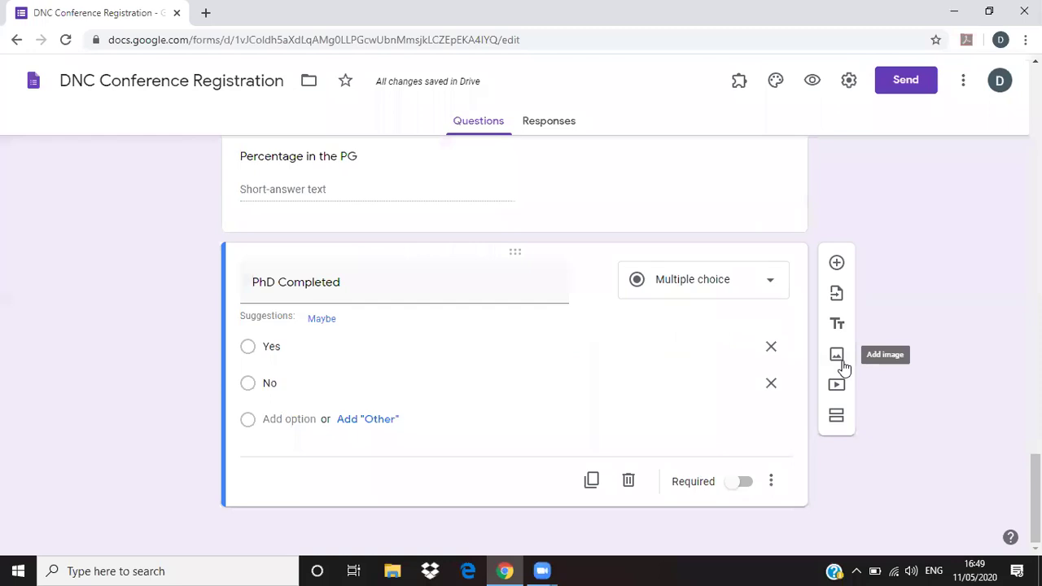
# - Add an 'Identify the photograph' question with the portrait JPG from Documents attached
pyautogui.click(834, 263)
pyautogui.write('Identify the photograph')
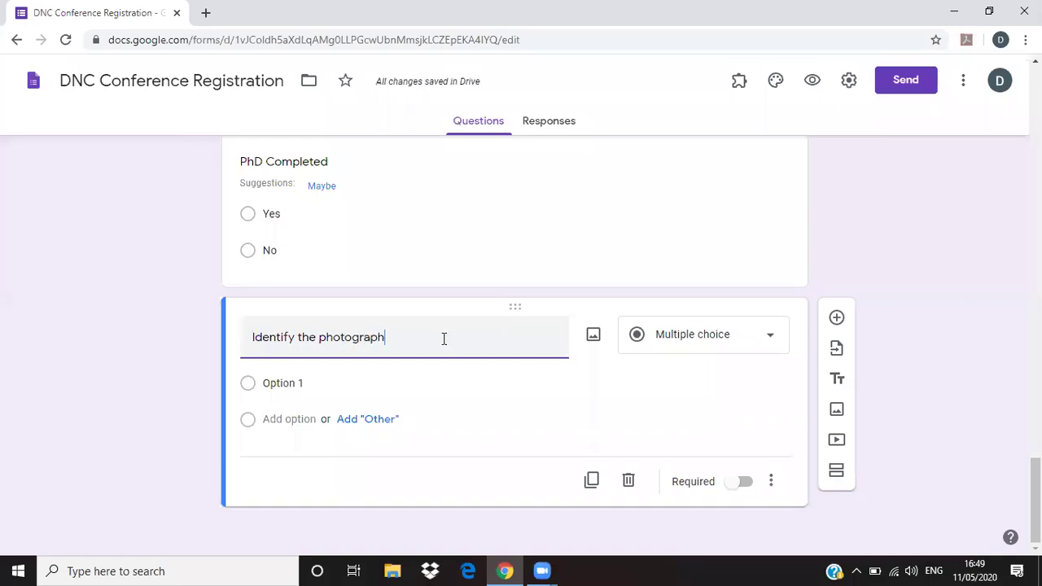
pyautogui.click(593, 337)
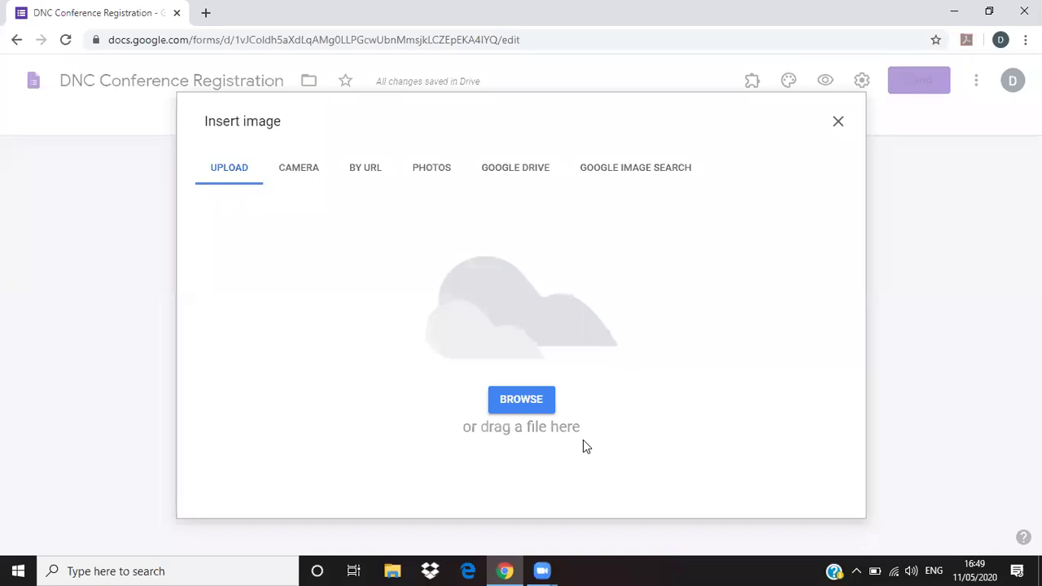
pyautogui.click(527, 399)
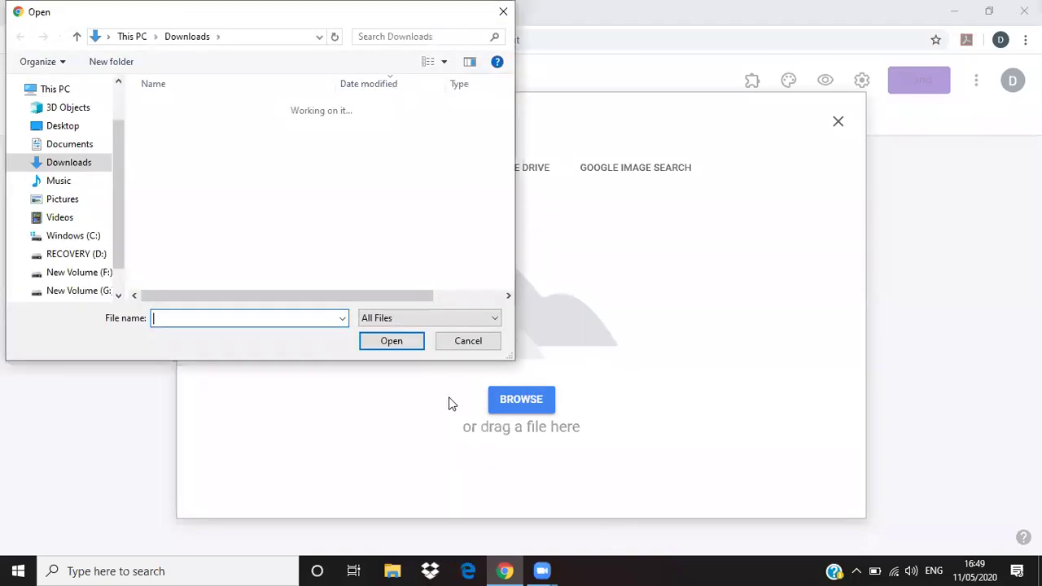
pyautogui.click(91, 151)
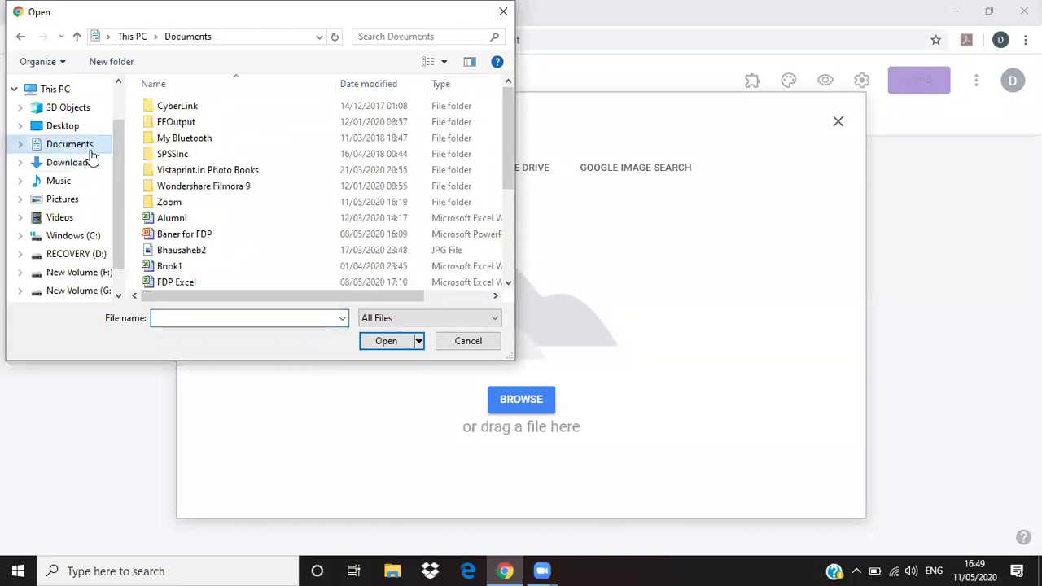
pyautogui.click(218, 246)
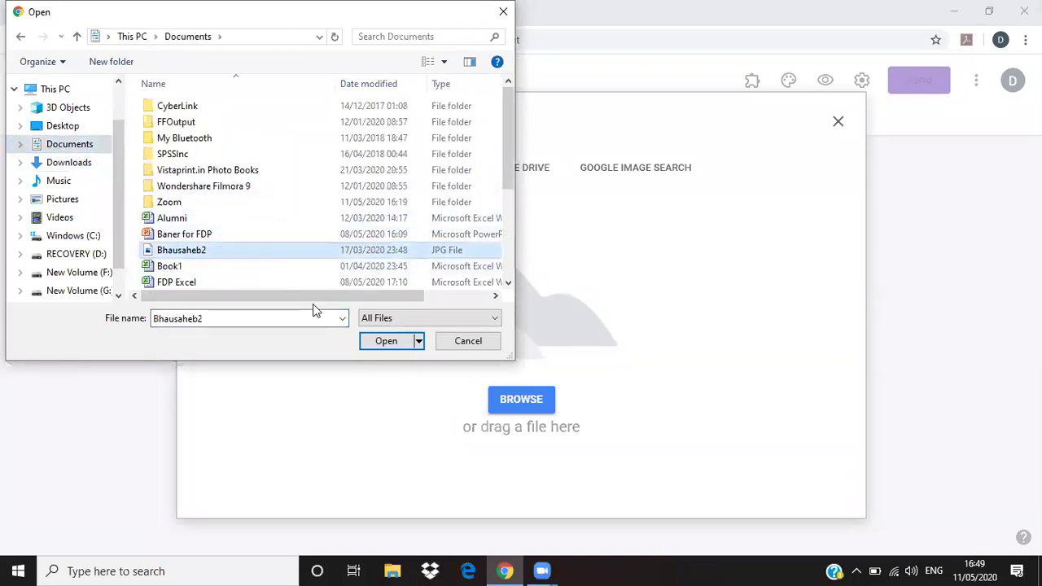
pyautogui.click(386, 341)
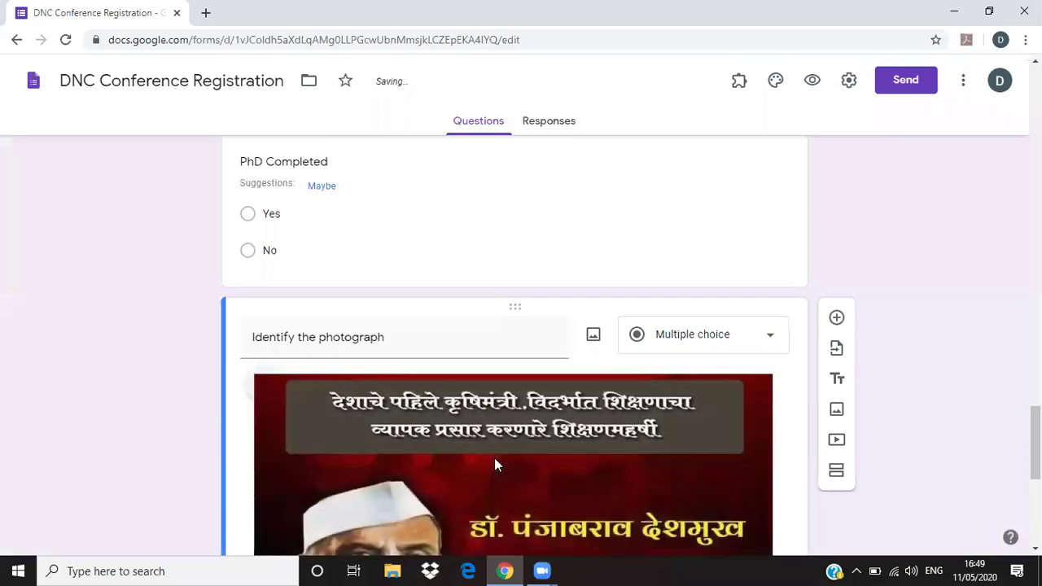
# - Drag the portrait's corner to shrink it to a small thumbnail, then select the first choice's placeholder
pyautogui.click(609, 437)
pyautogui.scroll(-3, 603, 438)
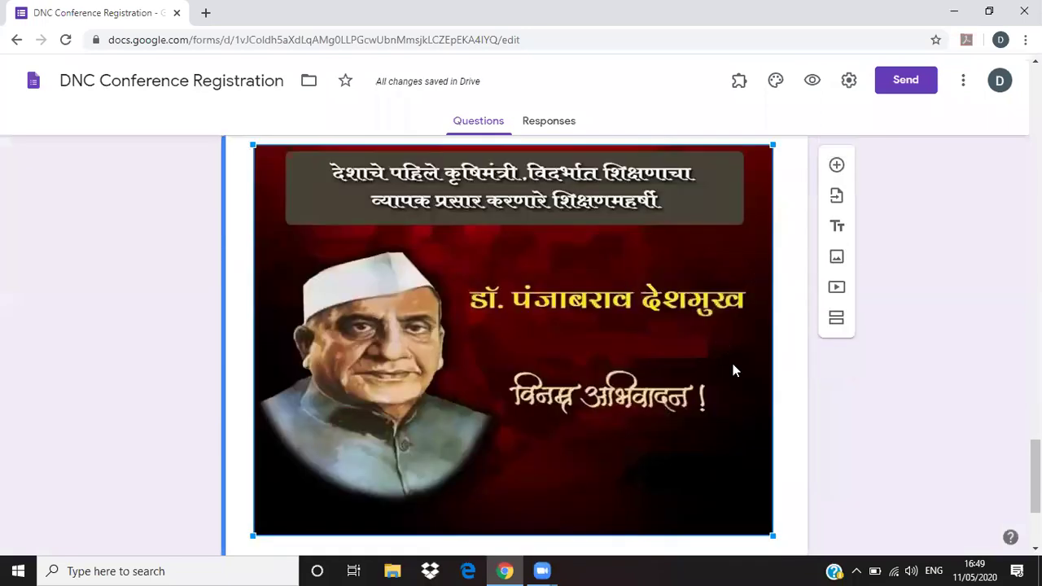
pyautogui.scroll(2, 731, 362)
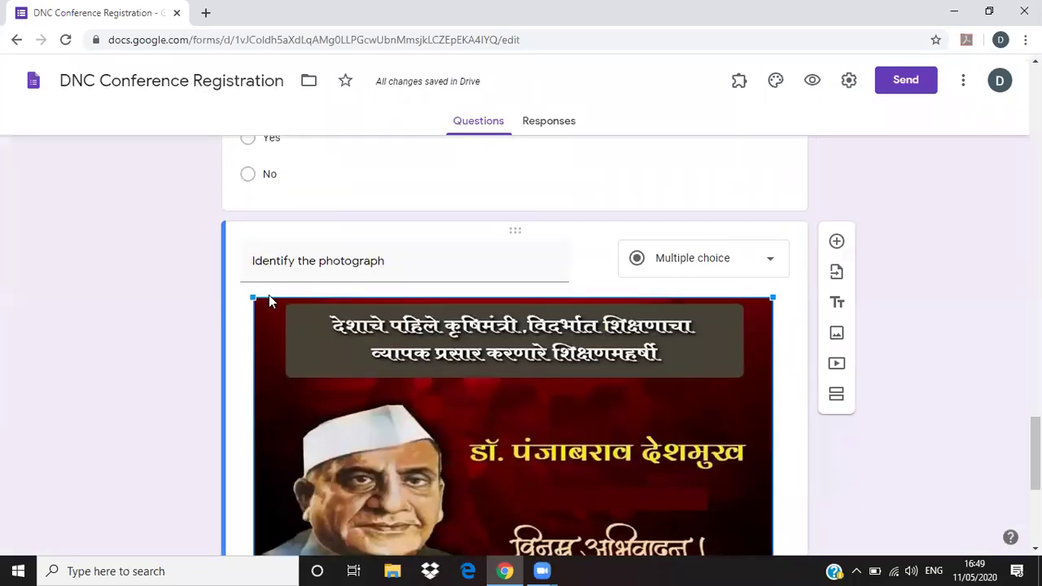
pyautogui.scroll(-2, 693, 340)
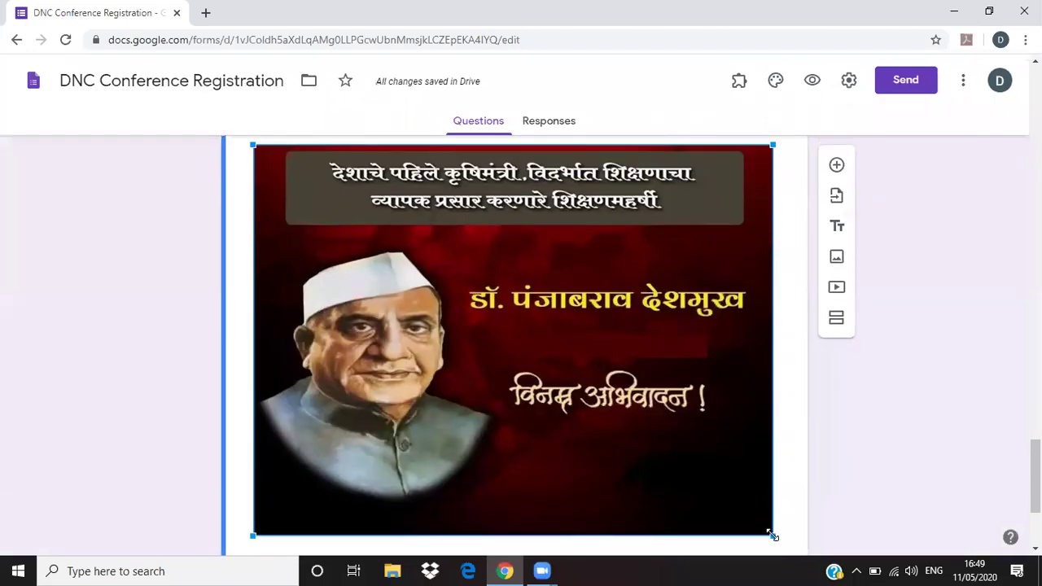
pyautogui.moveTo(772, 534); pyautogui.dragTo(431, 215)
pyautogui.click(279, 383)
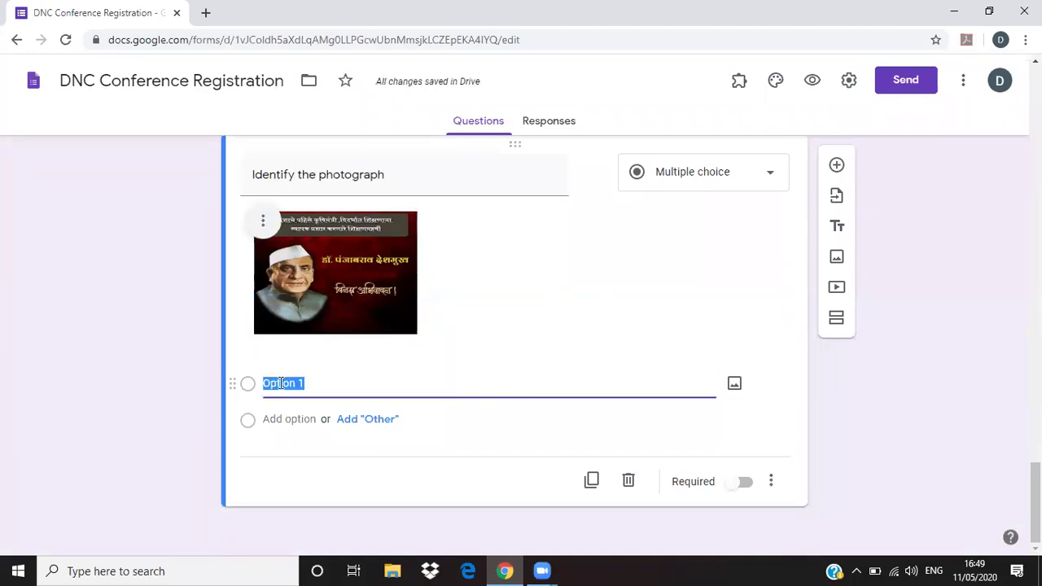
# - Enter choices Dr. Sarvapalli Radhakrishnan, Dr Panjabrao Deshumukh and Dr. Rajendra Prasad
pyautogui.write('Dr.')
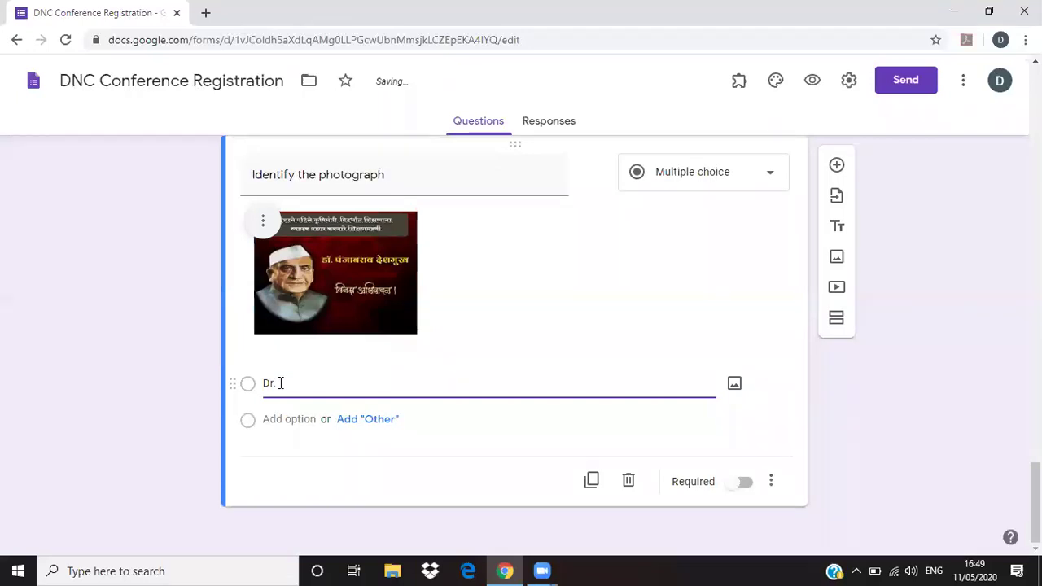
pyautogui.write(' Sarva')
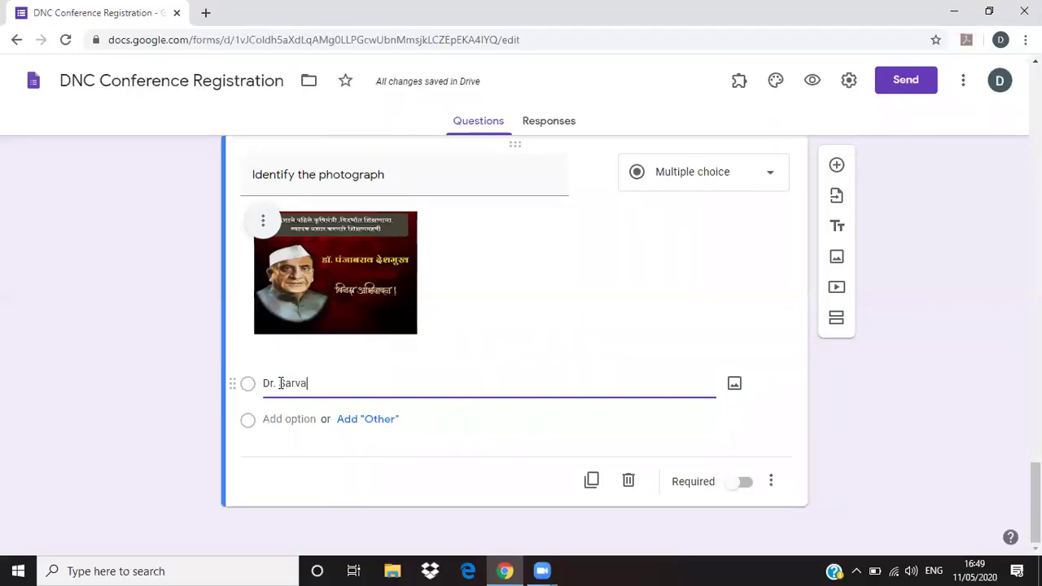
pyautogui.write('ppalli')
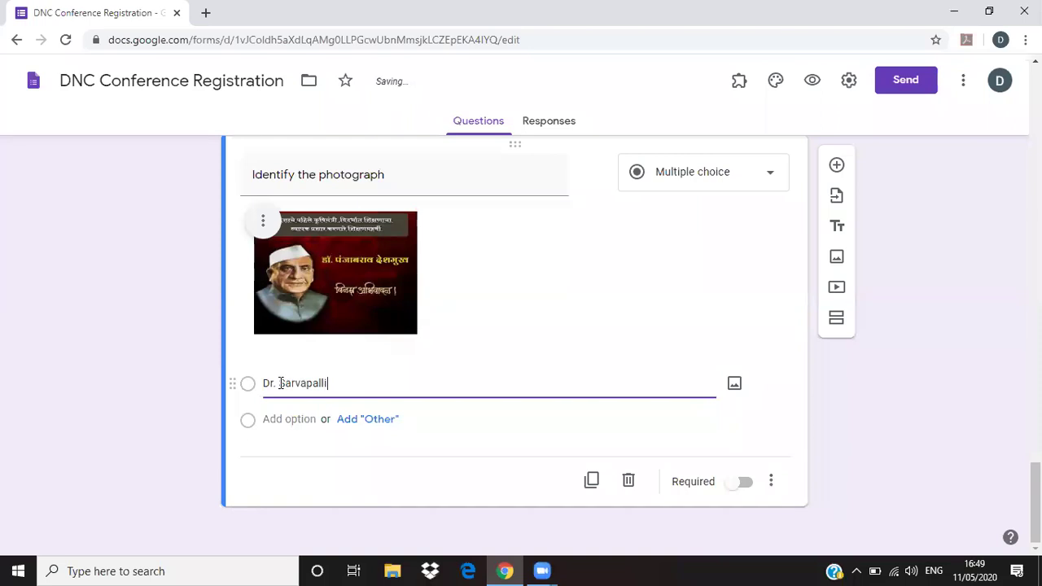
pyautogui.write(' Radhakrishnana')
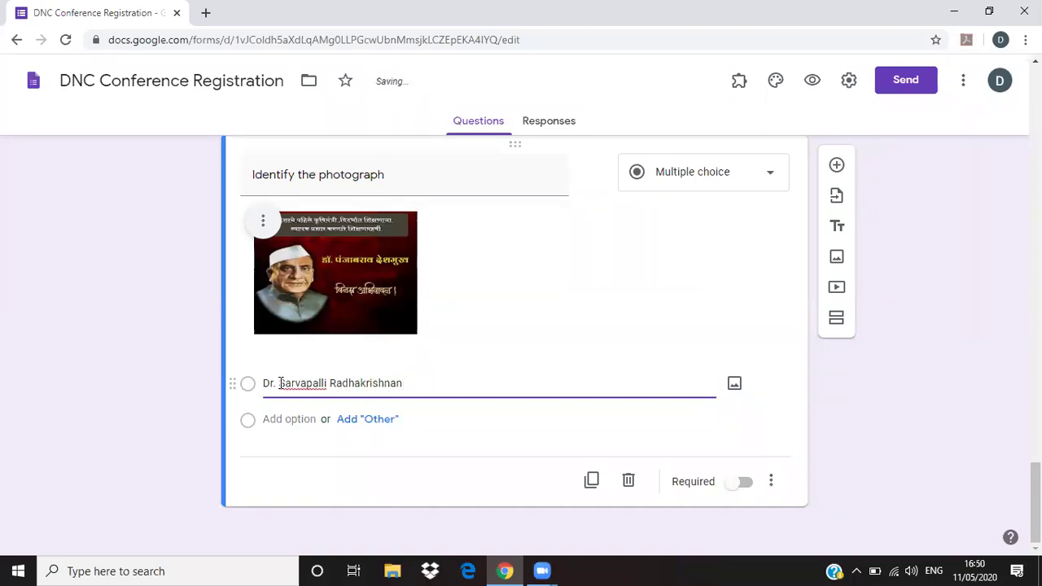
pyautogui.click(291, 419)
pyautogui.write('Dr ')
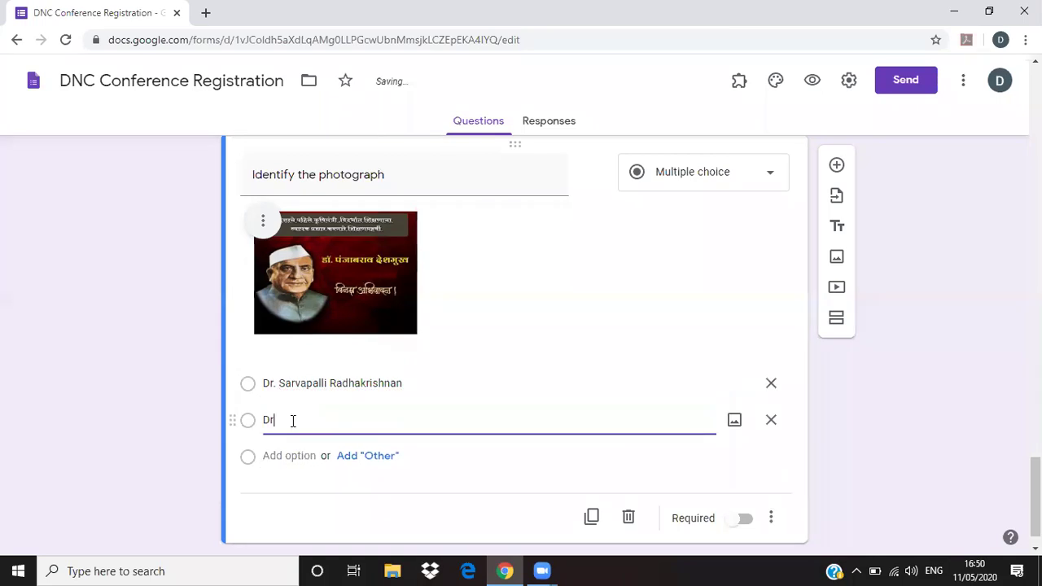
pyautogui.write('Panjabr')
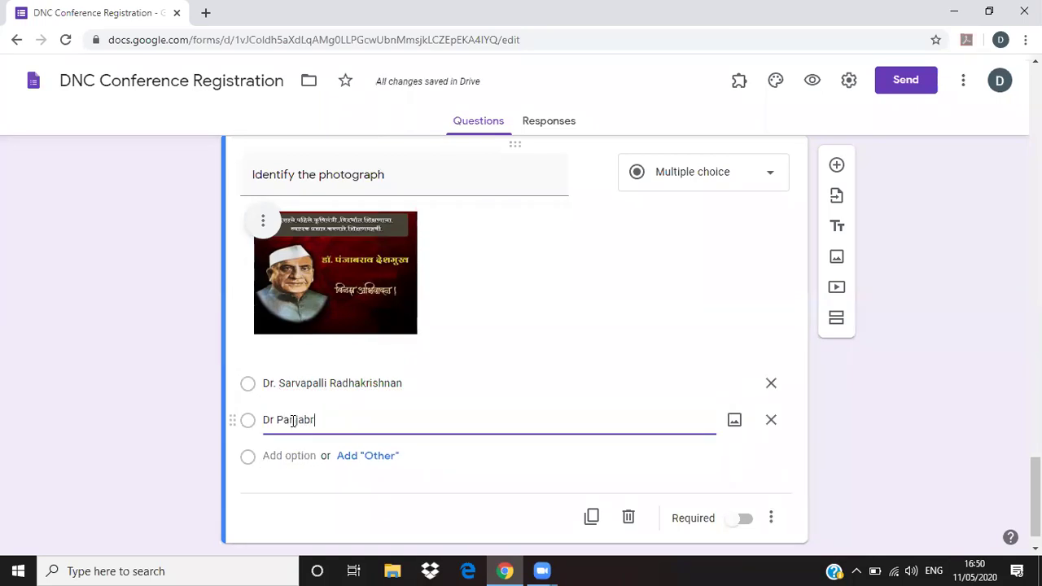
pyautogui.write('ao Deshumukh')
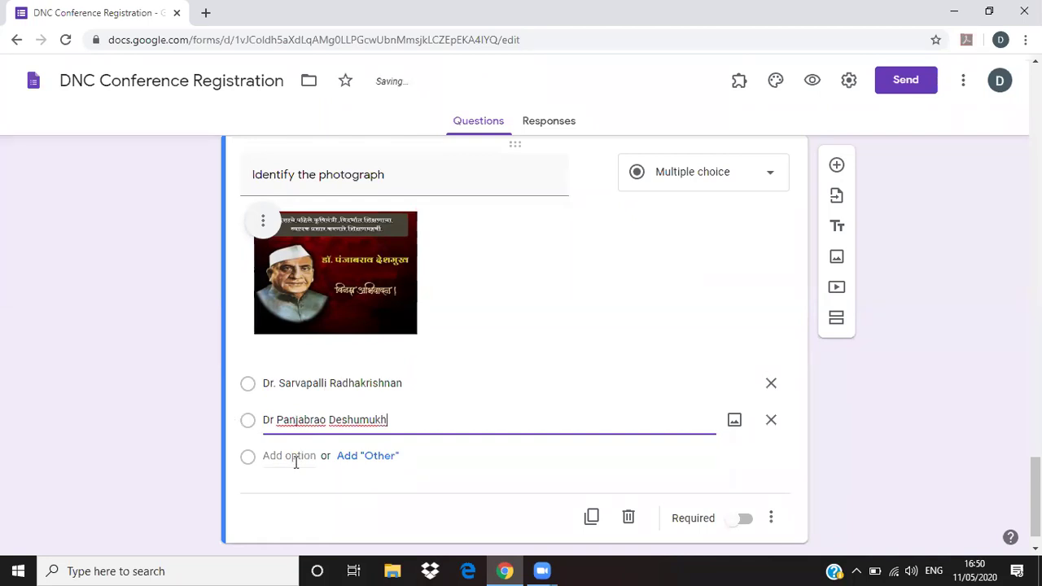
pyautogui.click(291, 455)
pyautogui.write('Dr. Ra')
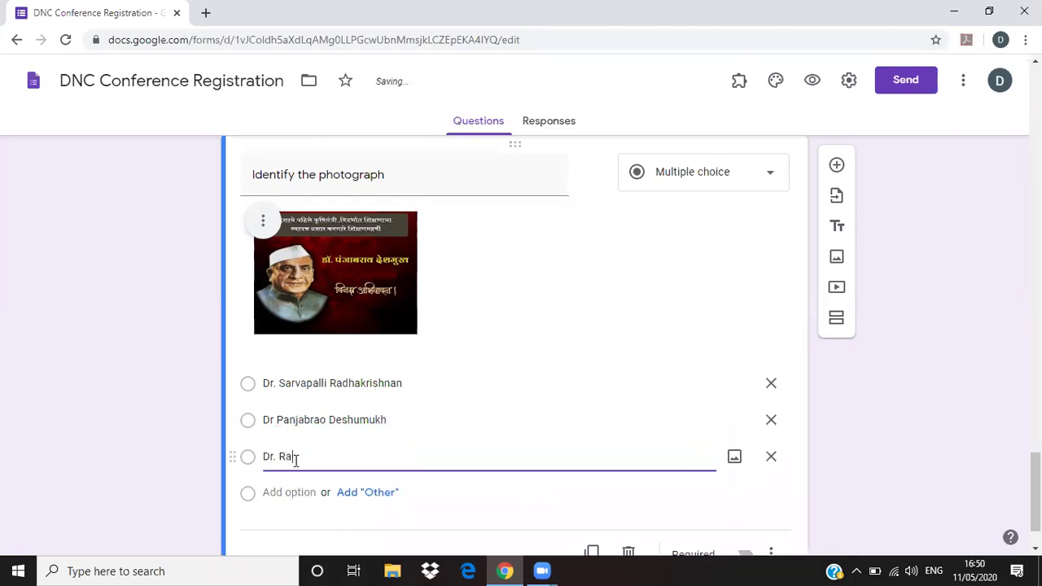
pyautogui.write('jendra Prasad')
pyautogui.click(869, 387)
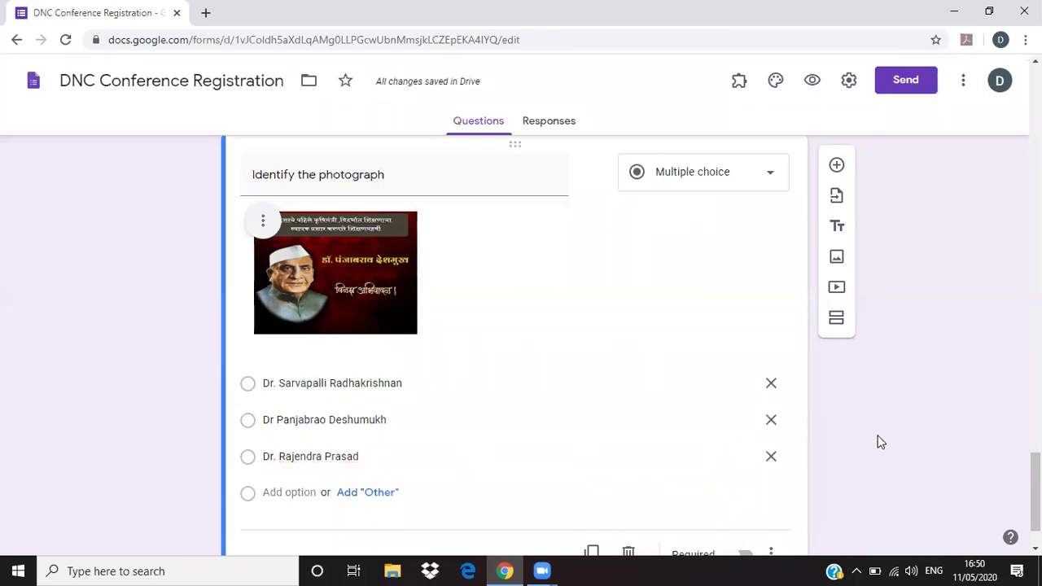
pyautogui.scroll(-1, 877, 442)
# - Go back to the top of the form and view the Responses page showing 0 responses
pyautogui.scroll(3, 876, 443)
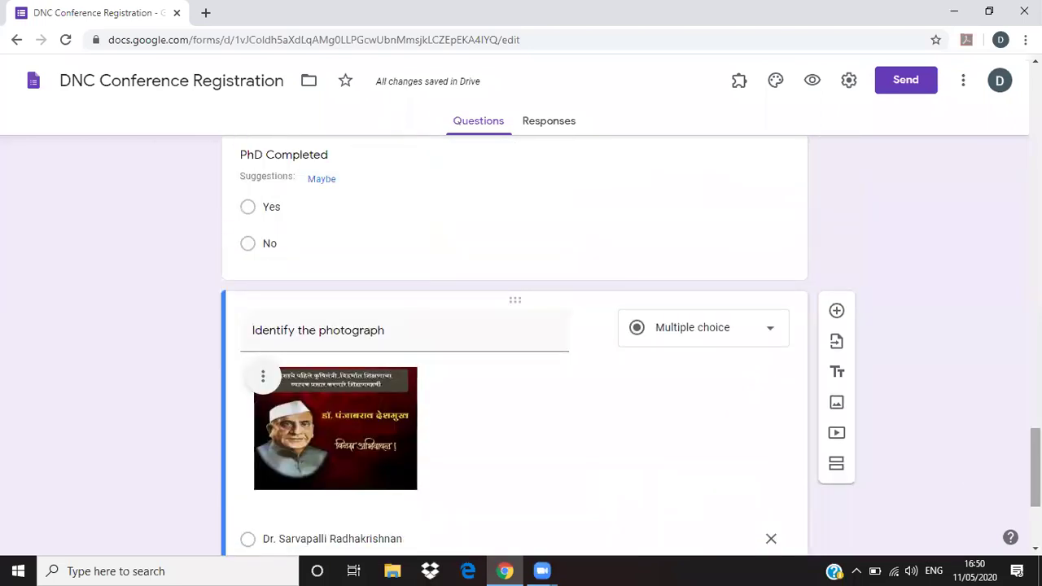
pyautogui.scroll(15, 515, 345)
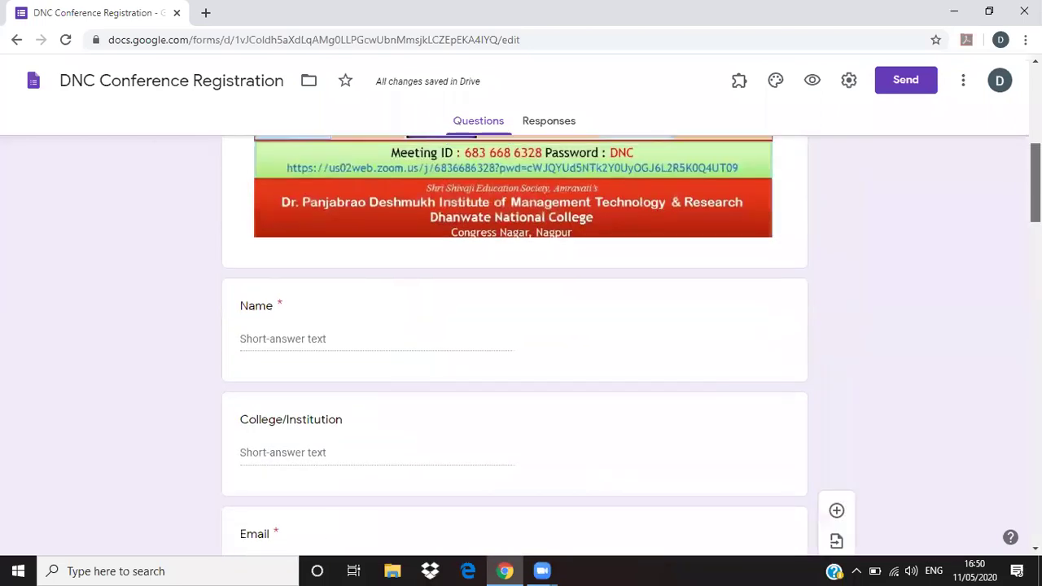
pyautogui.scroll(5, 515, 345)
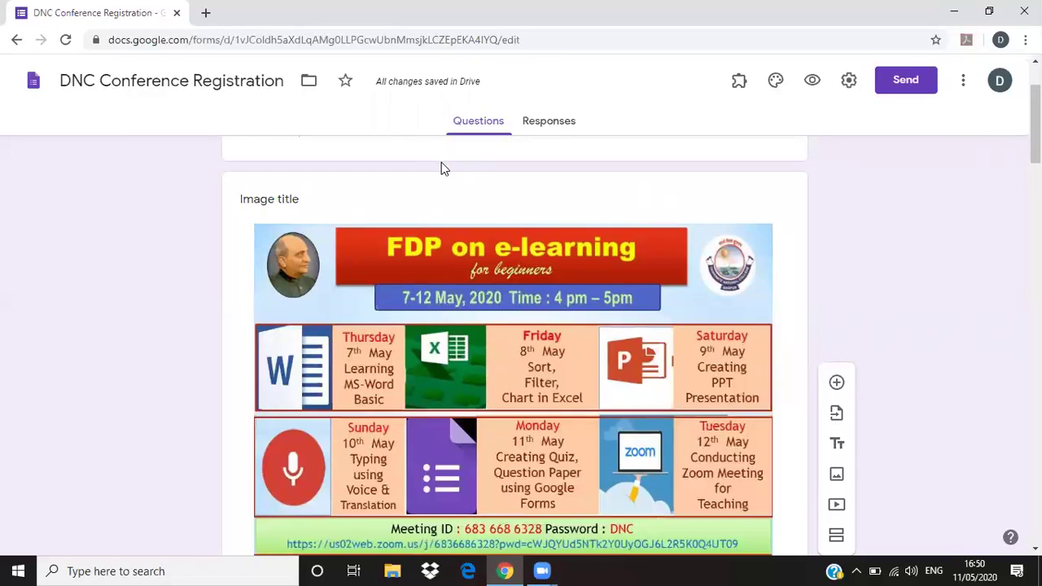
pyautogui.click(538, 122)
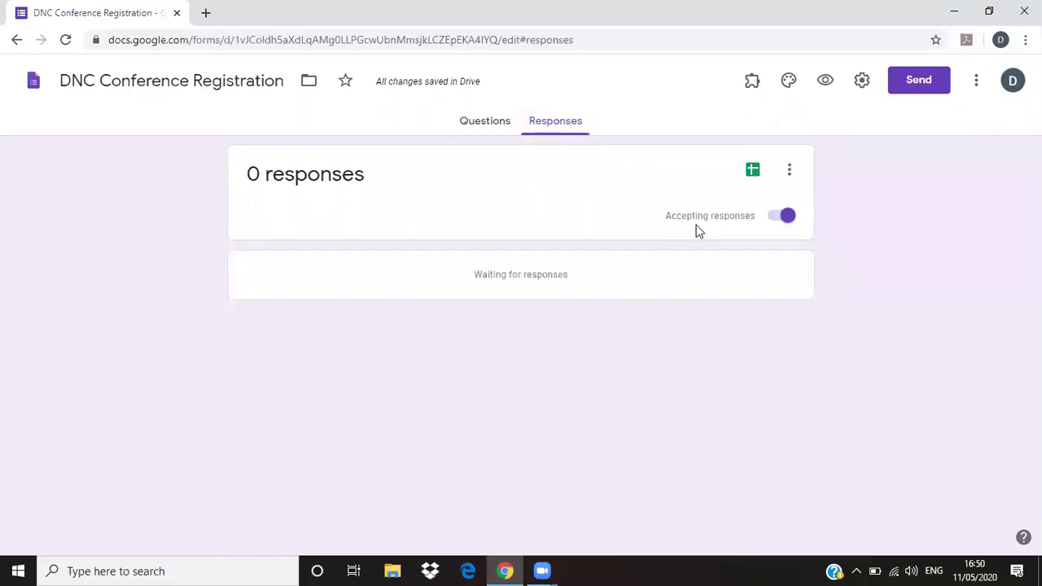
# - Turn Accepting responses off and back on, then return to the Questions editor
pyautogui.click(774, 220)
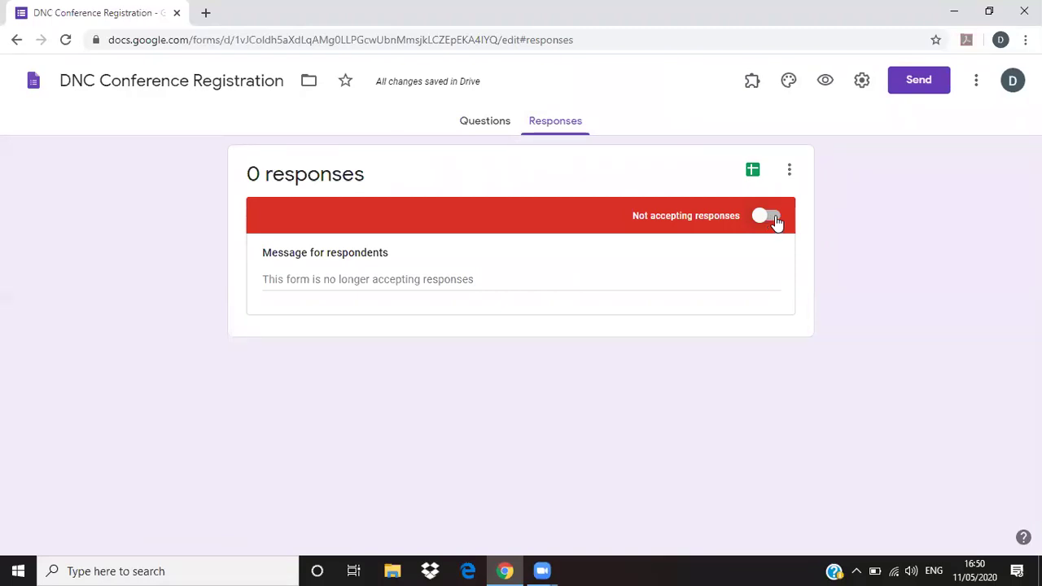
pyautogui.click(776, 220)
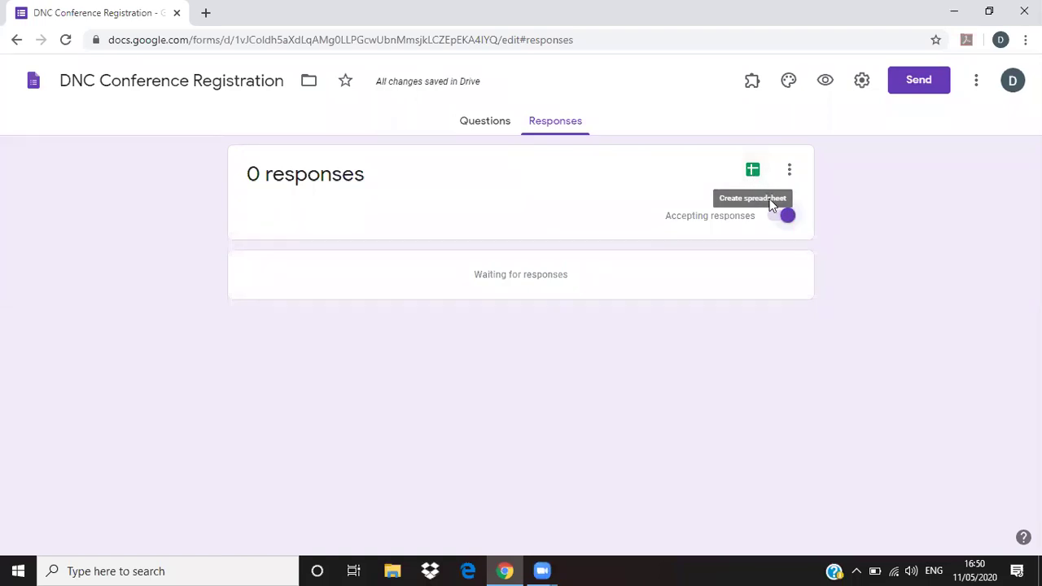
pyautogui.click(492, 130)
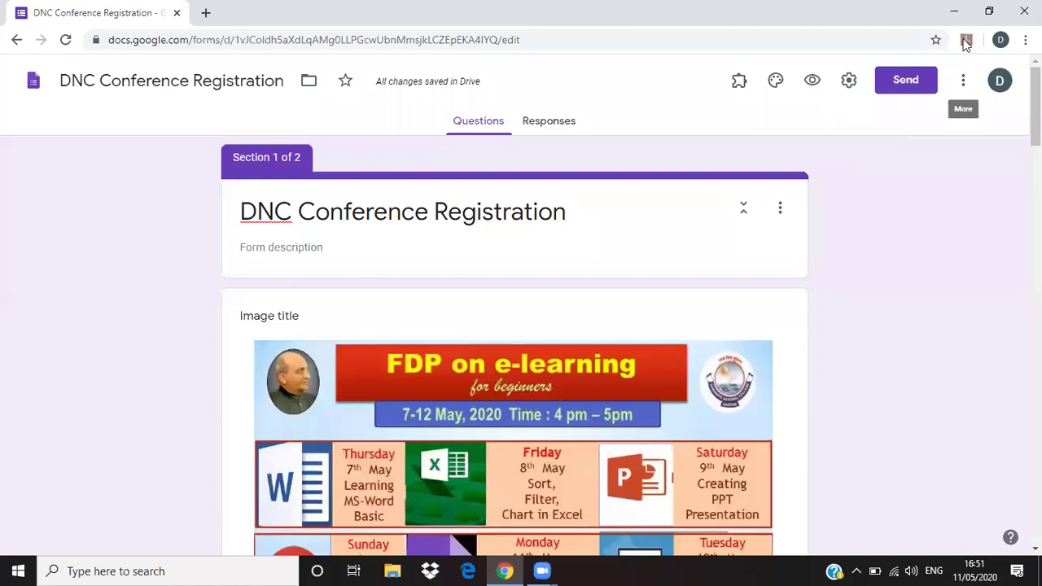
# - Start an email invitation to one suggested recipient with subject 'DNC Conference Registration'
pyautogui.click(923, 82)
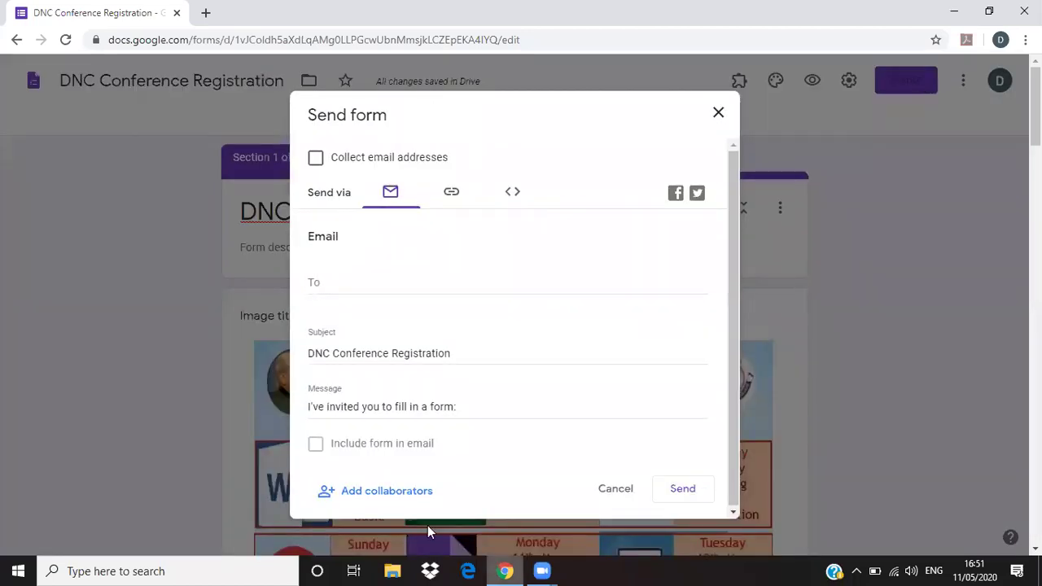
pyautogui.click(333, 282)
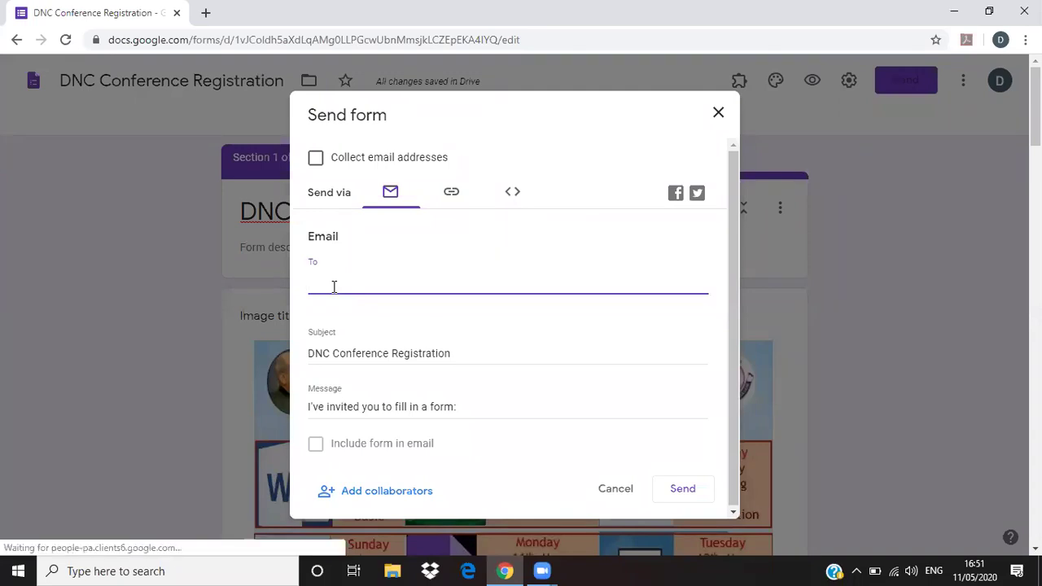
pyautogui.write('p')
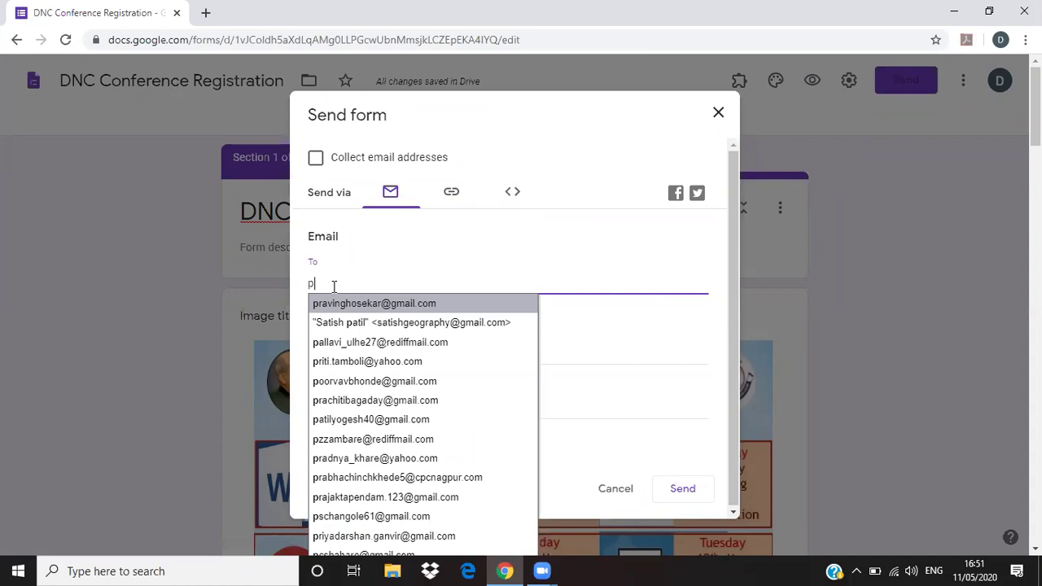
pyautogui.press('Return')
pyautogui.moveTo(315, 354); pyautogui.dragTo(456, 354)
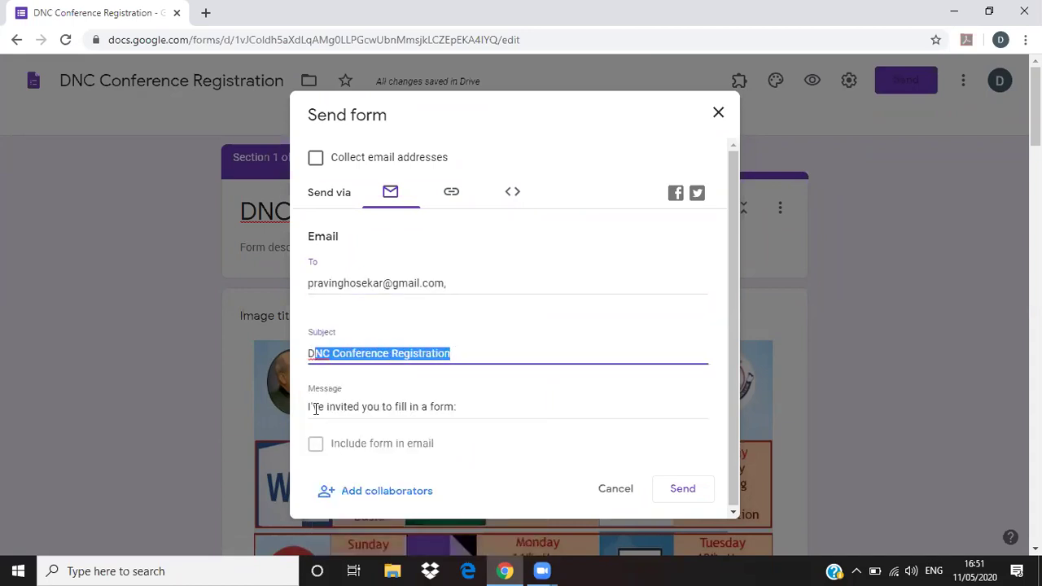
pyautogui.moveTo(309, 408); pyautogui.dragTo(467, 411)
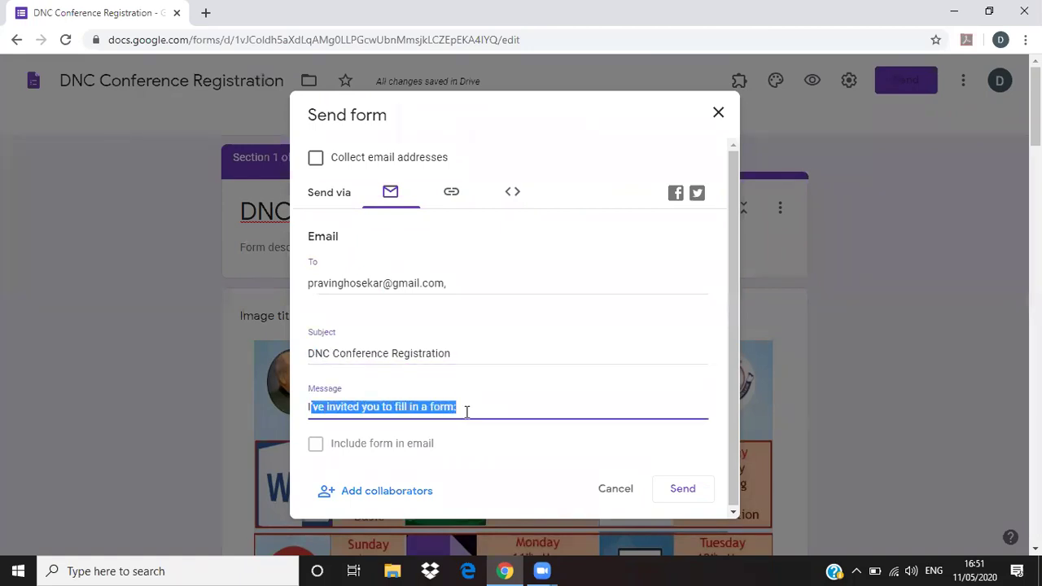
pyautogui.click(469, 408)
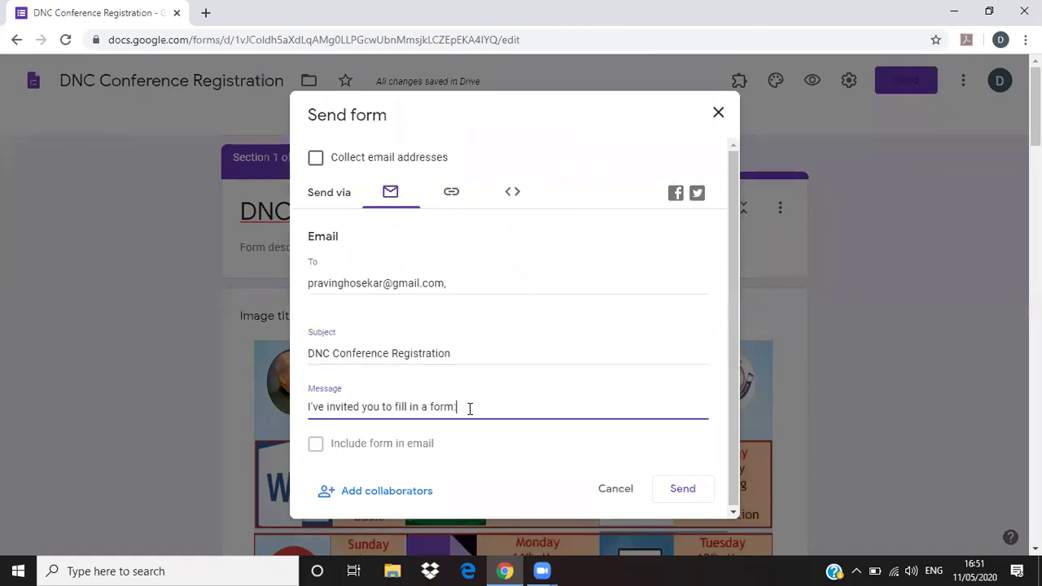
pyautogui.click(316, 448)
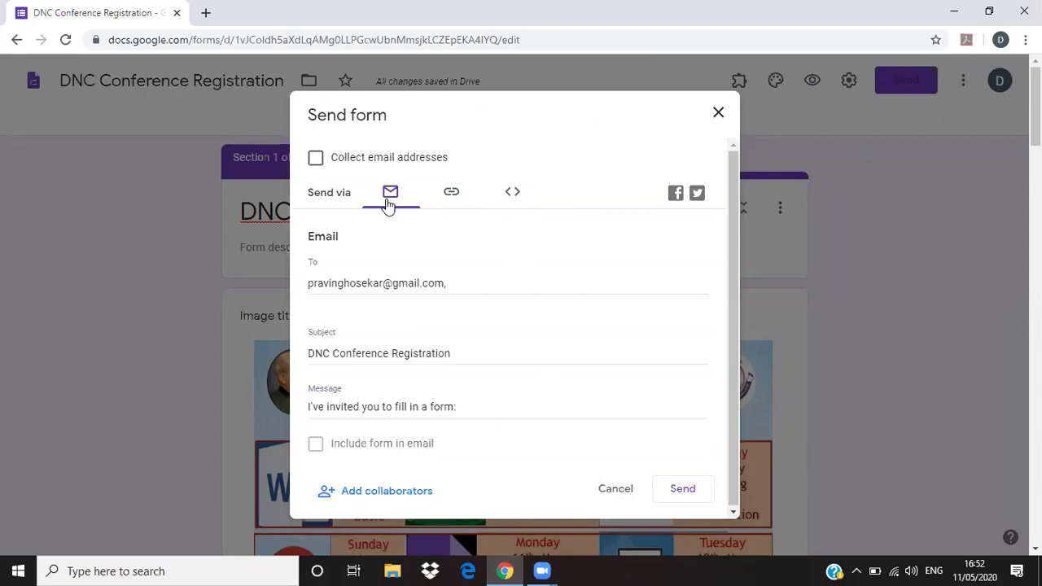
# - Copy the shortened form link, close the Send form dialog, and open a new browser tab
pyautogui.click(451, 196)
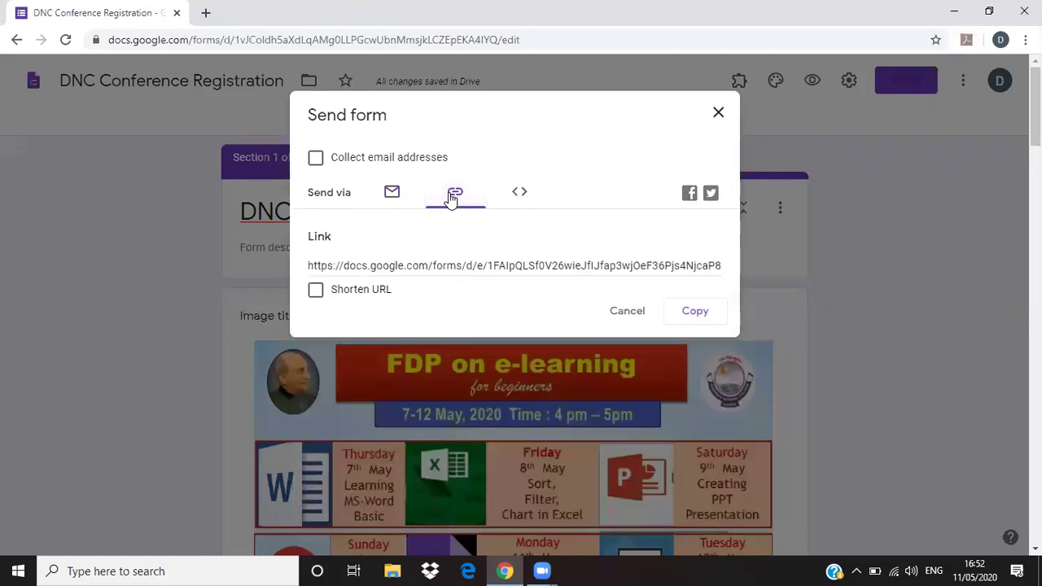
pyautogui.click(400, 269)
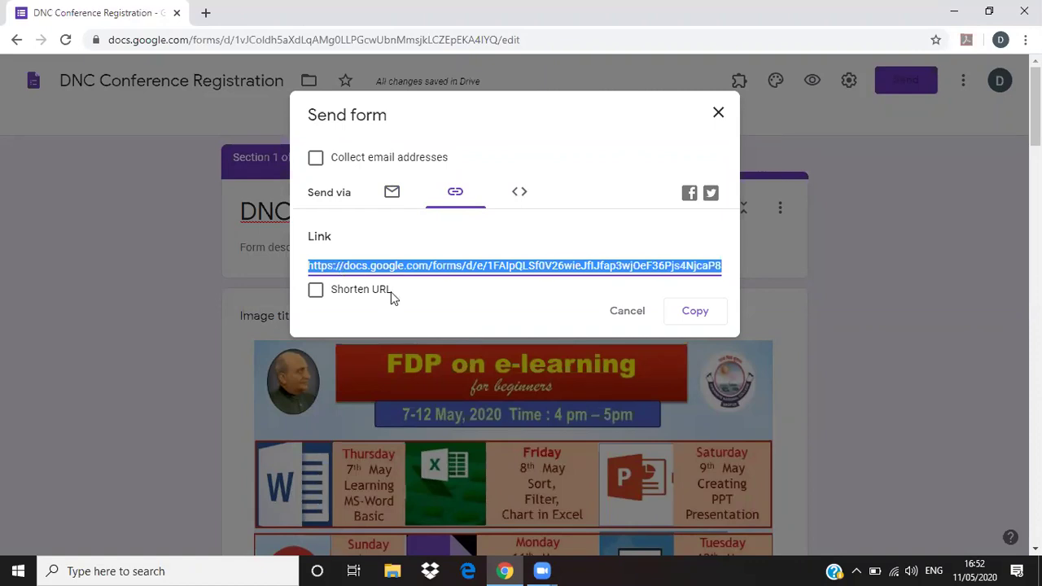
pyautogui.click(318, 294)
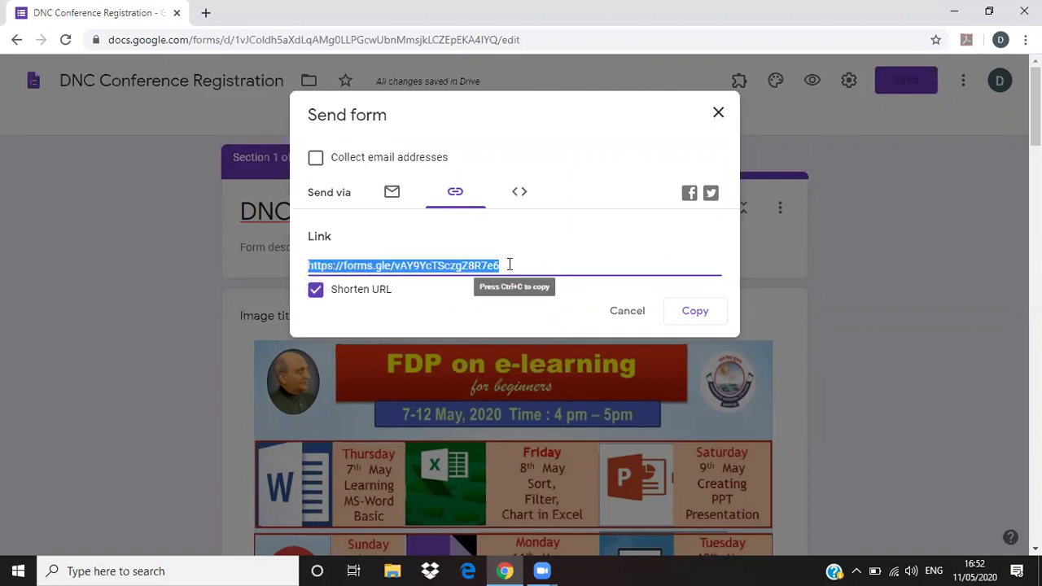
pyautogui.click(696, 312)
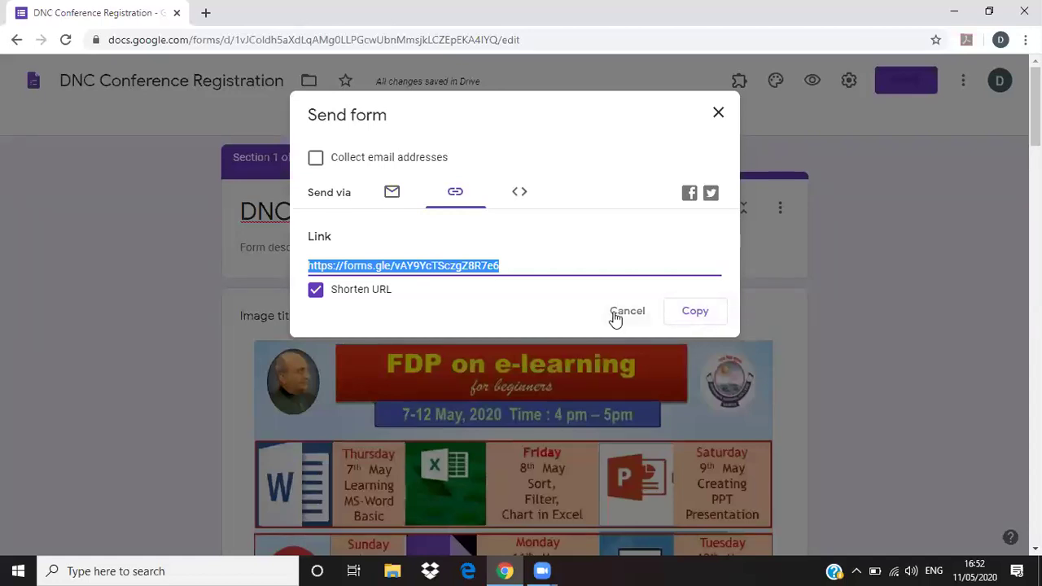
pyautogui.click(692, 317)
pyautogui.click(718, 115)
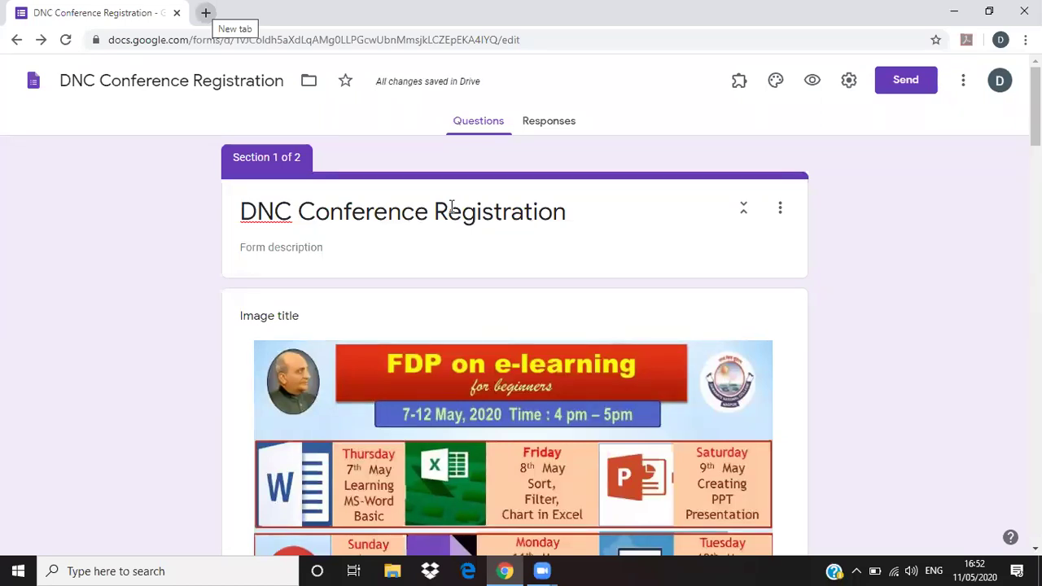
pyautogui.hotkey('ctrl', 't')
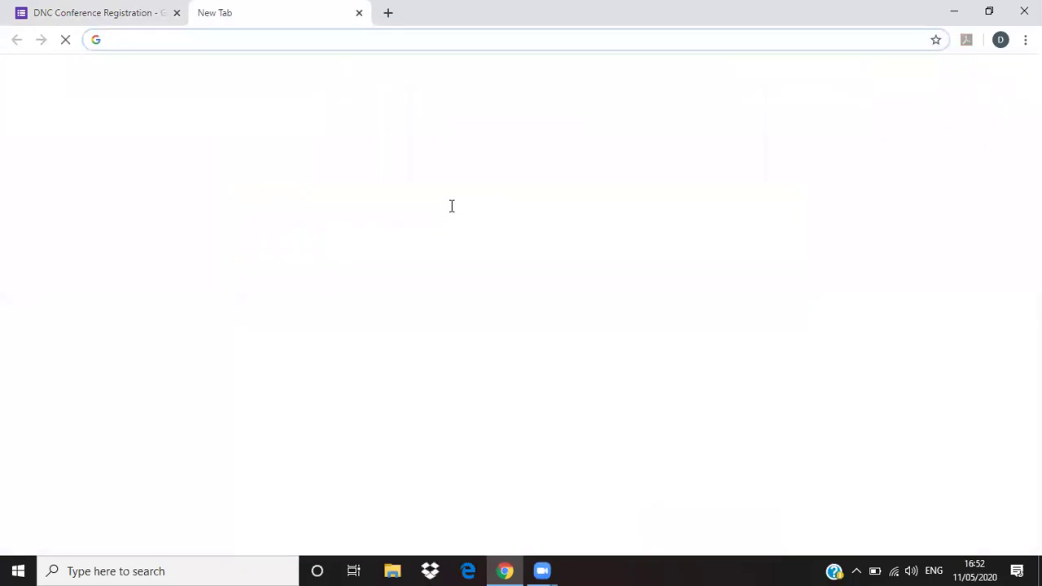
# - Paste the short link to load the live registration form
pyautogui.hotkey('ctrl', 'v')
pyautogui.press('Return')
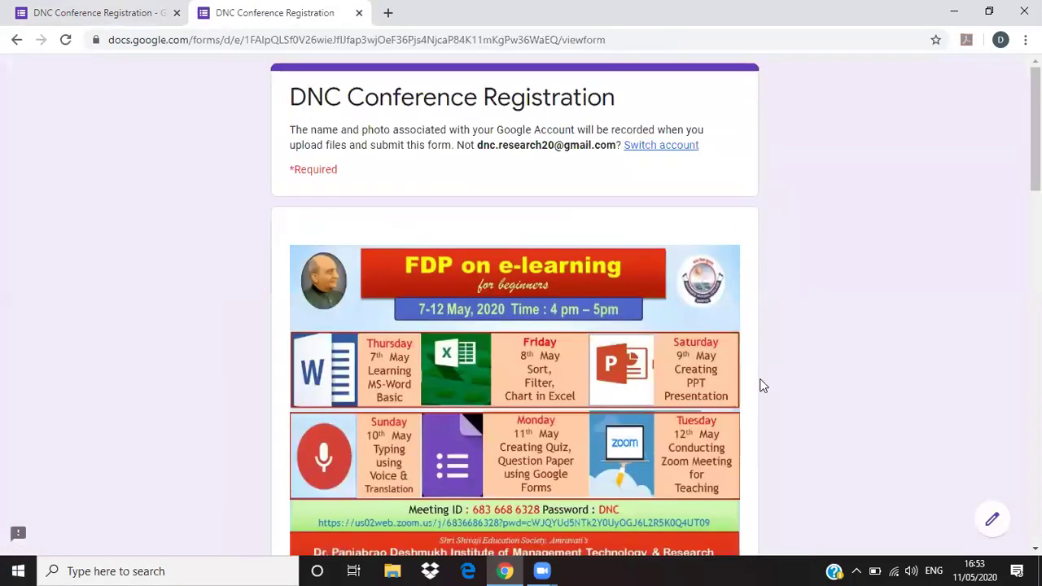
pyautogui.scroll(-5, 780, 450)
# - Fill in the registrant's first name, college DNC, email address and mobile number
pyautogui.click(328, 223)
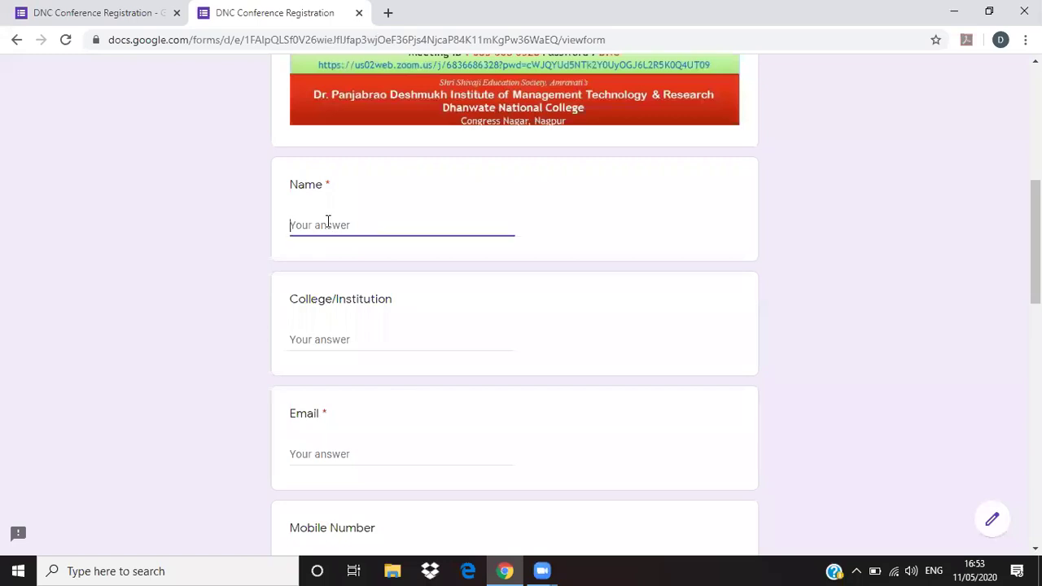
pyautogui.write('Pravin')
pyautogui.click(359, 338)
pyautogui.write('DNC')
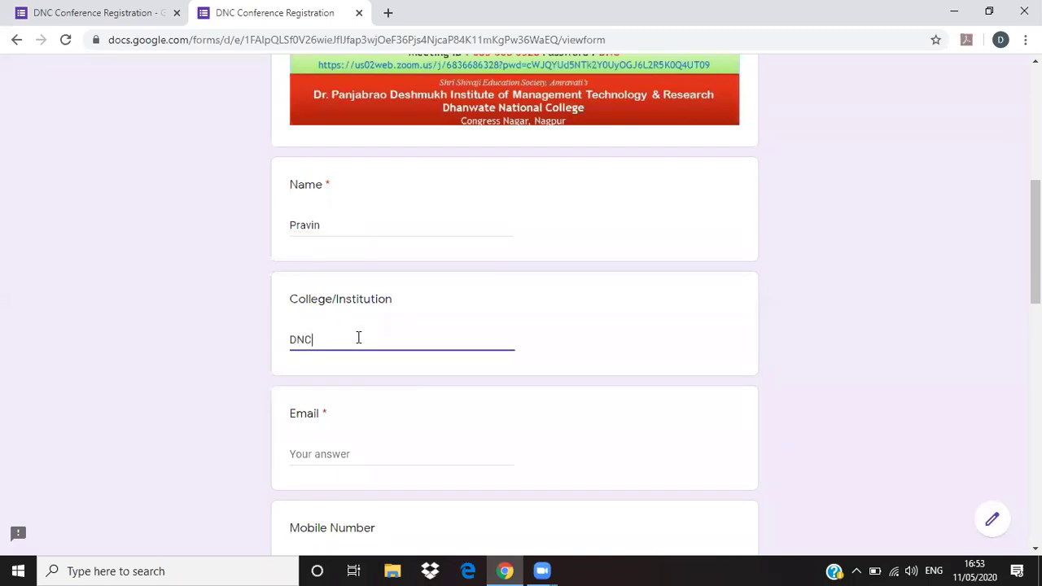
pyautogui.click(350, 456)
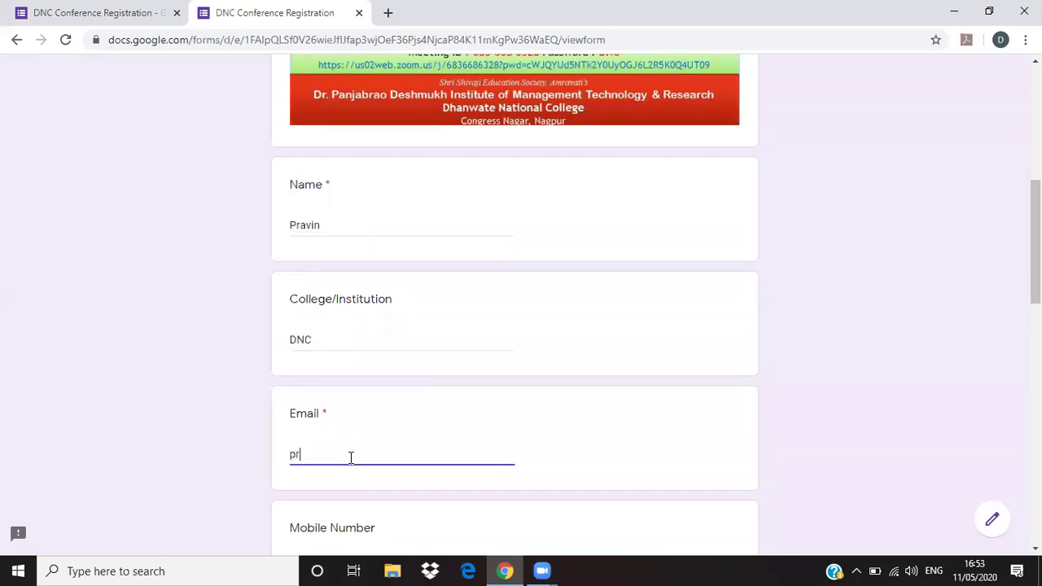
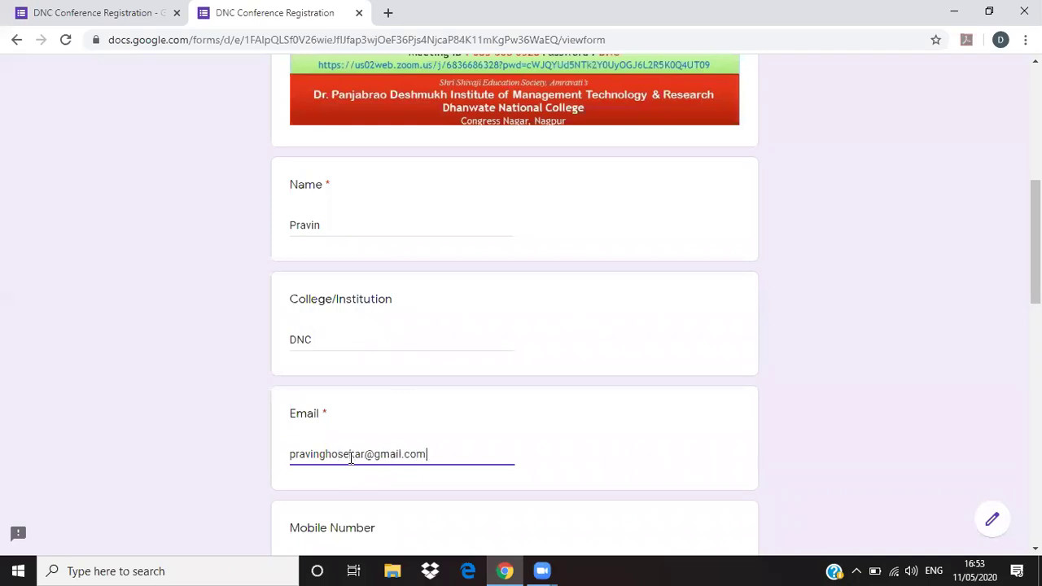
pyautogui.scroll(-1, 317, 388)
pyautogui.scroll(-2, 318, 388)
pyautogui.click(319, 339)
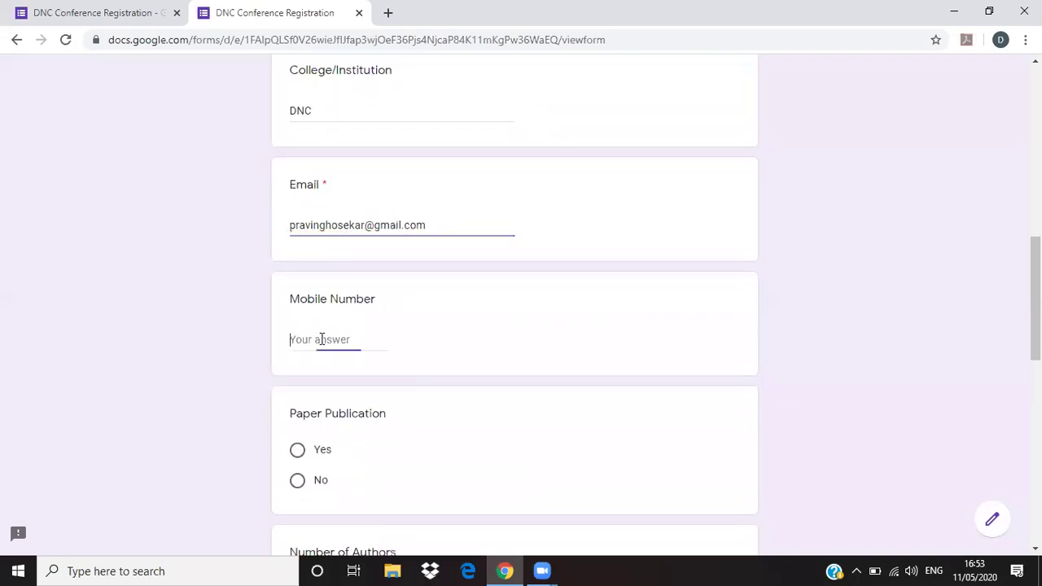
pyautogui.scroll(5, 321, 342)
pyautogui.scroll(-6, 359, 371)
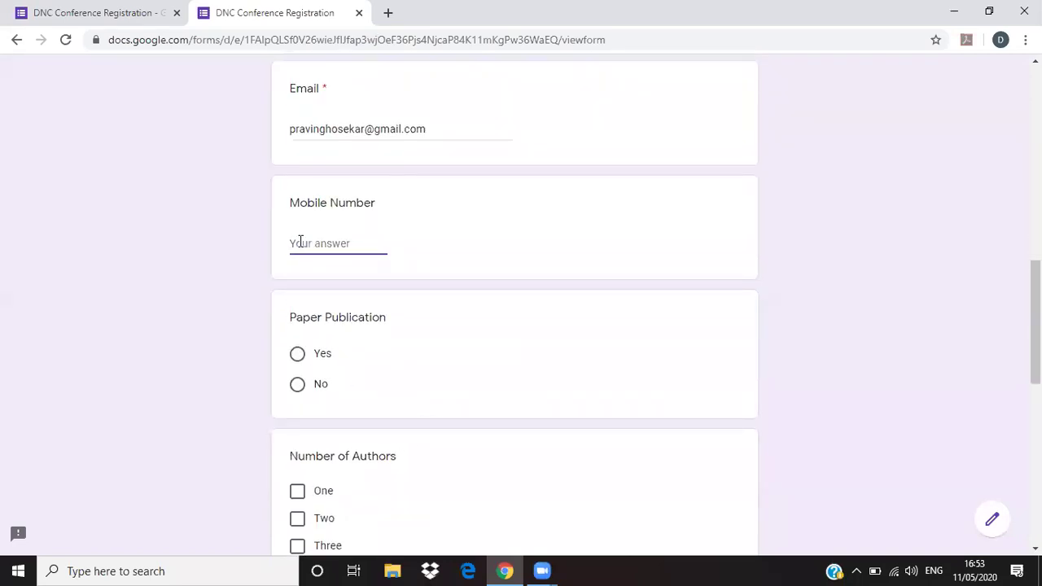
# - Answer Yes to Paper Publication, tick only One author, and choose Assistant Professor
pyautogui.scroll(-2, 319, 347)
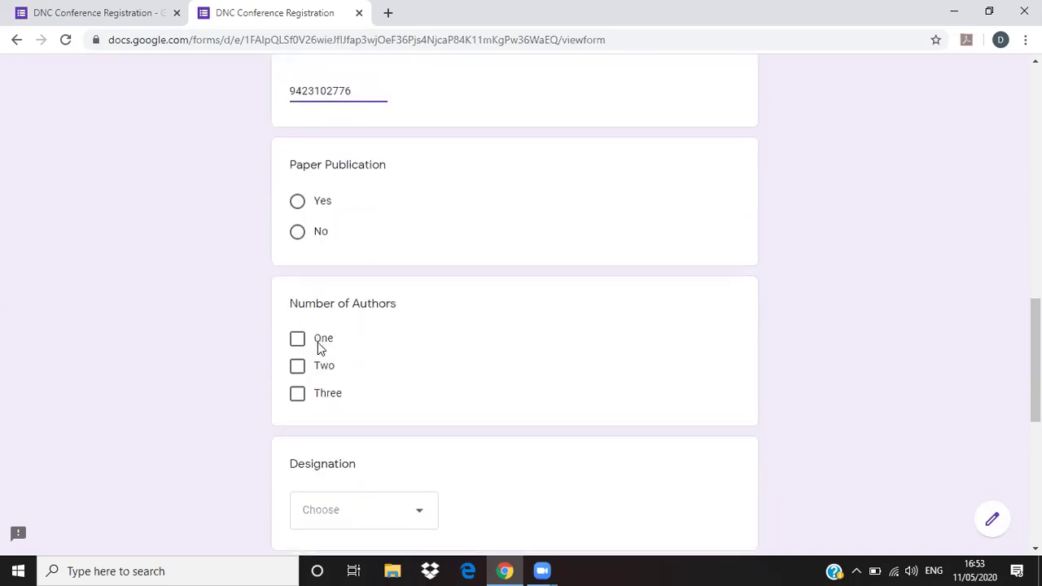
pyautogui.click(296, 203)
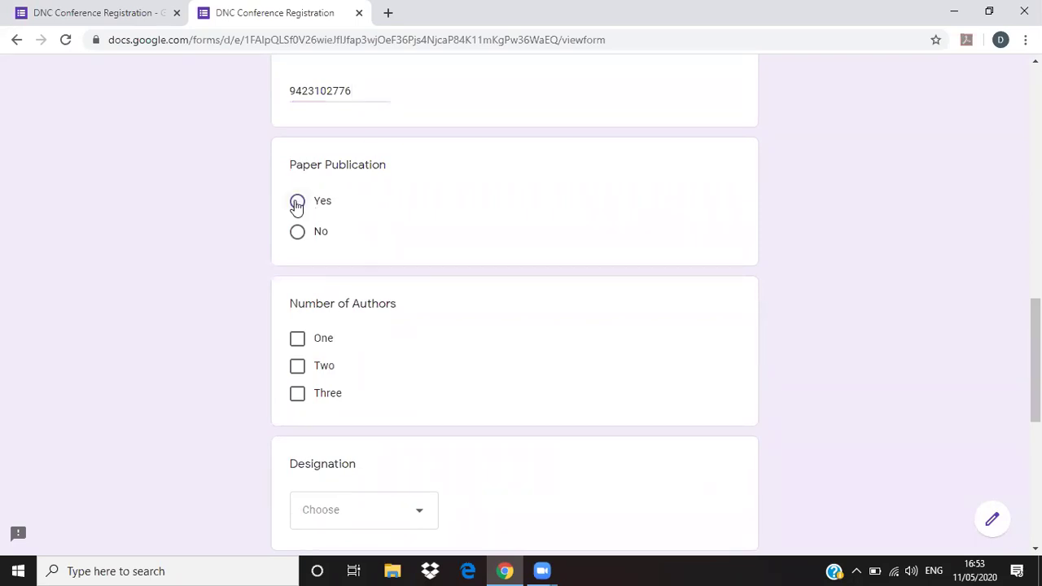
pyautogui.moveTo(291, 305); pyautogui.dragTo(394, 307)
pyautogui.click(314, 311)
pyautogui.click(297, 341)
pyautogui.click(297, 367)
pyautogui.click(298, 394)
pyautogui.click(298, 394)
pyautogui.click(298, 365)
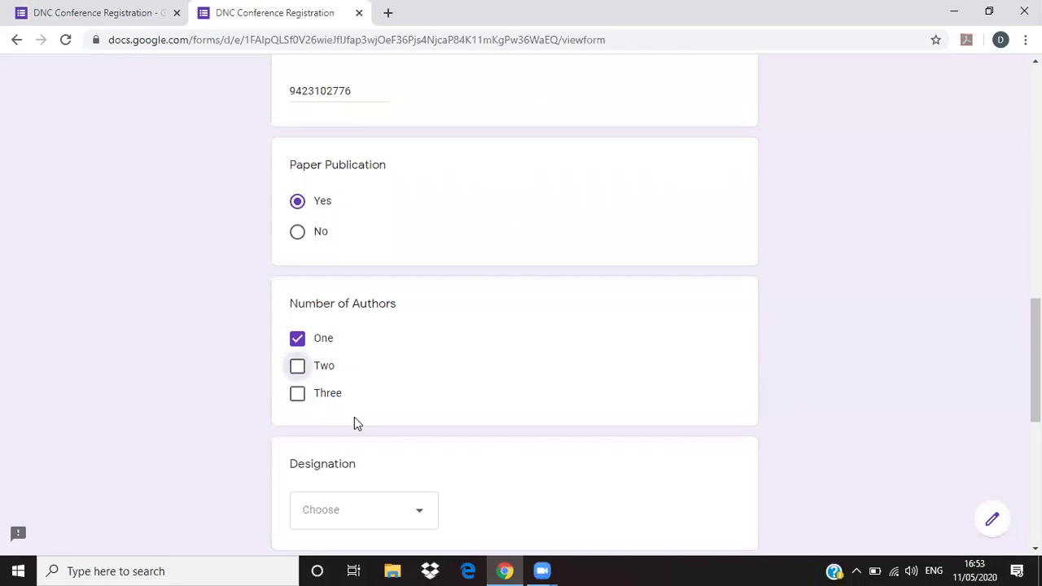
pyautogui.scroll(-3, 354, 423)
pyautogui.click(411, 297)
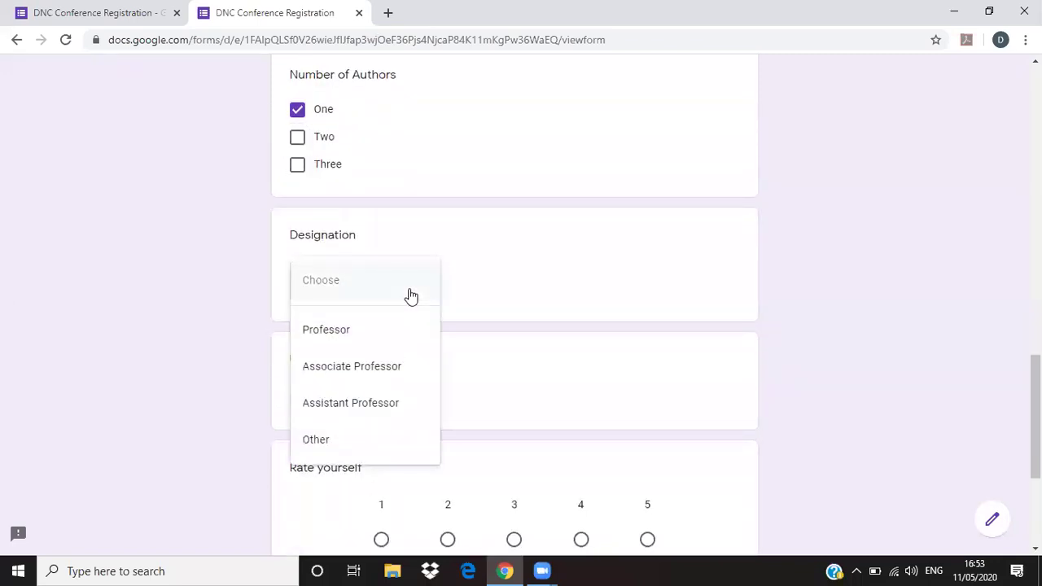
pyautogui.click(364, 410)
pyautogui.scroll(-2, 386, 361)
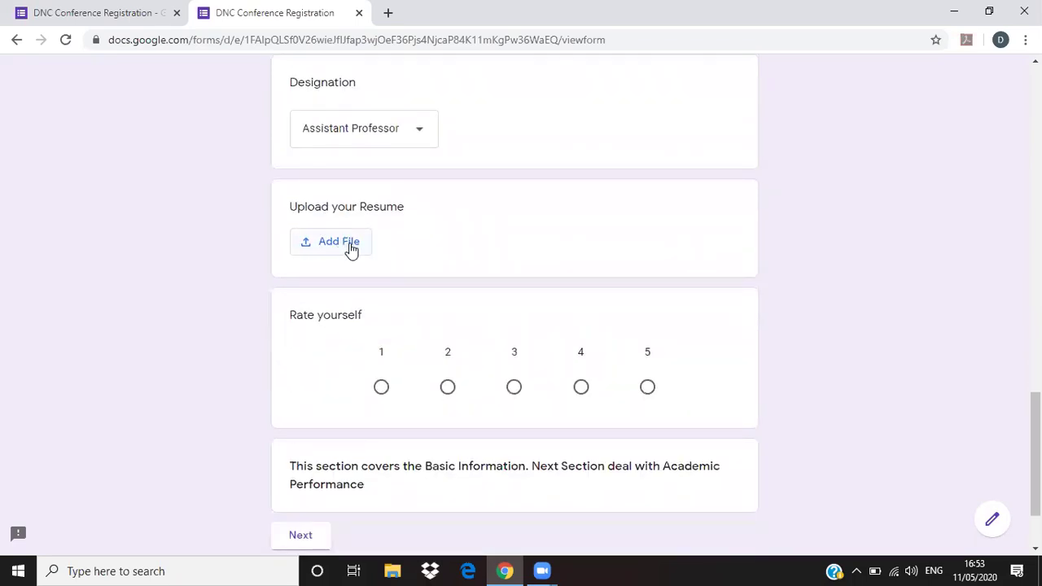
# - Upload the Membership ICA & MCA PDF as the resume
pyautogui.click(351, 249)
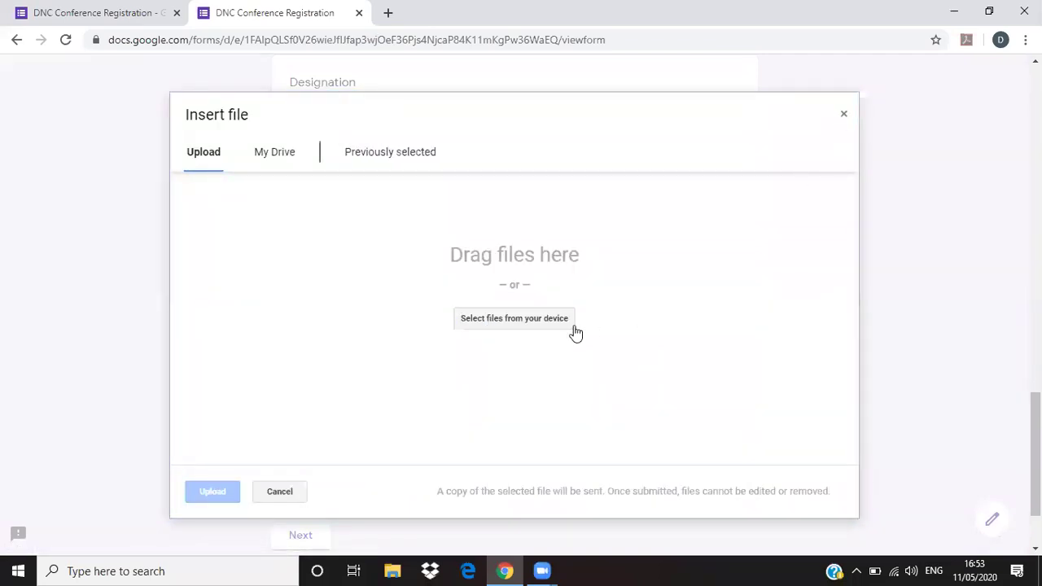
pyautogui.click(532, 327)
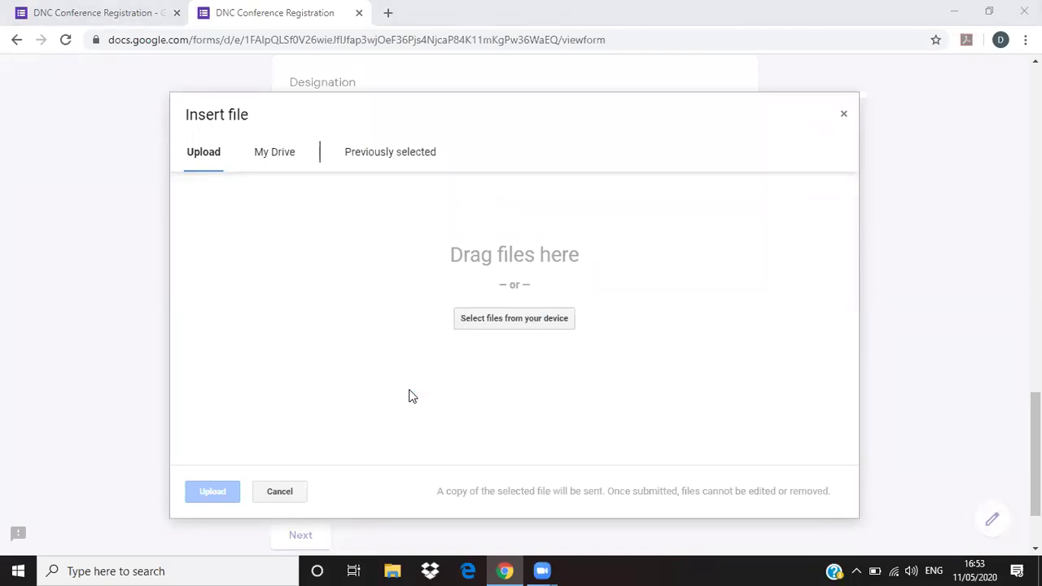
pyautogui.click(188, 219)
pyautogui.click(379, 342)
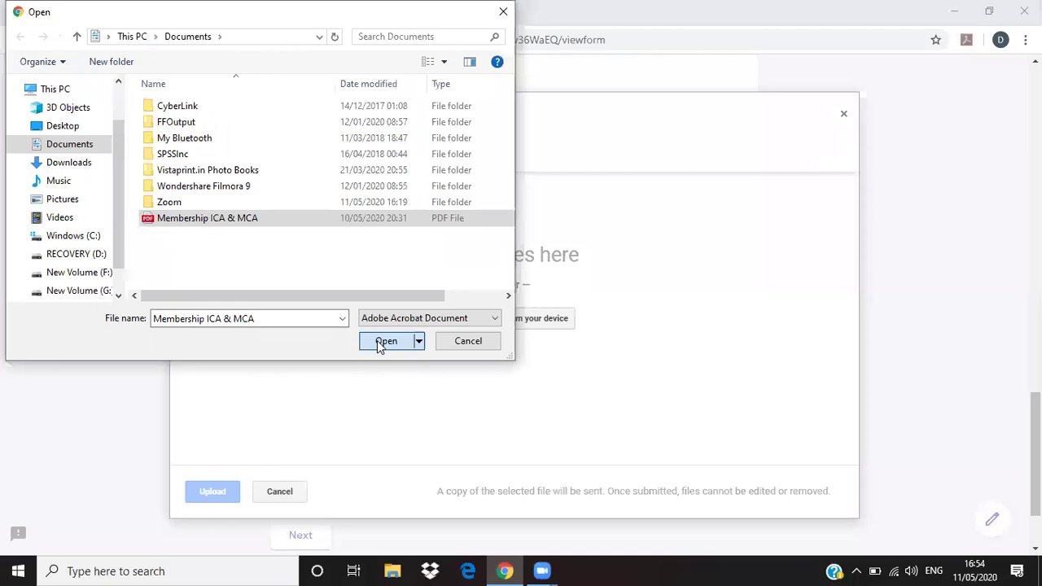
pyautogui.click(199, 492)
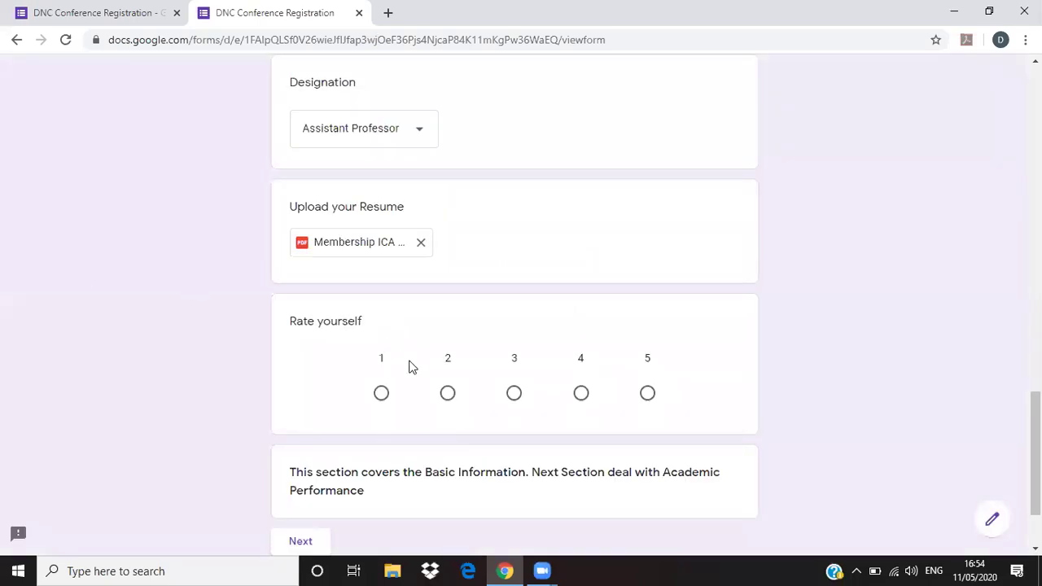
# - Rate yourself 4 and continue to the Academic Performance section
pyautogui.scroll(-1, 407, 370)
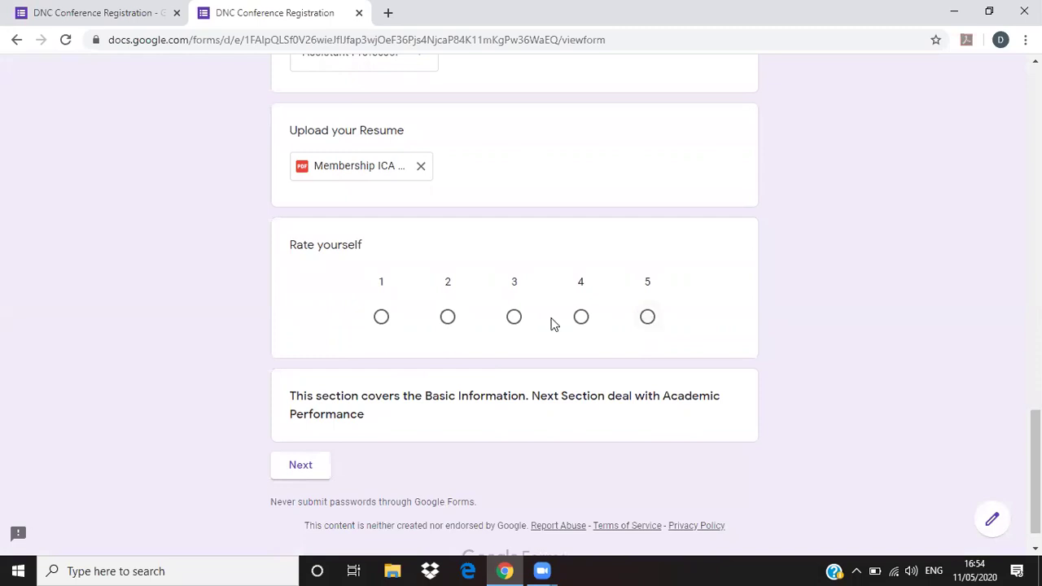
pyautogui.click(583, 321)
pyautogui.scroll(-1, 411, 417)
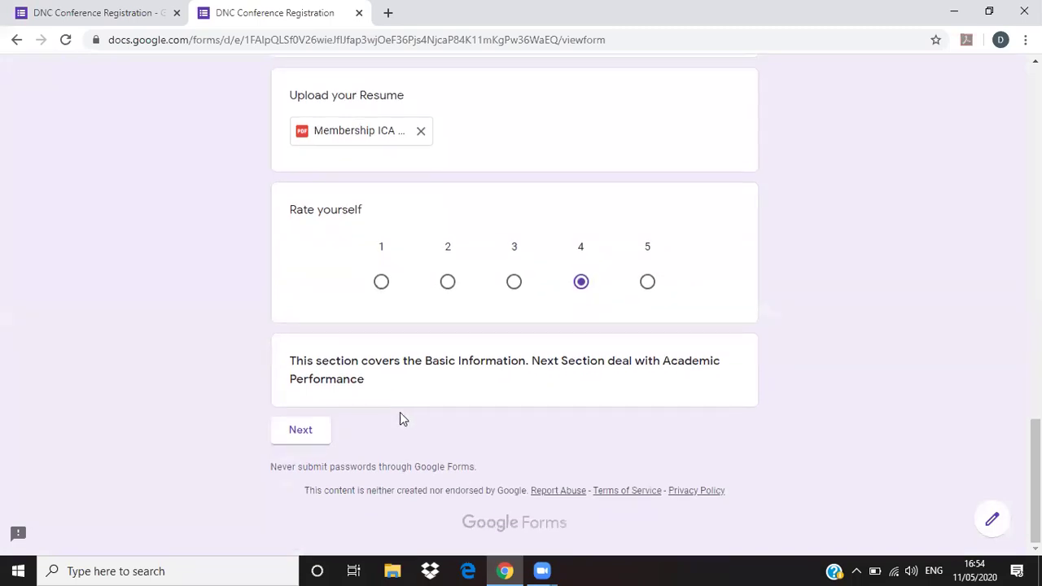
pyautogui.moveTo(298, 361); pyautogui.dragTo(375, 383)
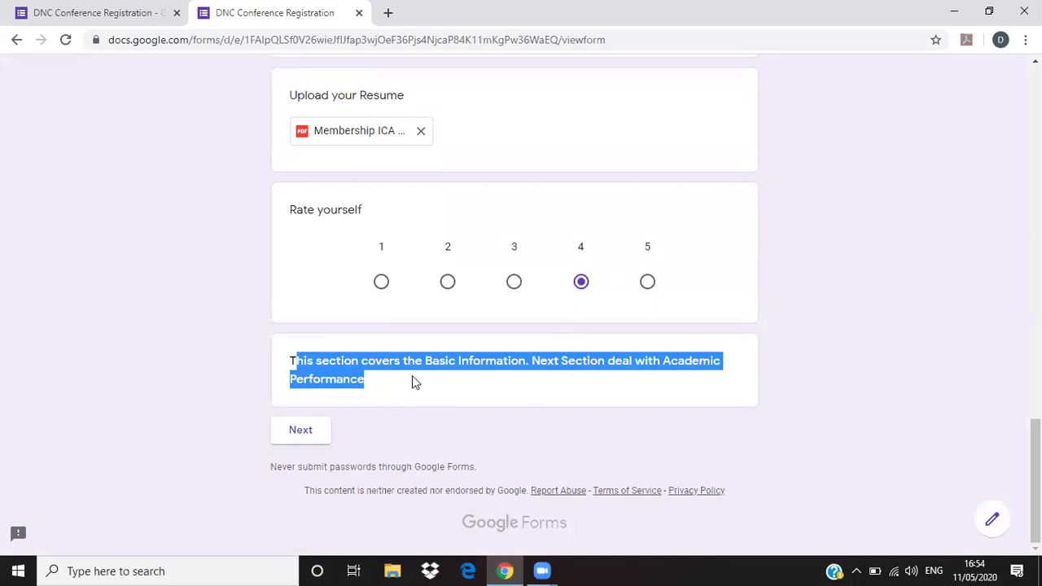
pyautogui.scroll(15, 412, 383)
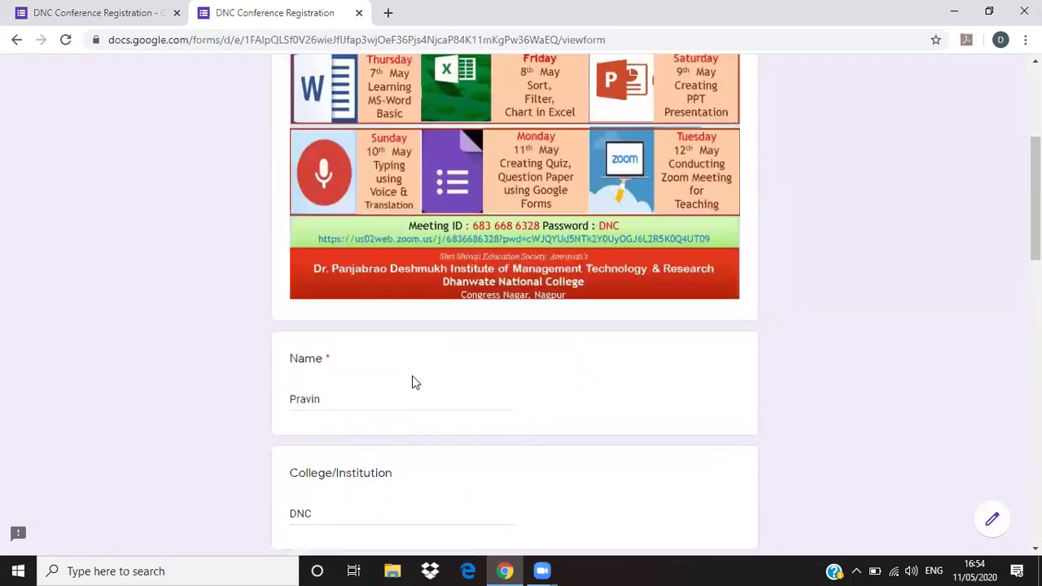
pyautogui.scroll(3, 412, 383)
pyautogui.scroll(-15, 400, 415)
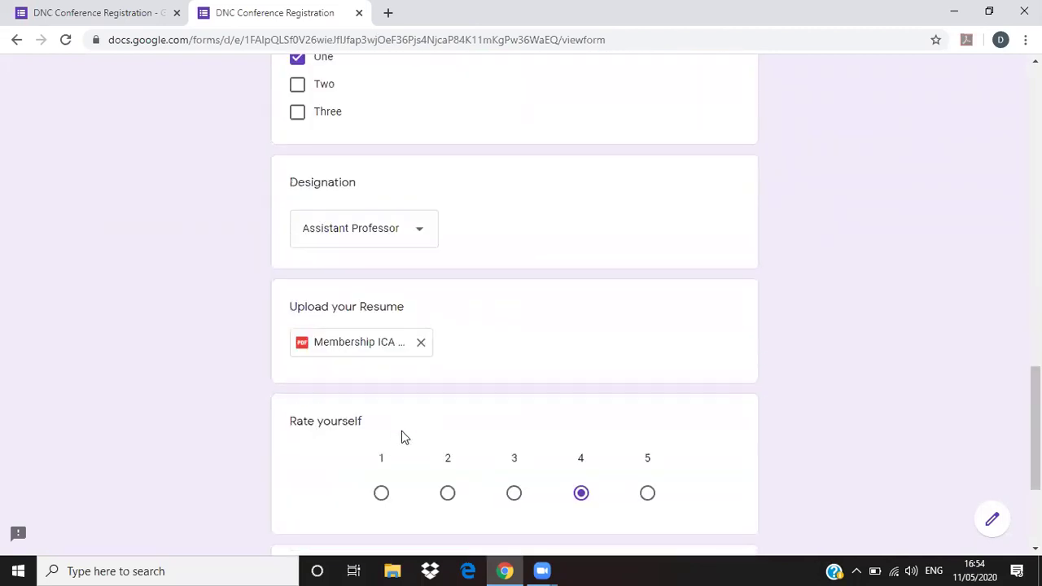
pyautogui.scroll(-3, 402, 436)
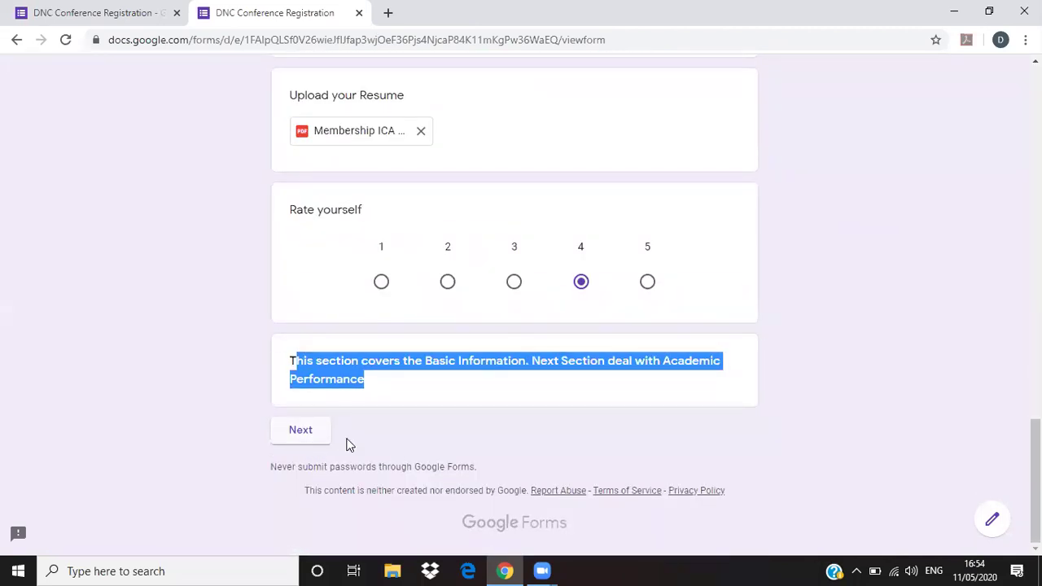
pyautogui.click(304, 435)
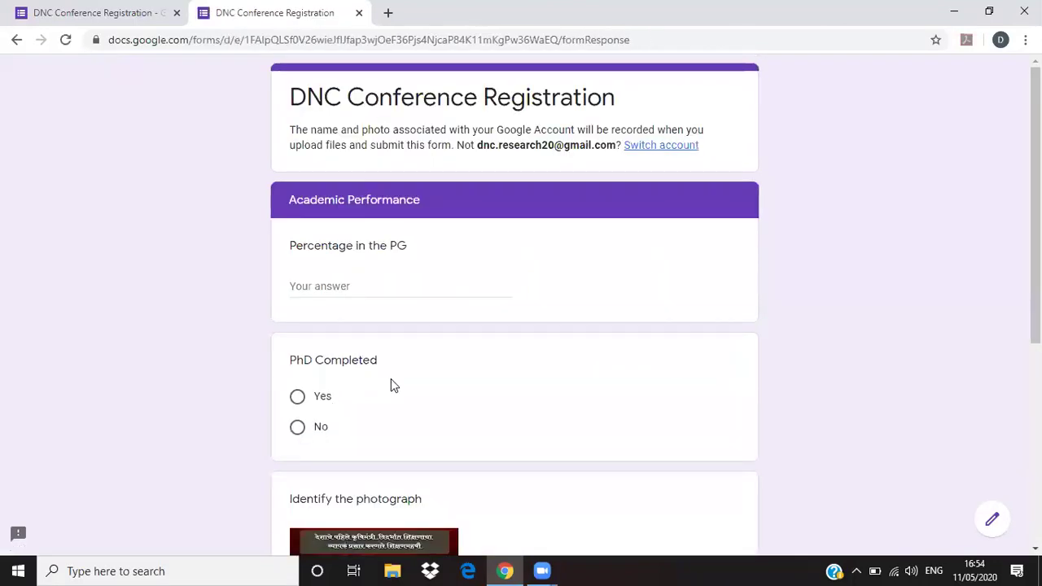
# - Enter 85 for the PG percentage, pick Dr Panjabrao Deshumukh, submit, and begin another response
pyautogui.click(352, 285)
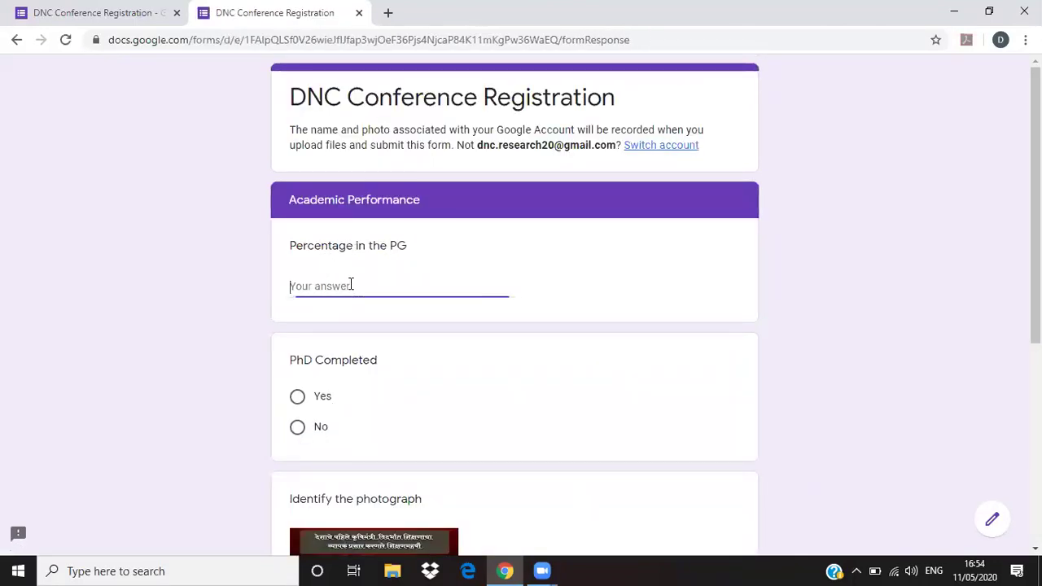
pyautogui.write('85')
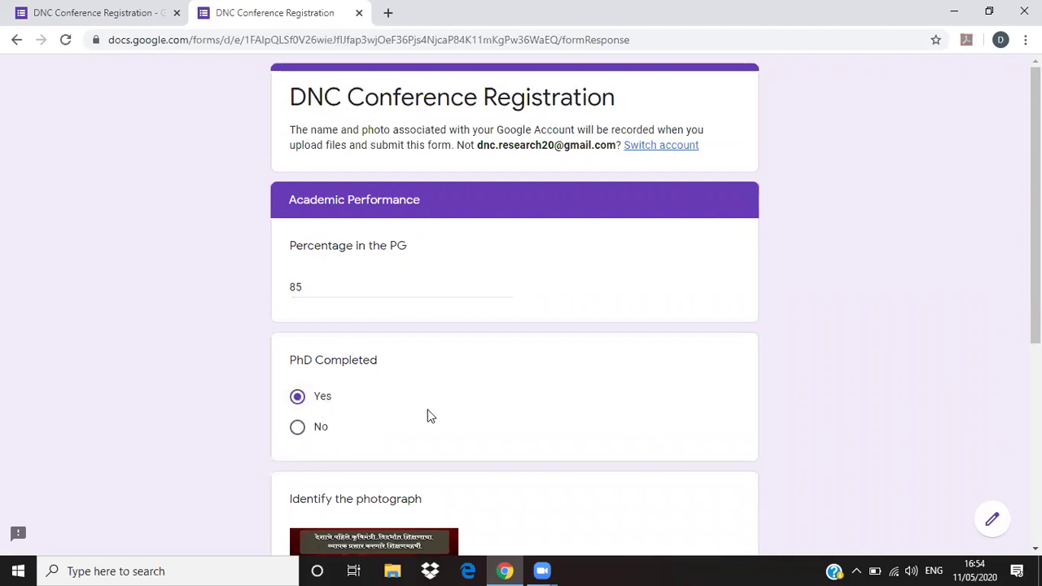
pyautogui.scroll(-2, 428, 407)
pyautogui.scroll(-2, 516, 372)
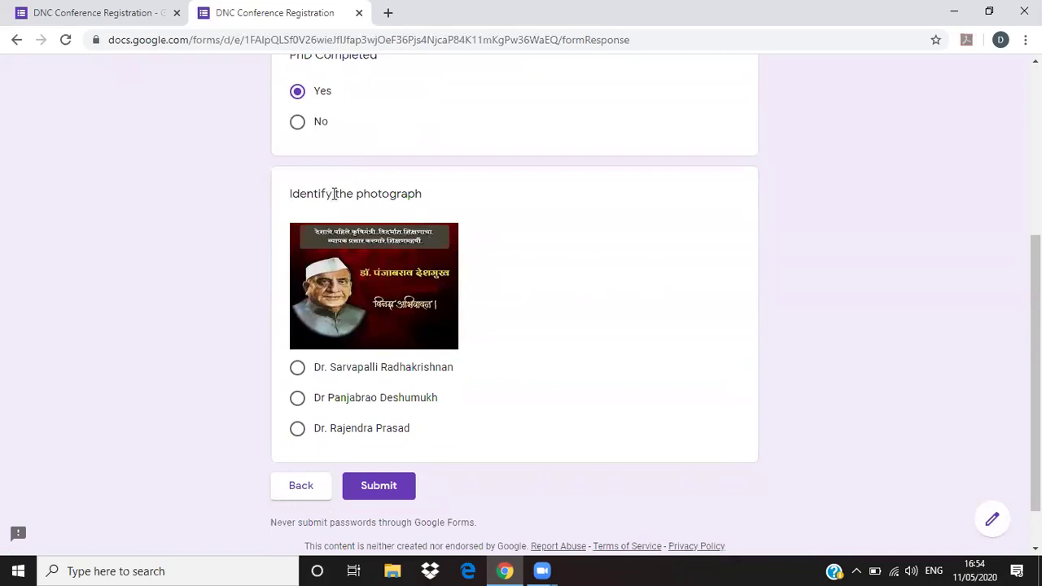
pyautogui.click(299, 400)
pyautogui.click(367, 487)
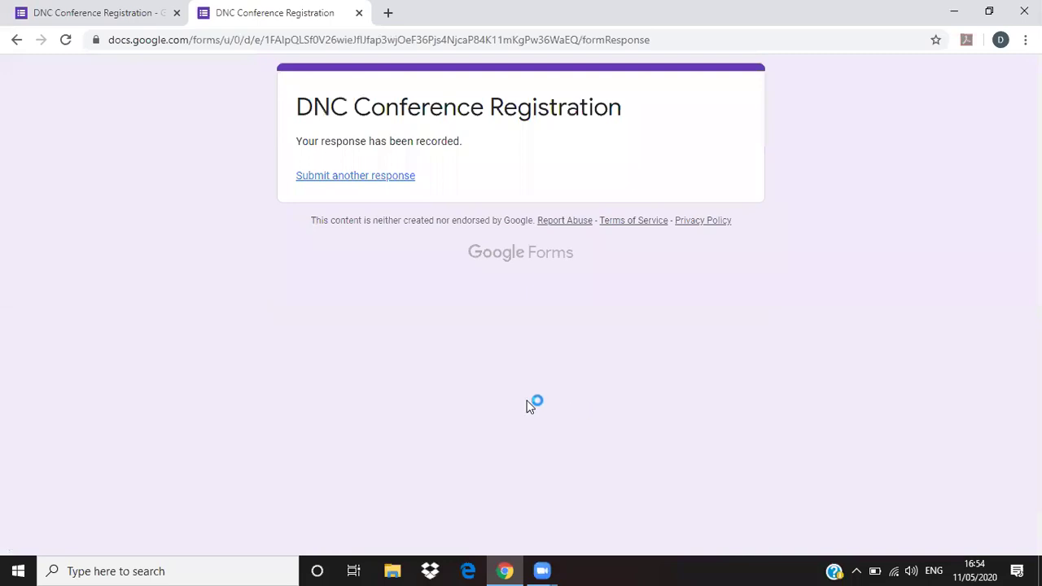
pyautogui.click(352, 177)
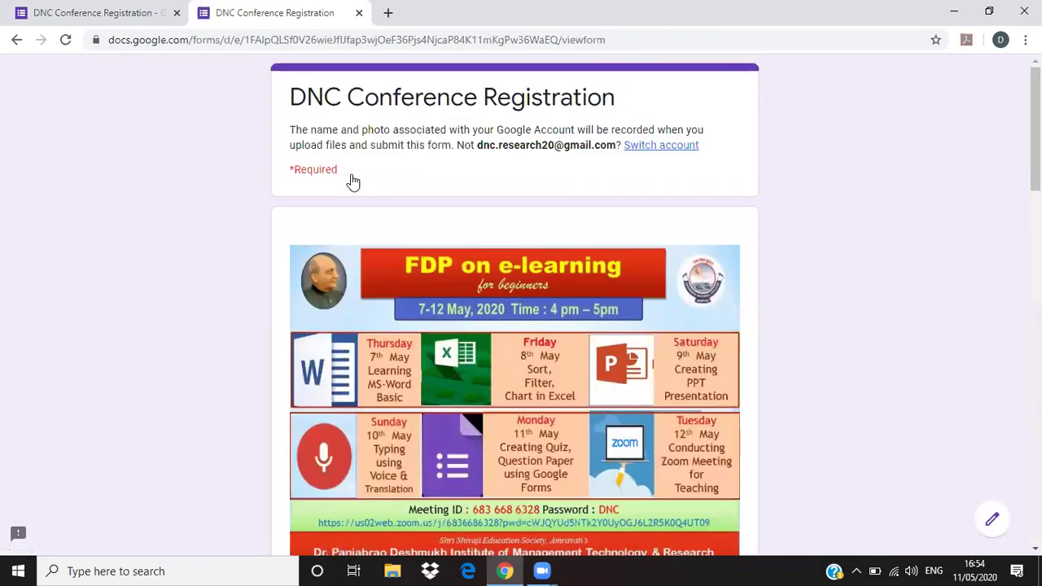
# - Enter the registrant's full name, college PDIMTR, email address and mobile number
pyautogui.scroll(-3, 353, 181)
pyautogui.click(336, 452)
pyautogui.scroll(-3, 349, 456)
pyautogui.click(340, 337)
pyautogui.write('PD')
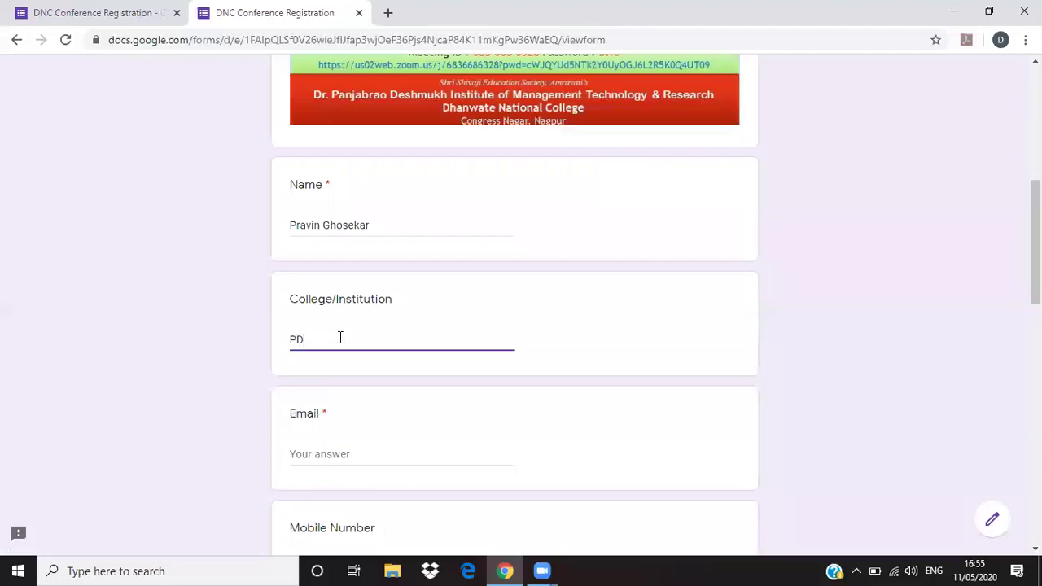
pyautogui.click(316, 454)
pyautogui.write('d')
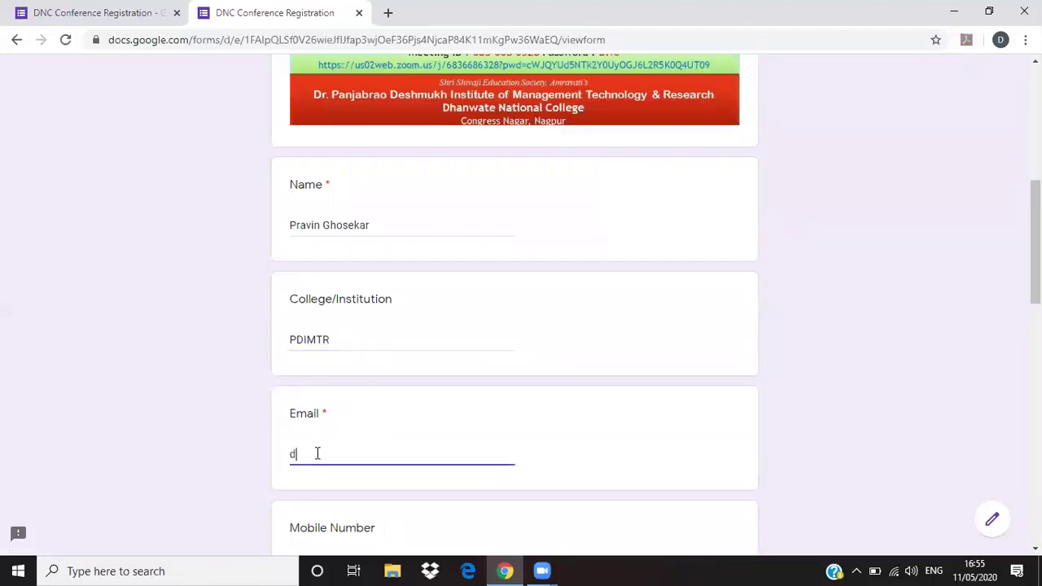
pyautogui.press('BackSpace')
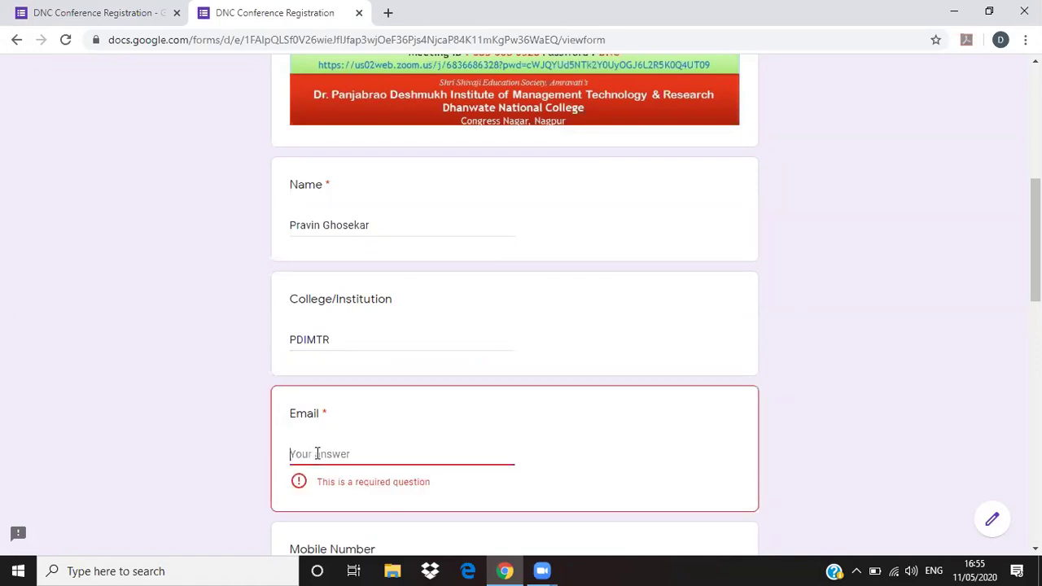
pyautogui.write('dnc.')
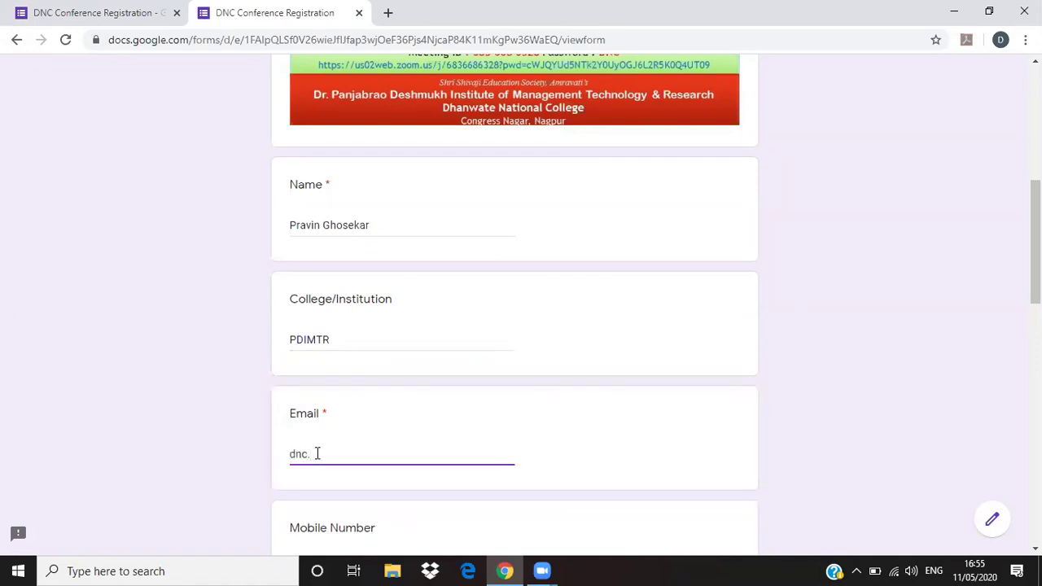
pyautogui.press('BackSpace')
pyautogui.press('BackSpace')
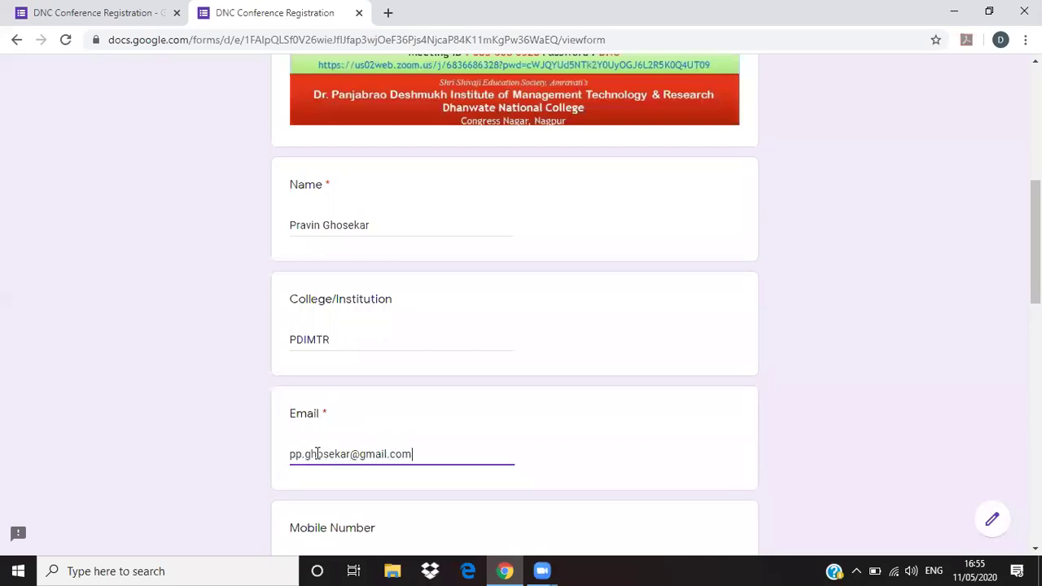
pyautogui.scroll(-2, 333, 464)
pyautogui.click(340, 412)
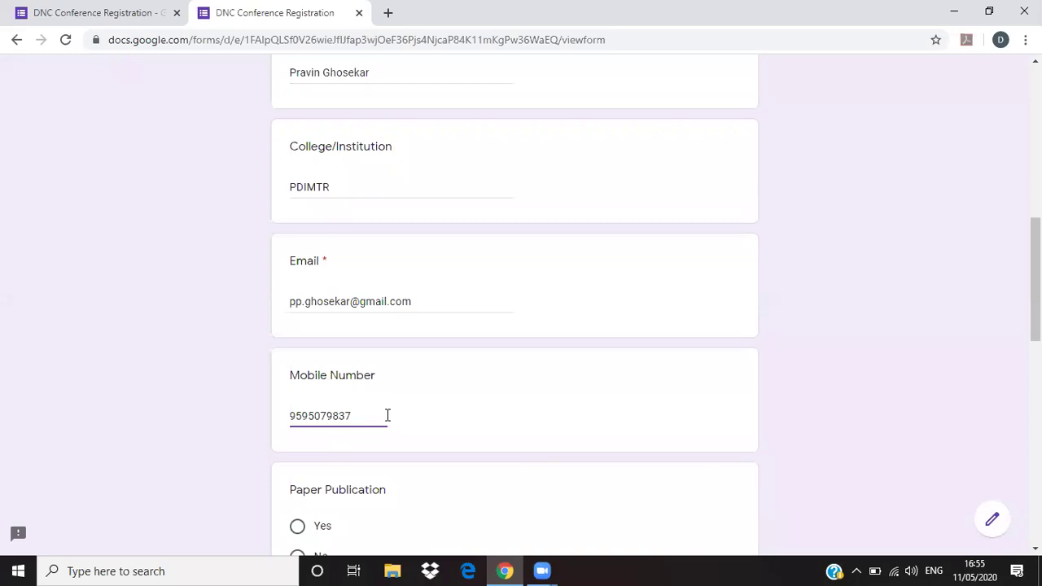
pyautogui.scroll(-2, 358, 403)
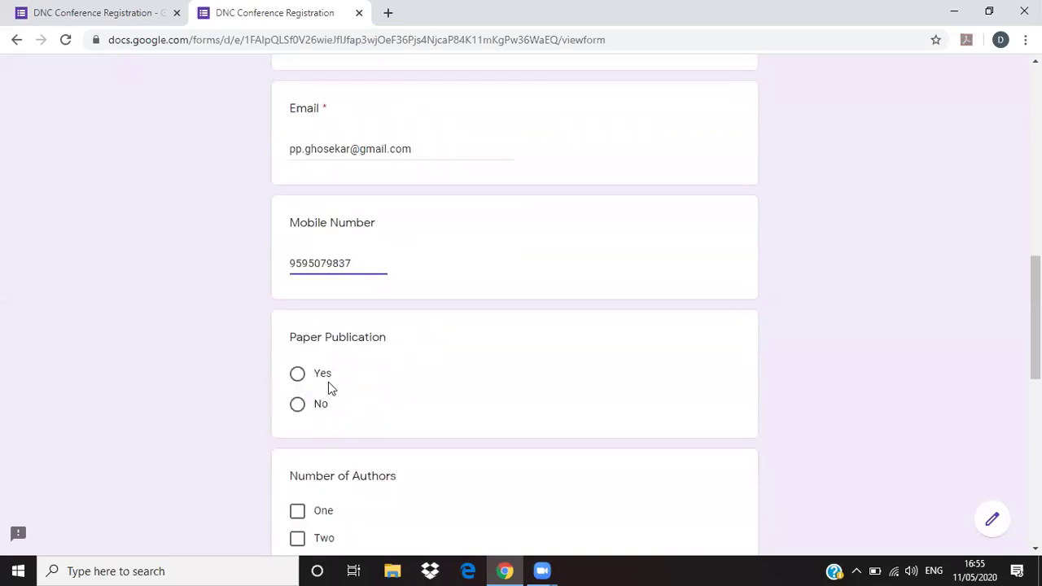
# - Answer Paper Publication Yes, tick only Two authors, choose designation Other, and rate yourself 4
pyautogui.click(298, 372)
pyautogui.scroll(-3, 331, 453)
pyautogui.click(296, 336)
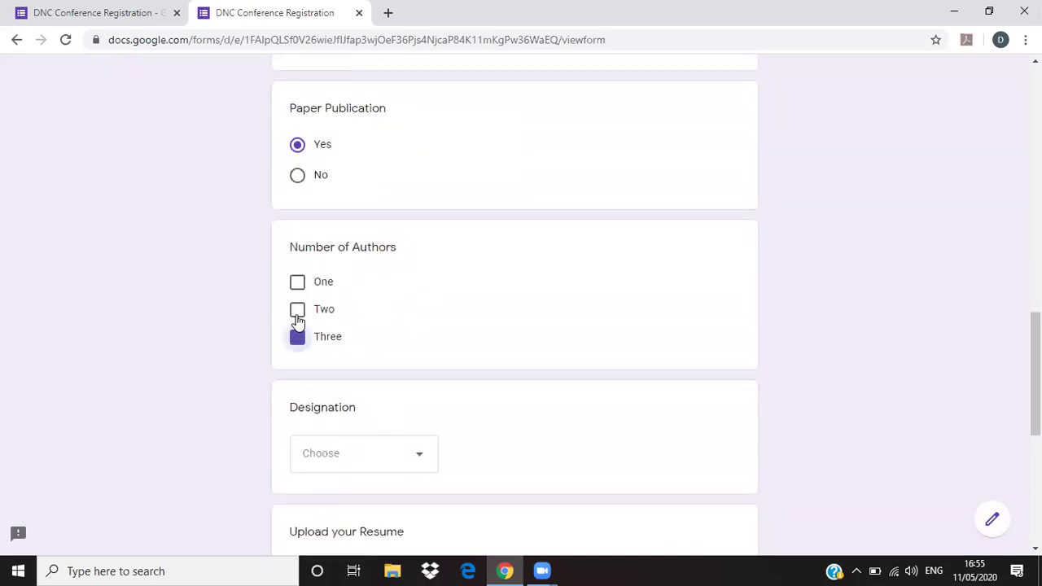
pyautogui.click(297, 309)
pyautogui.click(296, 336)
pyautogui.scroll(-1, 385, 410)
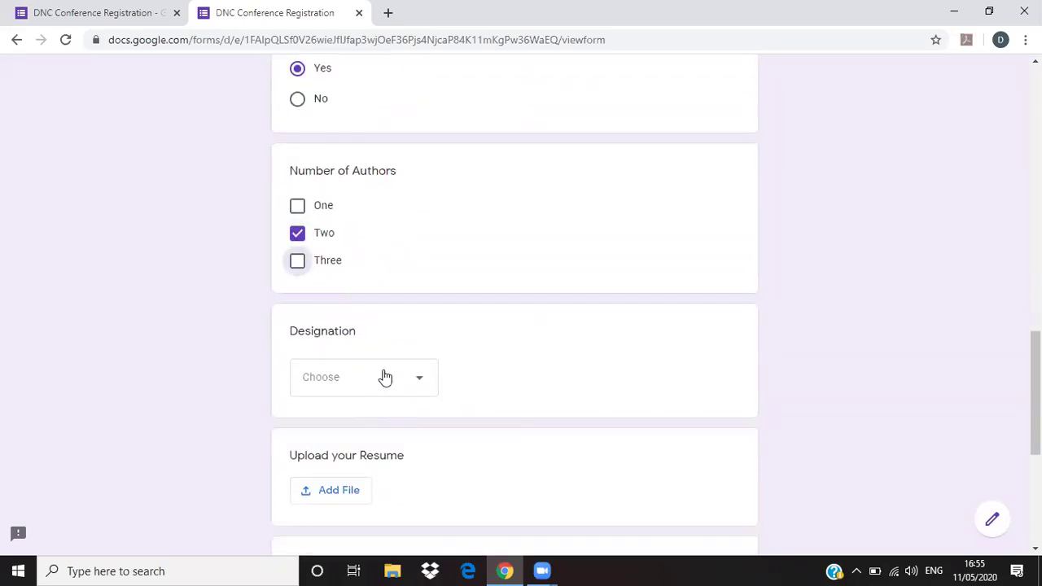
pyautogui.click(384, 379)
pyautogui.click(321, 526)
pyautogui.scroll(-3, 399, 397)
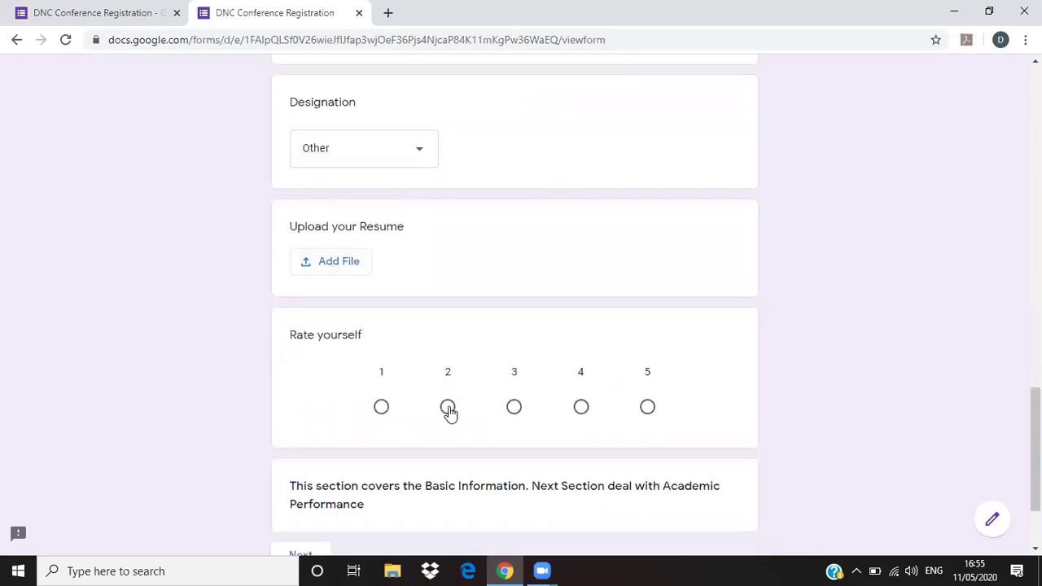
pyautogui.click(515, 407)
pyautogui.scroll(-1, 581, 396)
pyautogui.click(580, 330)
pyautogui.scroll(-1, 450, 412)
# - Enter 65 as the PG percentage, answer Yes to PhD Completed, pick the correct photo name, submit, and close the tab
pyautogui.click(307, 427)
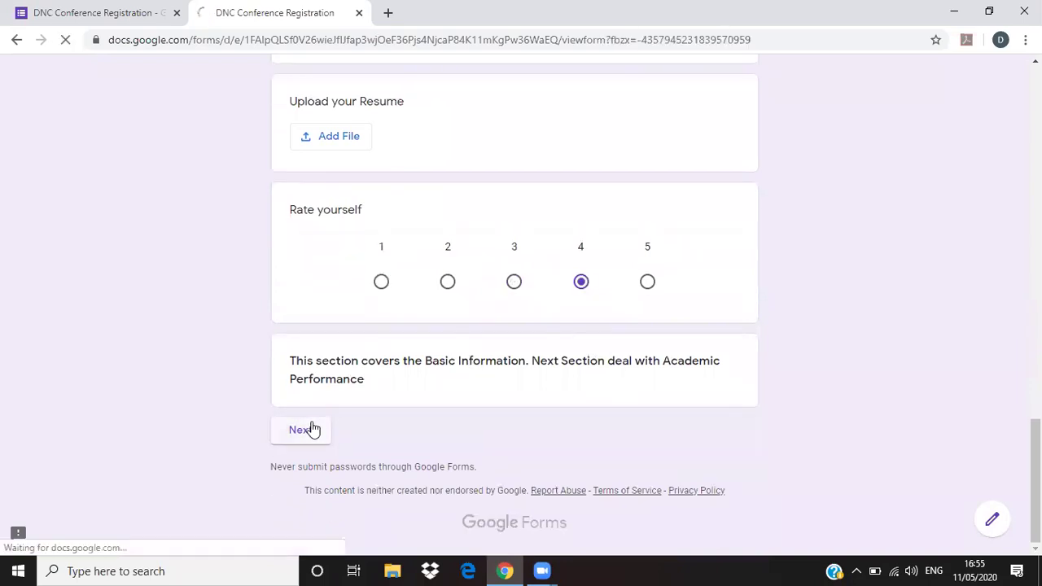
pyautogui.click(314, 280)
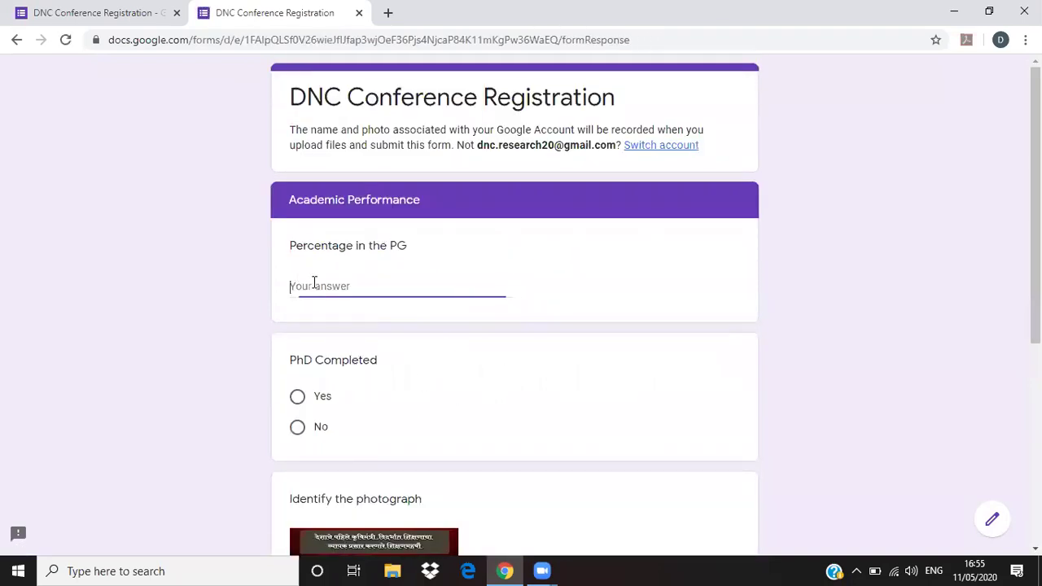
pyautogui.write('65')
pyautogui.click(298, 397)
pyautogui.scroll(-4, 456, 387)
pyautogui.click(298, 398)
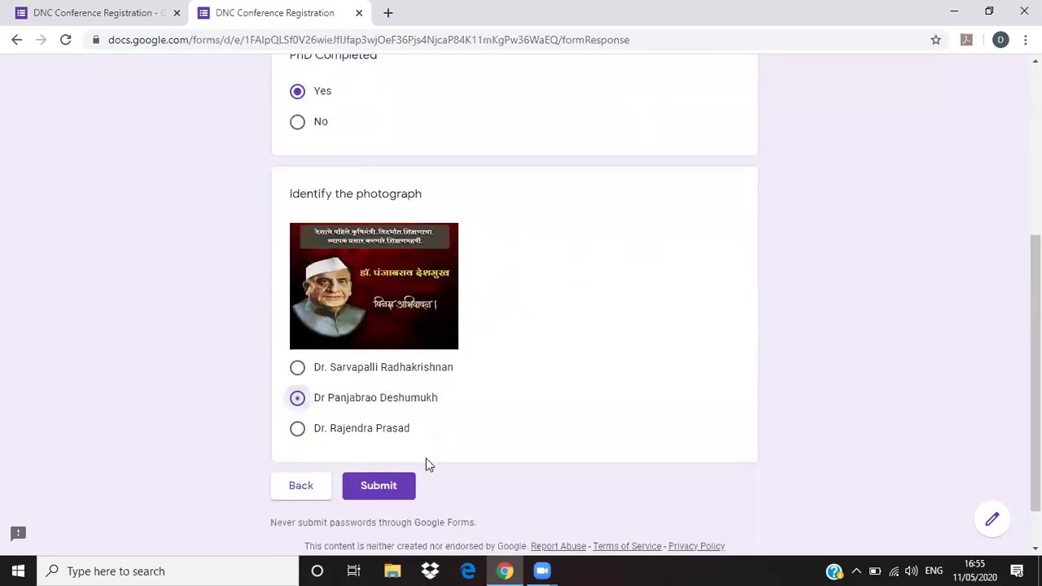
pyautogui.click(396, 488)
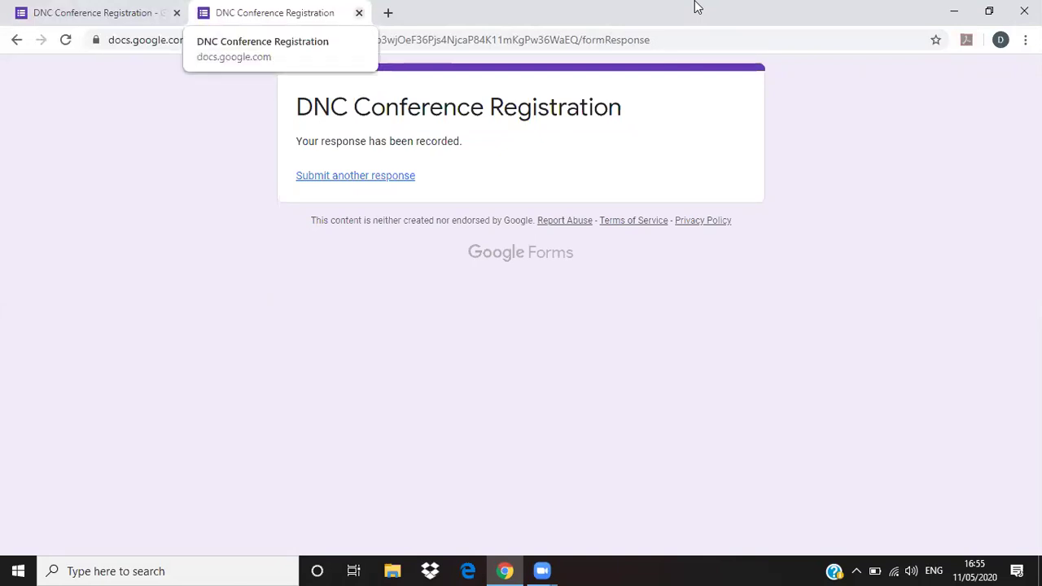
pyautogui.hotkey('ctrl', 'w')
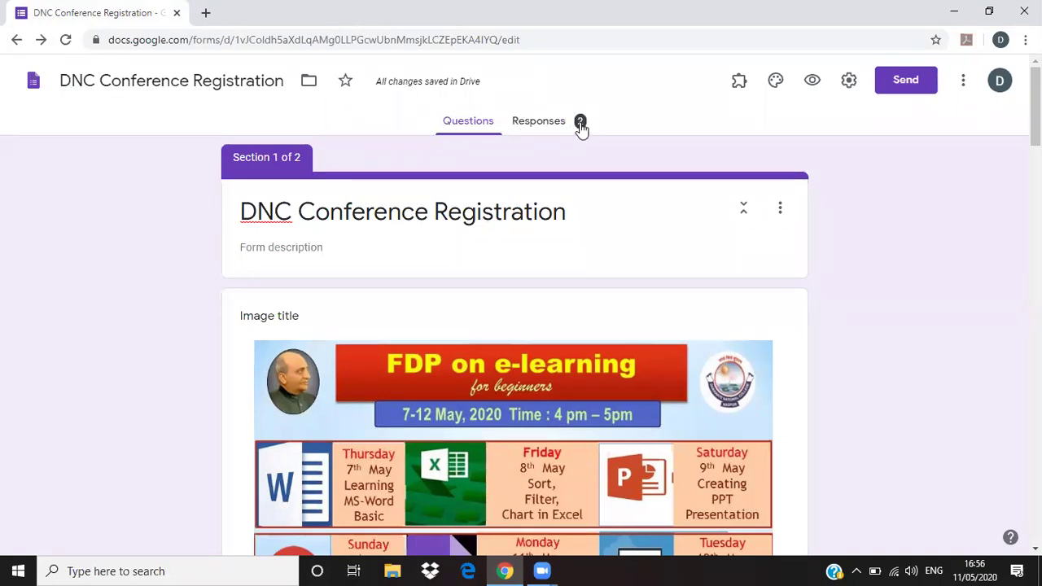
# - Browse the Responses summary for both registrations, including College/Institution answers DNC and PDIMTR
pyautogui.click(549, 124)
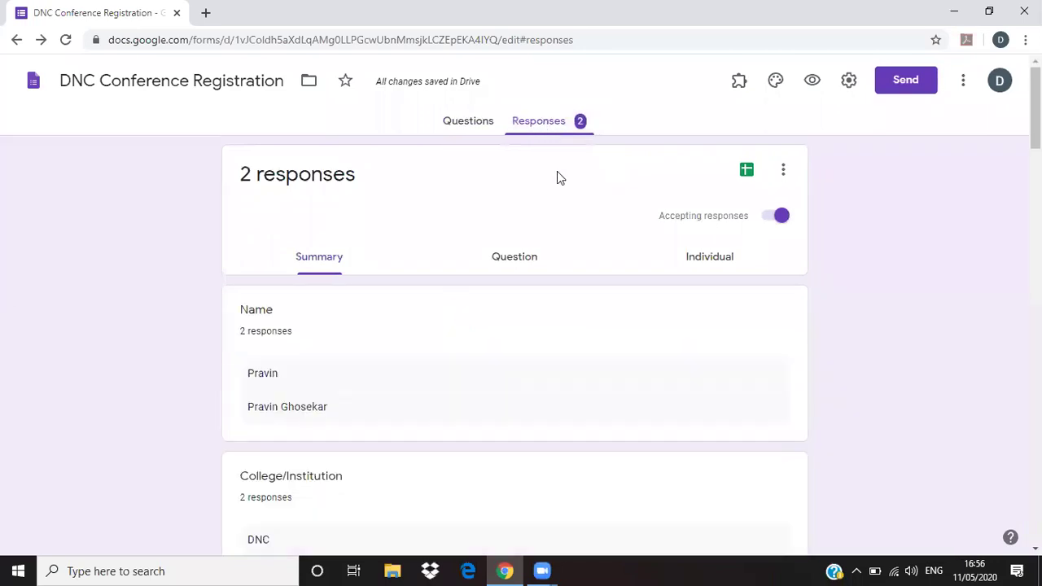
pyautogui.scroll(-1, 481, 351)
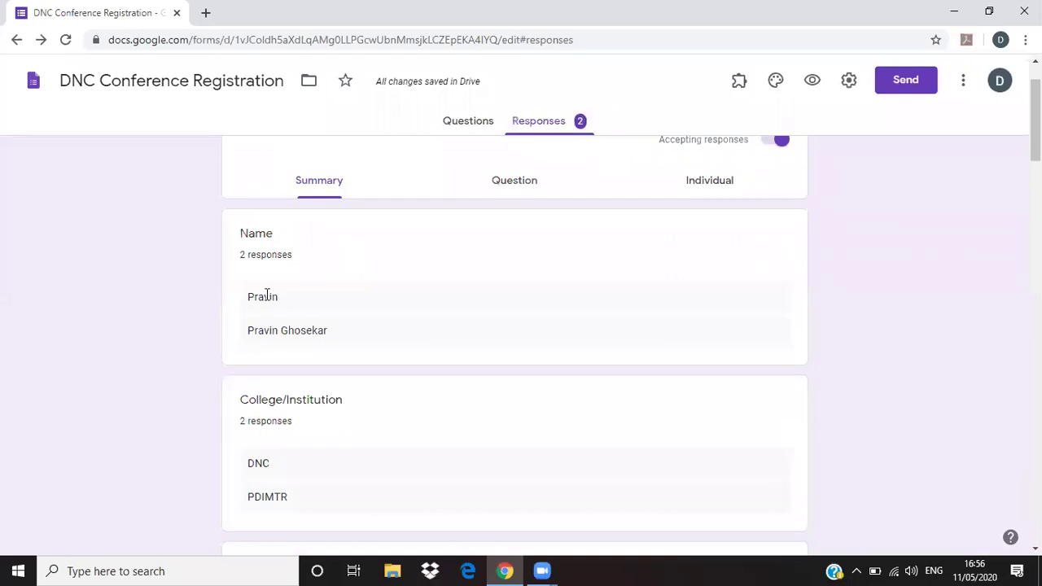
pyautogui.moveTo(264, 334); pyautogui.dragTo(317, 334)
pyautogui.scroll(-2, 263, 330)
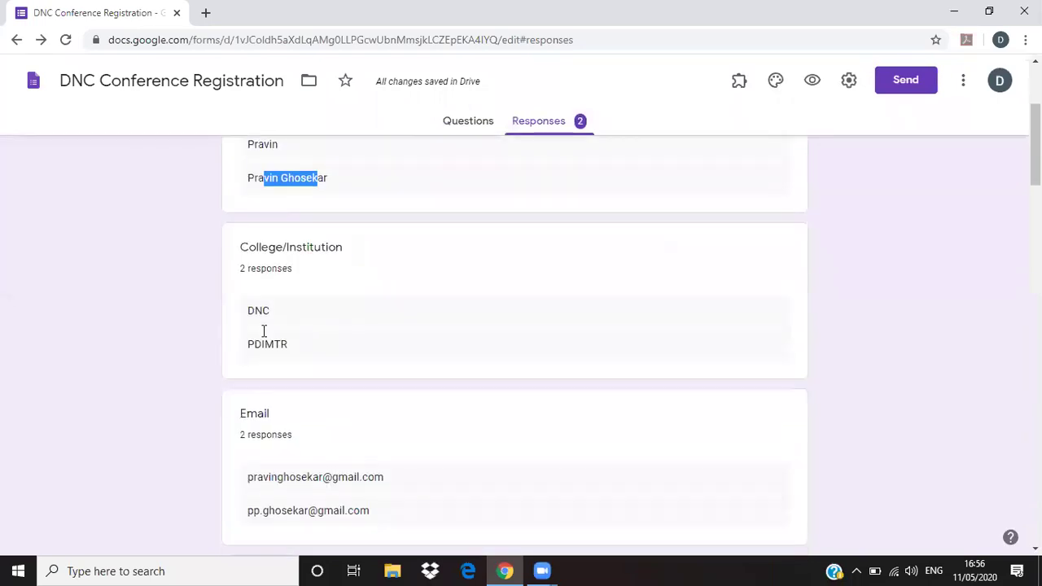
pyautogui.click(260, 314)
pyautogui.scroll(-2, 262, 374)
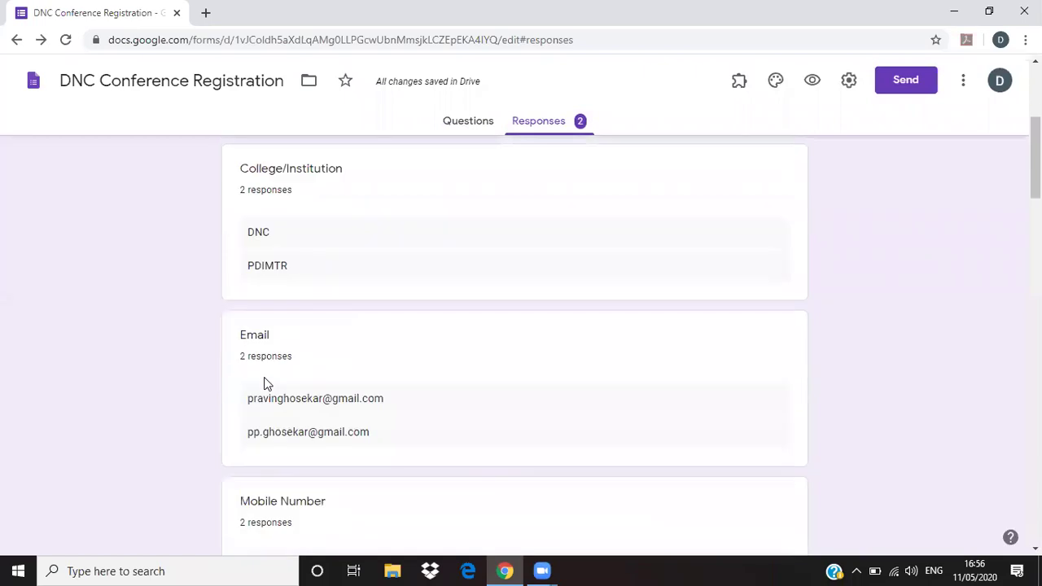
pyautogui.scroll(-2, 247, 366)
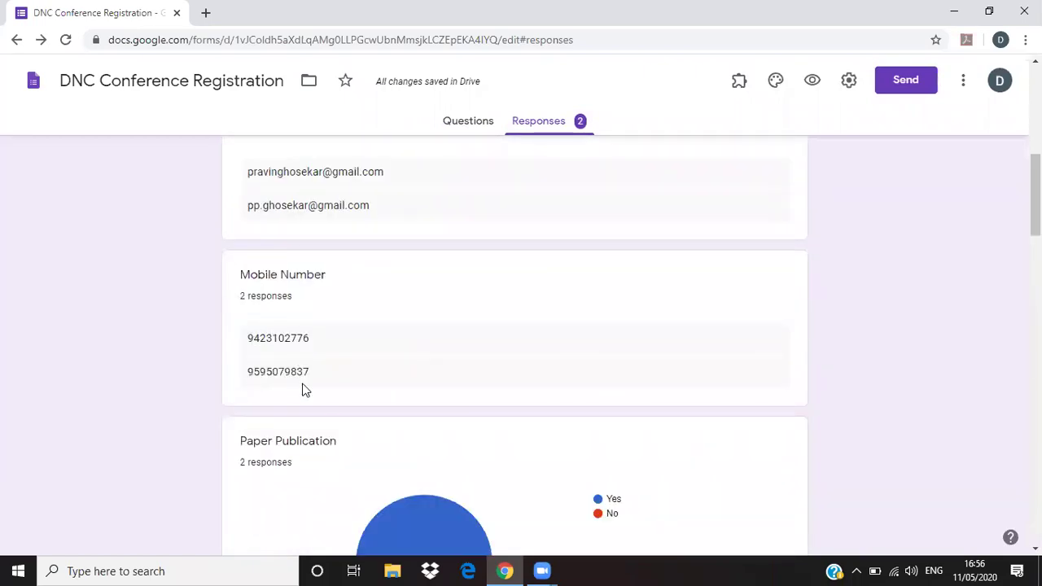
pyautogui.scroll(-1, 302, 389)
pyautogui.scroll(7, 348, 305)
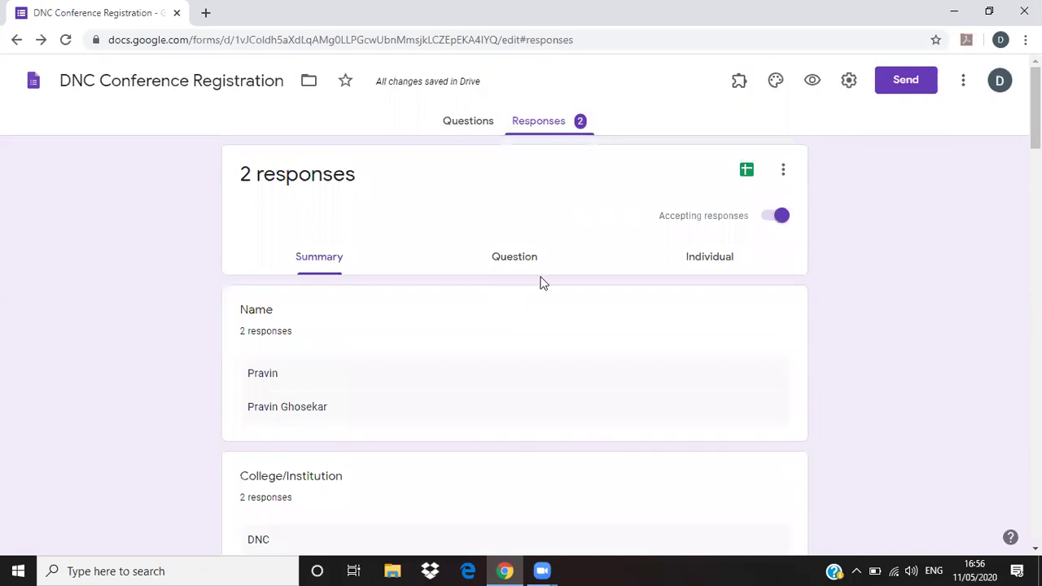
# - Review the answers by question, stepping through Name, College/Institution and Email
pyautogui.click(524, 272)
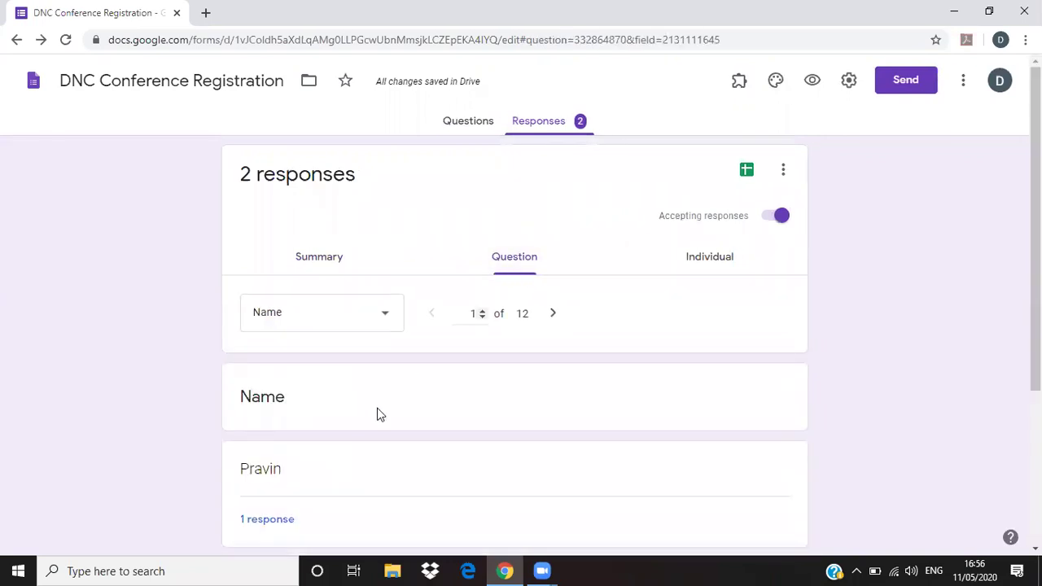
pyautogui.scroll(-2, 377, 414)
pyautogui.scroll(-1, 422, 333)
pyautogui.scroll(1, 423, 333)
pyautogui.scroll(-1, 423, 333)
pyautogui.scroll(3, 390, 342)
pyautogui.scroll(-3, 317, 383)
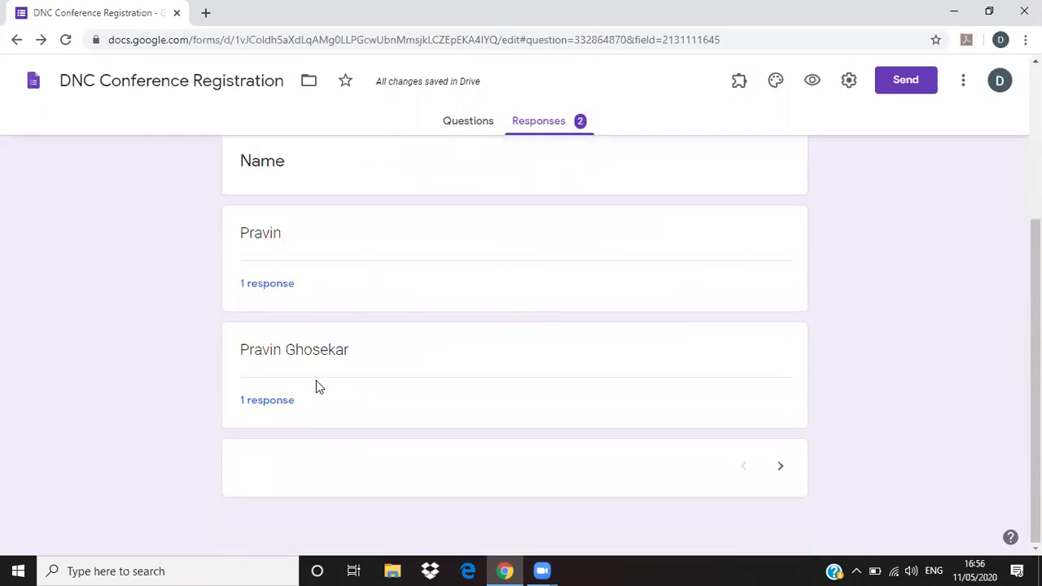
pyautogui.scroll(1, 512, 268)
pyautogui.scroll(2, 512, 268)
pyautogui.scroll(-3, 594, 453)
pyautogui.click(782, 469)
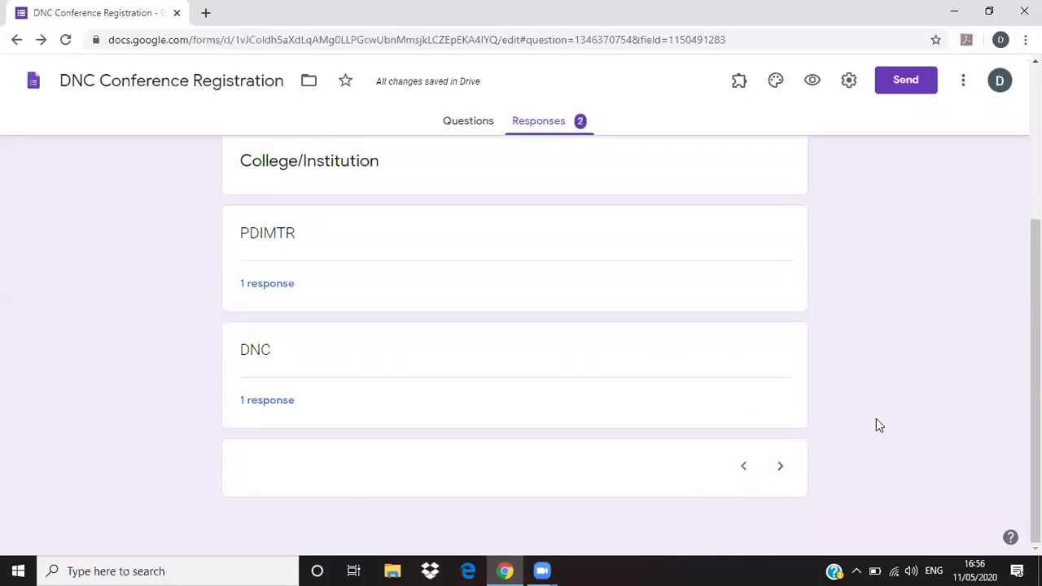
pyautogui.click(780, 466)
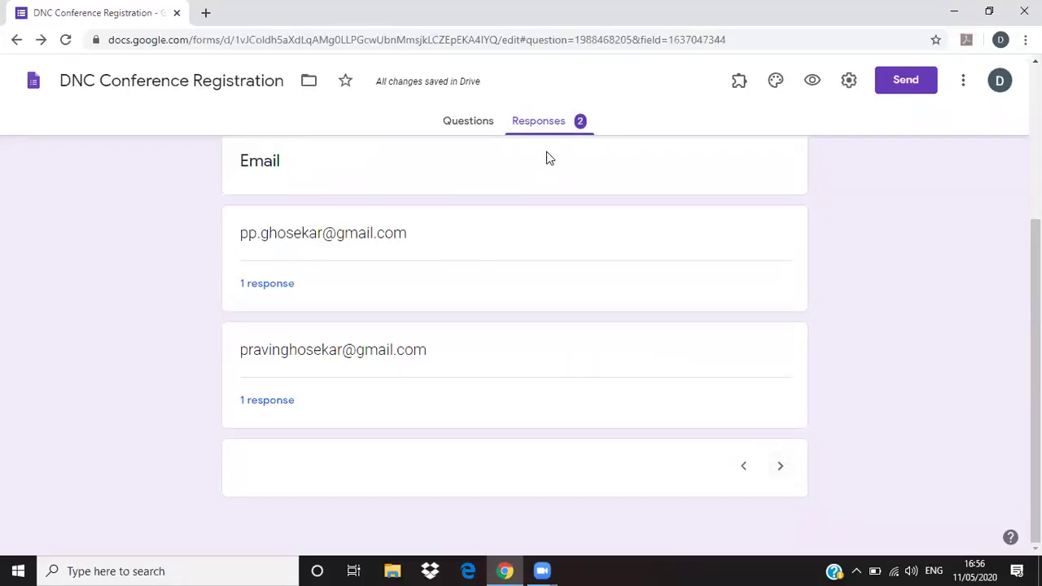
pyautogui.scroll(3, 487, 248)
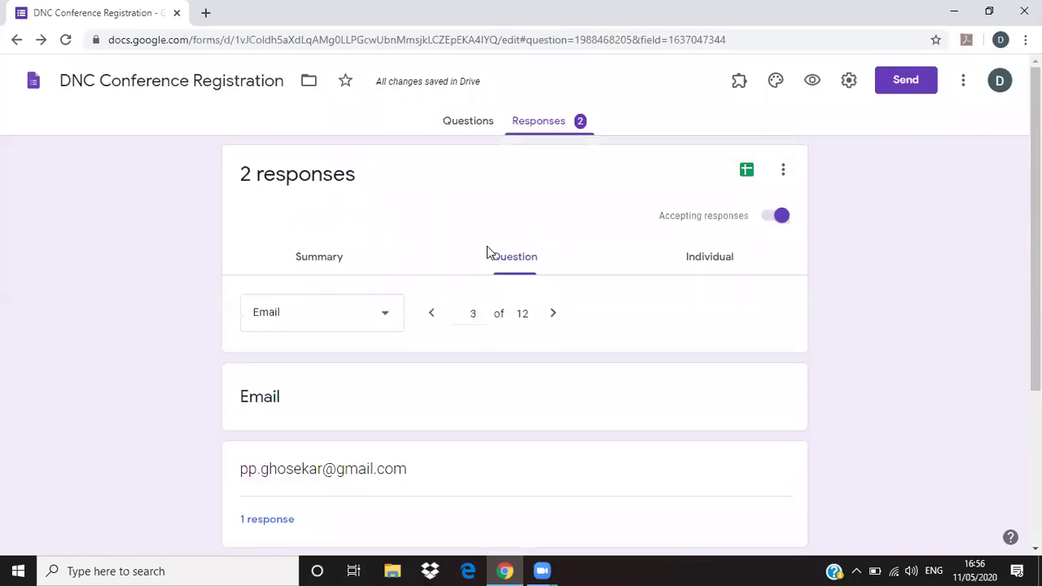
# - Show registration 1 of 2 as an individual response and scroll through its answers
pyautogui.click(705, 260)
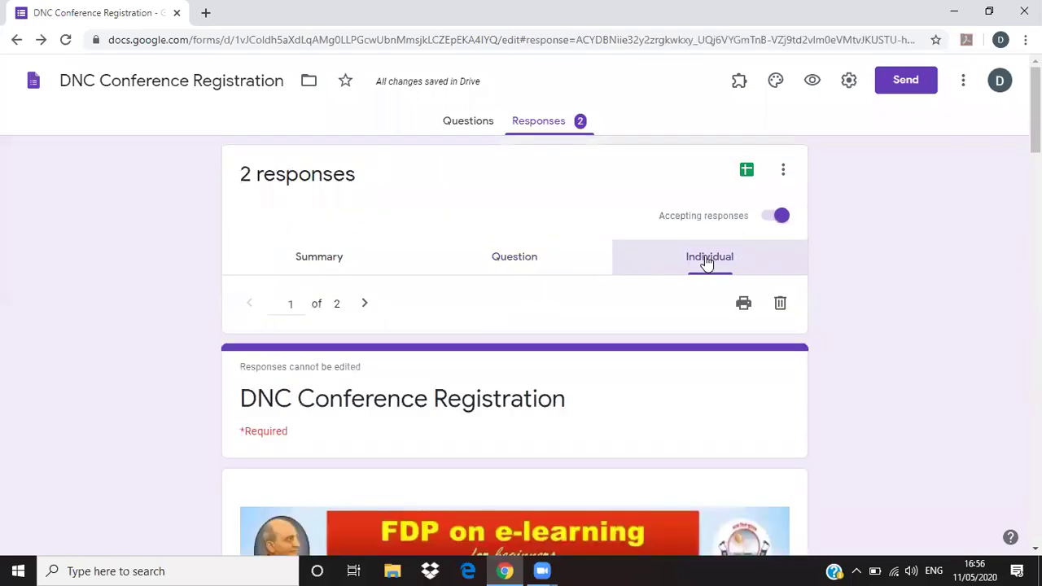
pyautogui.scroll(-3, 525, 382)
pyautogui.scroll(-8, 522, 389)
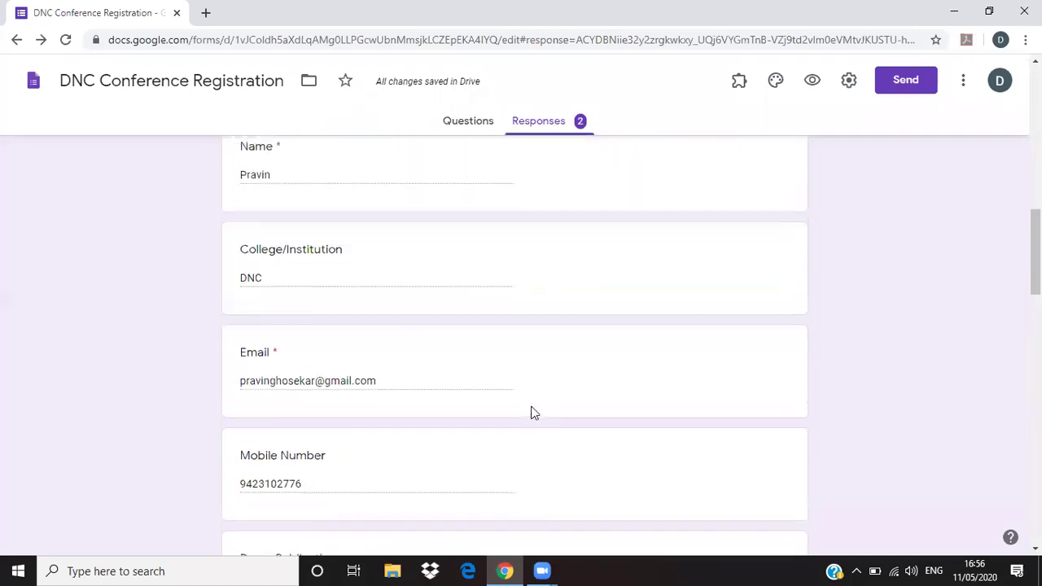
pyautogui.scroll(-5, 568, 404)
pyautogui.scroll(12, 565, 370)
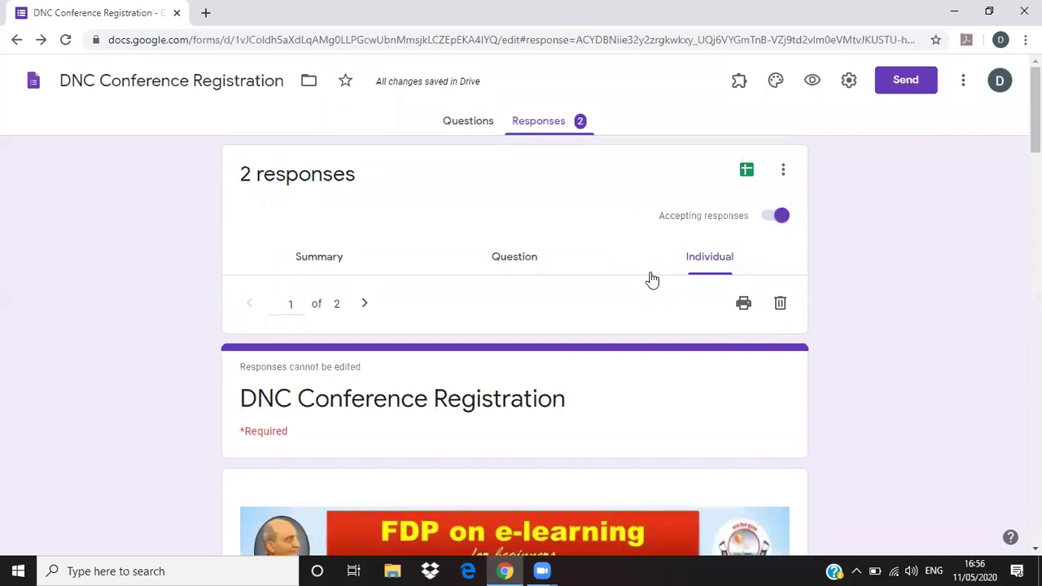
# - Link the responses to a new spreadsheet named 'DNC Conference Registration (Responses)'
pyautogui.click(783, 171)
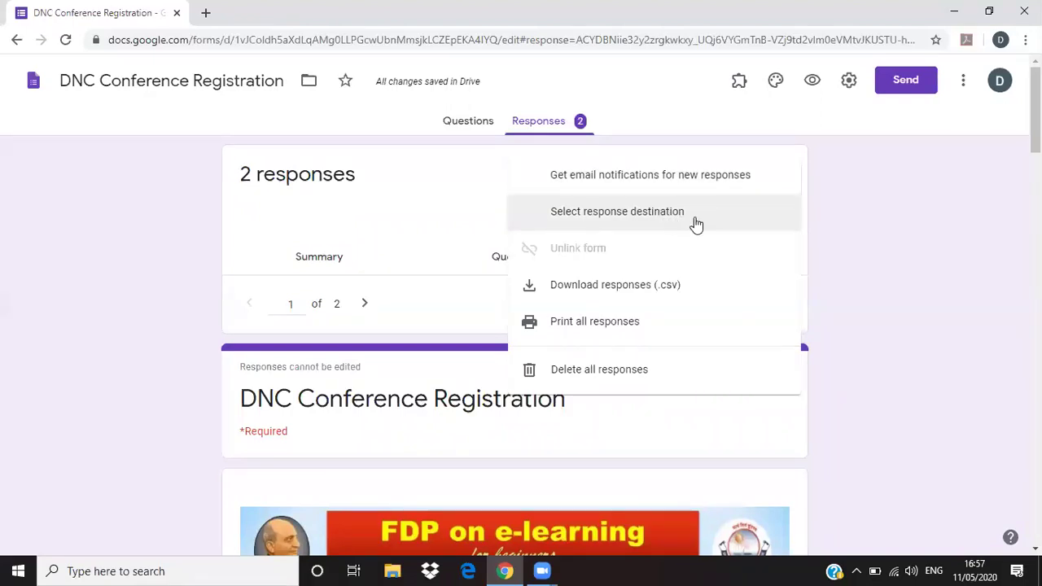
pyautogui.click(837, 219)
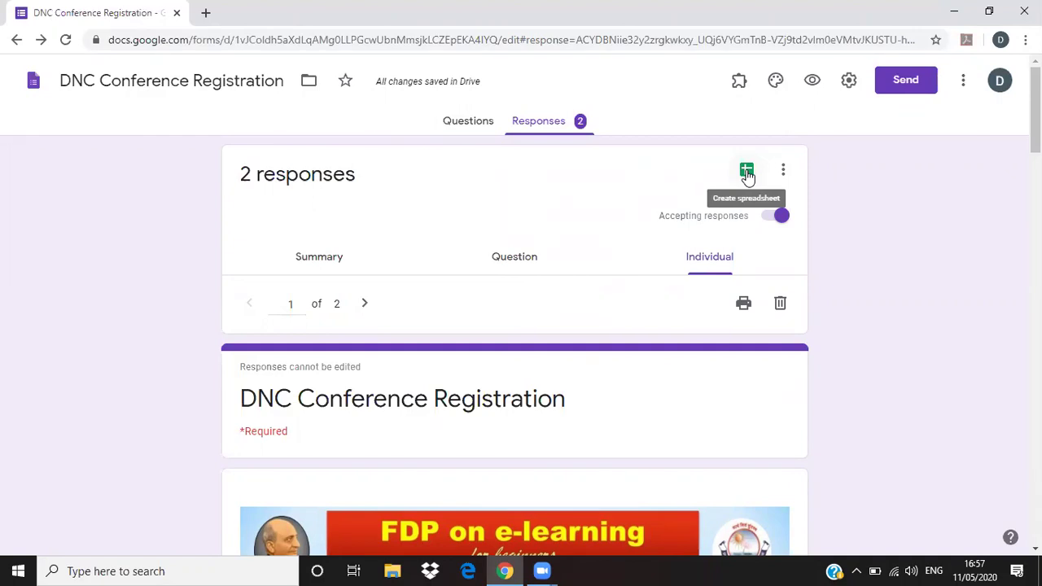
pyautogui.click(747, 173)
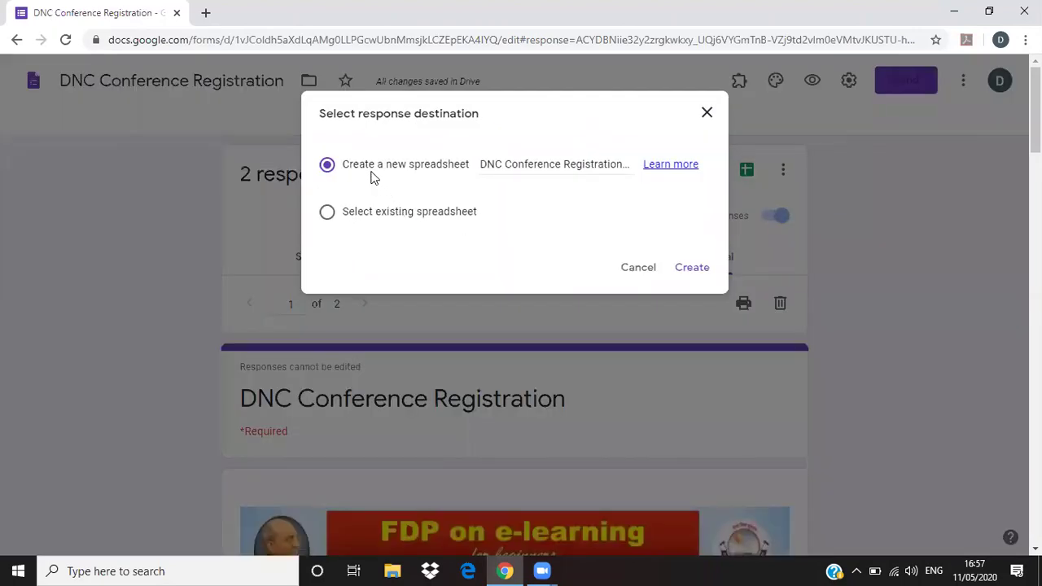
pyautogui.moveTo(493, 164); pyautogui.dragTo(599, 163)
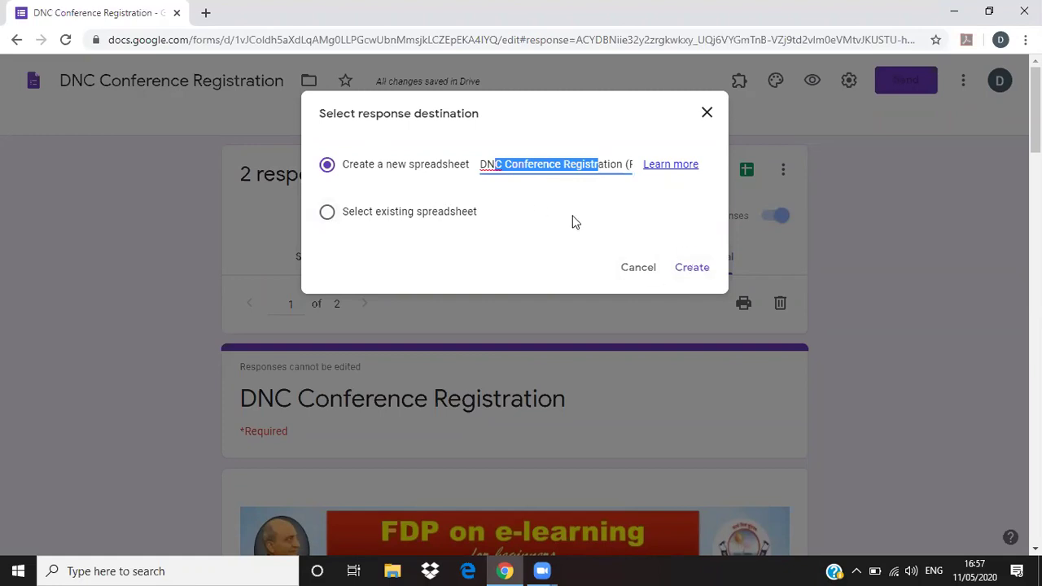
pyautogui.click(692, 273)
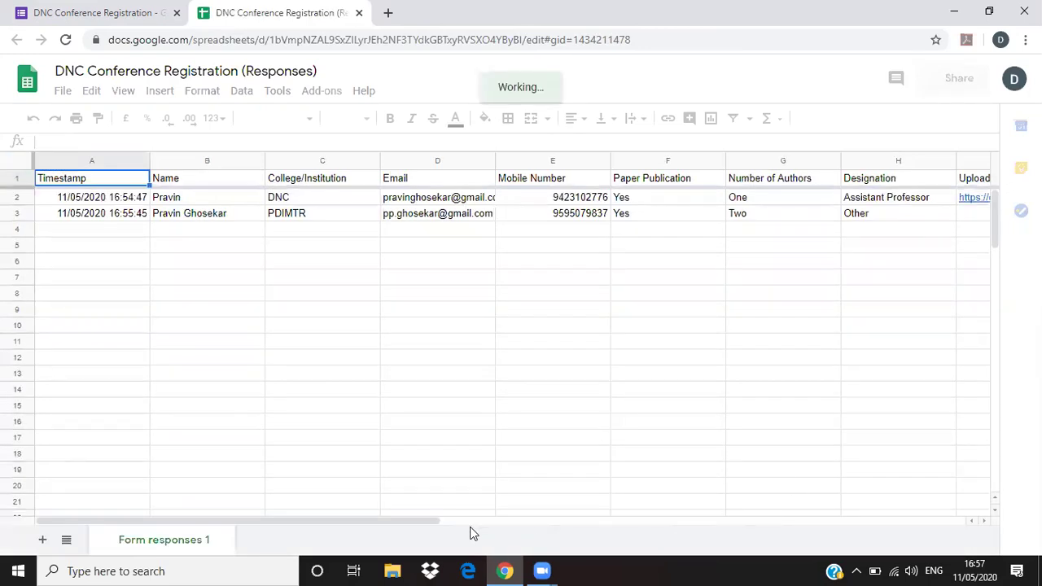
# - Check both registration rows and their timestamps in A2 and A3 of Form responses 1, then close the sheet
pyautogui.moveTo(427, 525); pyautogui.dragTo(679, 520)
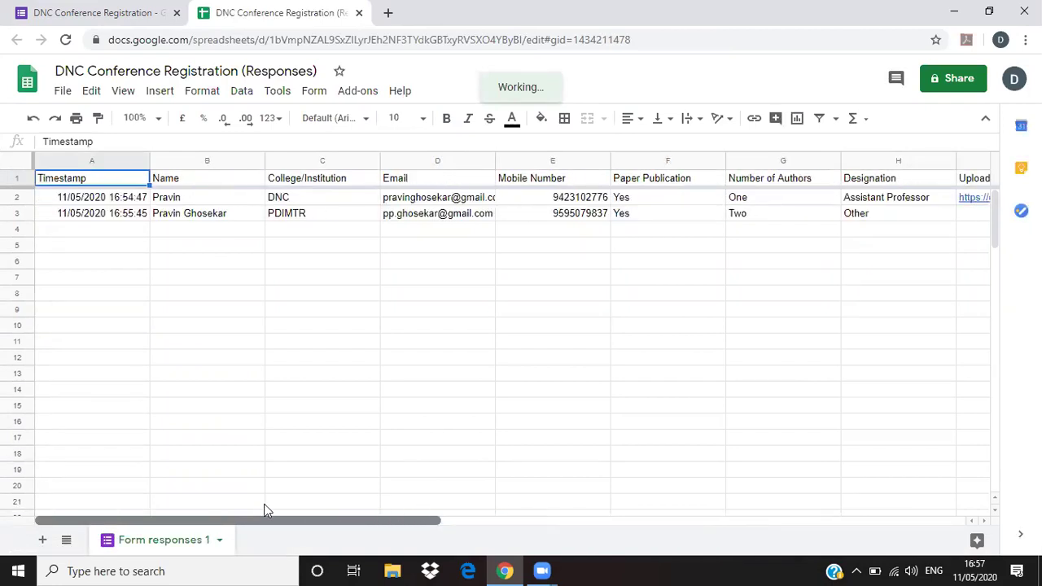
pyautogui.click(127, 219)
pyautogui.click(132, 203)
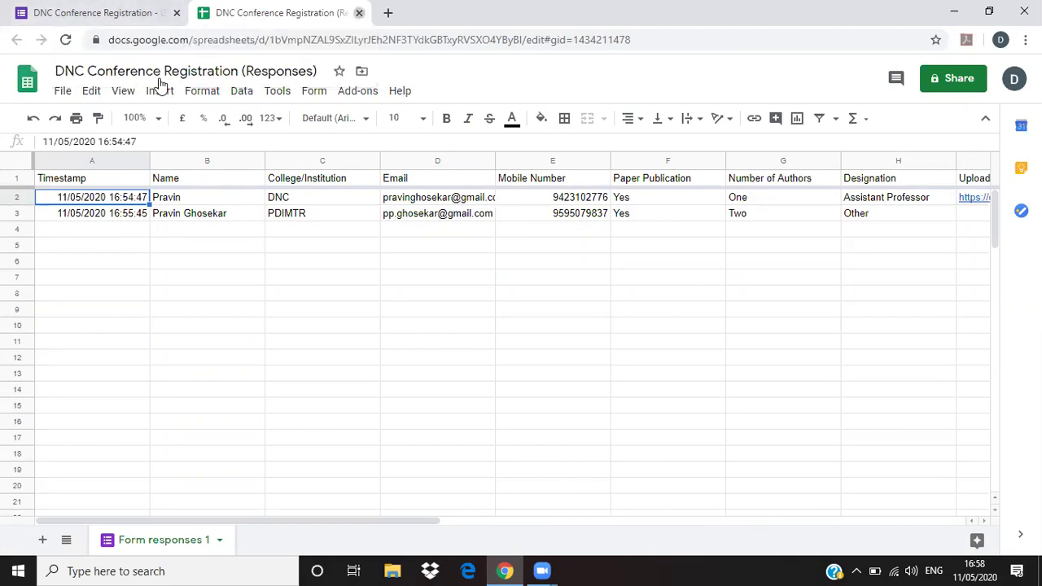
pyautogui.hotkey('ctrl', 'w')
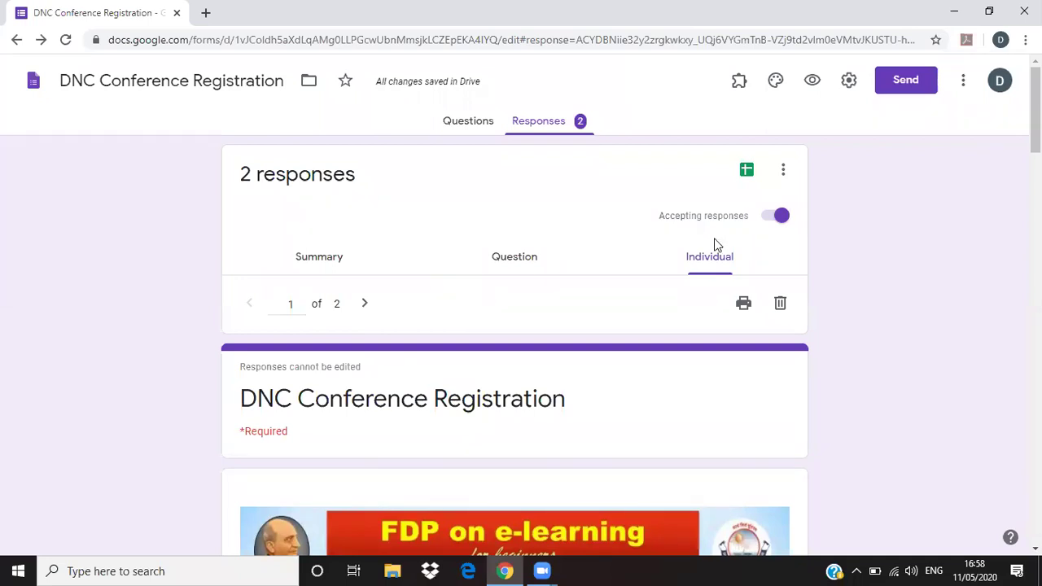
# - Return to Summary and scroll the charts down to Rate yourself (4 for both) and PhD Completed (100% Yes)
pyautogui.scroll(-2, 782, 350)
pyautogui.scroll(2, 668, 375)
pyautogui.click(317, 257)
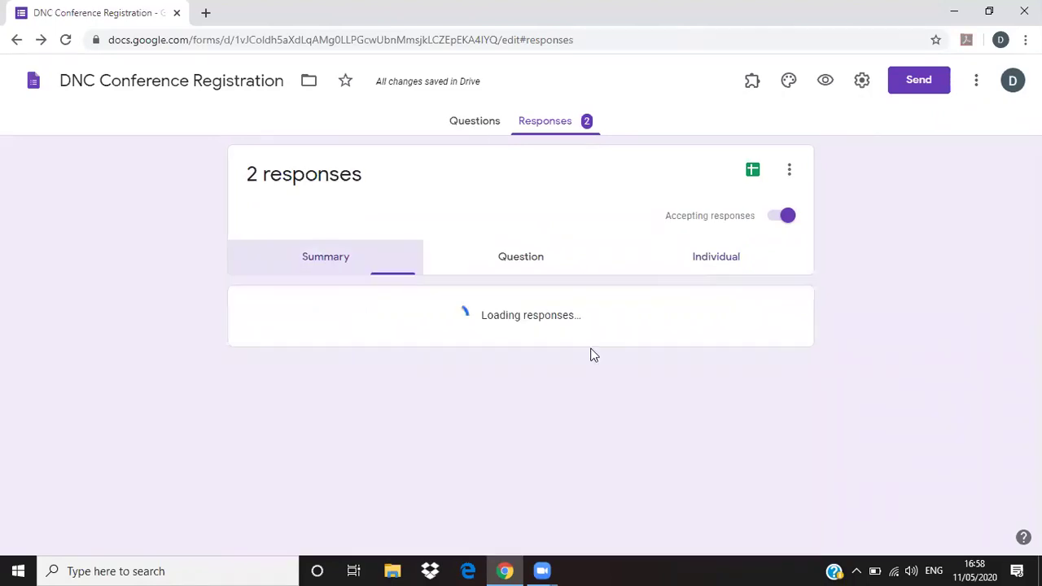
pyautogui.scroll(-5, 579, 421)
pyautogui.scroll(-8, 573, 421)
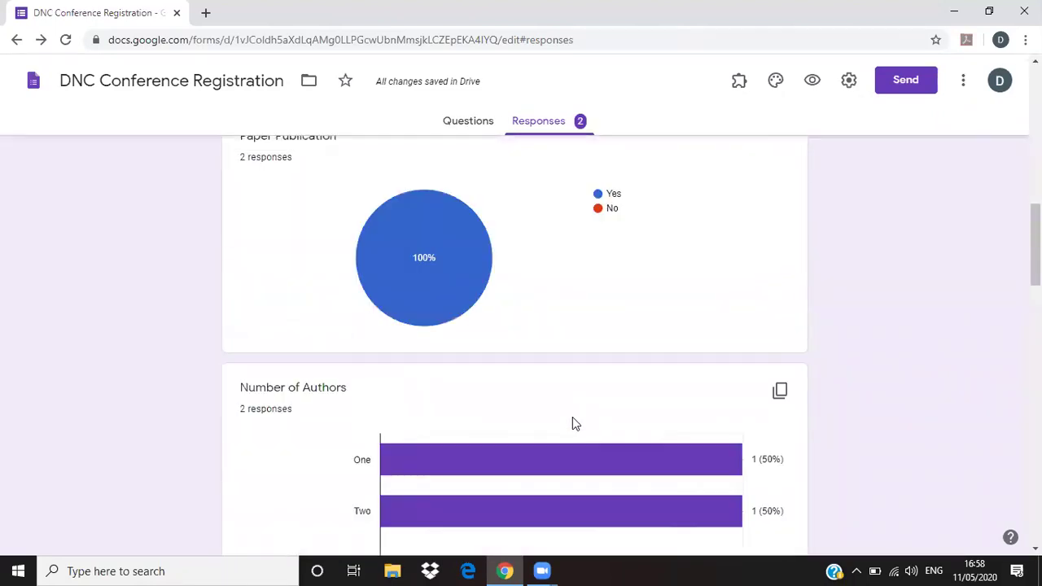
pyautogui.scroll(2, 579, 421)
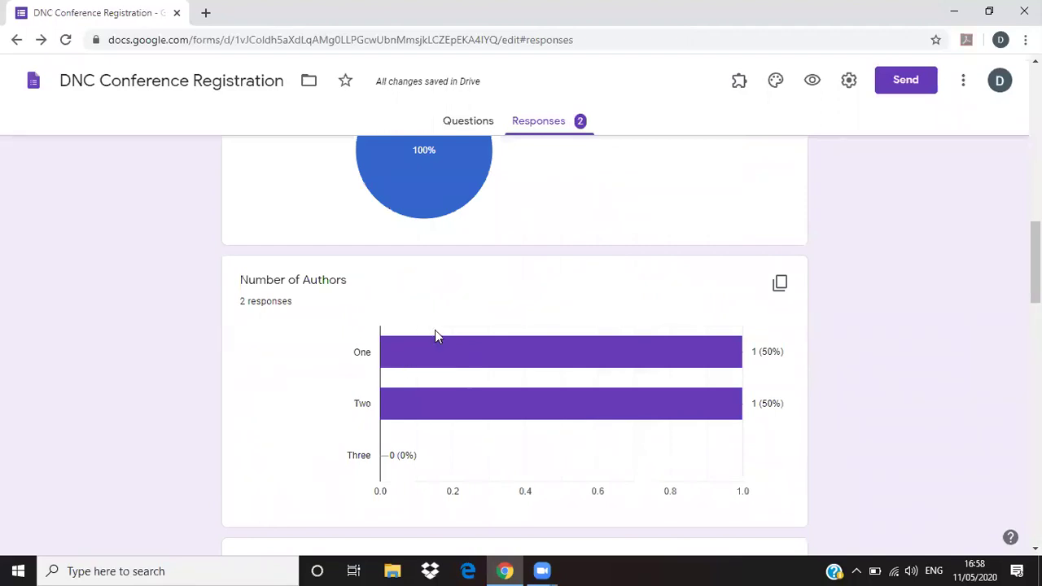
pyautogui.scroll(11, 435, 336)
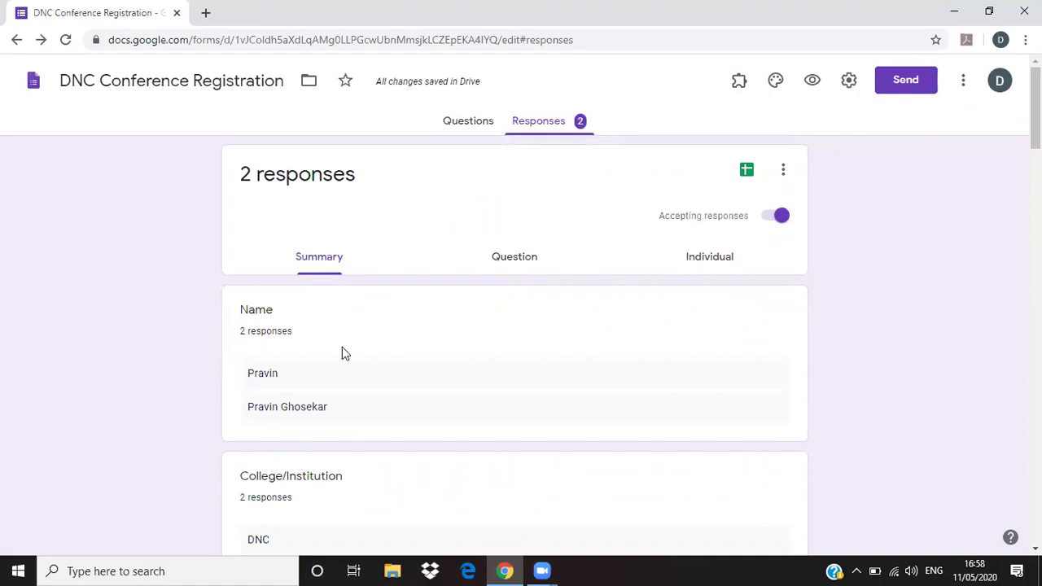
pyautogui.scroll(-1, 347, 363)
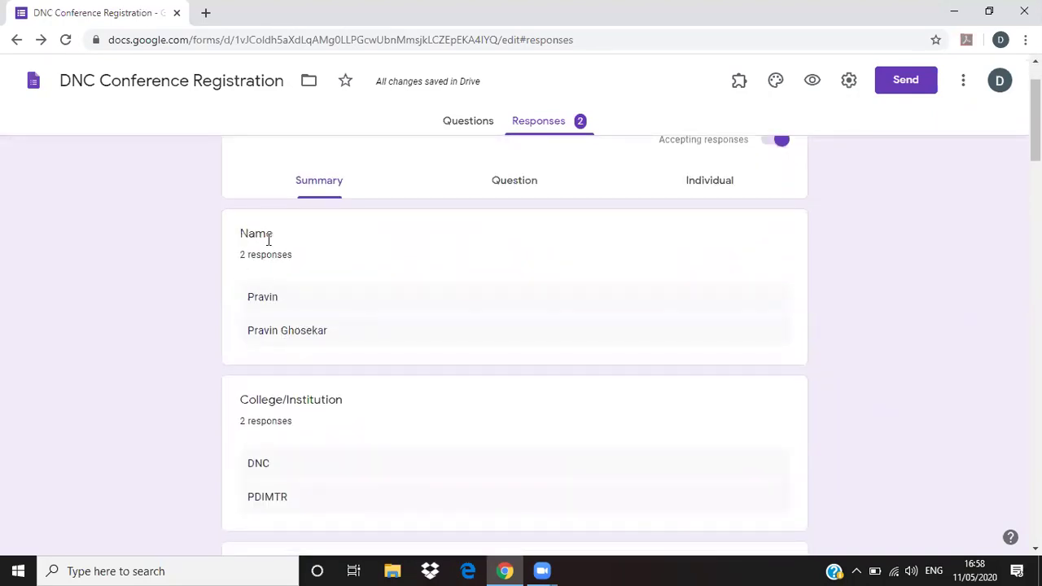
pyautogui.scroll(-7, 267, 419)
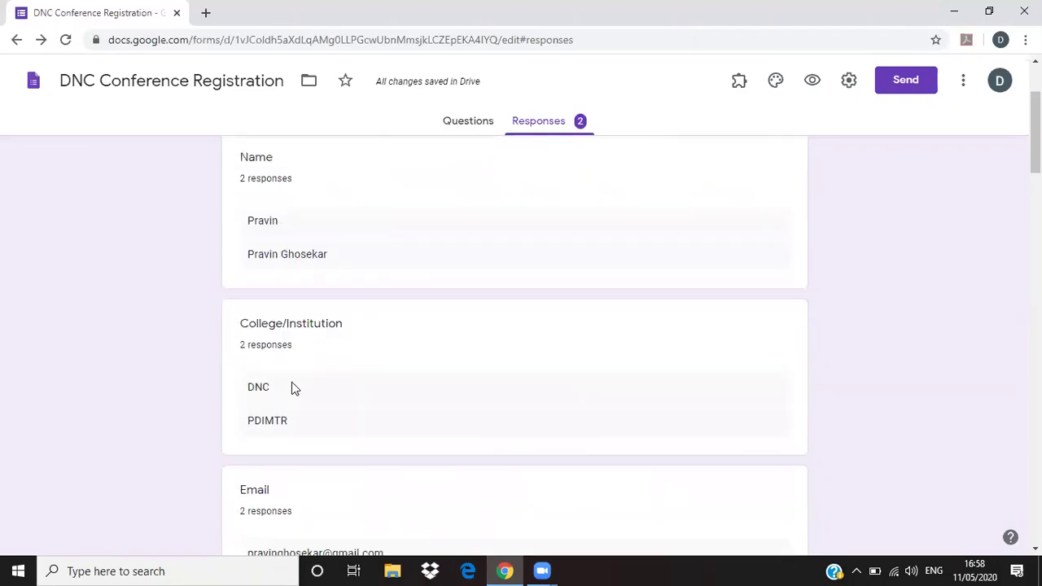
pyautogui.scroll(-2, 281, 330)
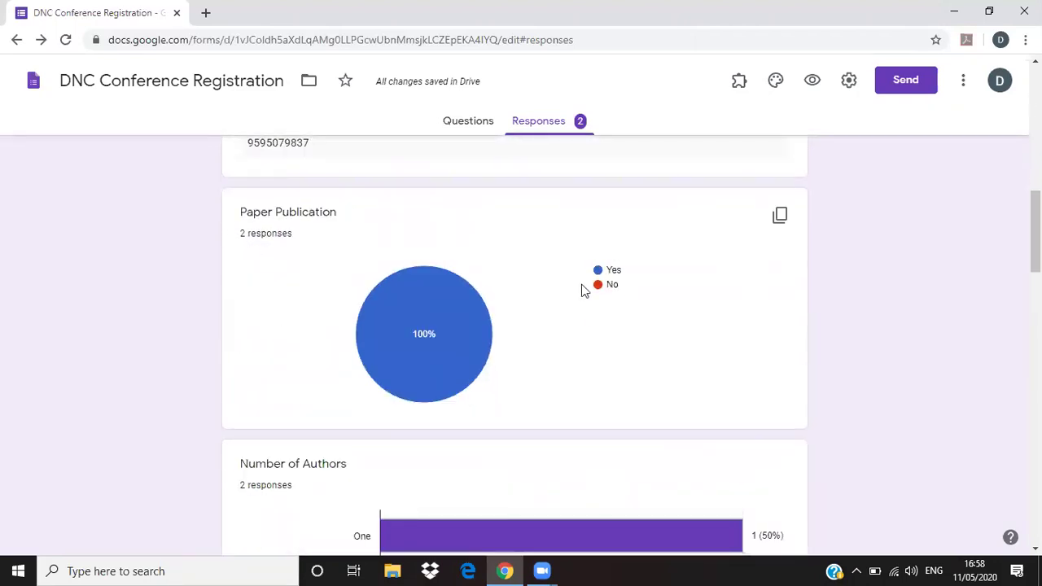
pyautogui.moveTo(430, 350)
pyautogui.scroll(-2, 538, 415)
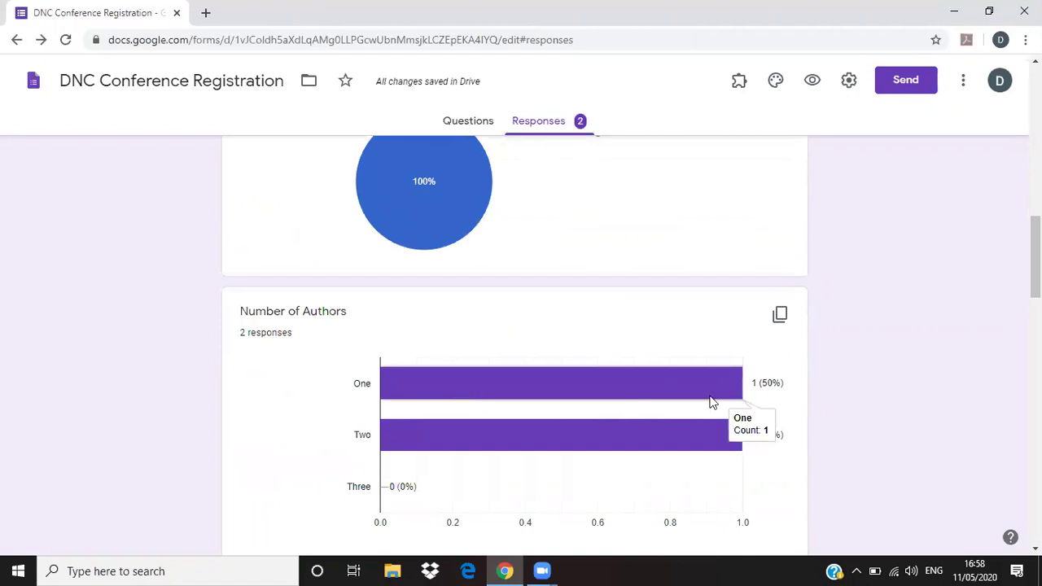
pyautogui.scroll(-2, 647, 465)
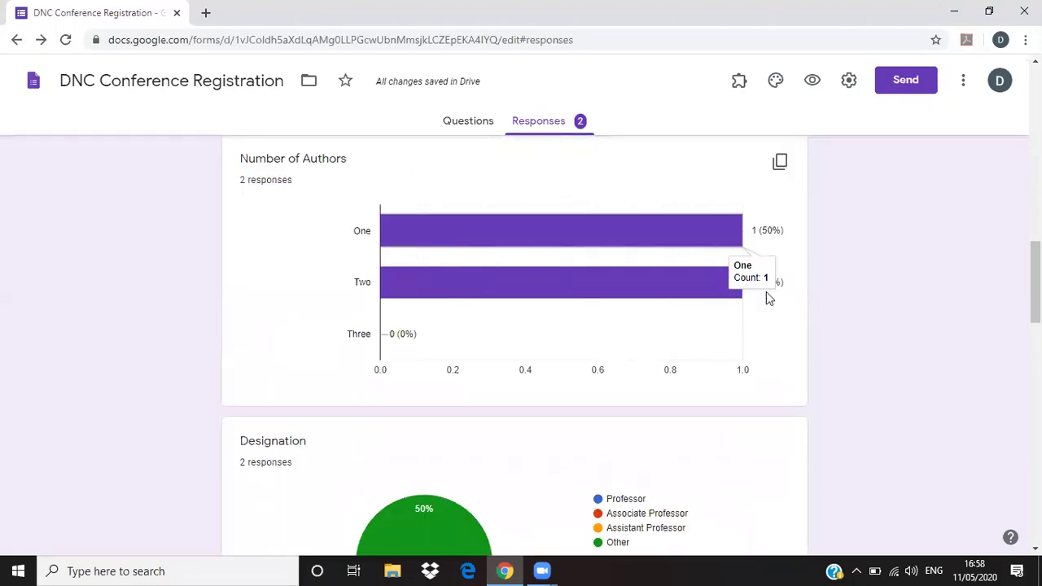
pyautogui.scroll(-3, 540, 405)
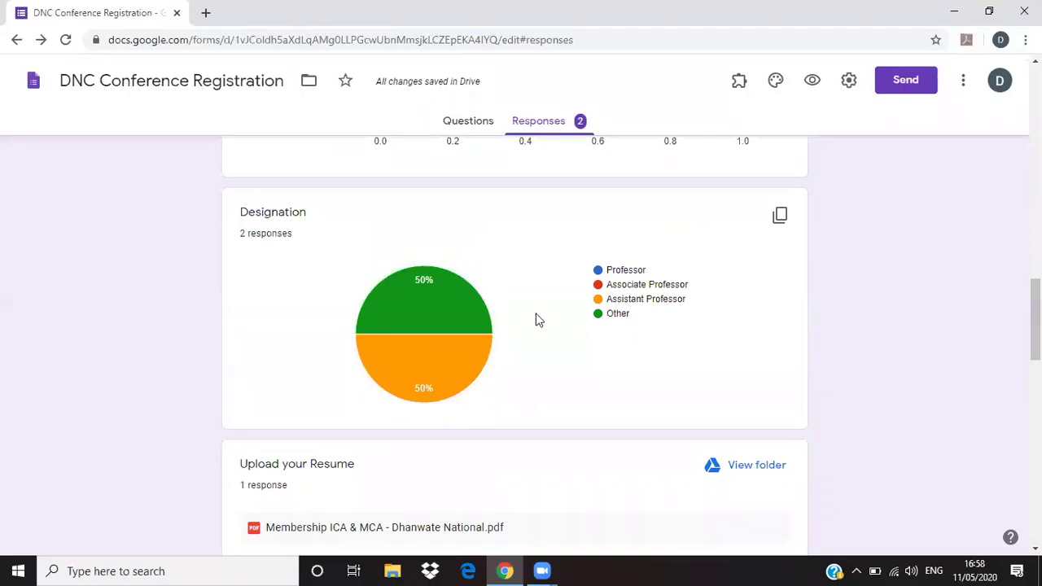
pyautogui.scroll(-2, 520, 412)
pyautogui.scroll(-1, 524, 417)
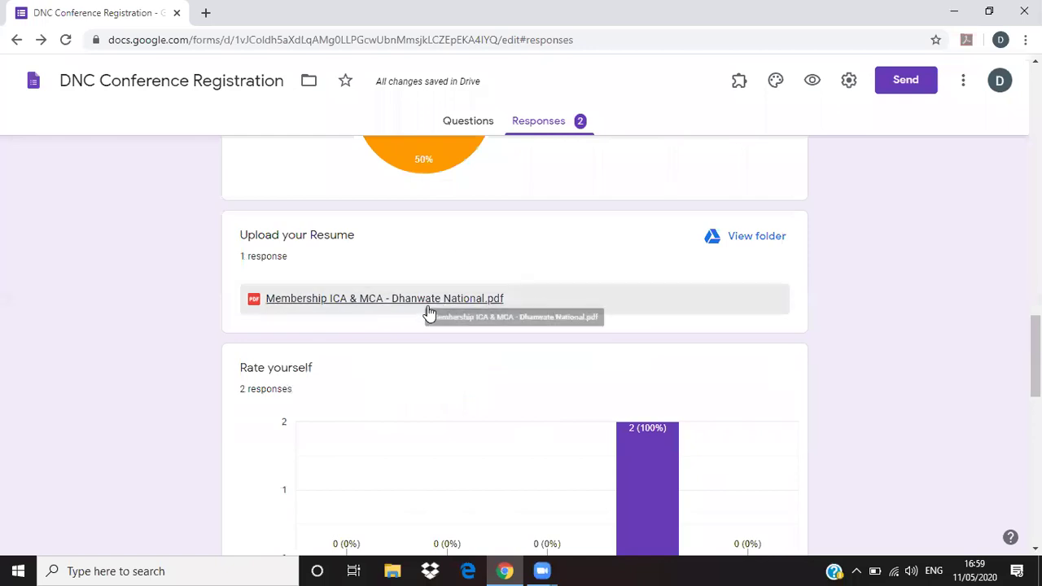
pyautogui.scroll(-2, 453, 383)
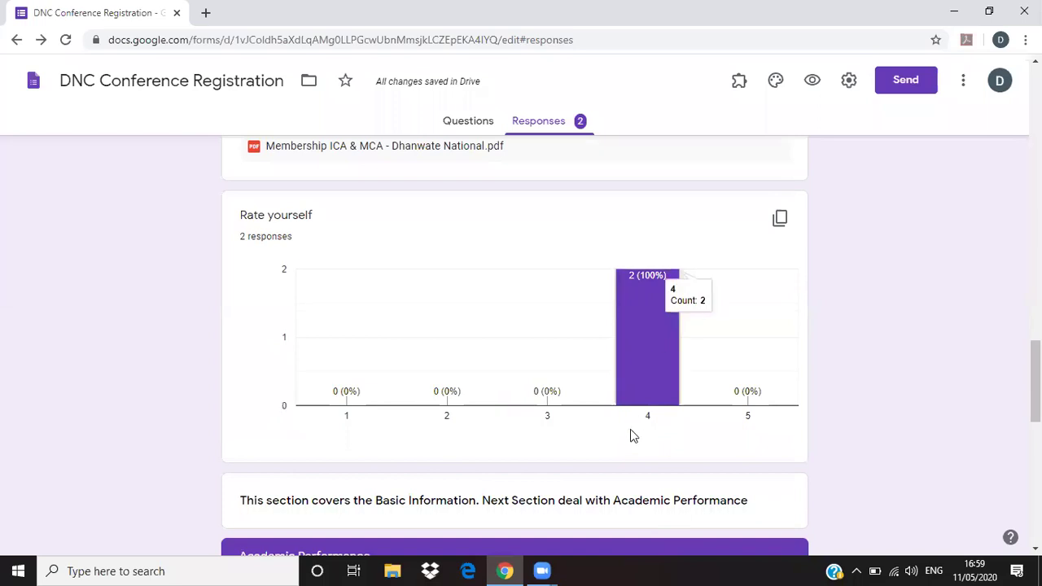
pyautogui.scroll(-4, 630, 444)
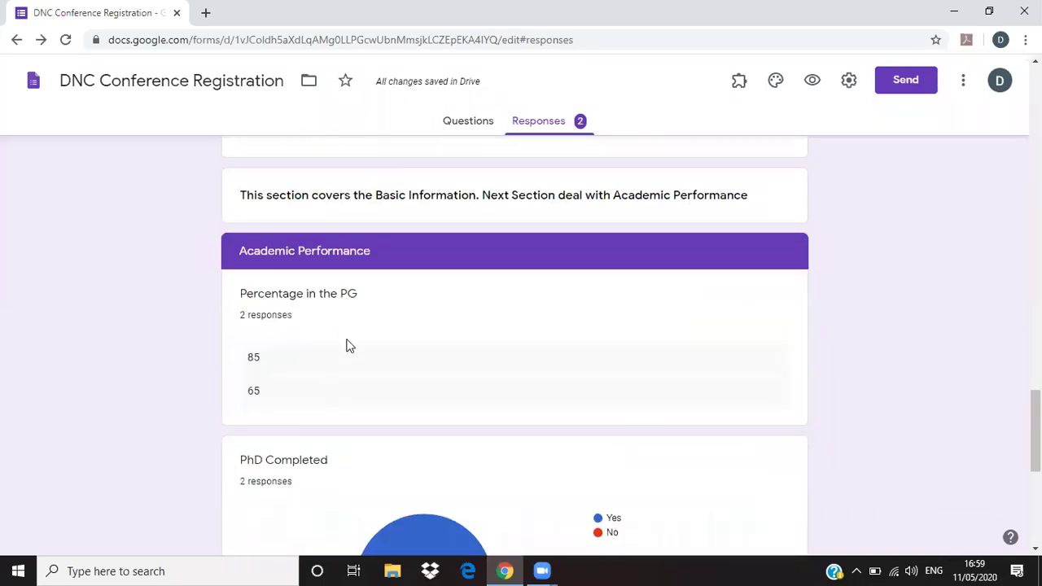
pyautogui.scroll(-3, 271, 354)
pyautogui.scroll(2, 274, 326)
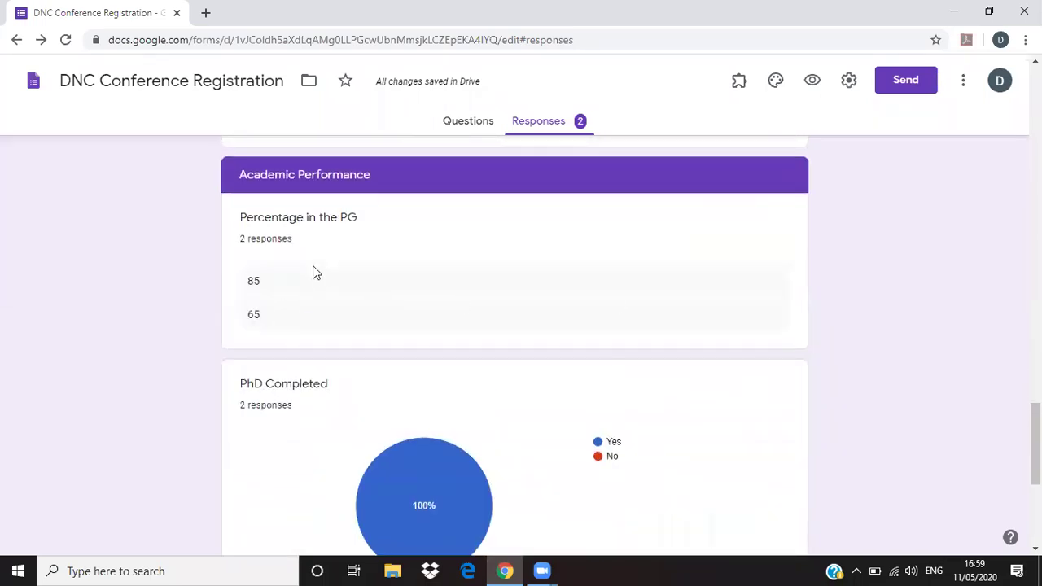
pyautogui.scroll(-1, 342, 406)
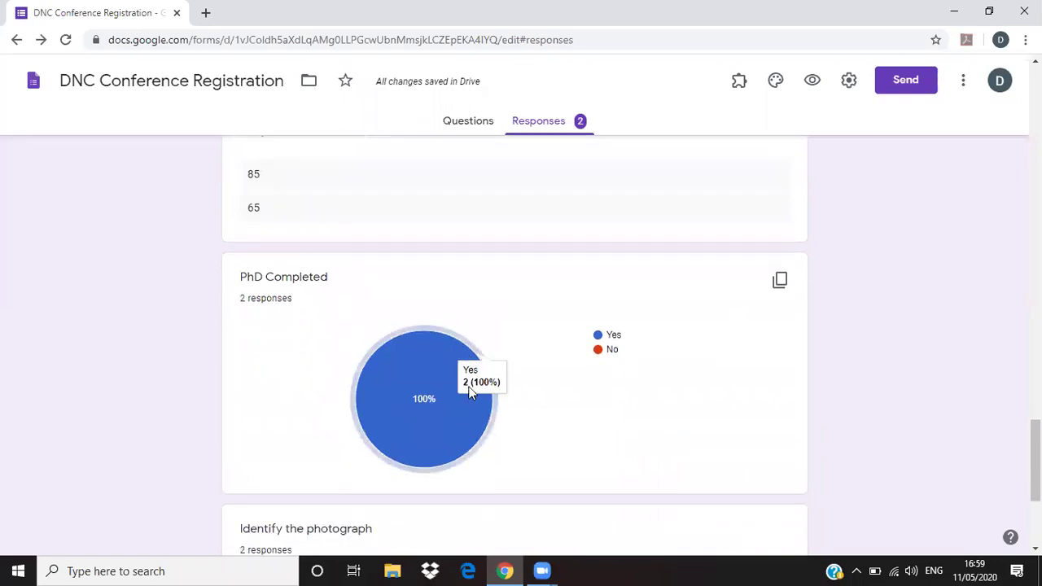
pyautogui.scroll(-2, 469, 383)
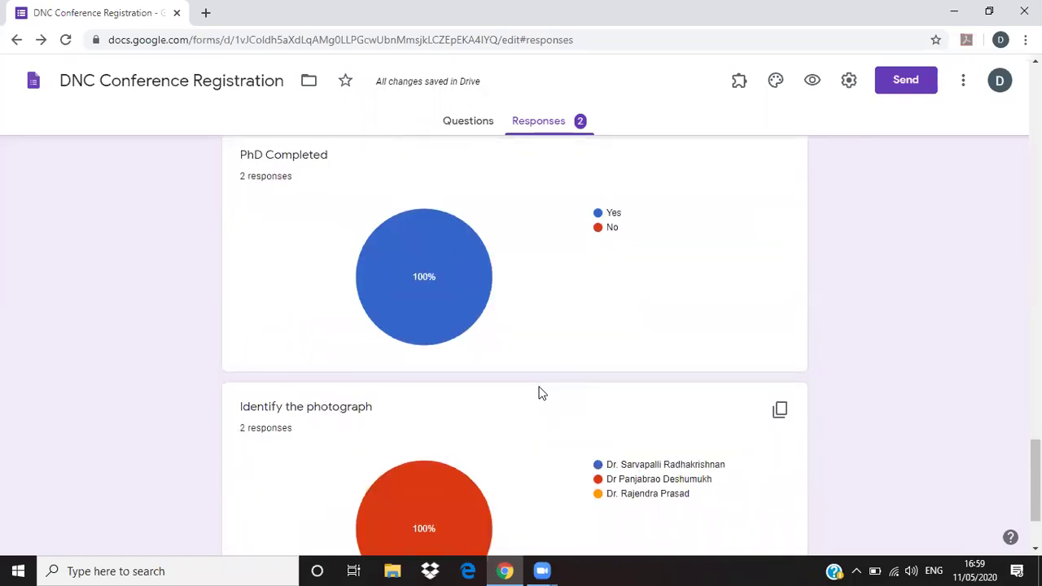